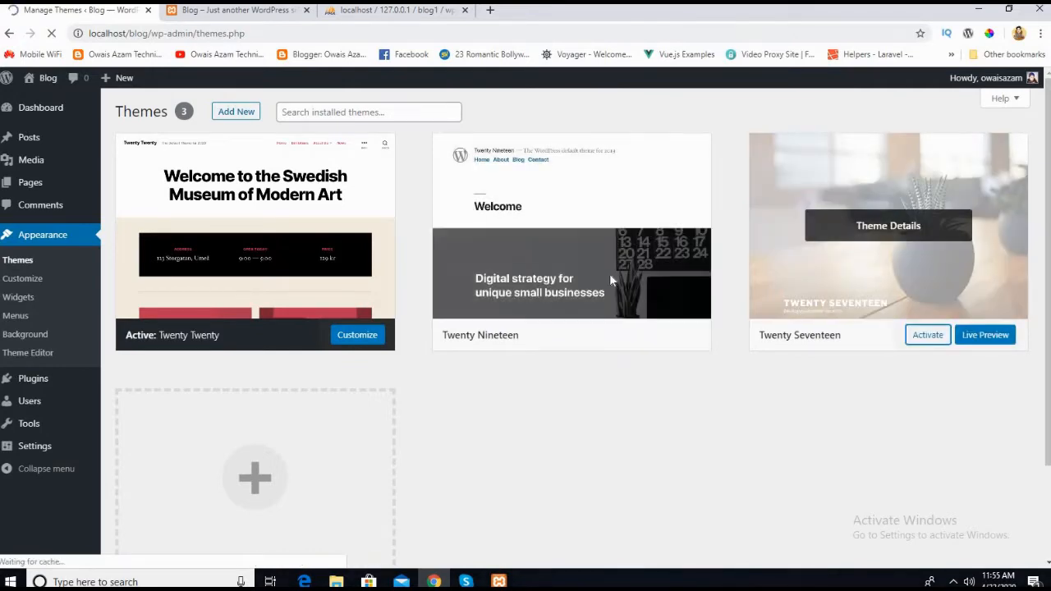
# Step: Reload the blog's front page and look over its header, posts and sidebar with the Twenty Seventeen theme
pyautogui.click(254, 12)
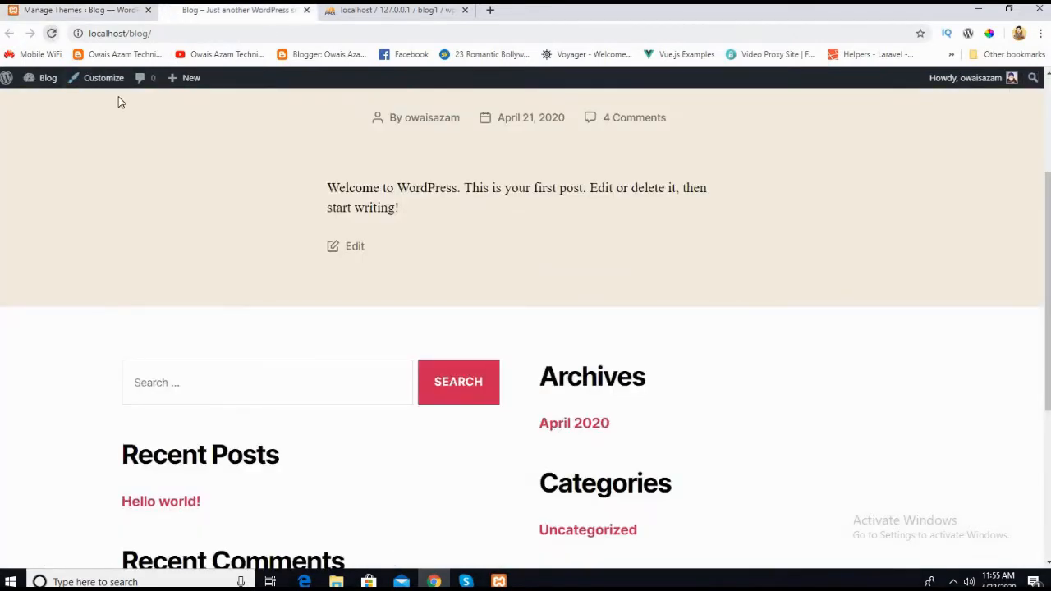
pyautogui.press('F5')
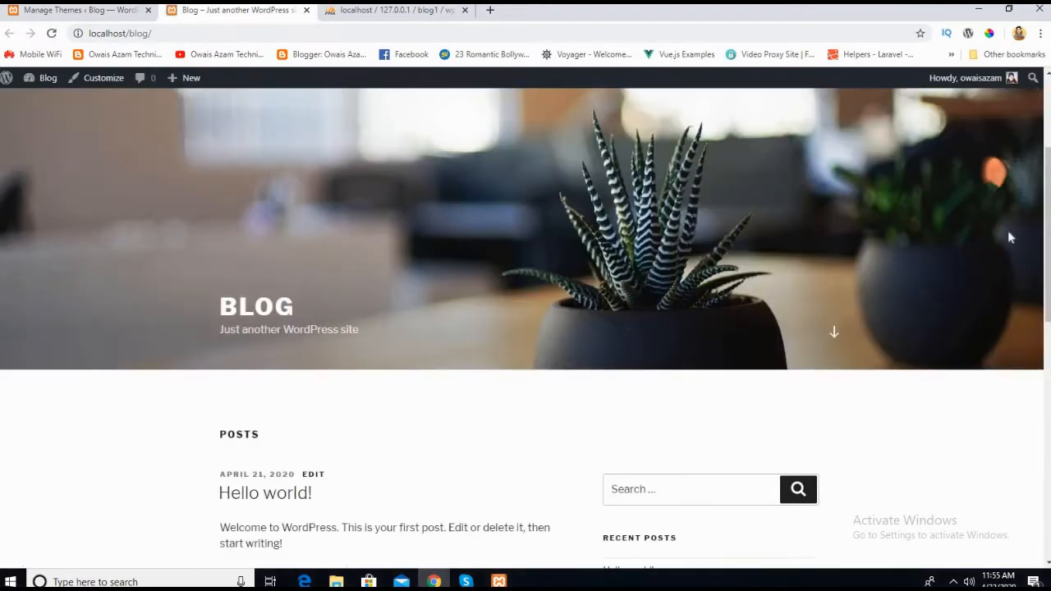
pyautogui.scroll(-3, 1047, 252)
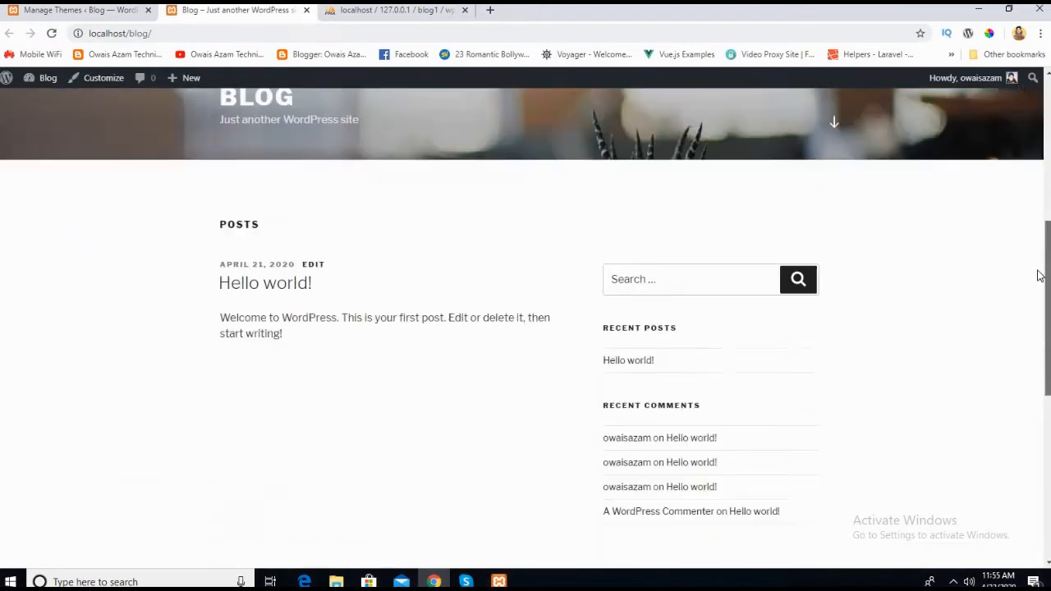
pyautogui.scroll(1, 1040, 274)
# Step: Return to the theme management page and look over the installed themes
pyautogui.click(112, 12)
pyautogui.scroll(-1, 446, 408)
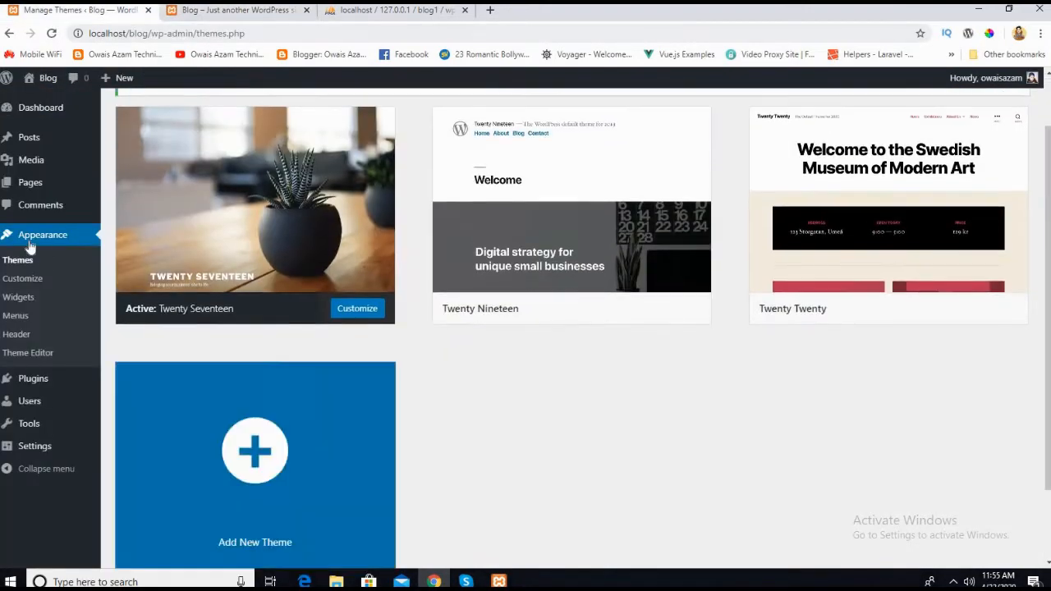
pyautogui.scroll(1, 427, 284)
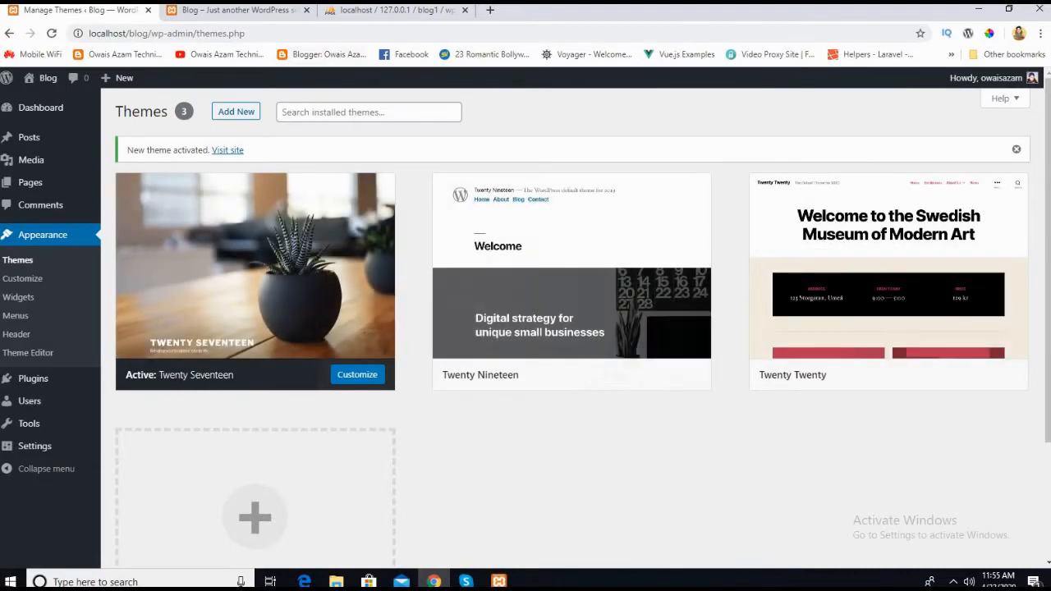
# Step: Examine the blog's front page again, checking the header image, post list, sidebar widgets and footer layout
pyautogui.click(234, 9)
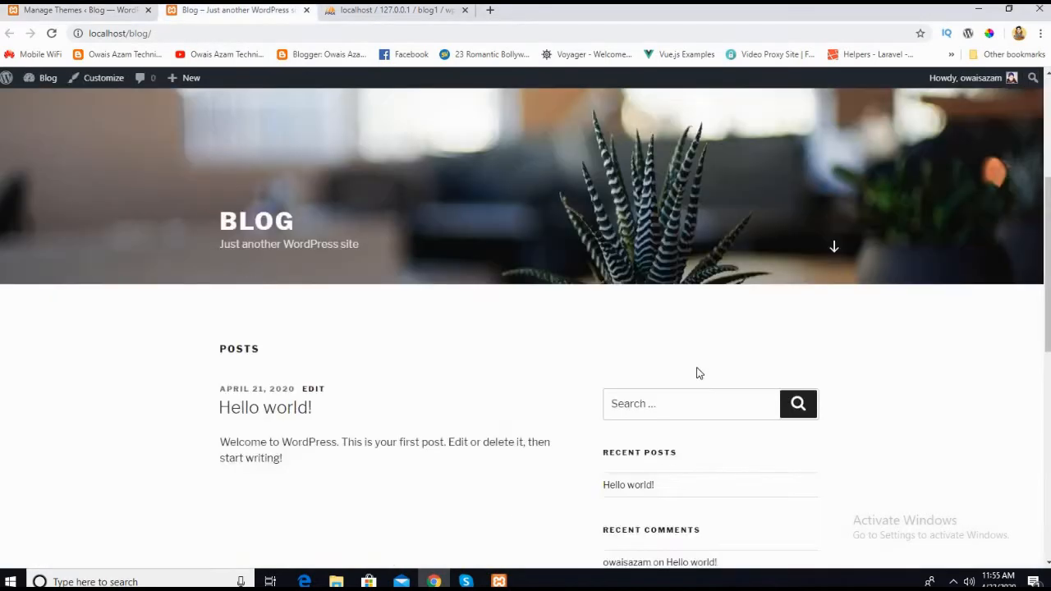
pyautogui.scroll(3, 303, 371)
pyautogui.scroll(-4, 375, 340)
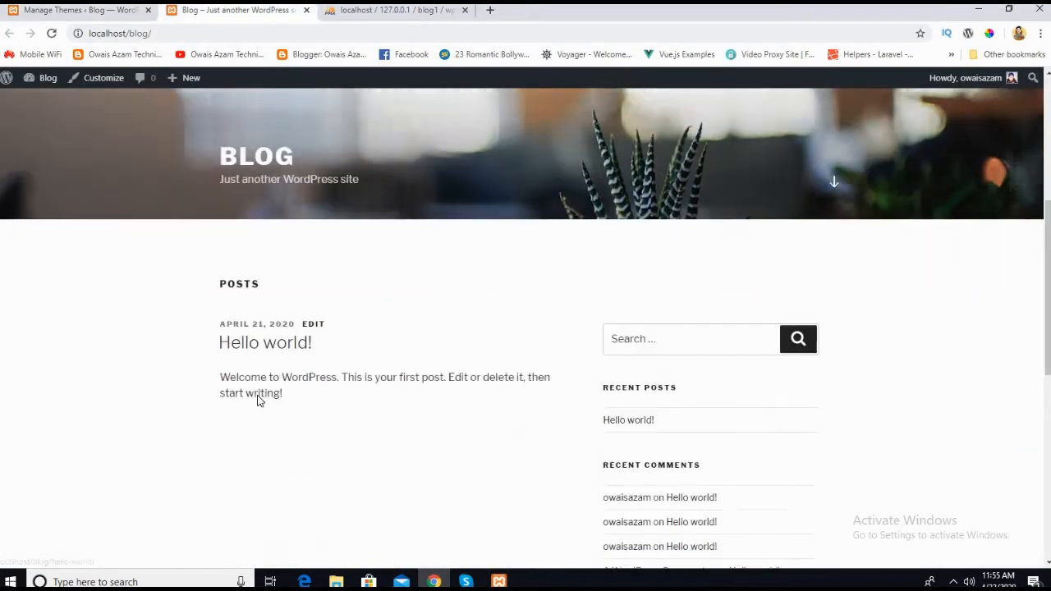
pyautogui.scroll(-3, 319, 357)
pyautogui.scroll(5, 208, 206)
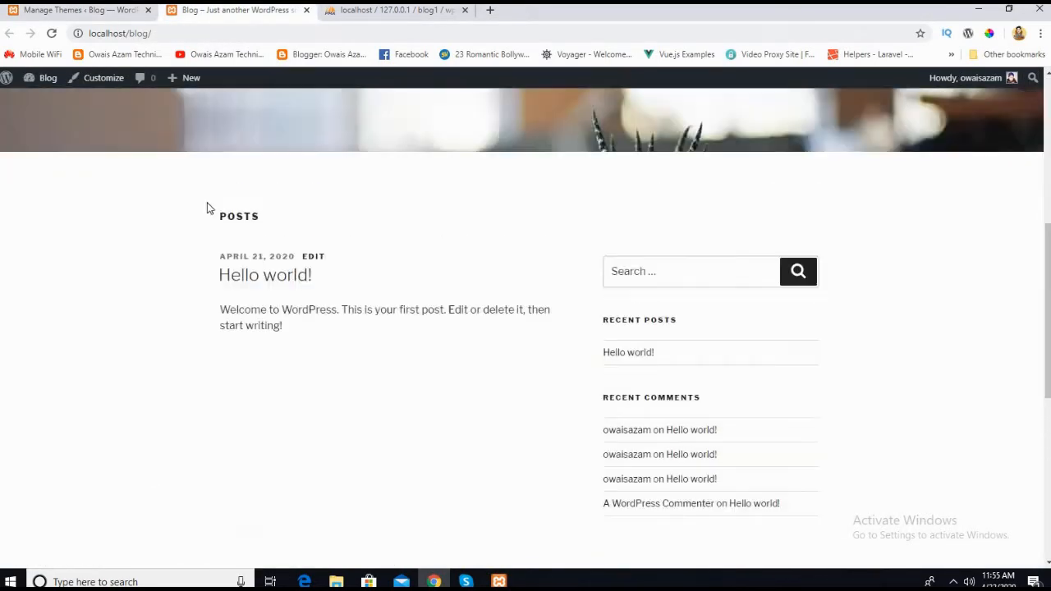
pyautogui.click(115, 10)
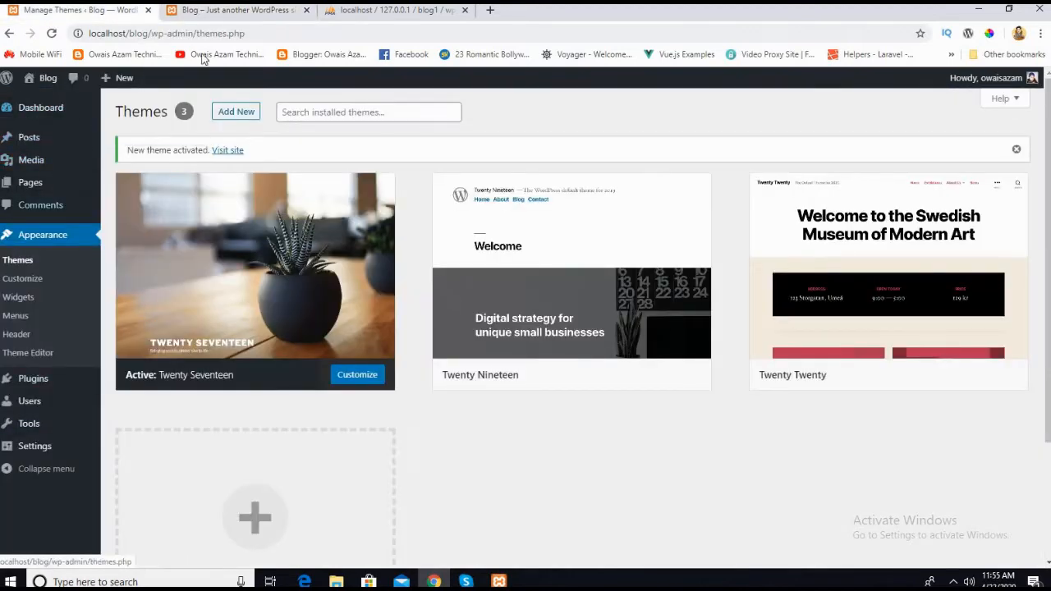
pyautogui.click(207, 10)
pyautogui.scroll(-1, 677, 361)
pyautogui.scroll(-3, 718, 490)
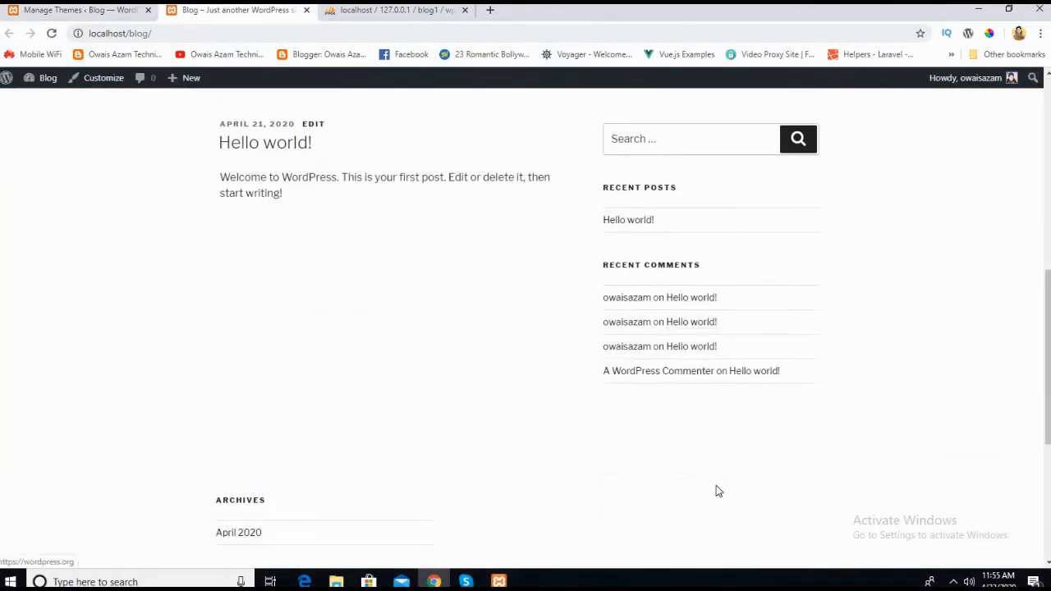
# Step: Go back to the installed themes and open the page for adding a new theme
pyautogui.click(98, 12)
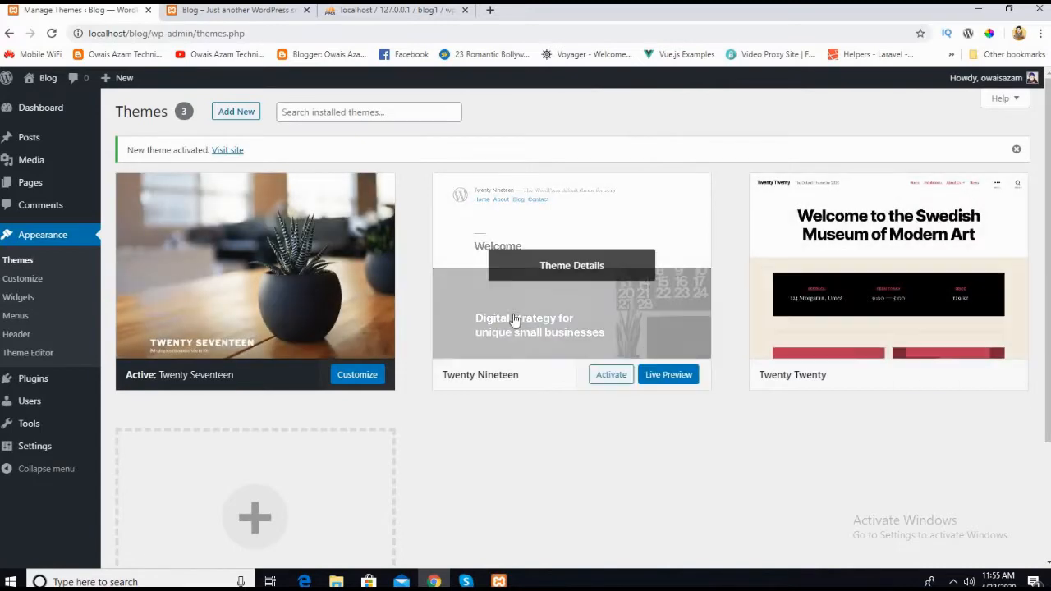
pyautogui.scroll(-2, 271, 336)
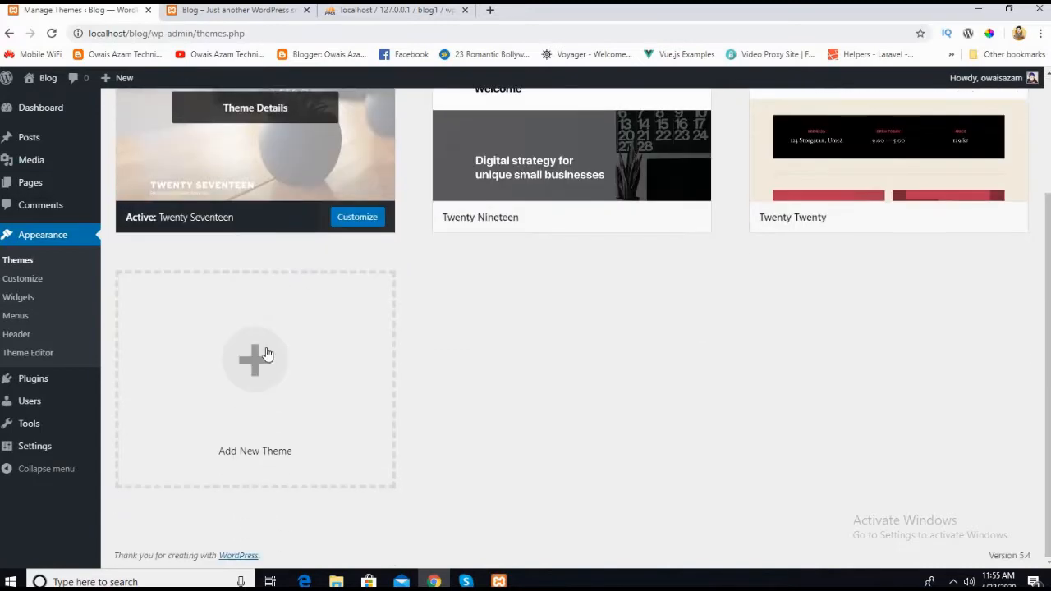
pyautogui.scroll(2, 265, 328)
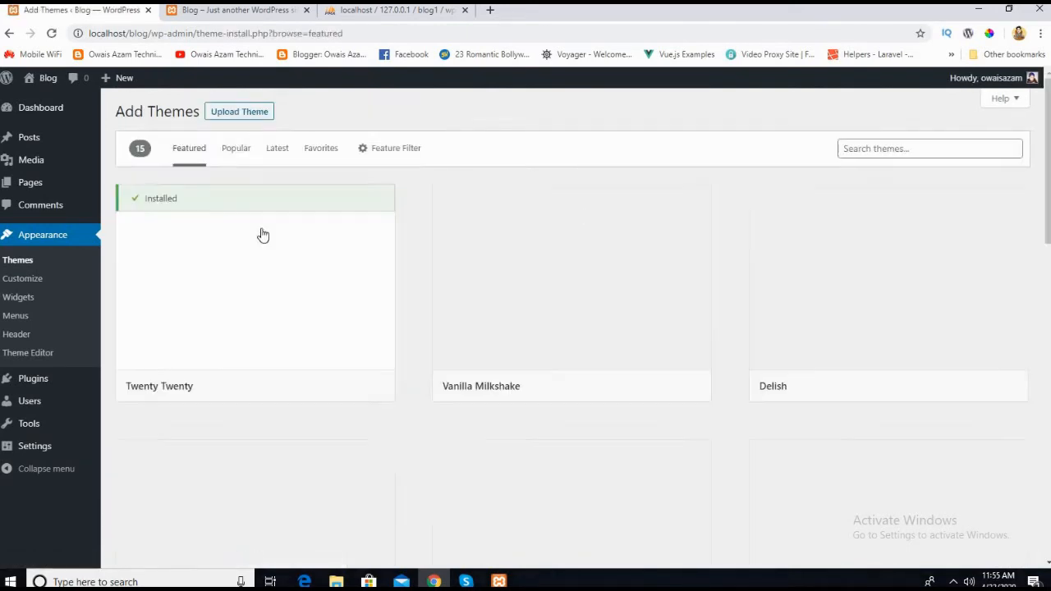
# Step: Browse the featured themes available for installation, examining their preview thumbnails from the first row to the last
pyautogui.scroll(-1, 730, 237)
pyautogui.scroll(-3, 418, 370)
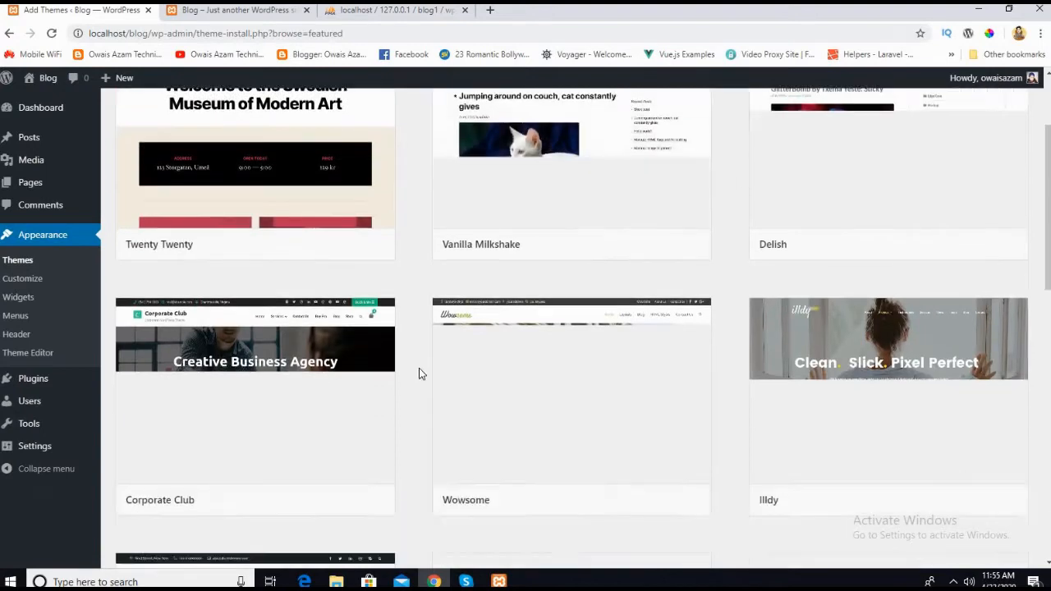
pyautogui.scroll(4, 288, 254)
pyautogui.scroll(-4, 484, 369)
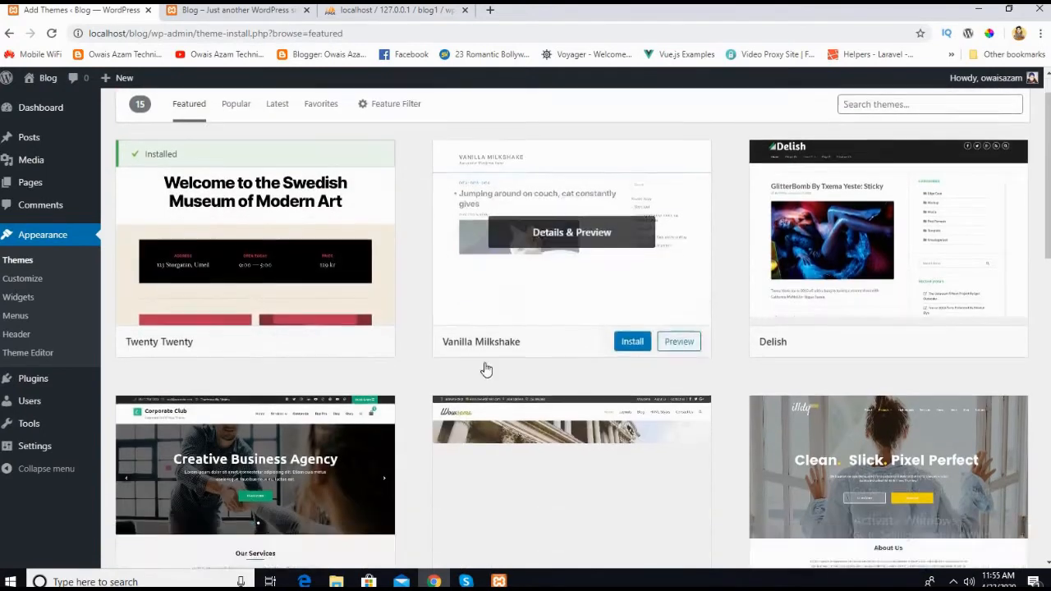
pyautogui.scroll(-3, 326, 303)
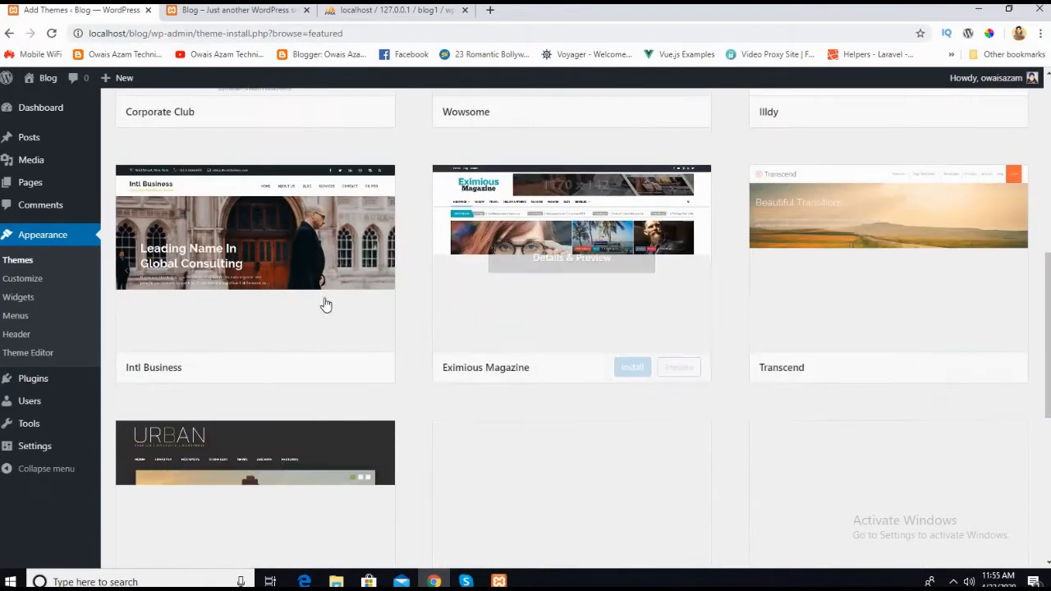
pyautogui.scroll(-2, 380, 356)
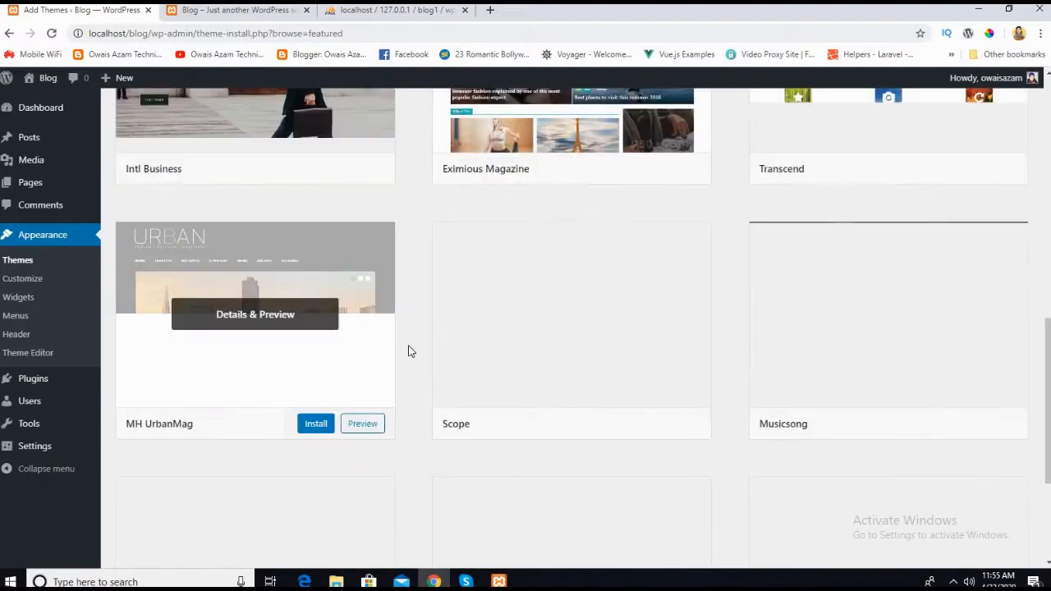
pyautogui.scroll(-3, 260, 336)
pyautogui.scroll(2, 591, 430)
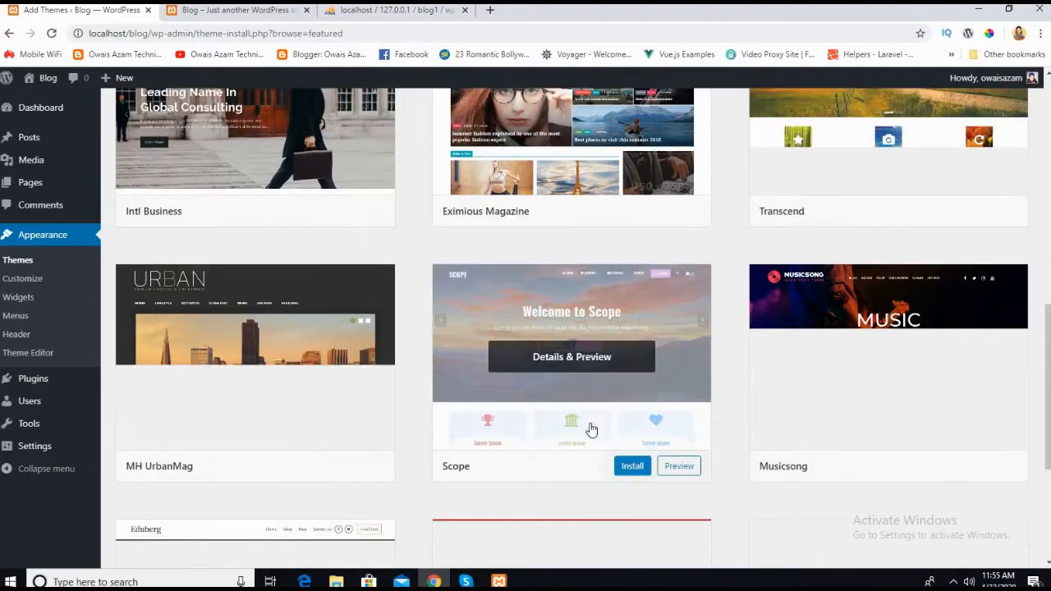
pyautogui.scroll(2, 377, 327)
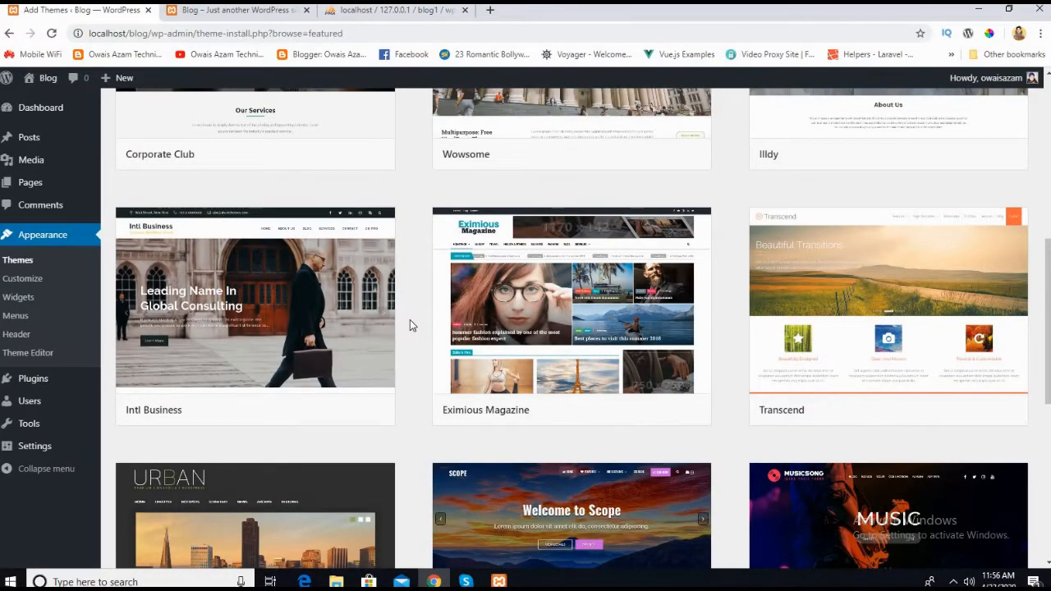
pyautogui.scroll(3, 410, 320)
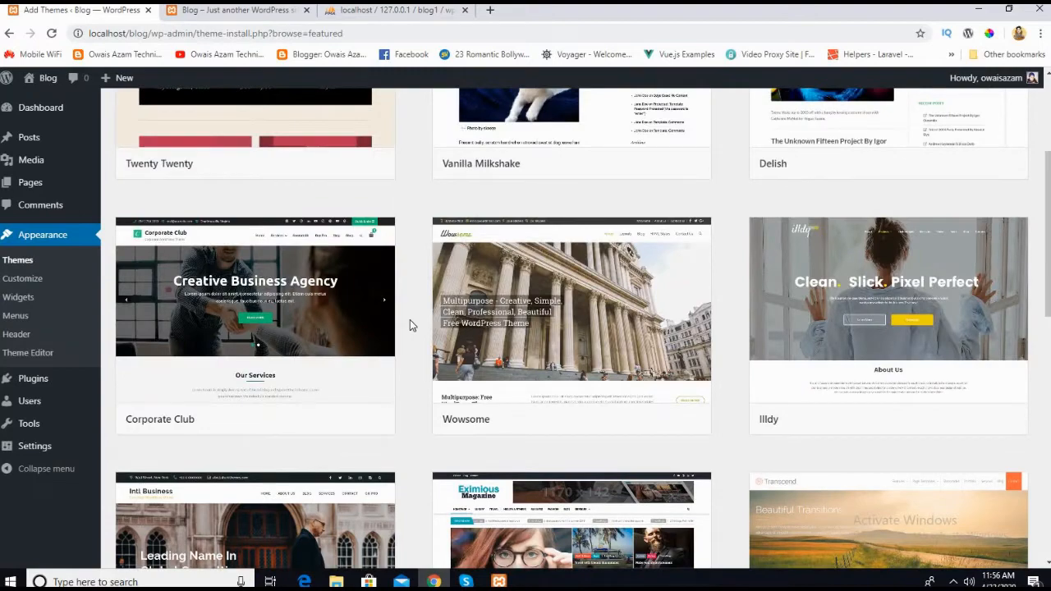
pyautogui.scroll(2, 242, 131)
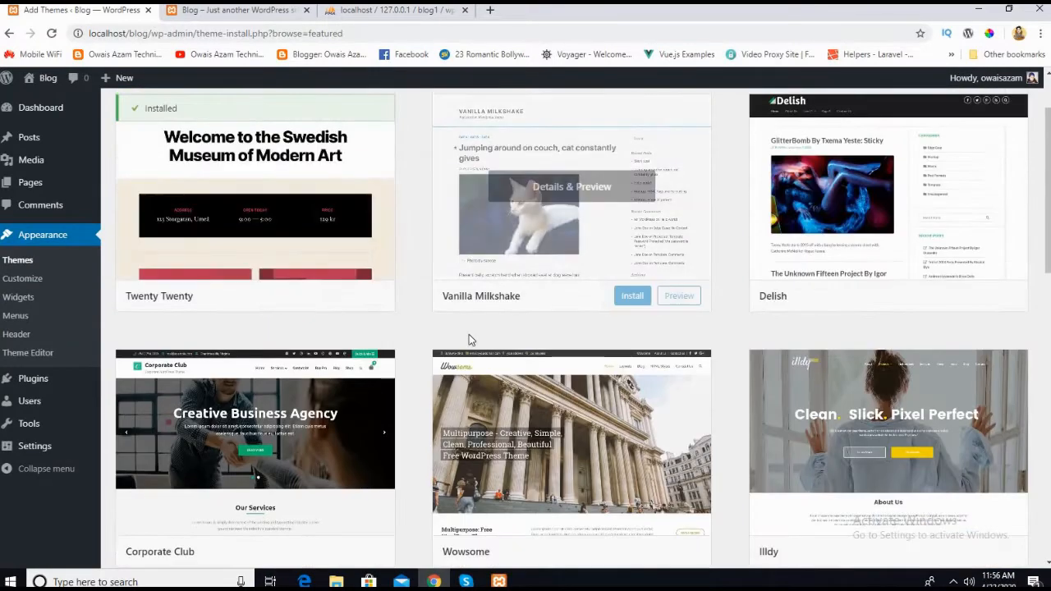
pyautogui.scroll(-3, 457, 344)
pyautogui.scroll(-8, 425, 336)
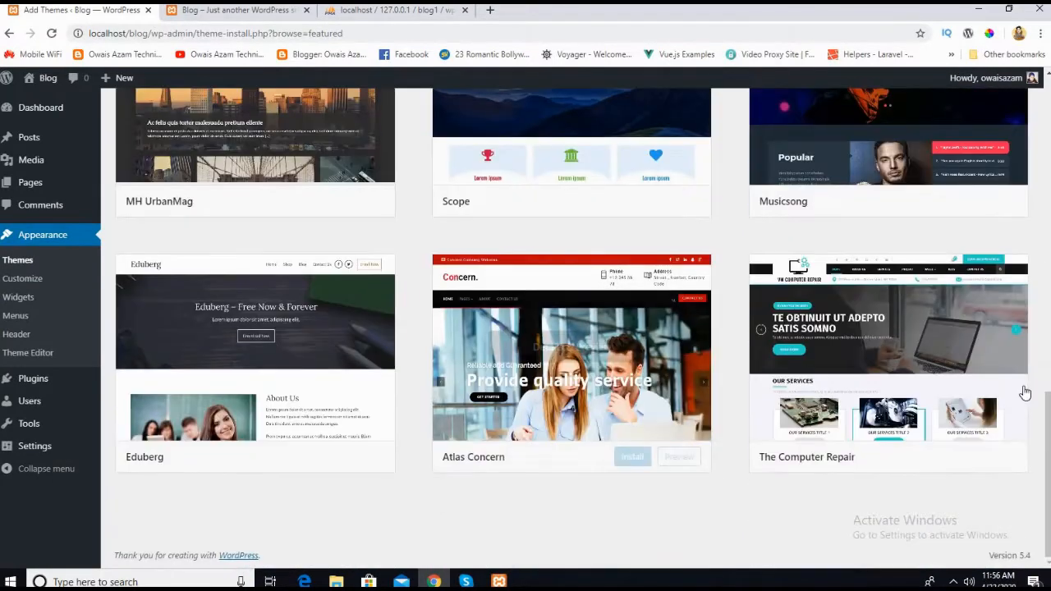
pyautogui.moveTo(914, 416)
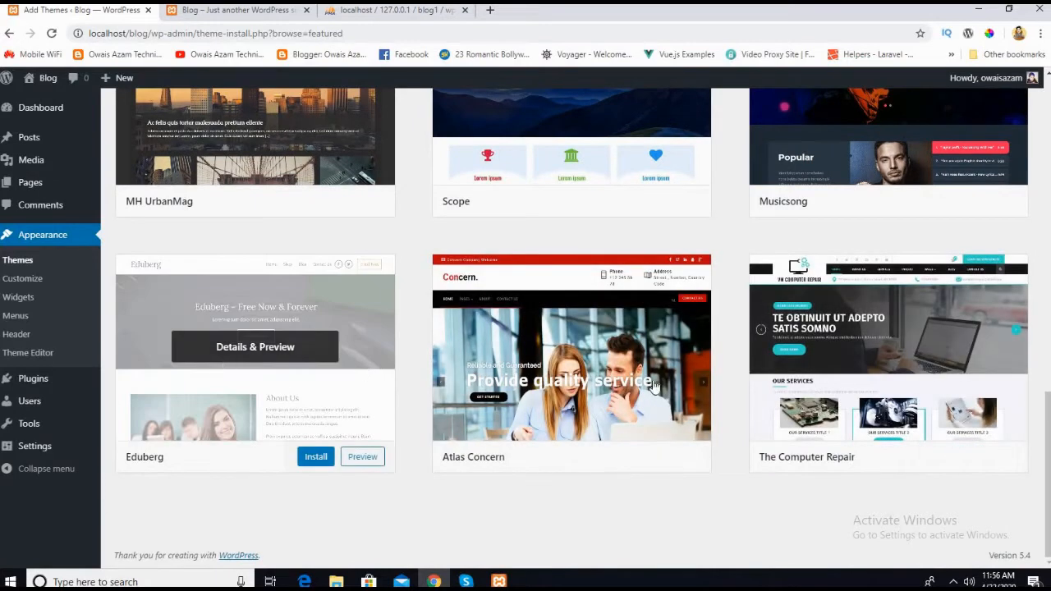
pyautogui.scroll(1, 654, 386)
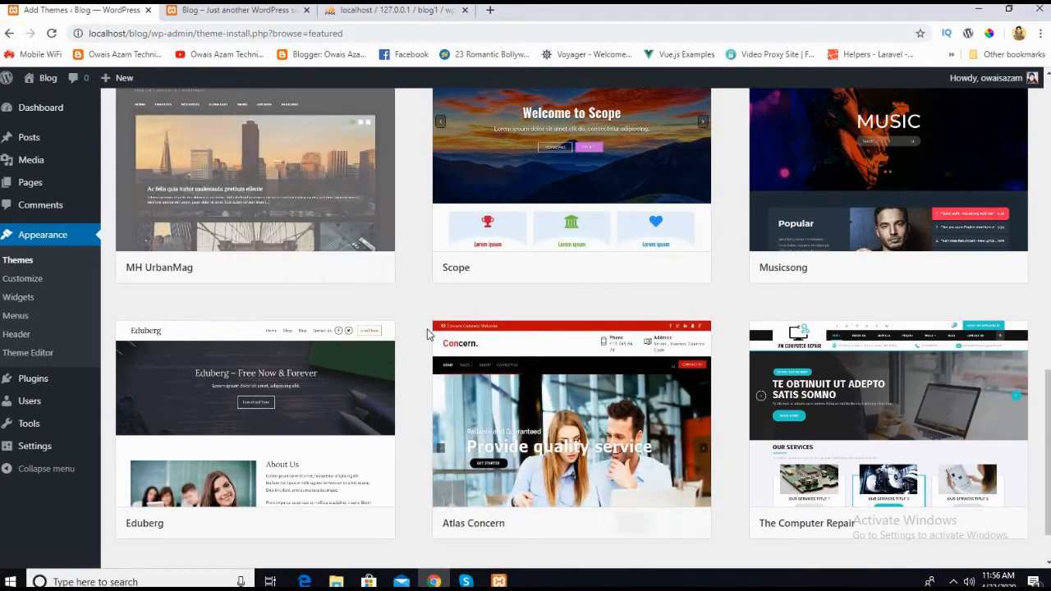
pyautogui.scroll(-1, 420, 402)
pyautogui.scroll(5, 421, 402)
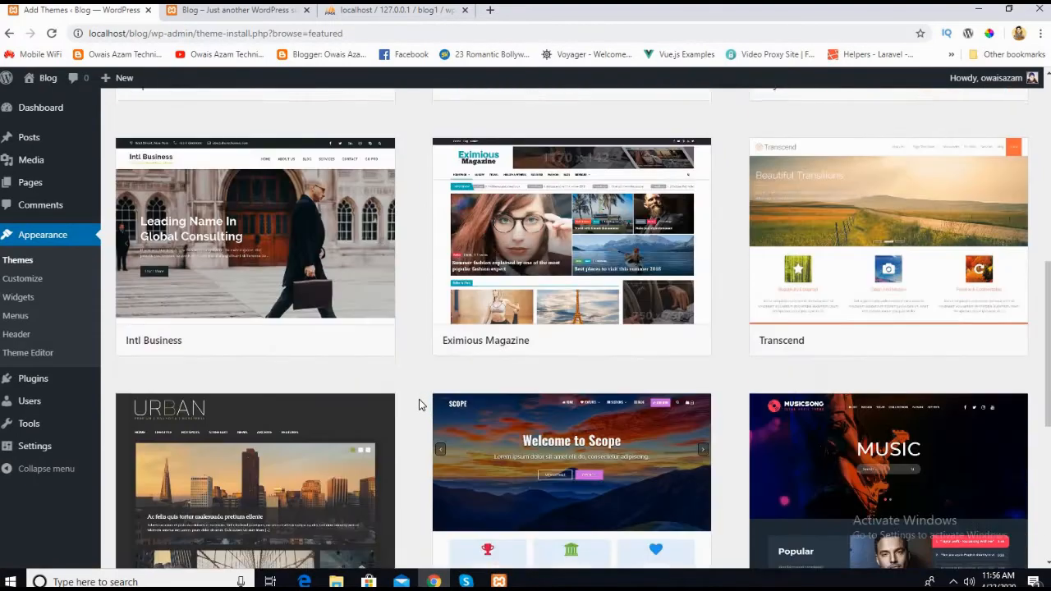
pyautogui.scroll(4, 418, 404)
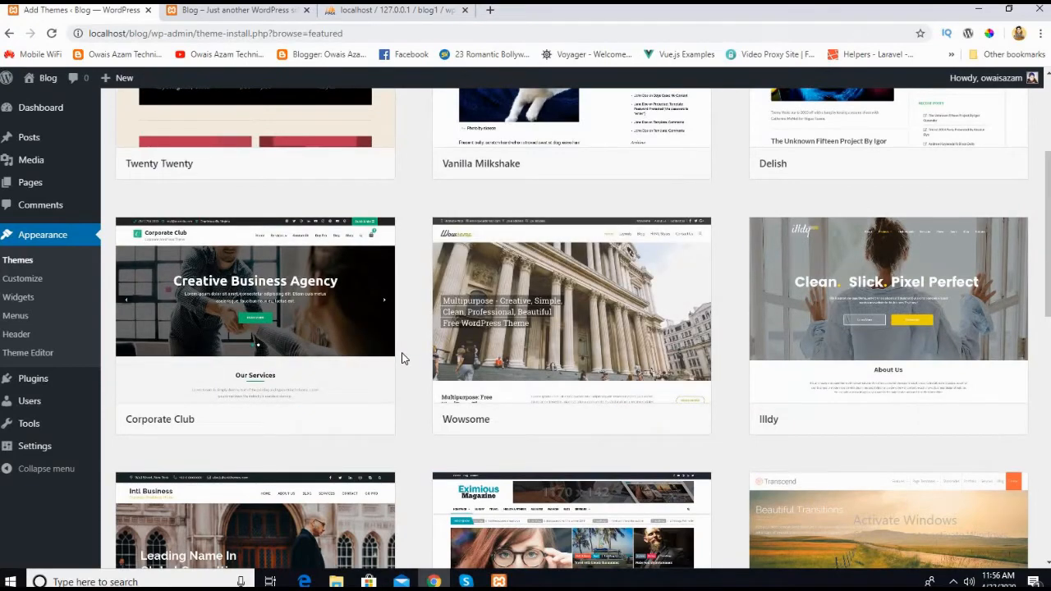
pyautogui.scroll(3, 411, 345)
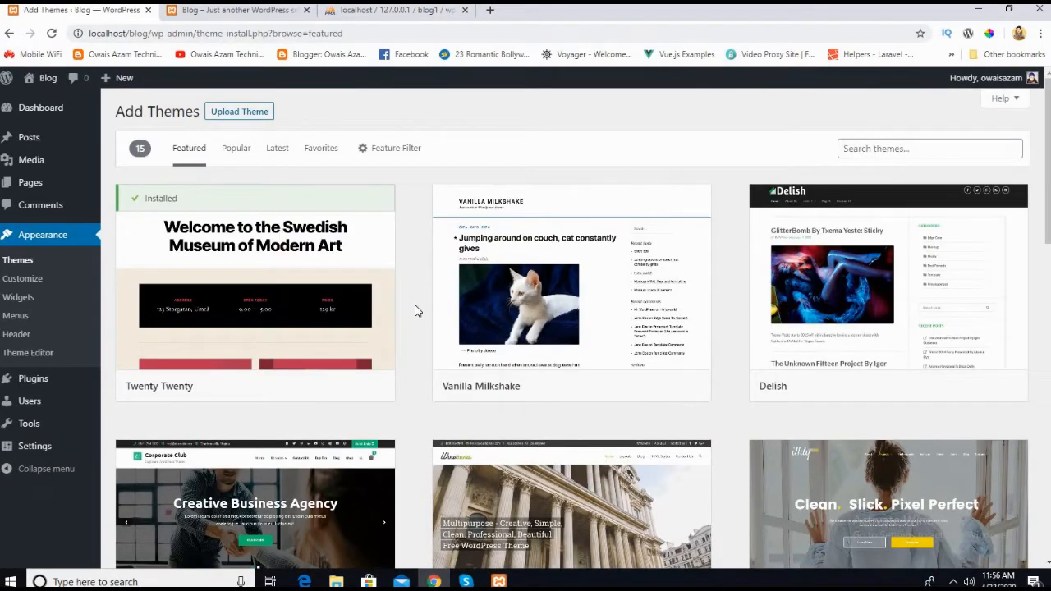
# Step: Search Google for "theme forest" in a new browser tab and open the ThemeForest website
pyautogui.click(490, 16)
pyautogui.write('theme')
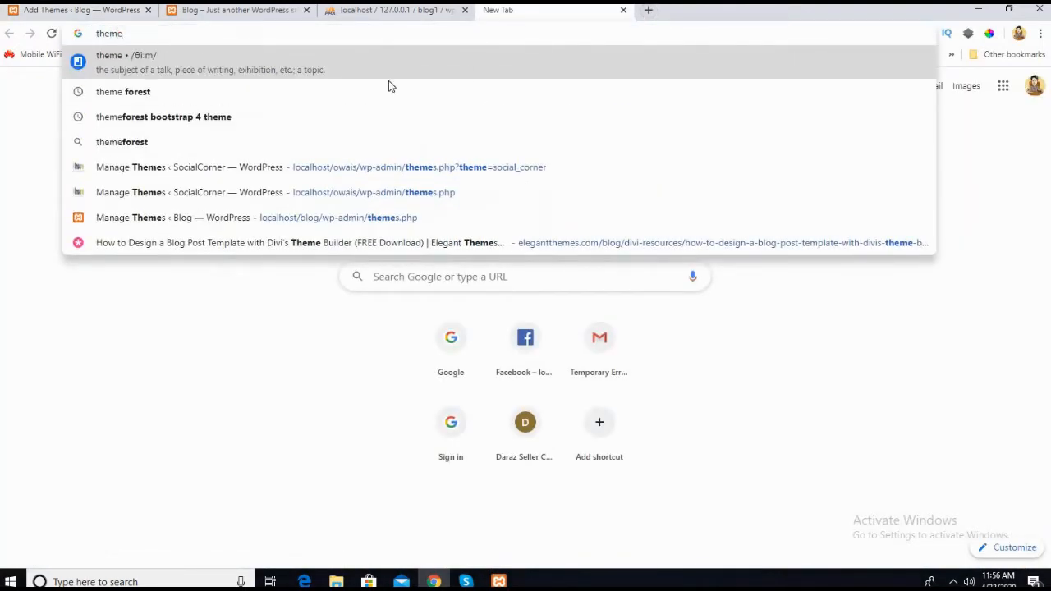
pyautogui.click(383, 94)
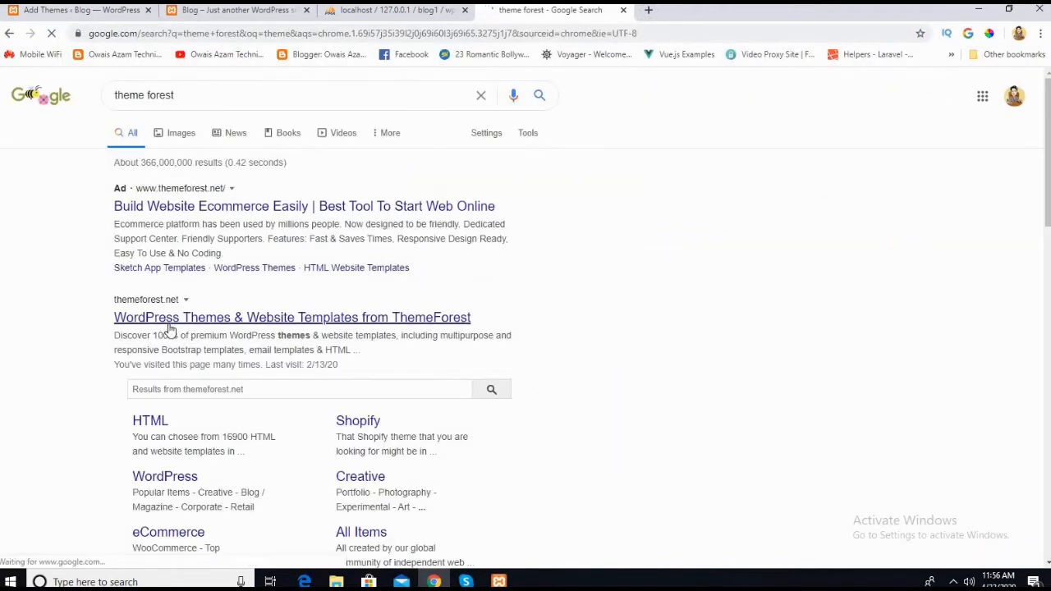
pyautogui.click(170, 322)
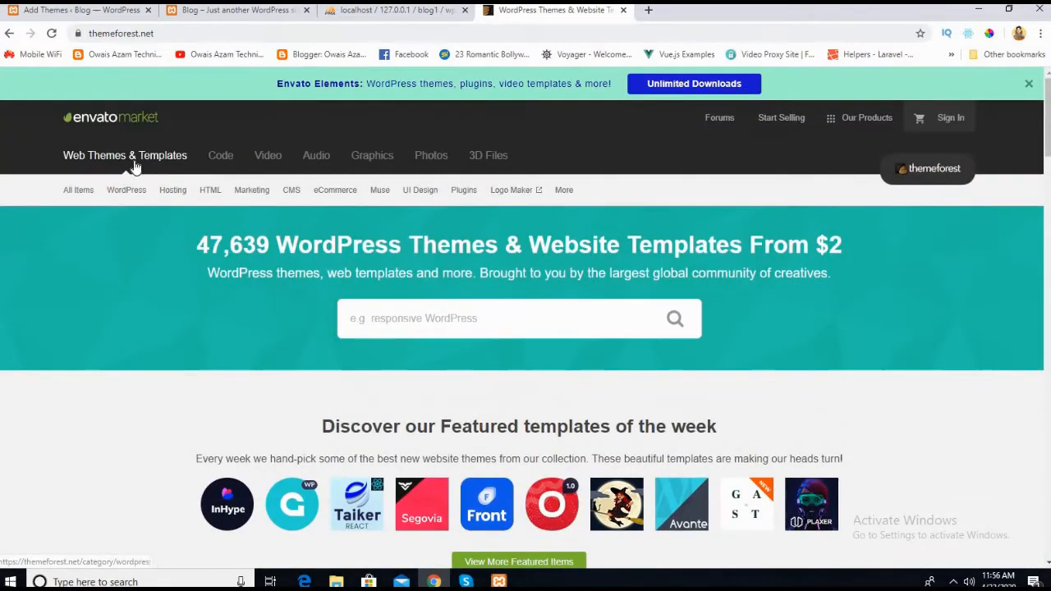
# Step: Look over the ThemeForest home page and search the marketplace for "wordpress"
pyautogui.scroll(-6, 250, 354)
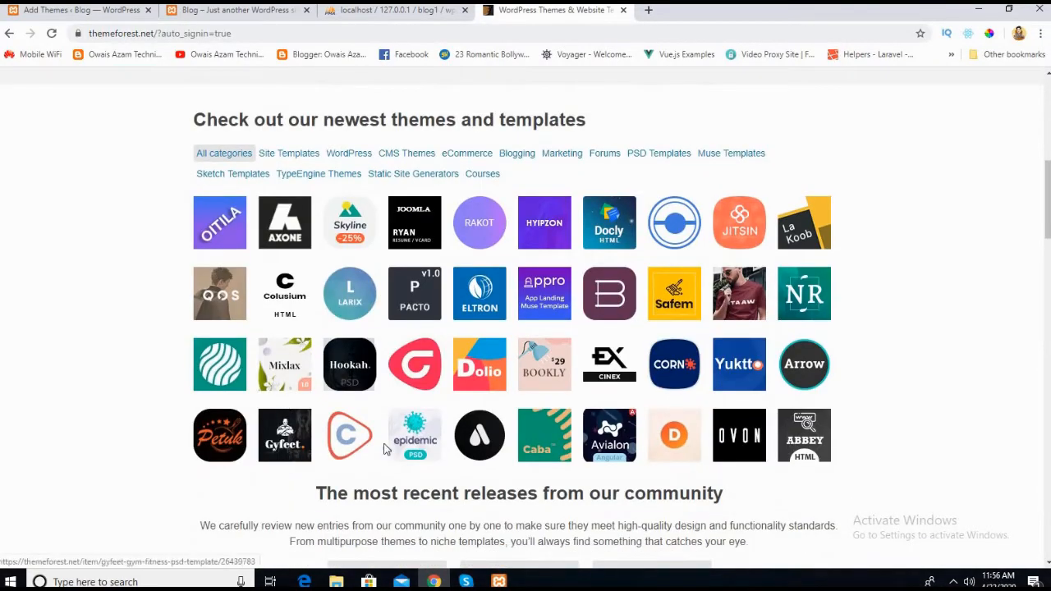
pyautogui.scroll(6, 587, 294)
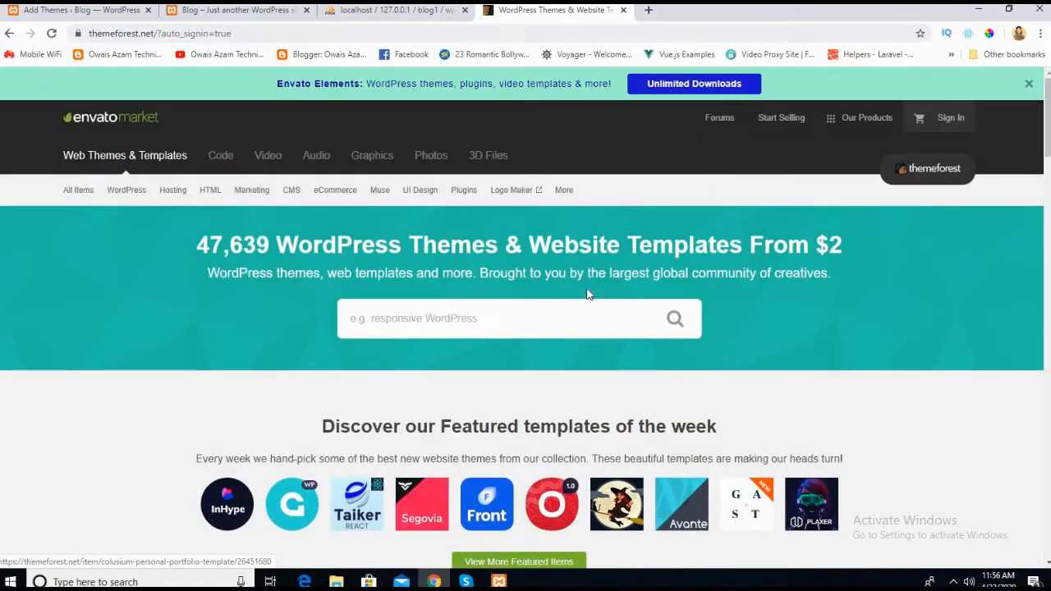
pyautogui.click(516, 322)
pyautogui.write('wordpress')
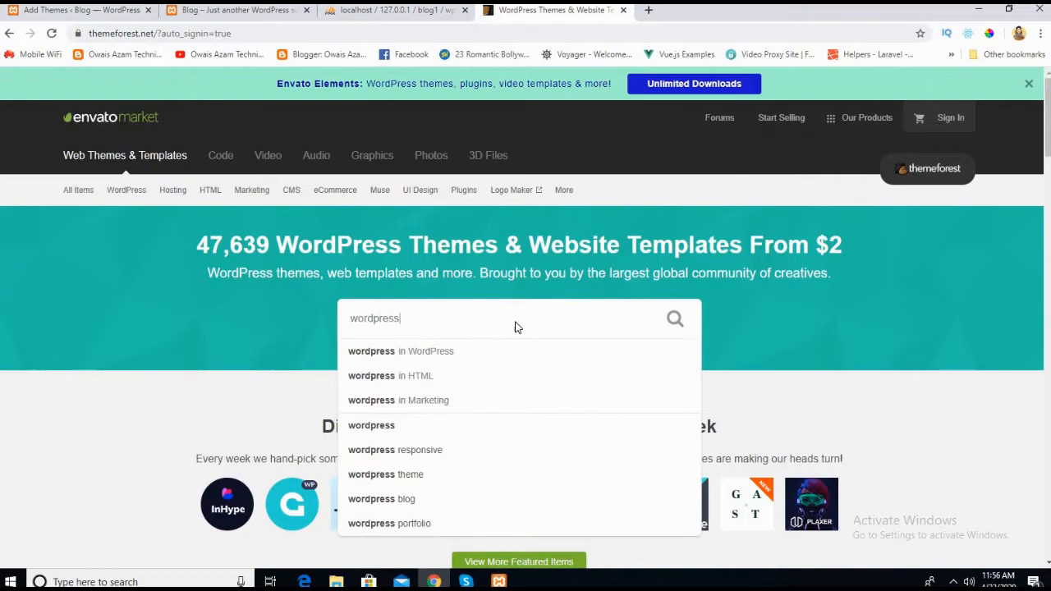
pyautogui.press('Return')
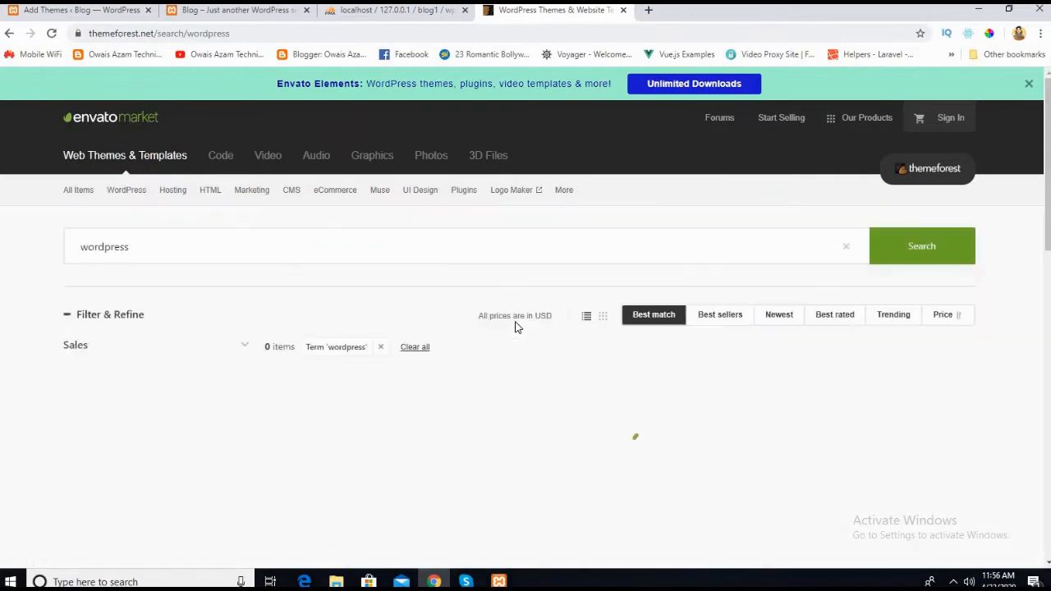
pyautogui.scroll(-5, 345, 376)
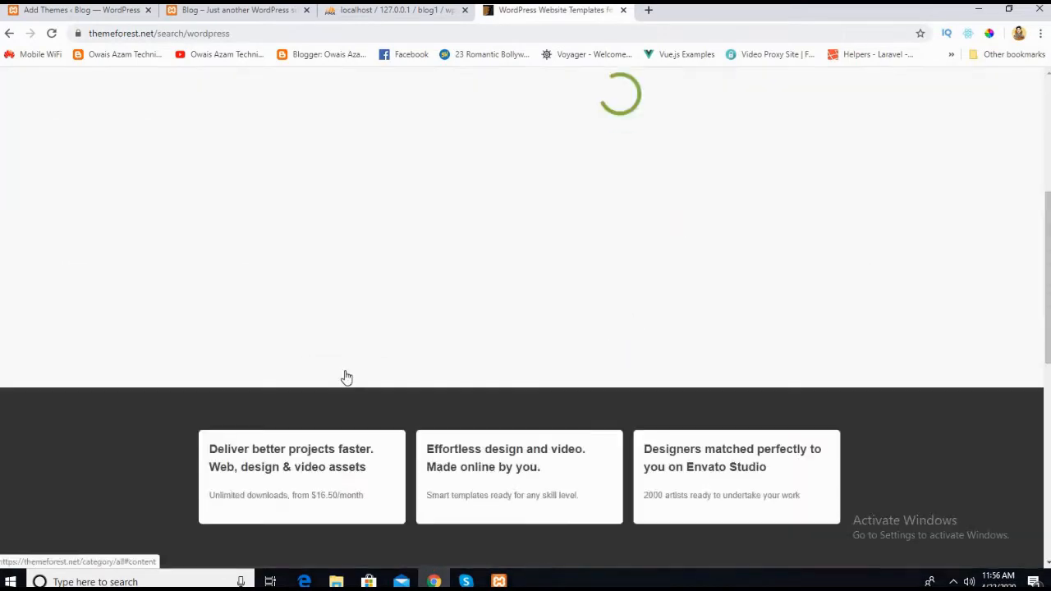
# Step: Look through the ThemeForest results for "wordpress", examining each theme's preview image, features, price and rating
pyautogui.scroll(2, 648, 192)
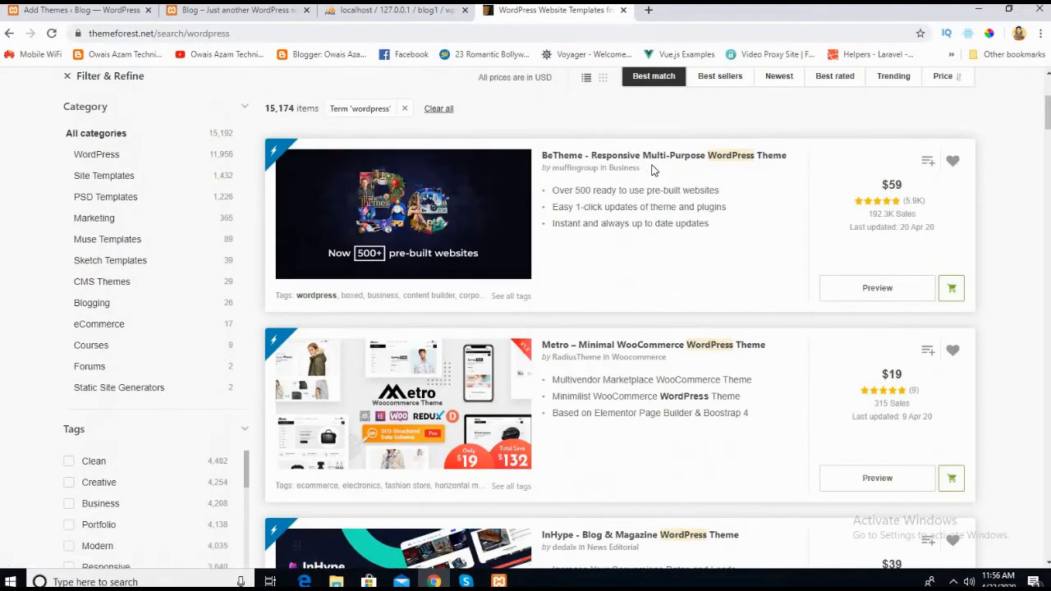
pyautogui.scroll(-2, 643, 440)
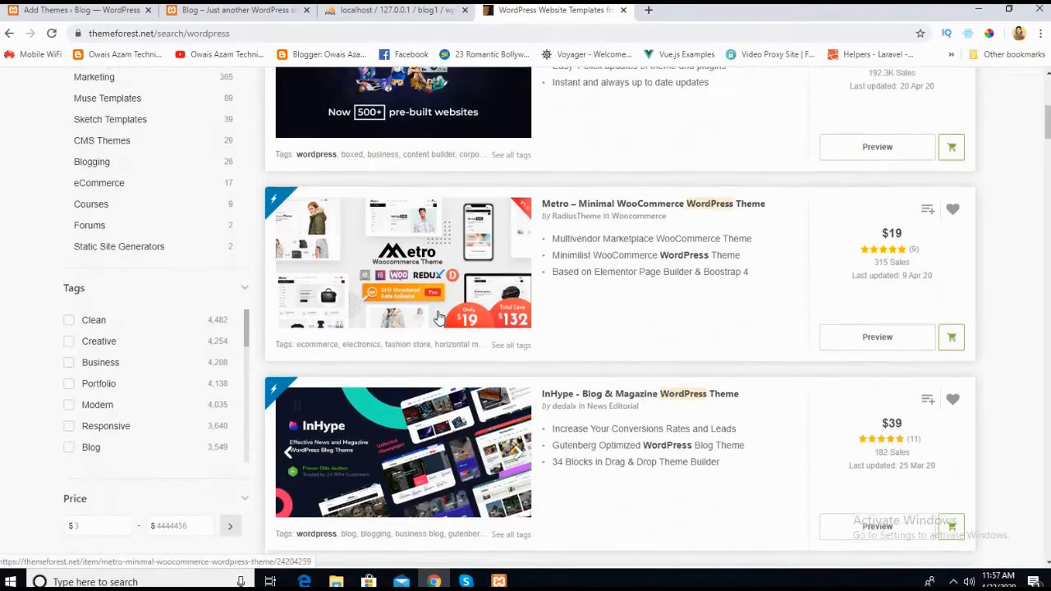
pyautogui.scroll(-2, 558, 334)
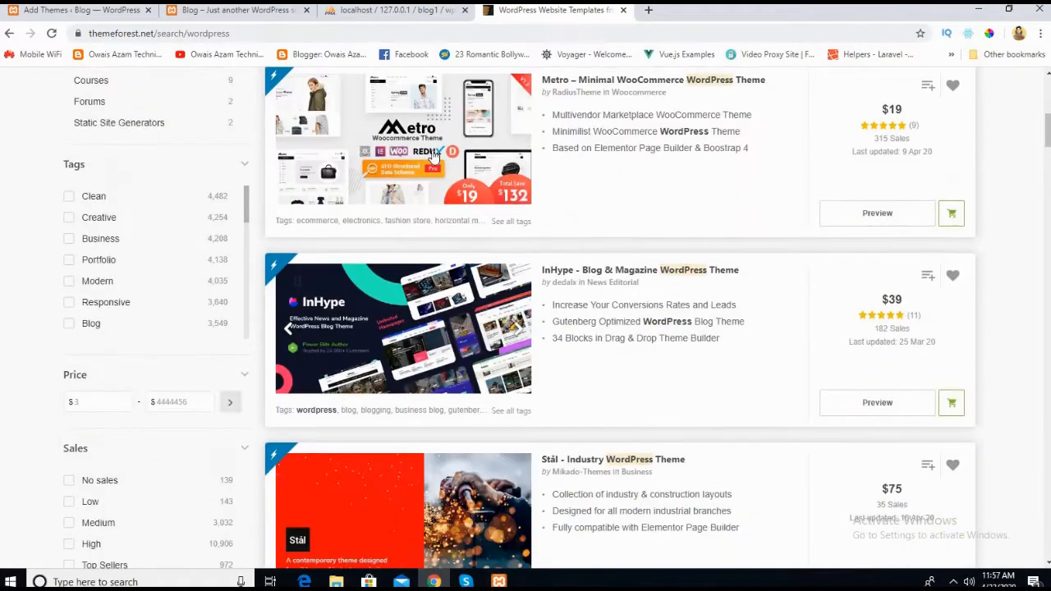
pyautogui.scroll(2, 431, 327)
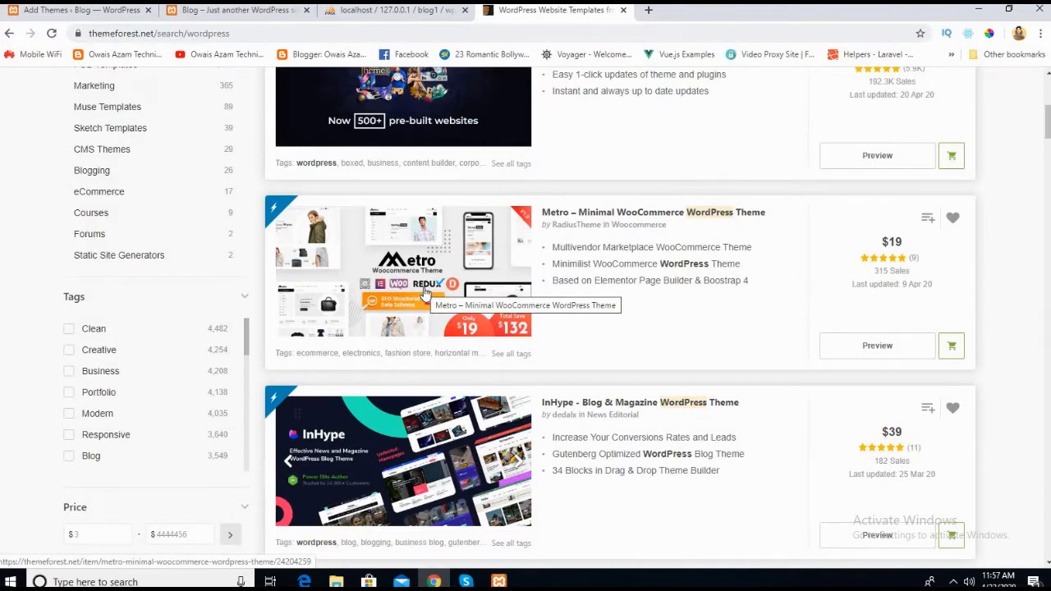
pyautogui.scroll(-3, 425, 293)
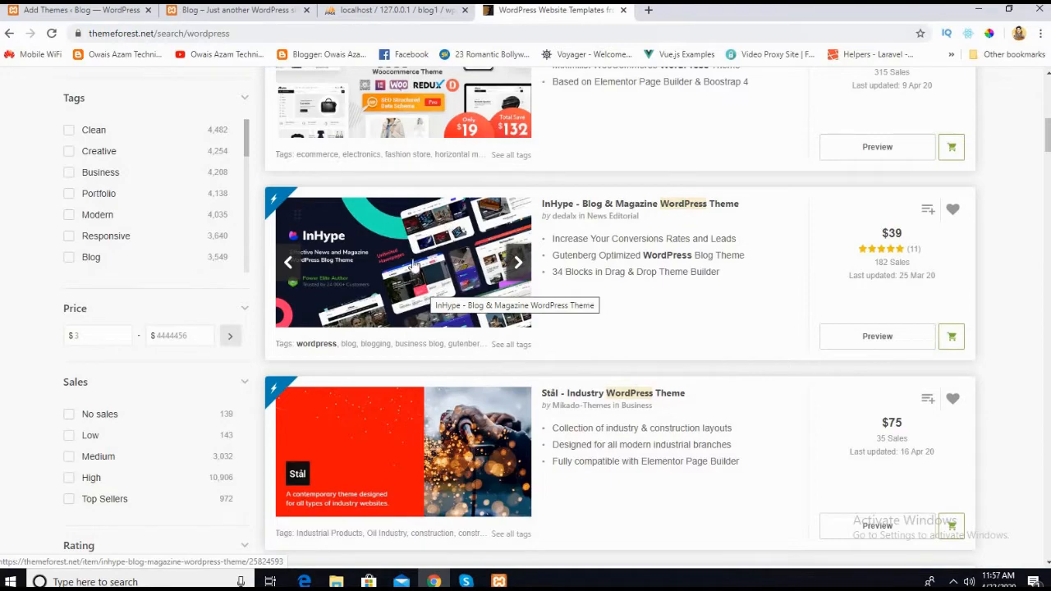
pyautogui.scroll(-6, 413, 267)
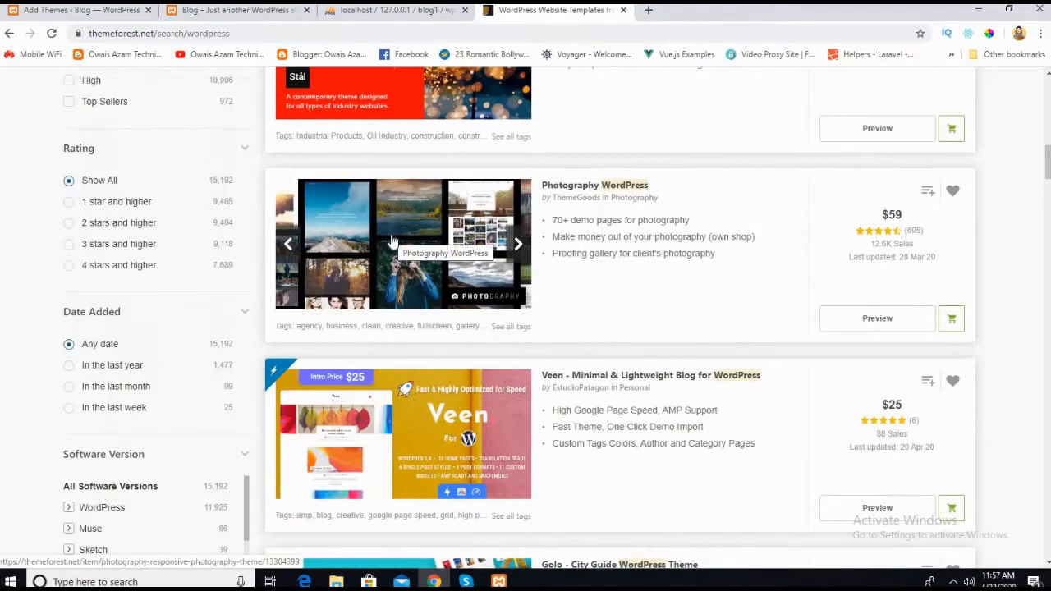
pyautogui.scroll(6, 393, 241)
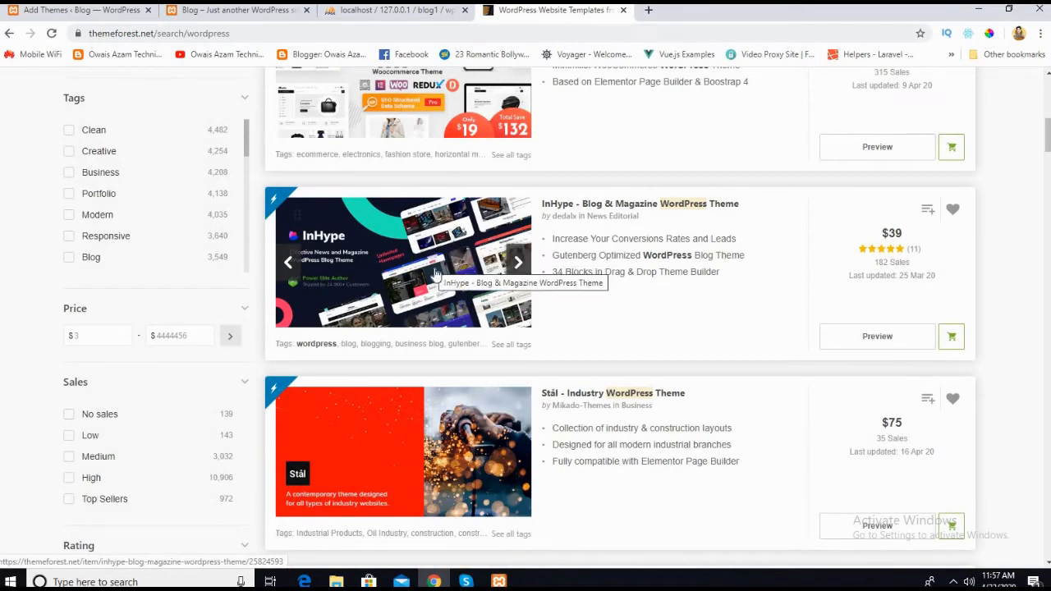
pyautogui.scroll(2, 570, 164)
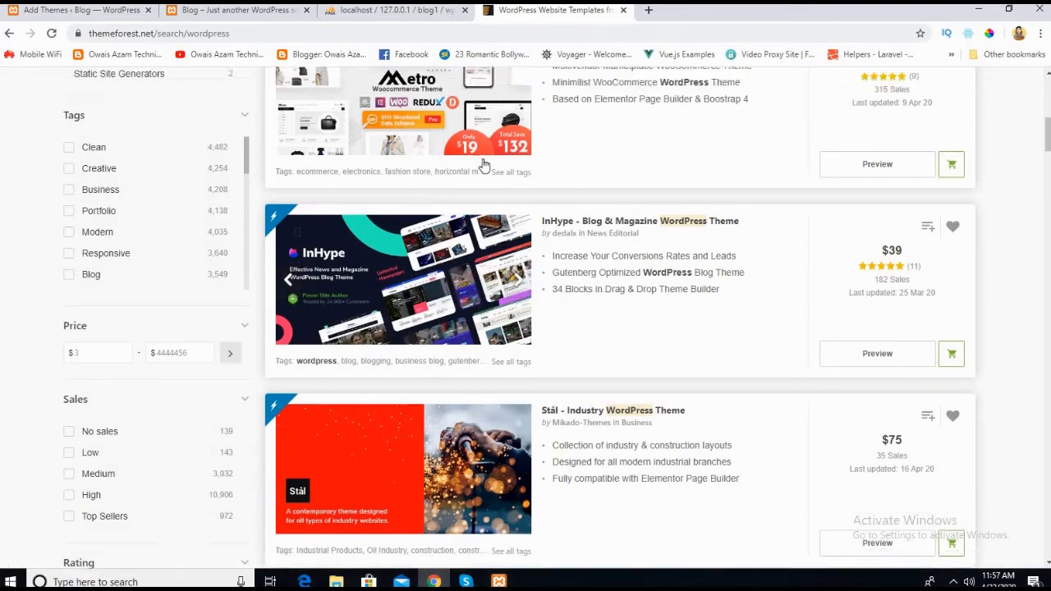
# Step: Return to the blog's Add Themes page and examine the featured theme thumbnails, from the first row down to the lower rows and back
pyautogui.click(208, 15)
pyautogui.click(91, 11)
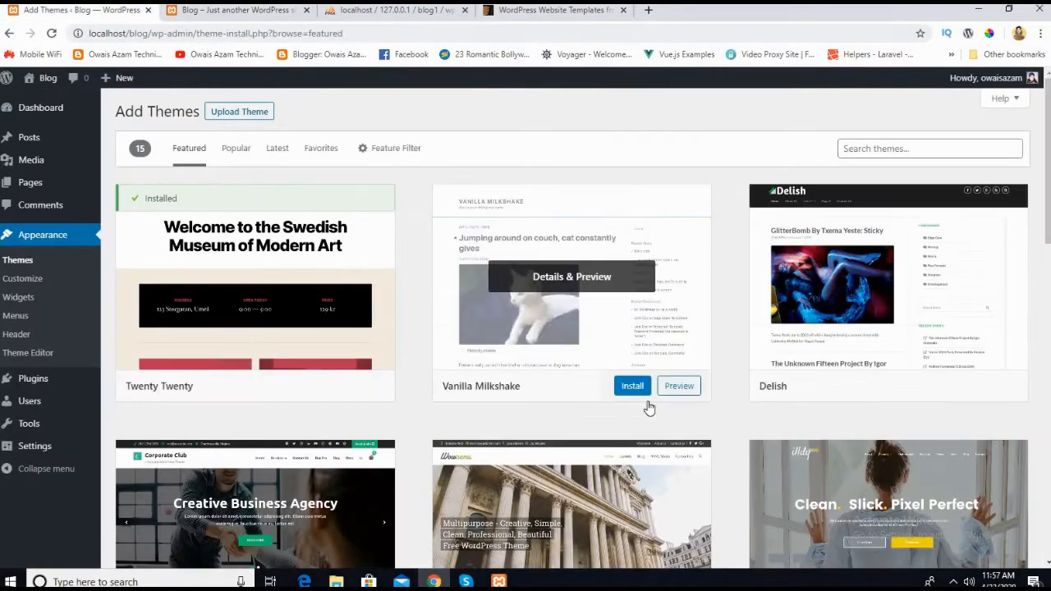
pyautogui.scroll(-3, 411, 255)
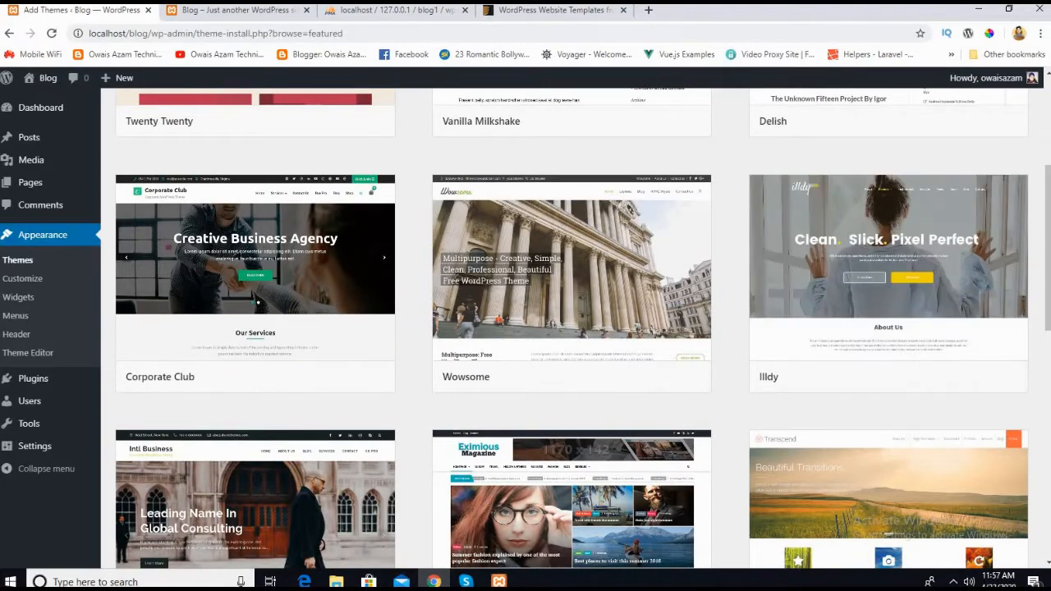
pyautogui.scroll(-2, 271, 265)
pyautogui.scroll(4, 324, 375)
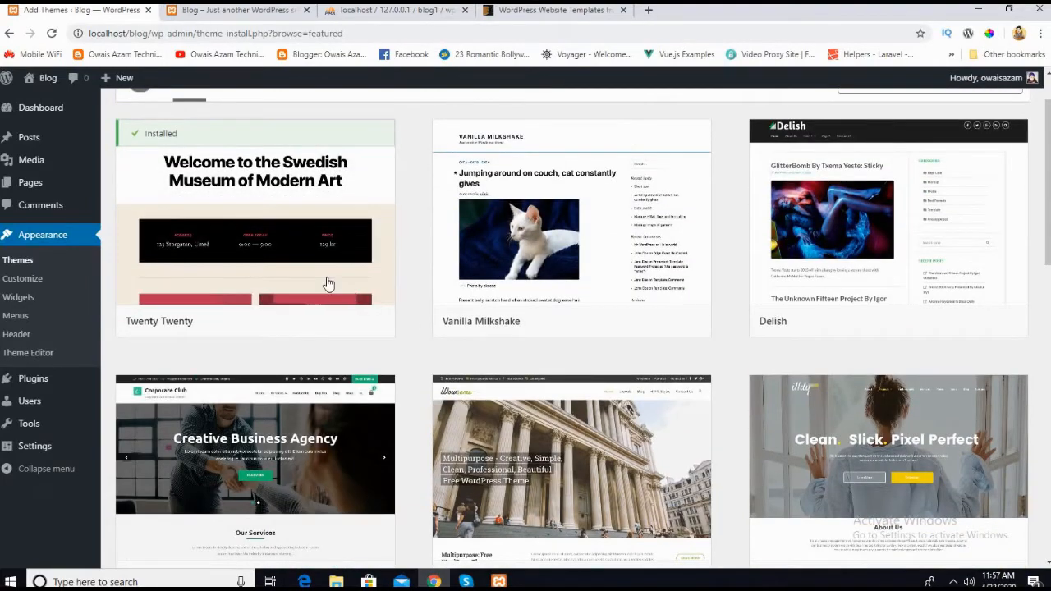
pyautogui.scroll(1, 332, 246)
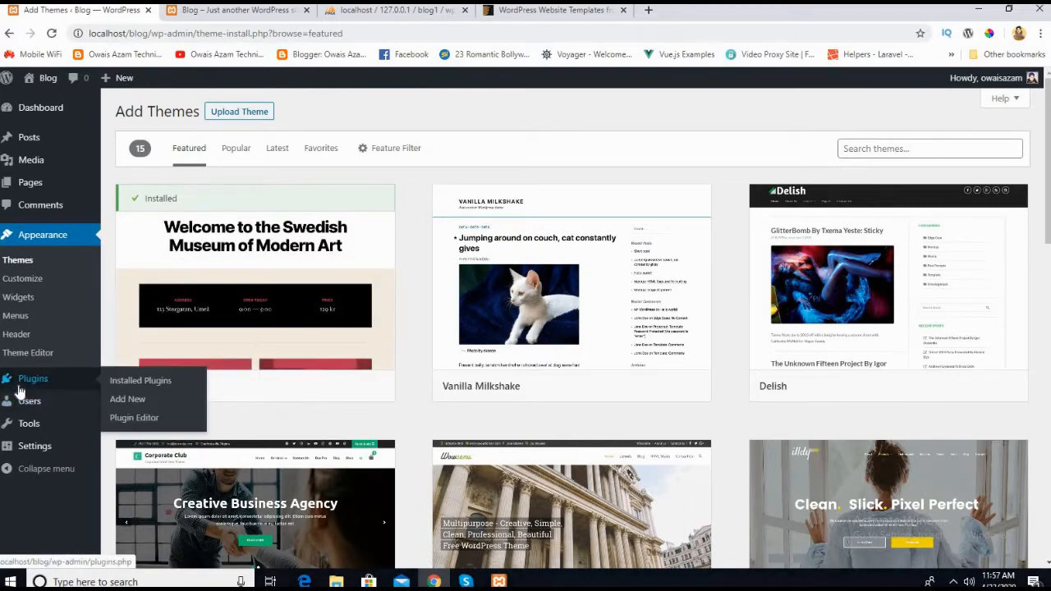
pyautogui.moveTo(301, 297)
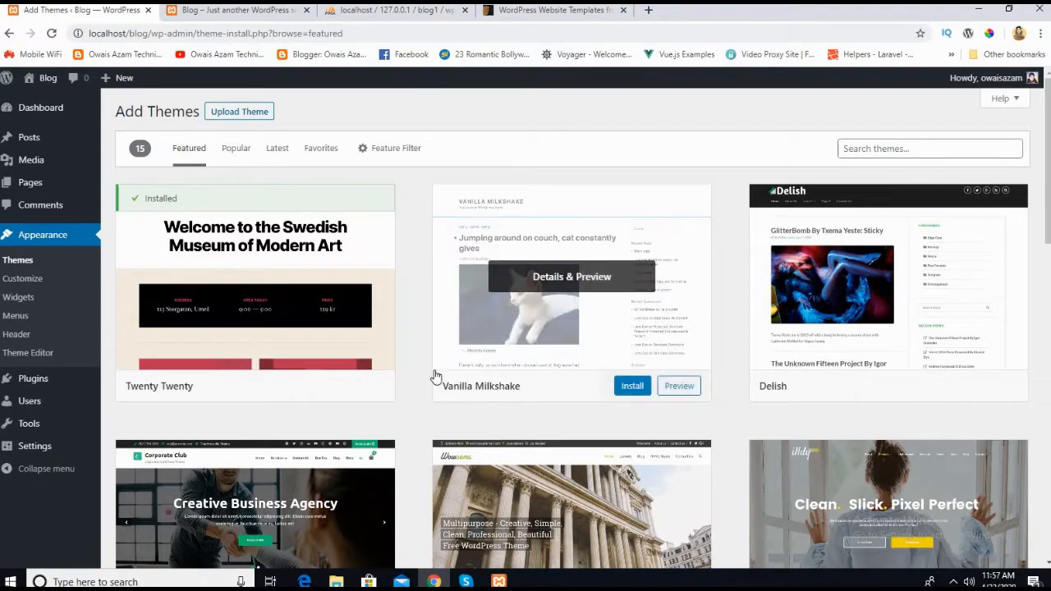
pyautogui.scroll(-5, 415, 389)
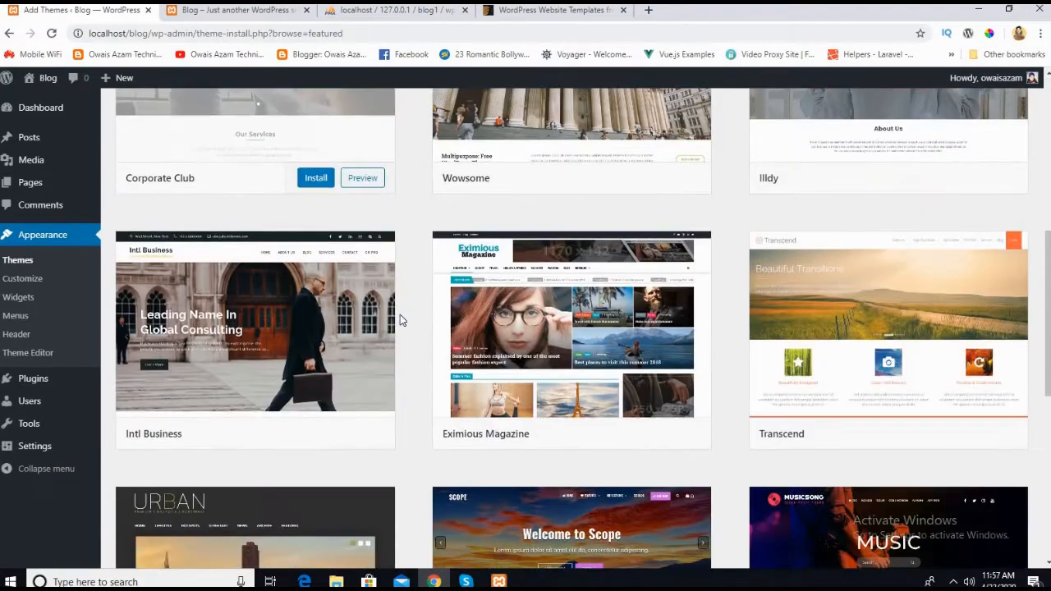
pyautogui.scroll(-2, 425, 392)
pyautogui.moveTo(528, 287)
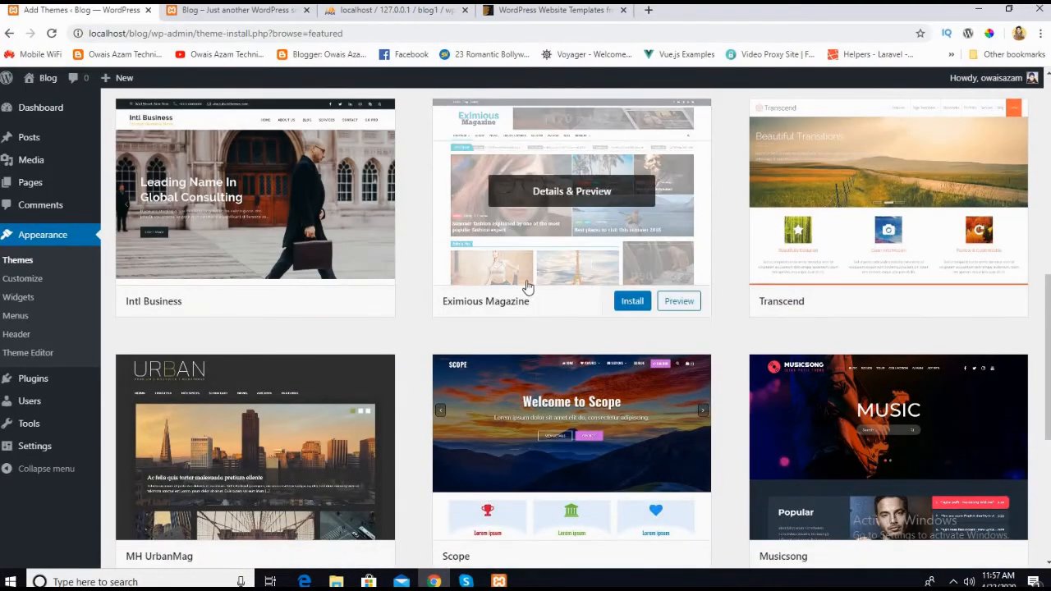
pyautogui.scroll(-1, 419, 311)
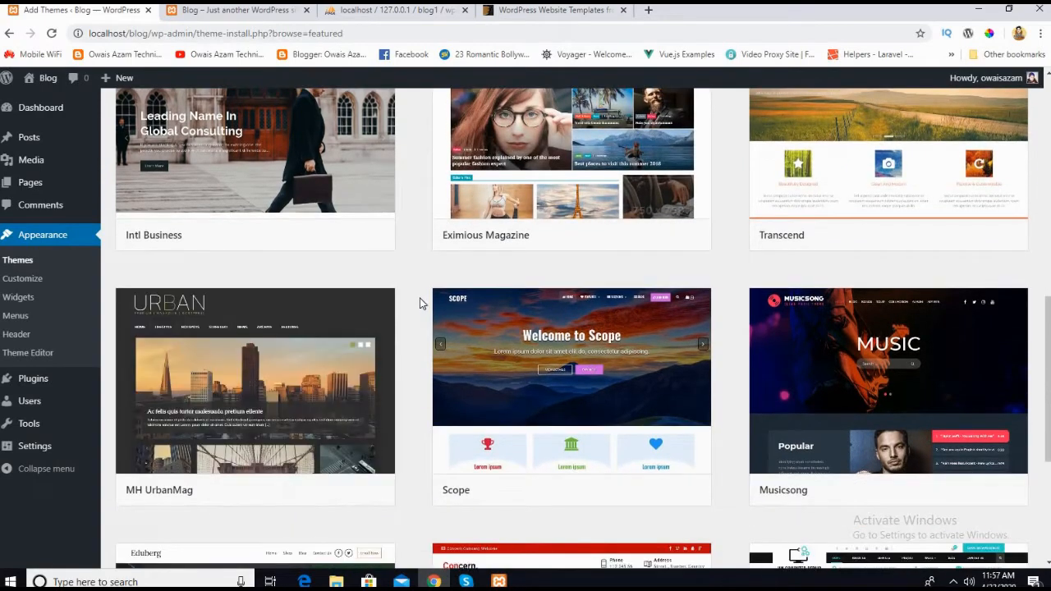
pyautogui.scroll(8, 417, 305)
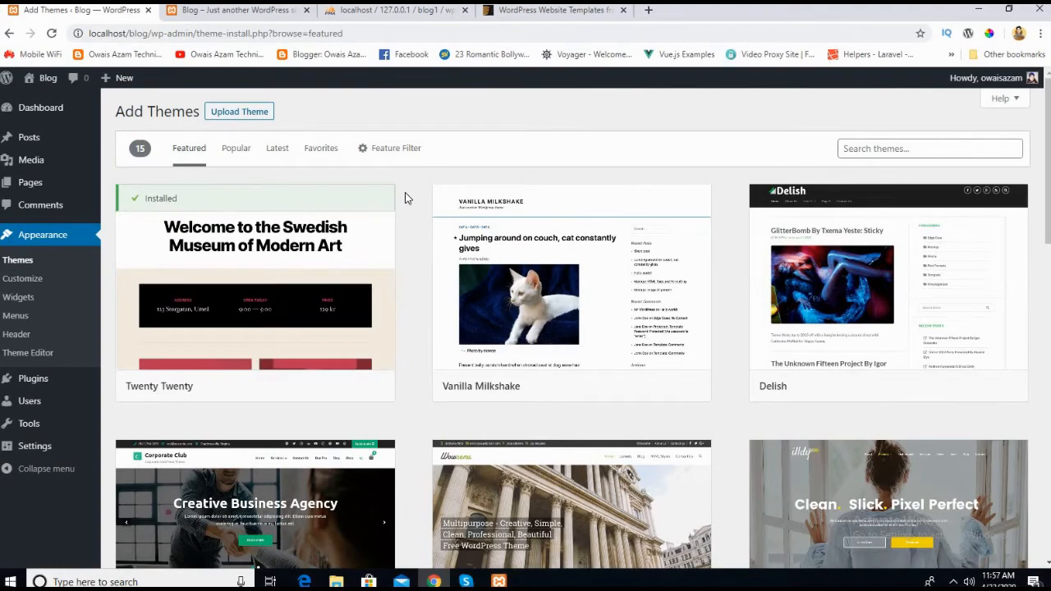
pyautogui.moveTo(1047, 212)
pyautogui.mouseDown()
pyautogui.moveTo(1048, 417)
pyautogui.moveTo(1048, 212)
pyautogui.mouseUp()
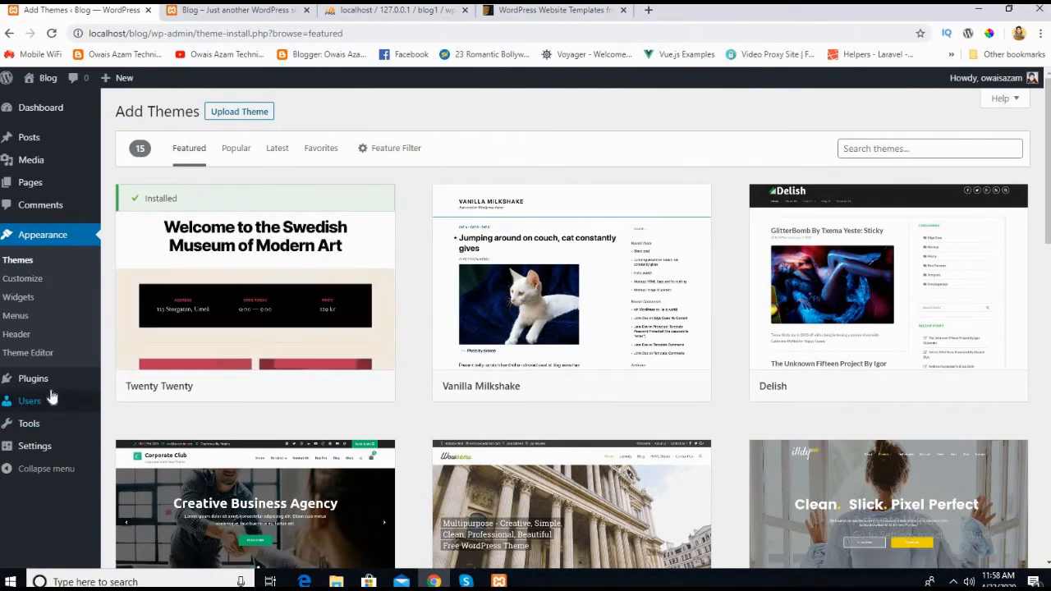
pyautogui.moveTo(287, 319)
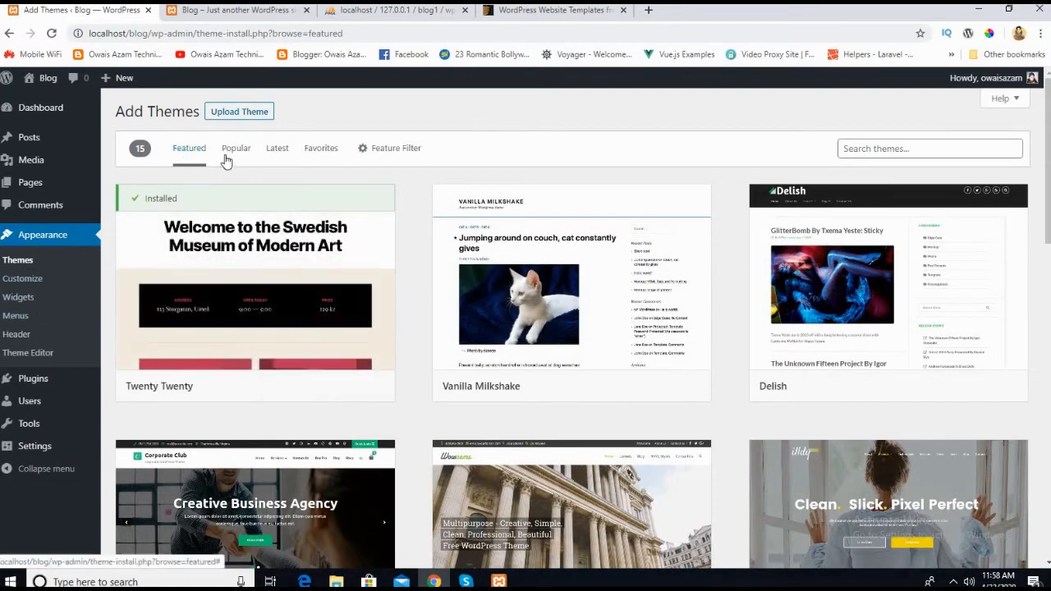
# Step: Open the list of installed themes, switch to the blog's front page and reload it, going to its header image
pyautogui.click(21, 262)
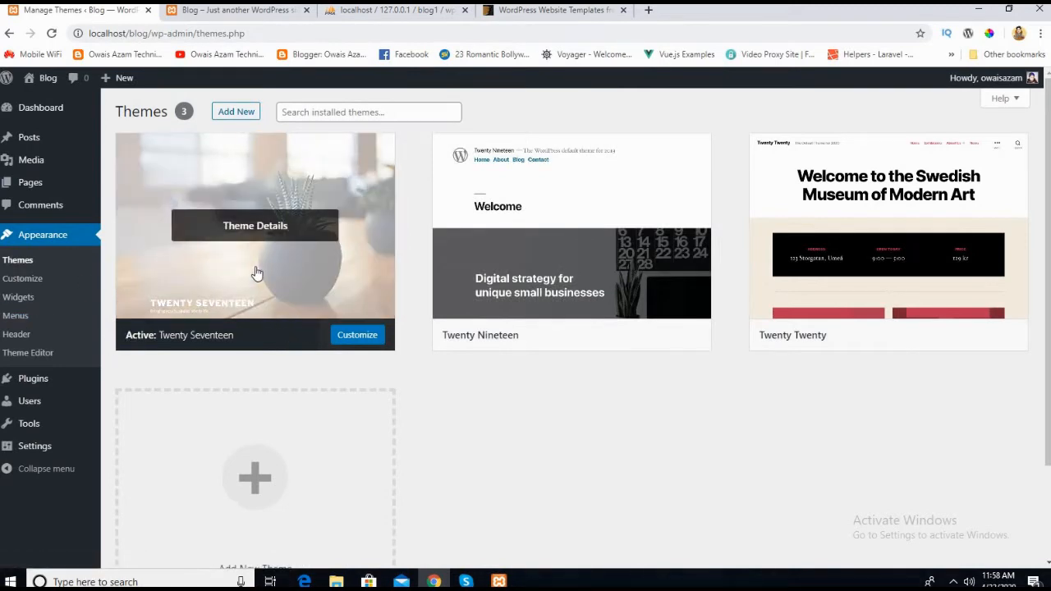
pyautogui.click(233, 11)
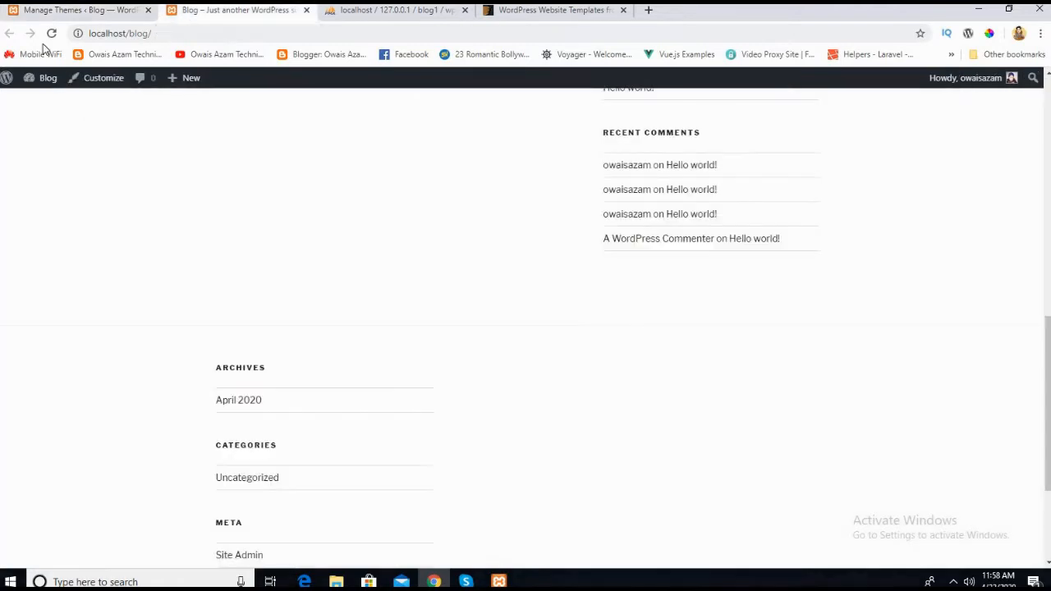
pyautogui.click(51, 34)
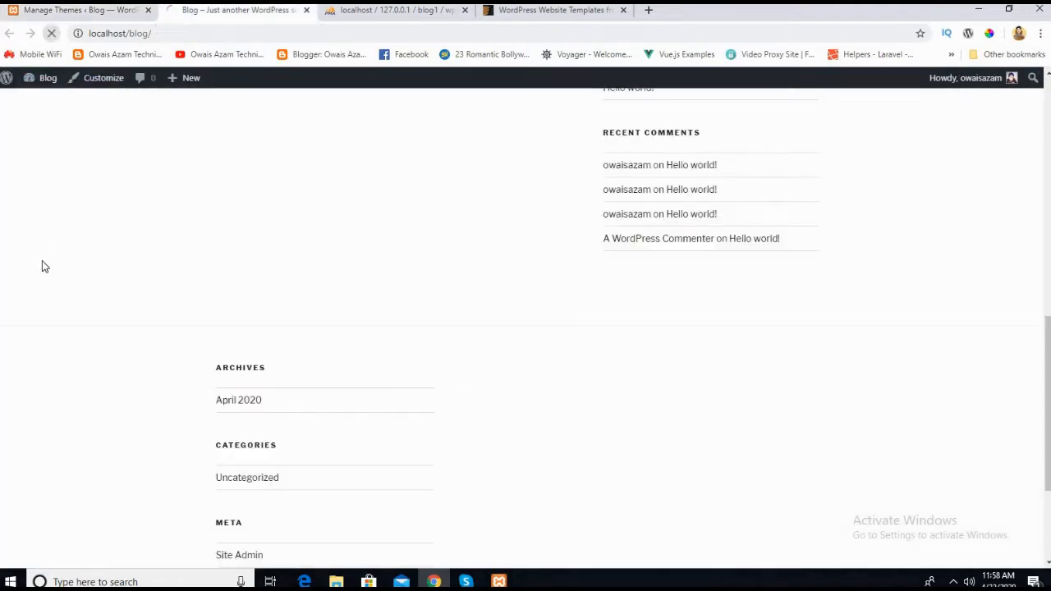
pyautogui.middleClick(90, 340)
pyautogui.scroll(8, 150, 275)
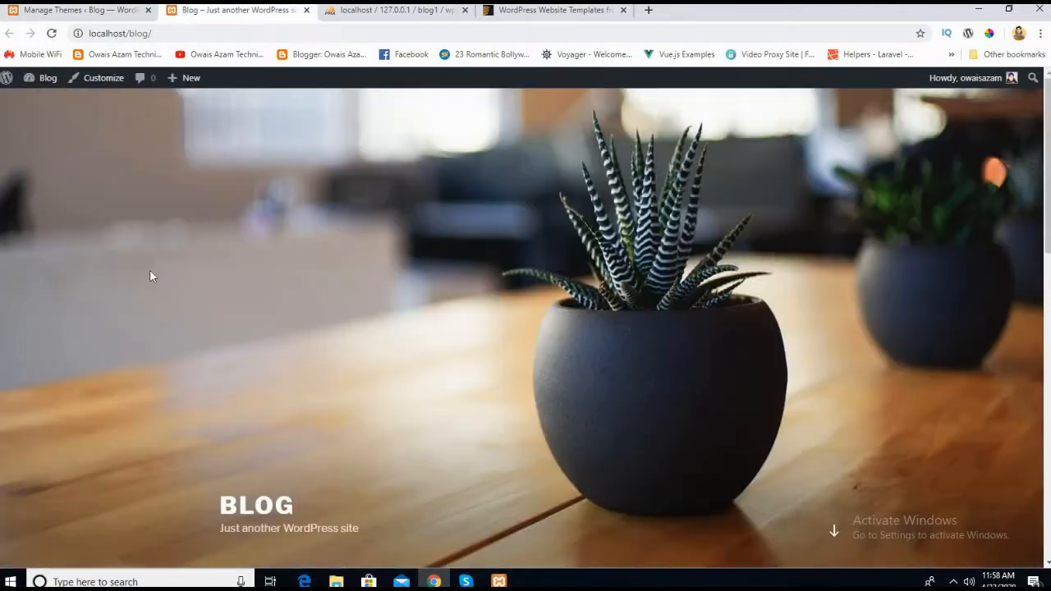
# Step: Examine the blog home page's layout in the active theme, from the header image through posts and sidebar to the footer widgets
pyautogui.scroll(-3, 150, 276)
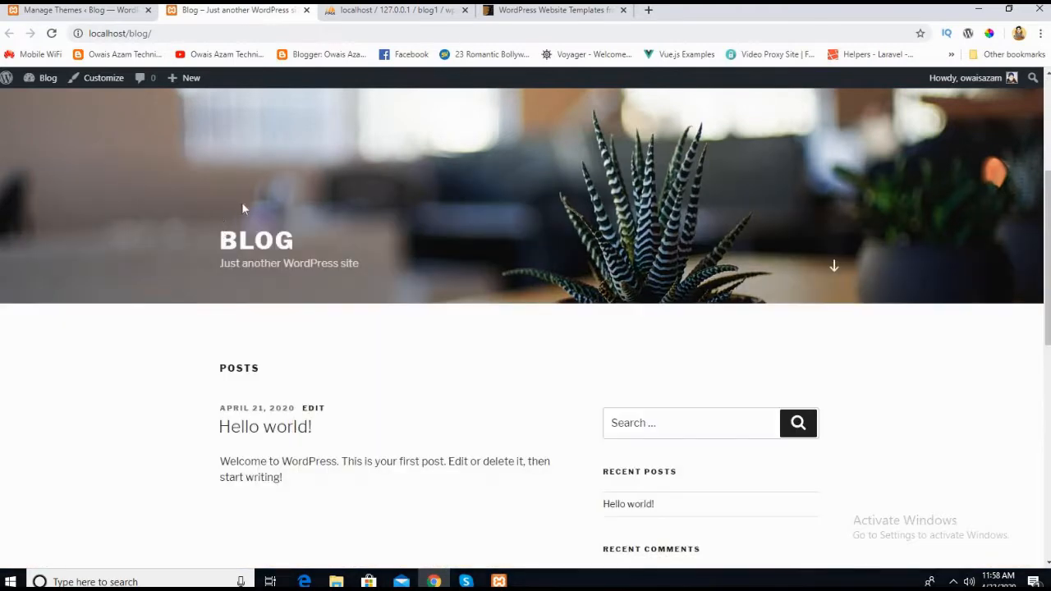
pyautogui.scroll(2, 543, 368)
pyautogui.scroll(-10, 209, 171)
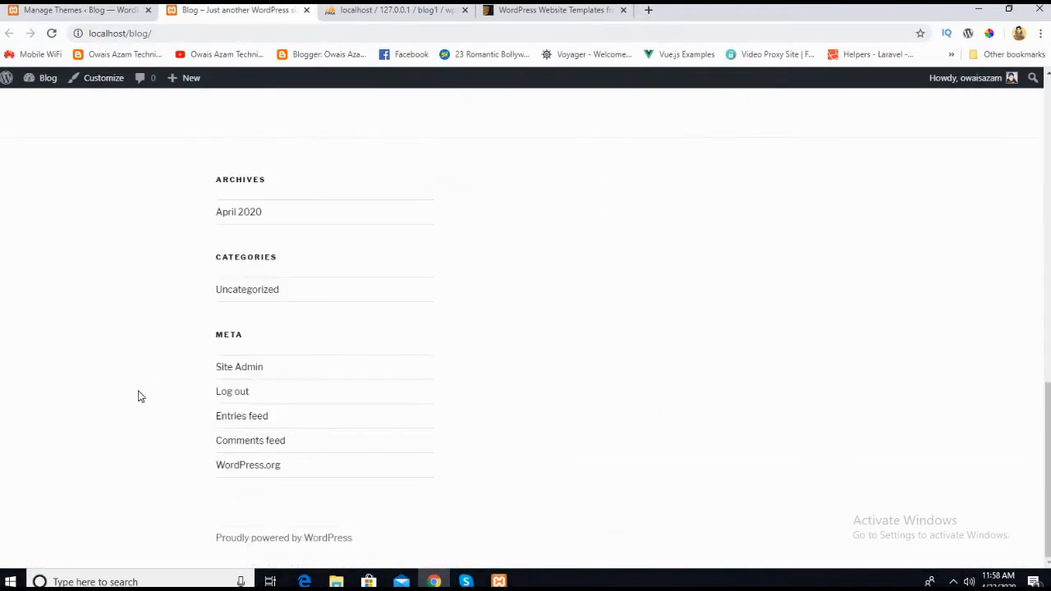
pyautogui.scroll(2, 241, 246)
pyautogui.scroll(-2, 230, 338)
pyautogui.scroll(10, 270, 337)
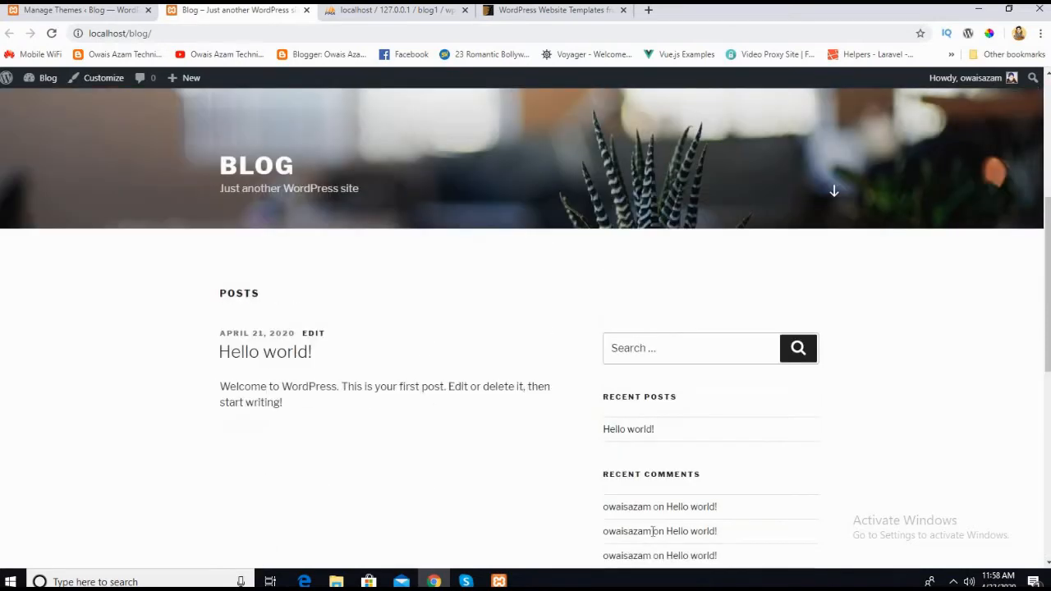
pyautogui.scroll(-2, 651, 487)
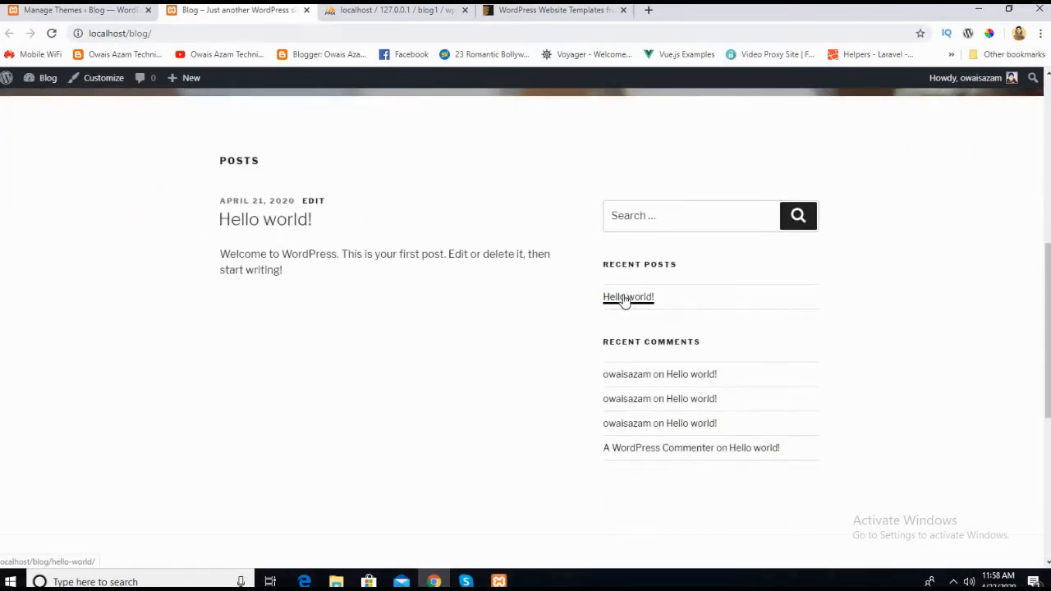
# Step: Open the "Hello world!" post from the recent posts and examine its content, replies and comment form
pyautogui.click(620, 298)
pyautogui.scroll(-7, 294, 228)
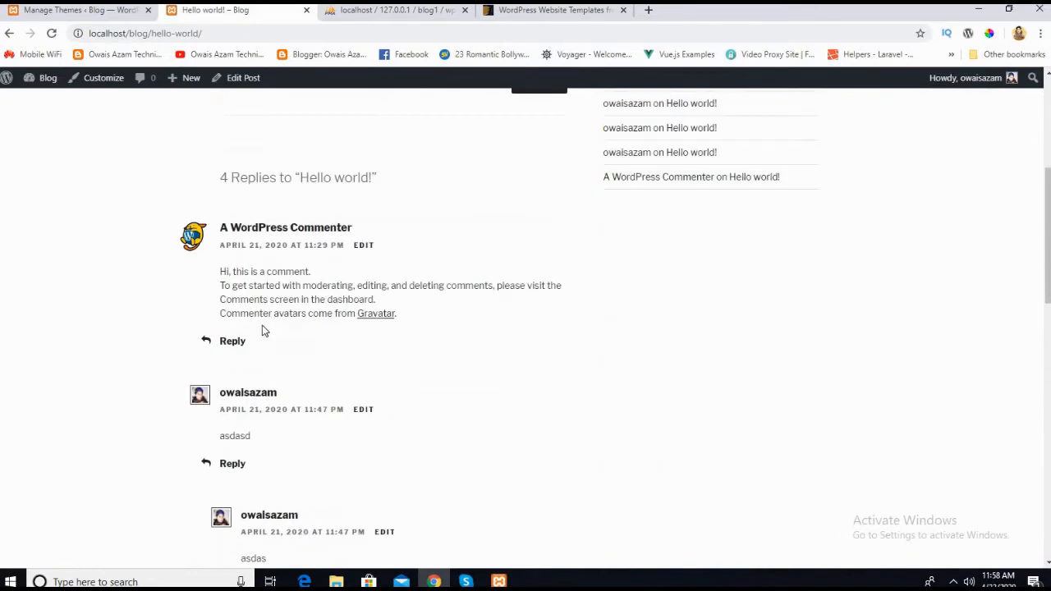
pyautogui.scroll(2, 255, 349)
pyautogui.scroll(-5, 286, 375)
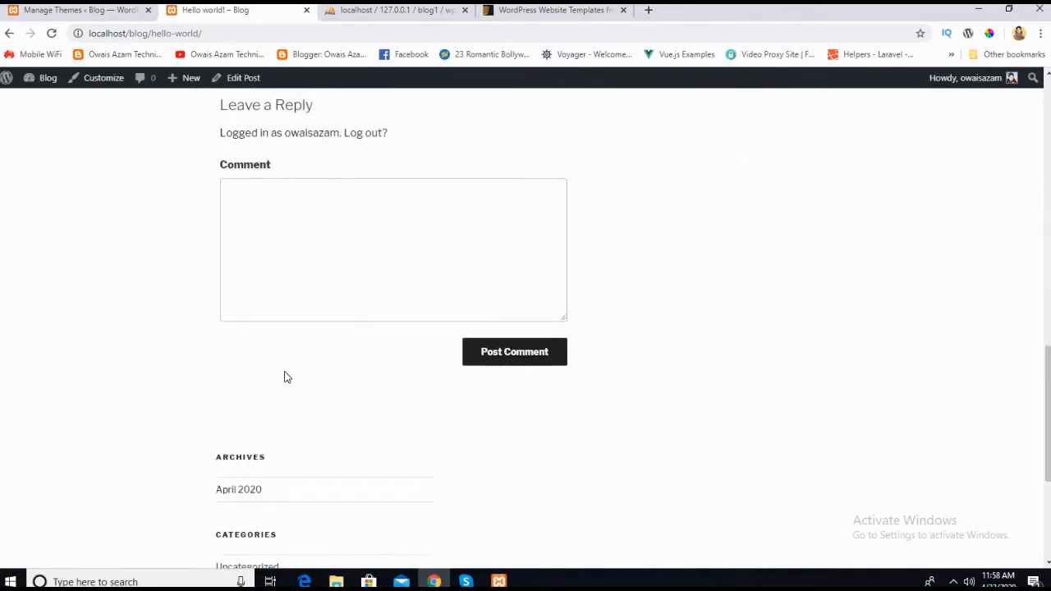
pyautogui.scroll(5, 287, 375)
pyautogui.scroll(6, 567, 331)
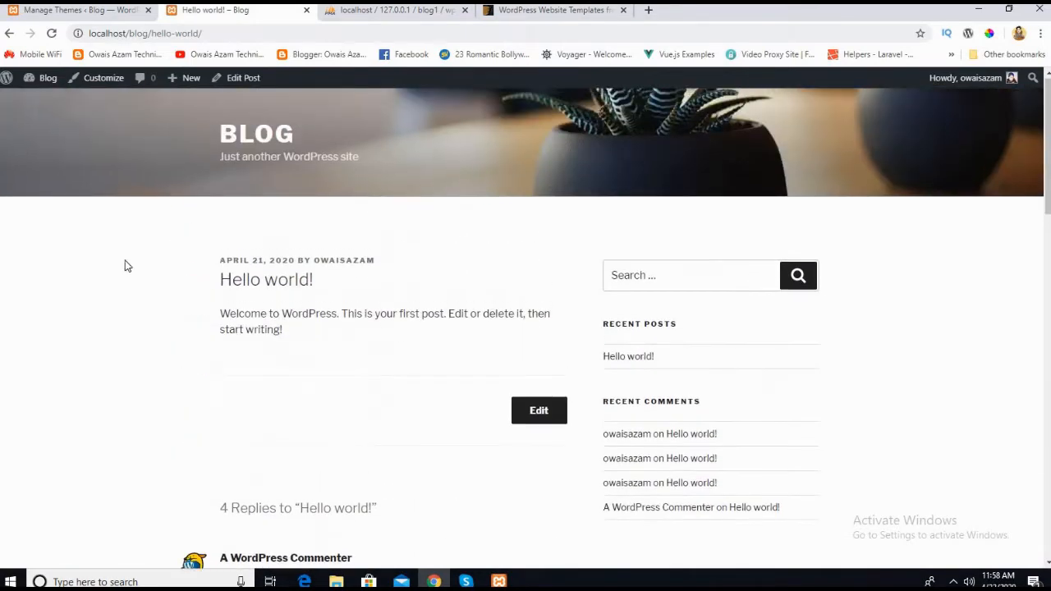
pyautogui.scroll(-4, 127, 283)
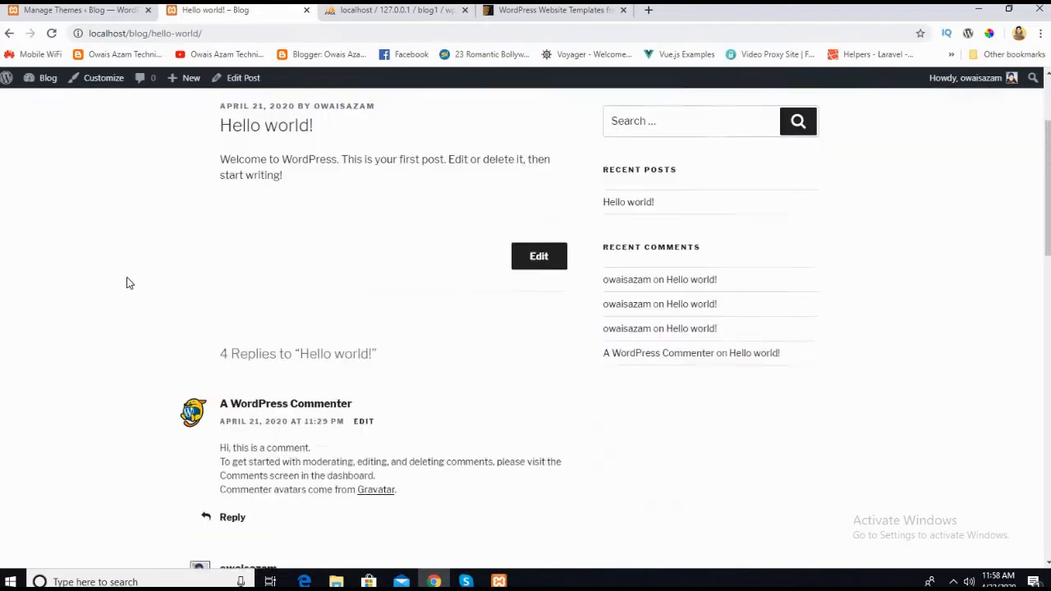
pyautogui.scroll(4, 128, 282)
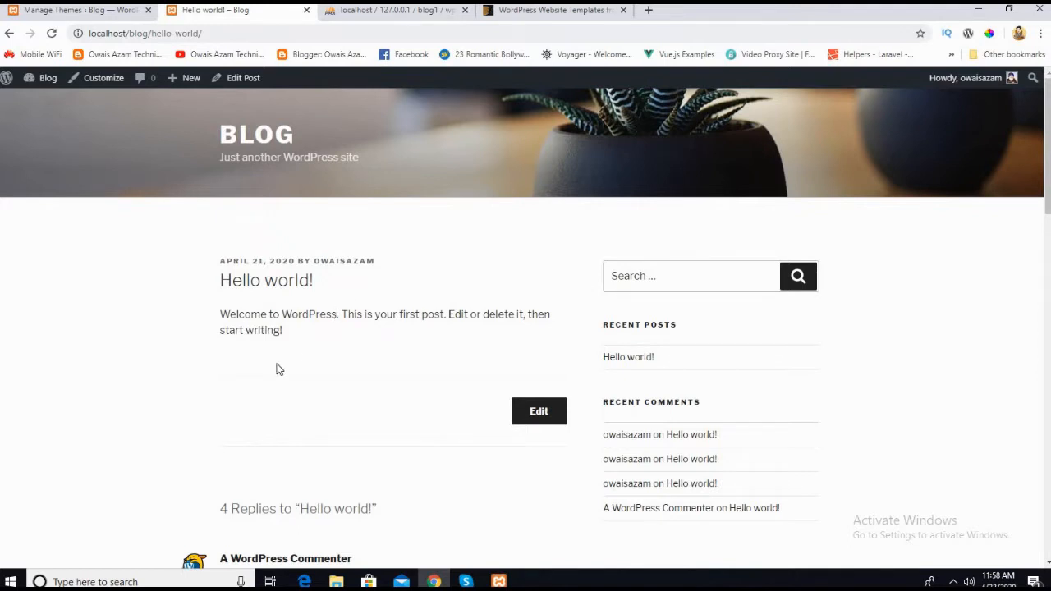
# Step: Switch between the installed themes page and the "Hello world!" post, ending on the installed themes page
pyautogui.click(109, 11)
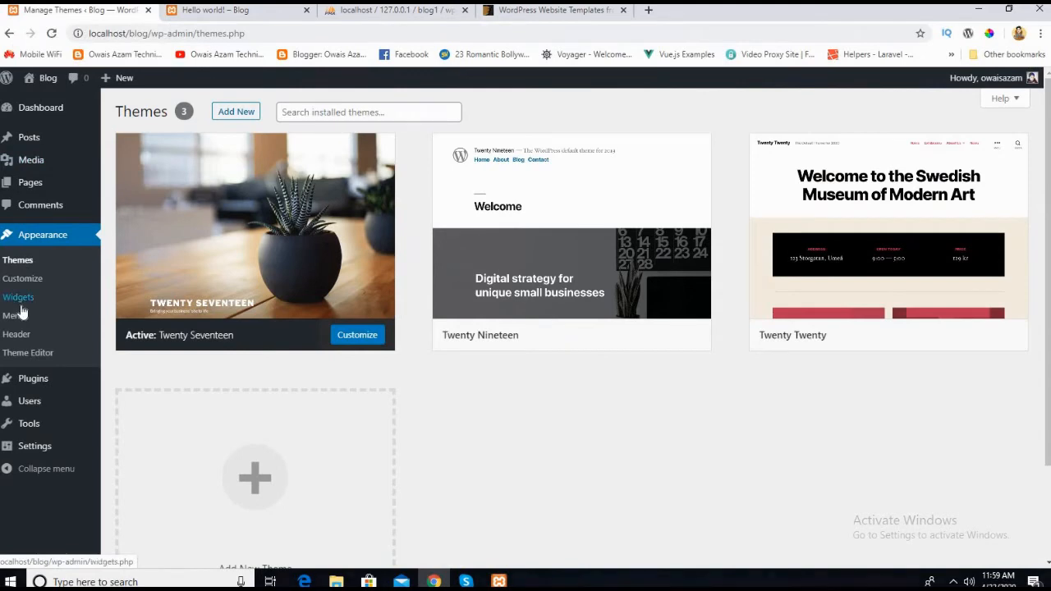
pyautogui.click(201, 11)
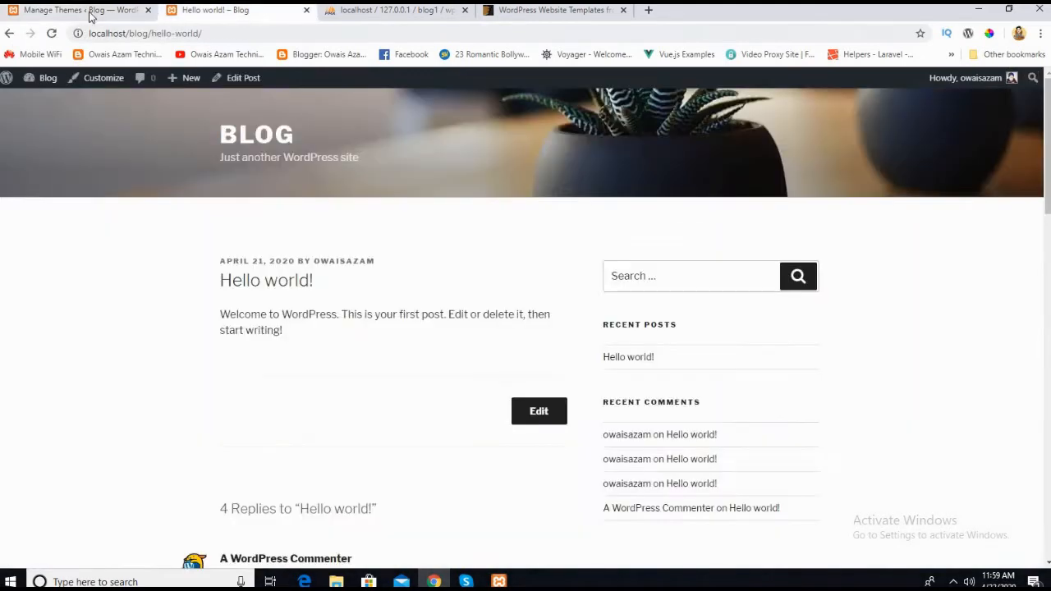
pyautogui.click(82, 10)
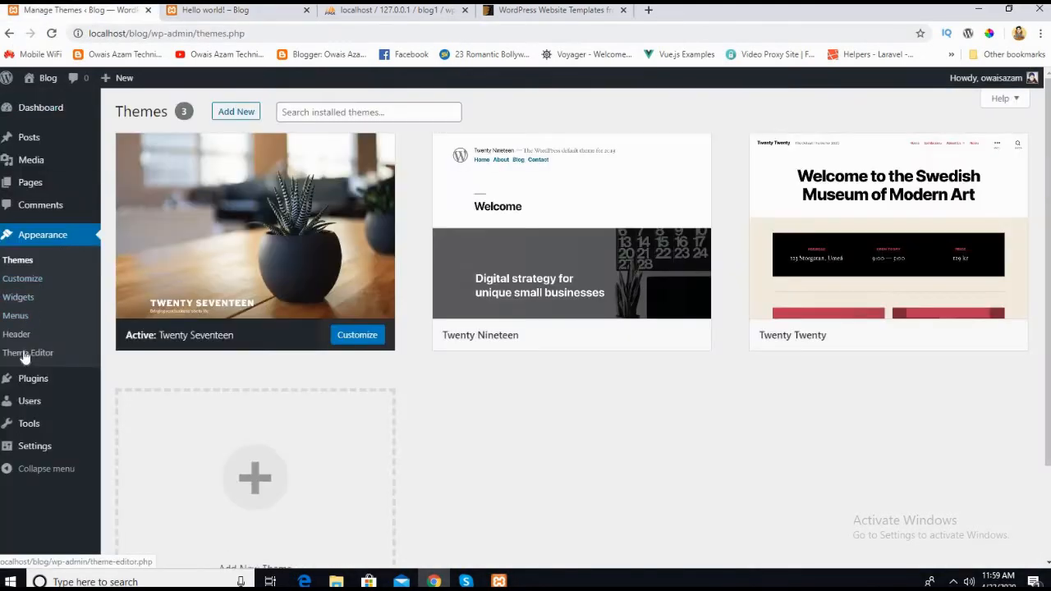
# Step: Open the theme editor for the active Twenty Seventeen theme and accept the warning about editing theme files directly
pyautogui.scroll(-2, 25, 345)
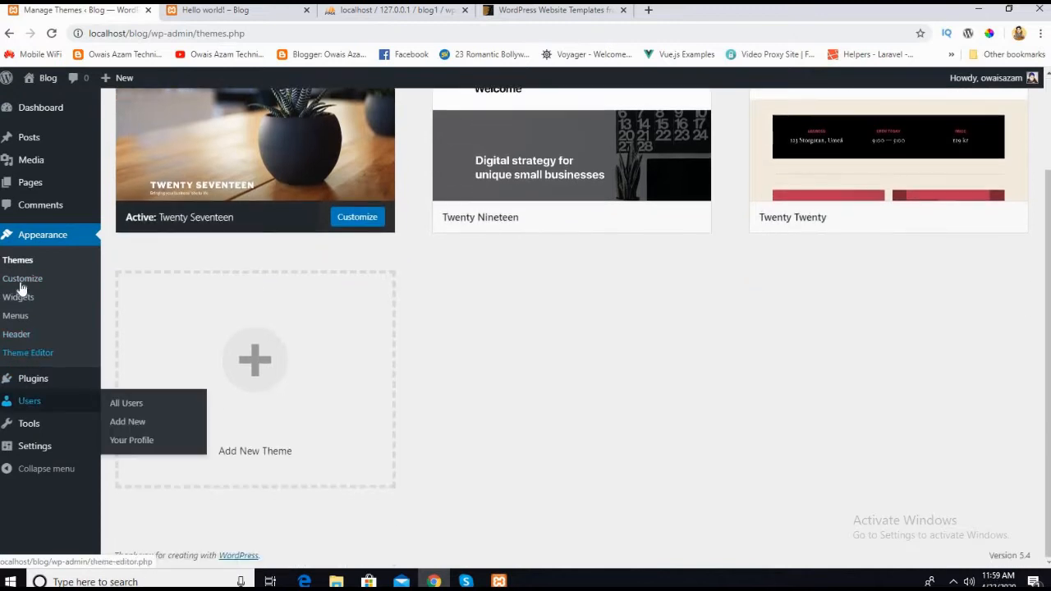
pyautogui.click(25, 357)
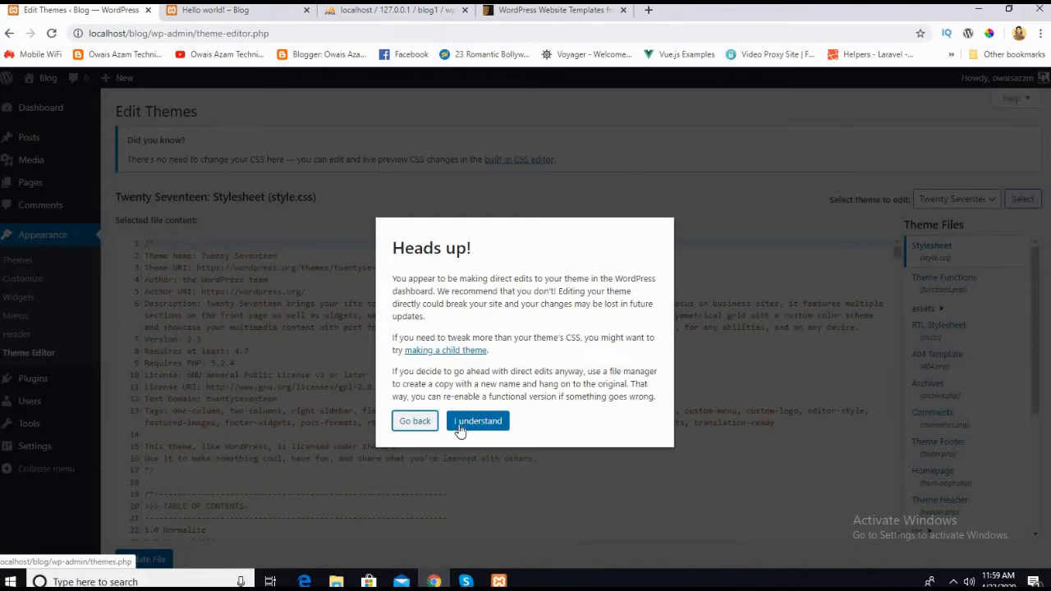
pyautogui.click(460, 431)
# Step: Examine the code of the Twenty Seventeen stylesheet (style.css), from the table of contents through the basic element rules
pyautogui.scroll(-3, 247, 353)
pyautogui.click(277, 344)
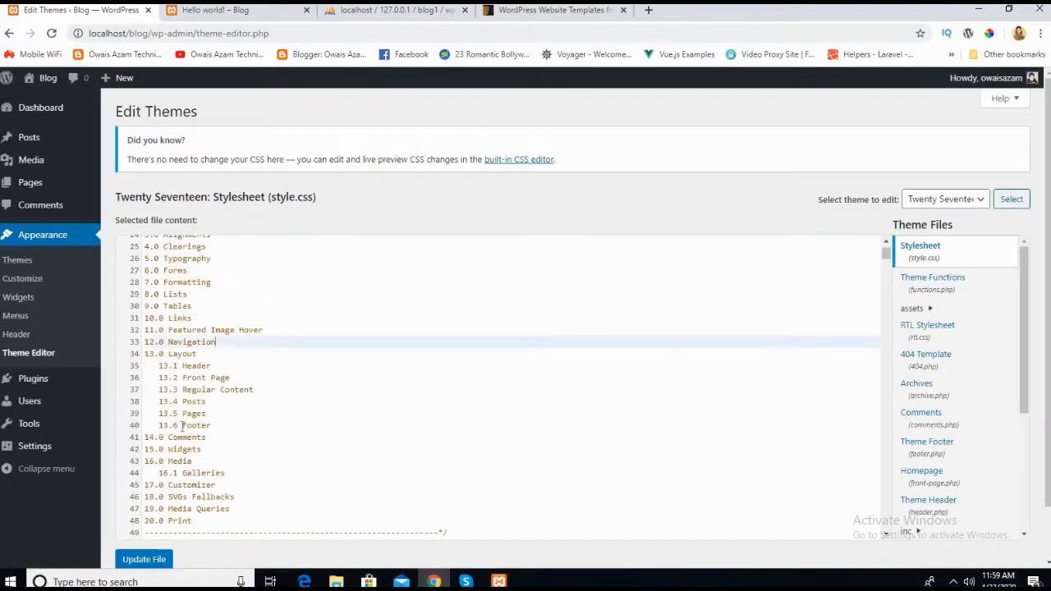
pyautogui.scroll(-8, 231, 409)
pyautogui.click(231, 383)
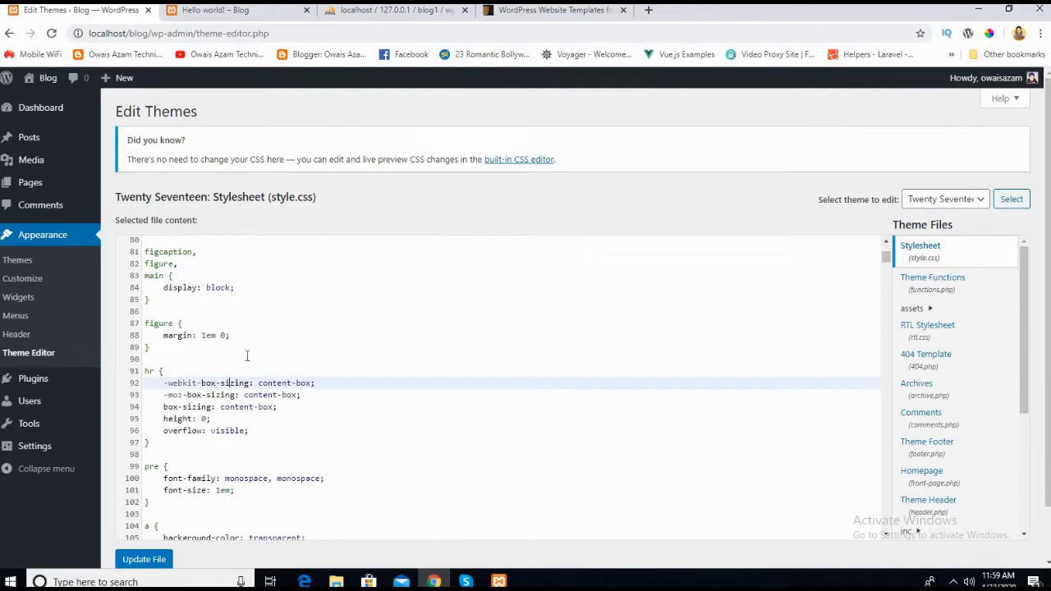
pyautogui.scroll(5, 245, 351)
pyautogui.scroll(-1, 222, 312)
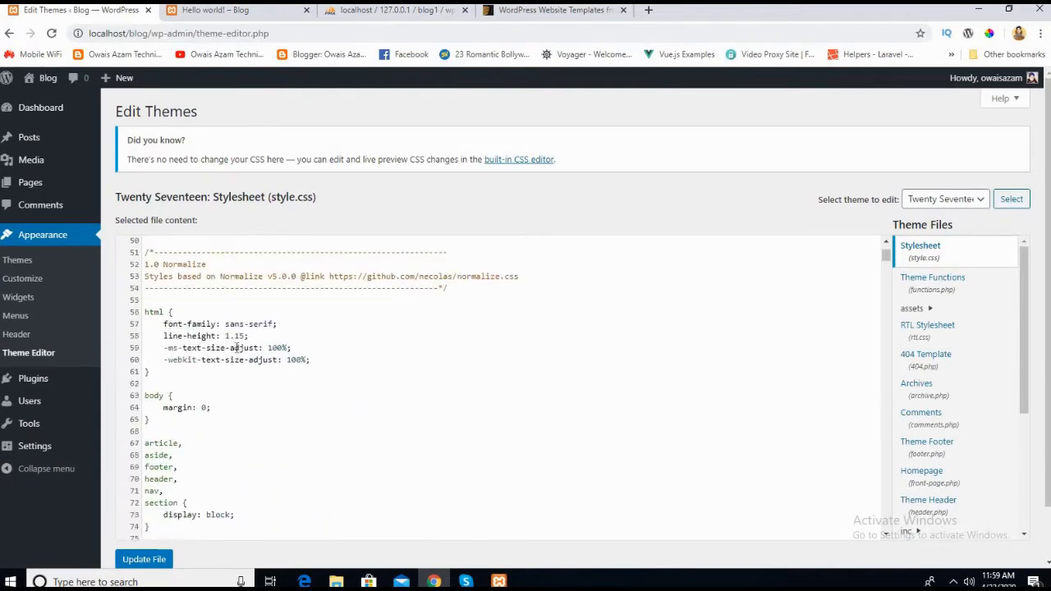
pyautogui.click(211, 285)
pyautogui.scroll(1, 206, 369)
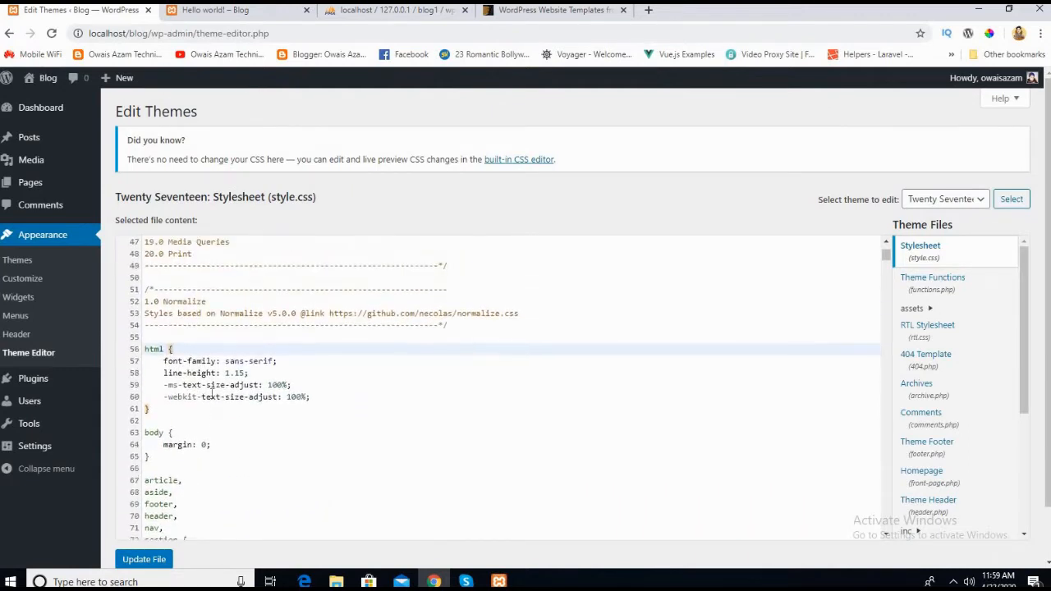
pyautogui.scroll(-8, 209, 370)
pyautogui.scroll(-4, 211, 372)
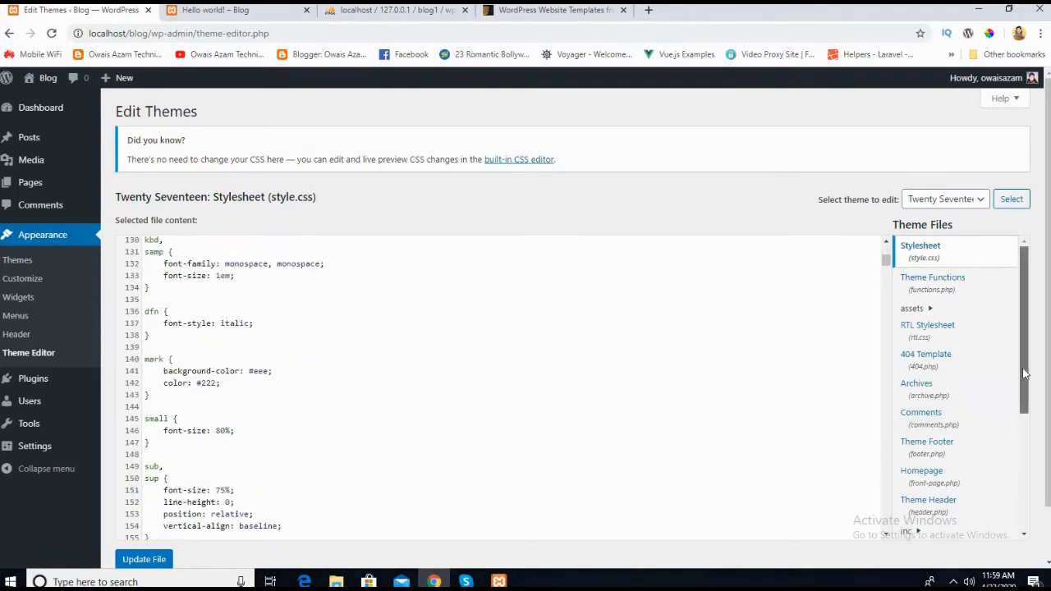
# Step: Look through the list of theme files and go back up the stylesheet to its html rule
pyautogui.moveTo(1026, 354); pyautogui.dragTo(1027, 469)
pyautogui.scroll(3, 930, 374)
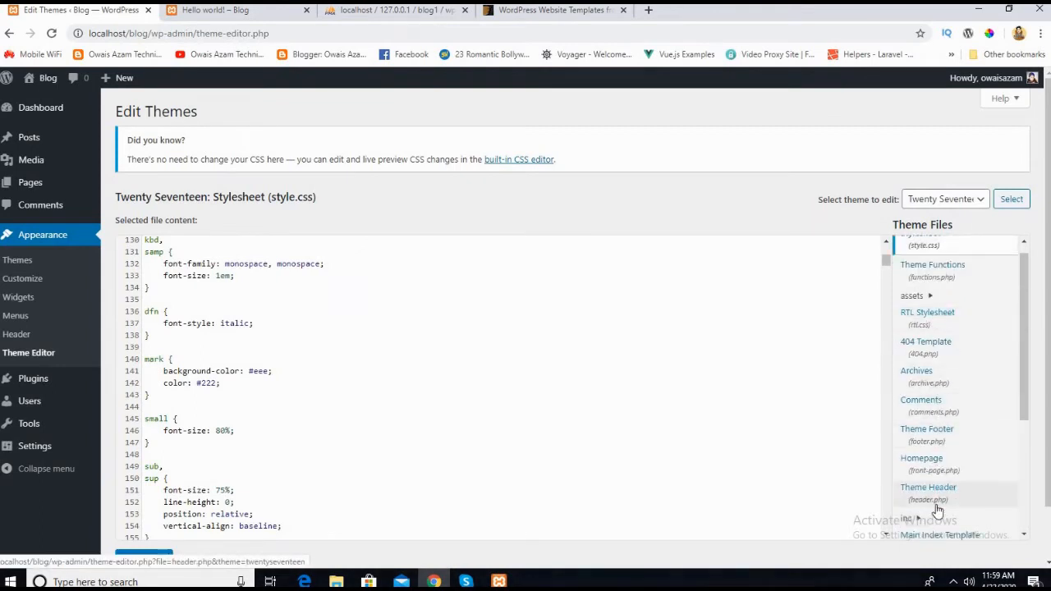
pyautogui.scroll(-5, 329, 374)
pyautogui.scroll(15, 254, 316)
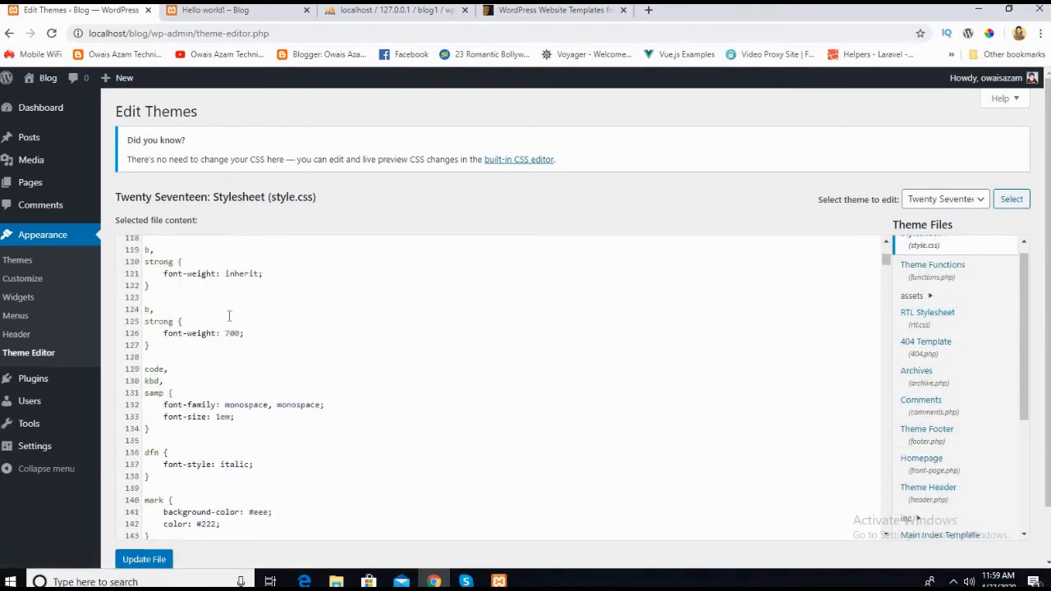
pyautogui.scroll(5, 206, 312)
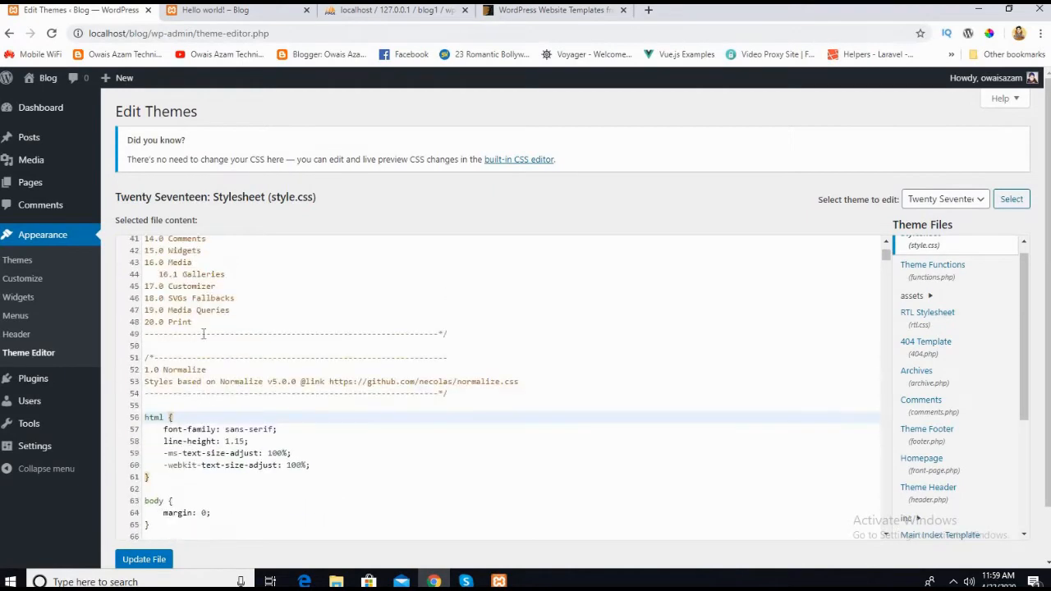
# Step: Check how the "Hello world!" post looks on the blog and return to the theme editor
pyautogui.click(238, 11)
pyautogui.scroll(-2, 471, 251)
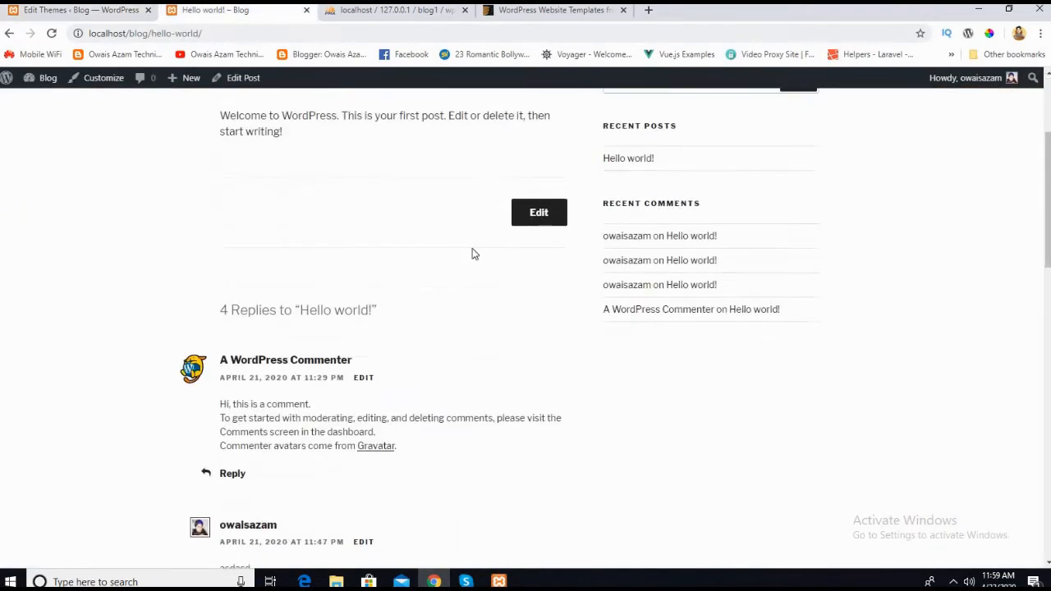
pyautogui.scroll(2, 460, 329)
pyautogui.click(66, 10)
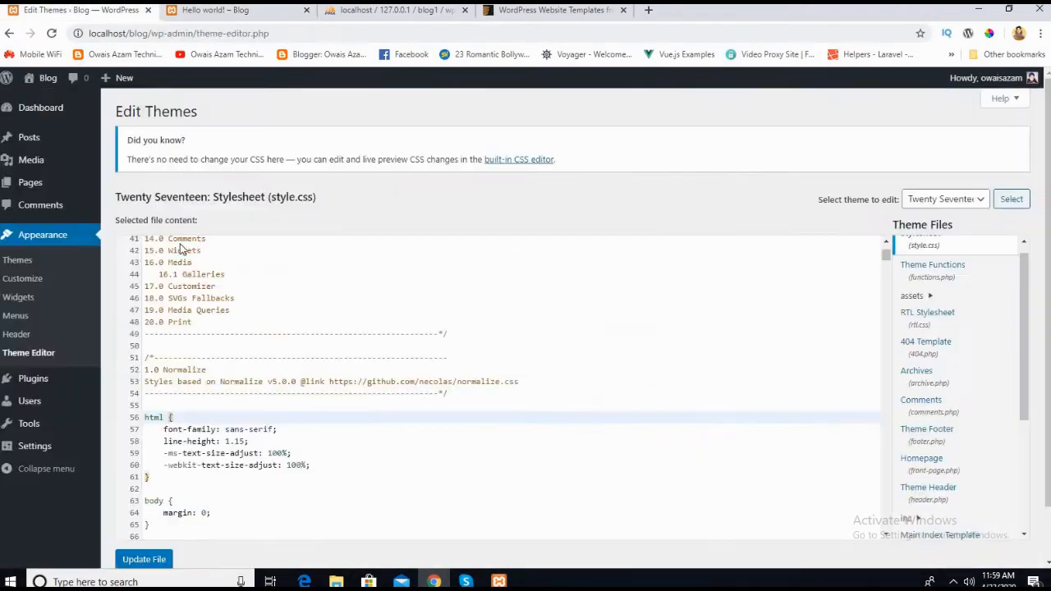
# Step: Review the stylesheet again from the theme description at its beginning down to the samp and dfn rules
pyautogui.scroll(6, 190, 269)
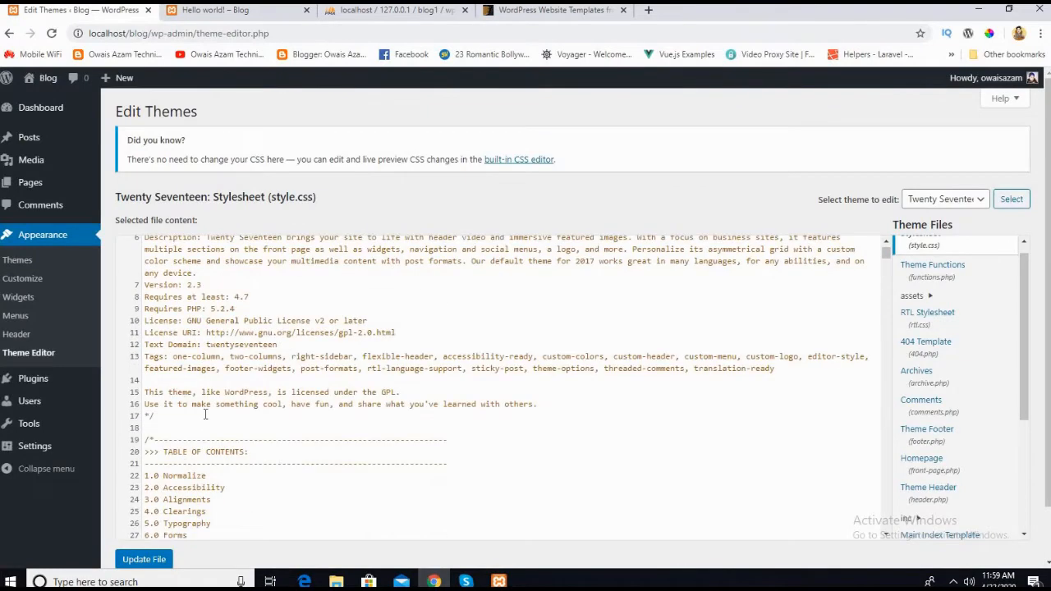
pyautogui.scroll(-9, 205, 415)
pyautogui.click(196, 336)
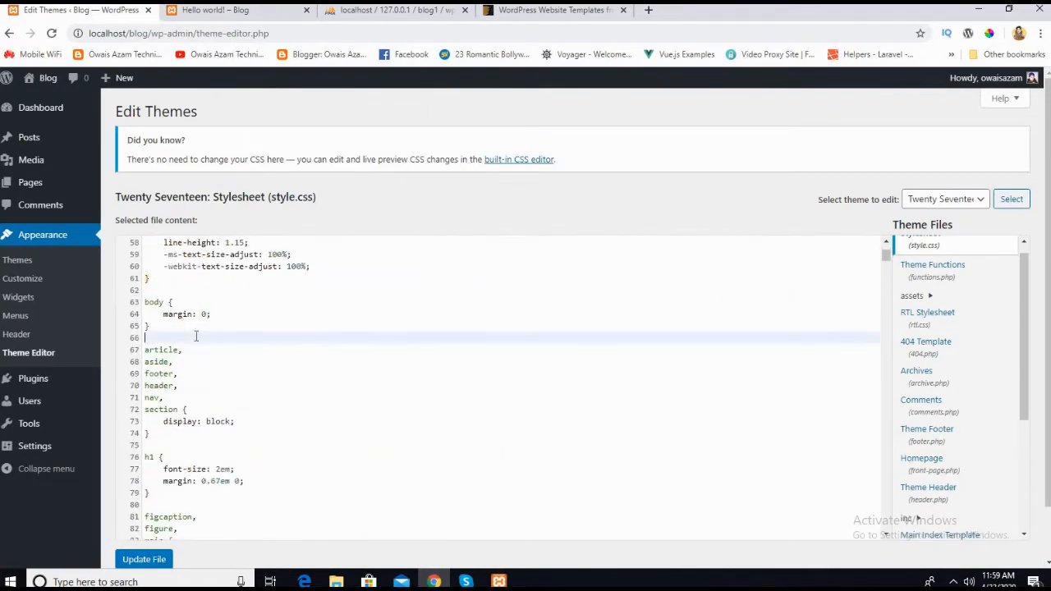
pyautogui.scroll(-7, 198, 354)
pyautogui.click(199, 375)
pyautogui.scroll(-1, 199, 376)
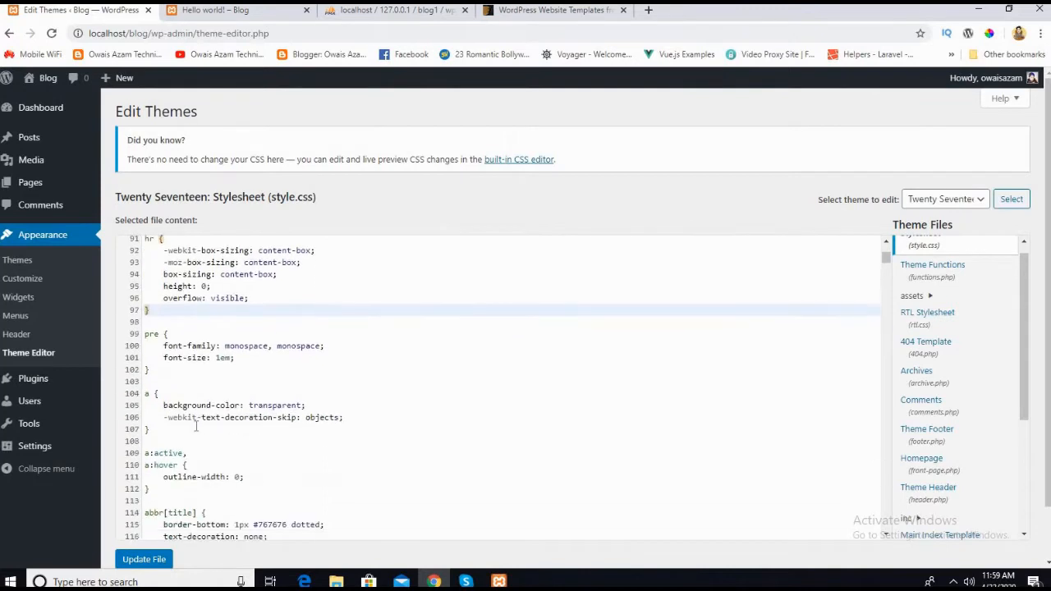
pyautogui.click(195, 427)
pyautogui.scroll(-6, 196, 451)
pyautogui.click(215, 390)
pyautogui.click(215, 354)
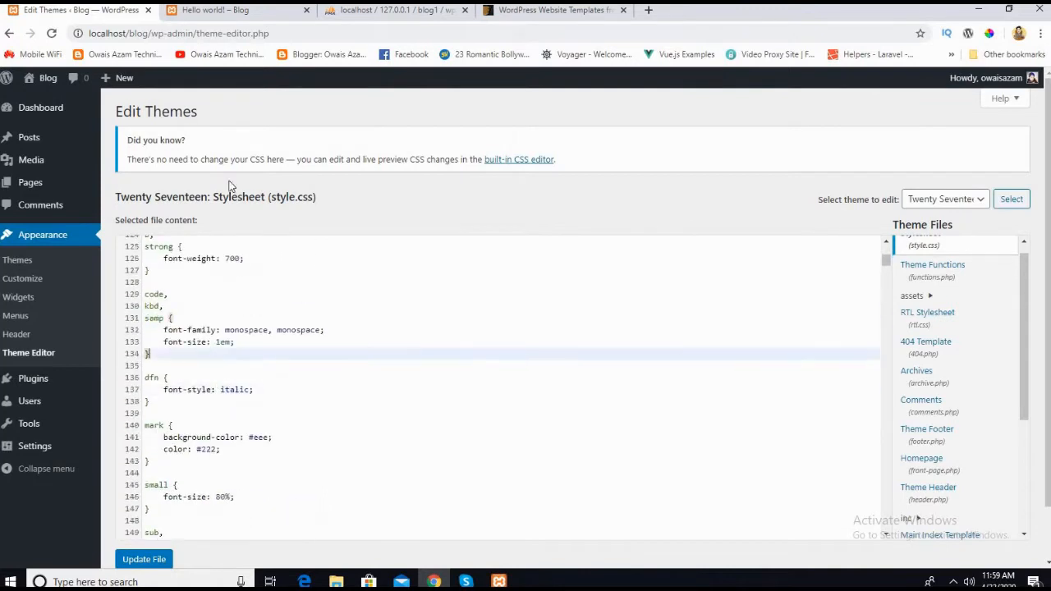
pyautogui.click(232, 405)
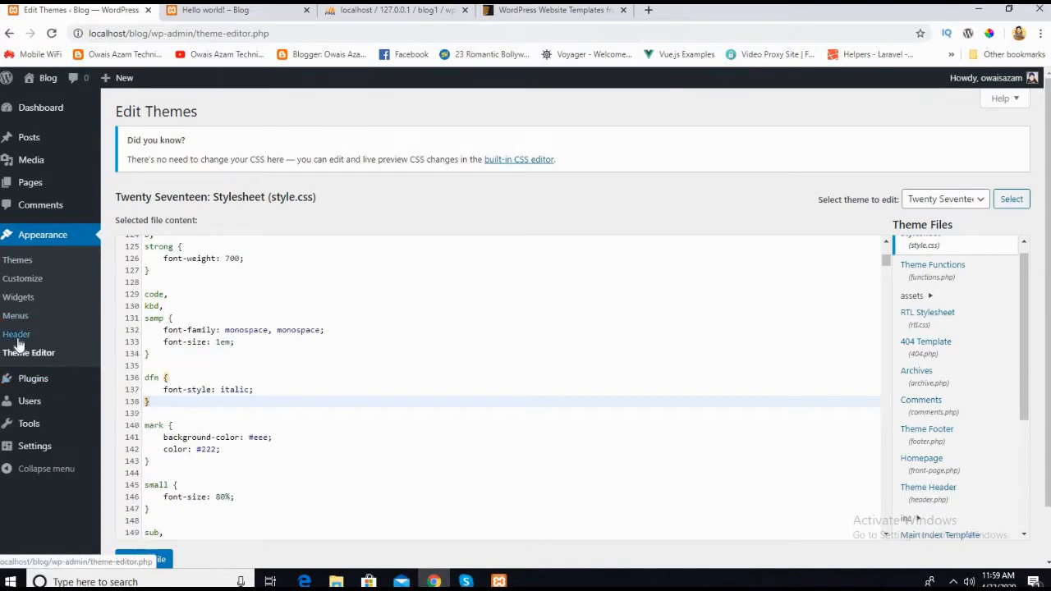
# Step: Open the theme customizer for the blog and look over the home page preview
pyautogui.click(22, 284)
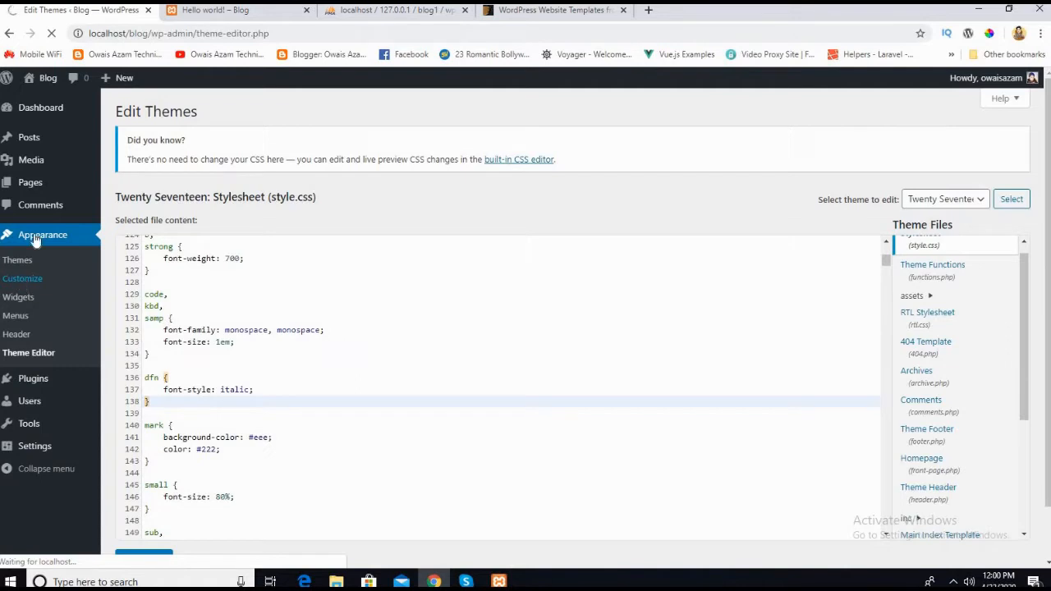
pyautogui.click(29, 285)
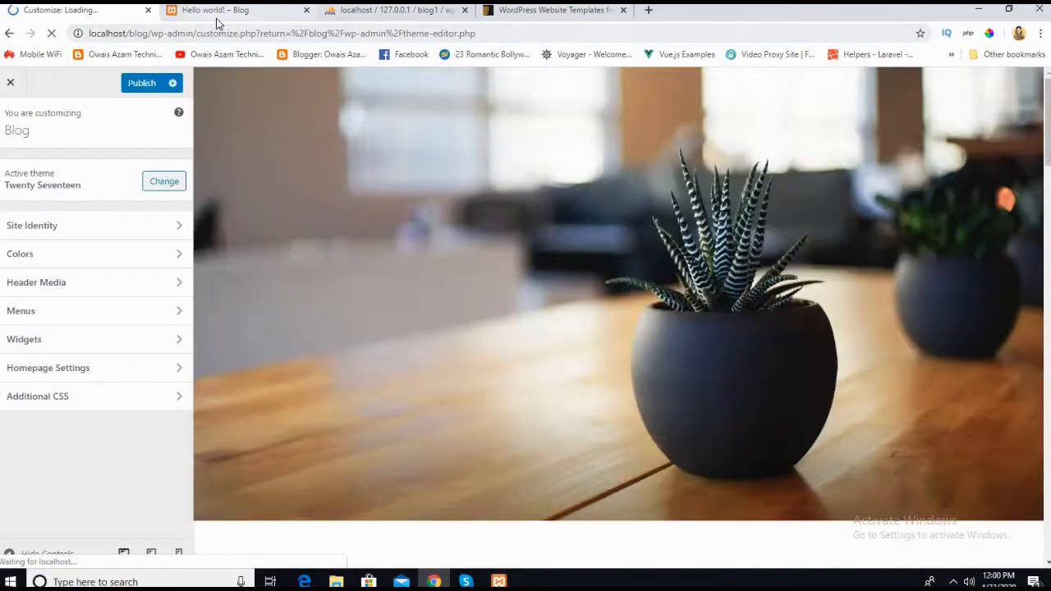
pyautogui.click(217, 14)
pyautogui.click(108, 12)
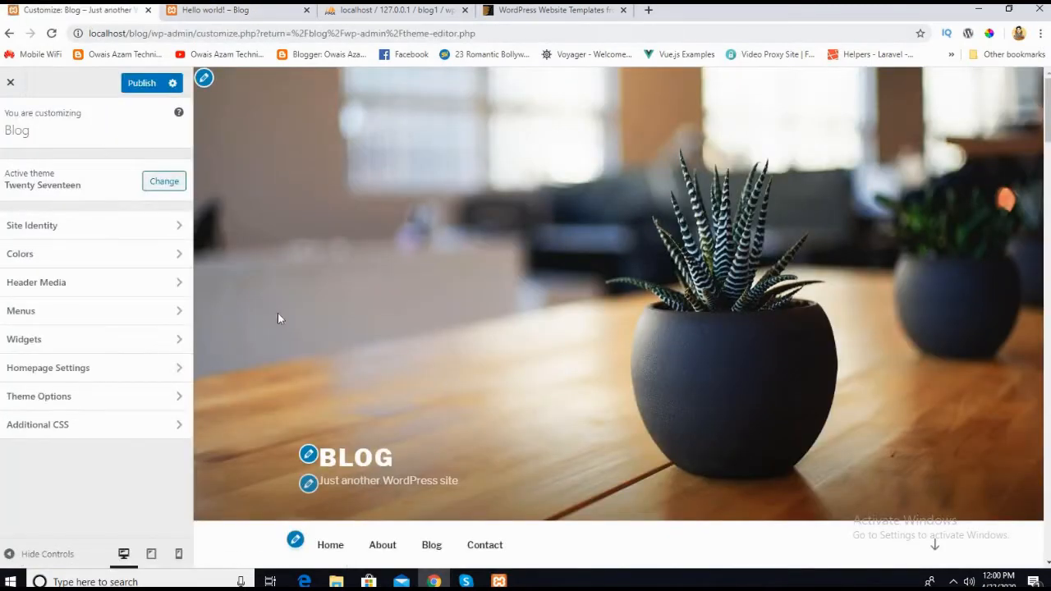
pyautogui.scroll(-3, 318, 306)
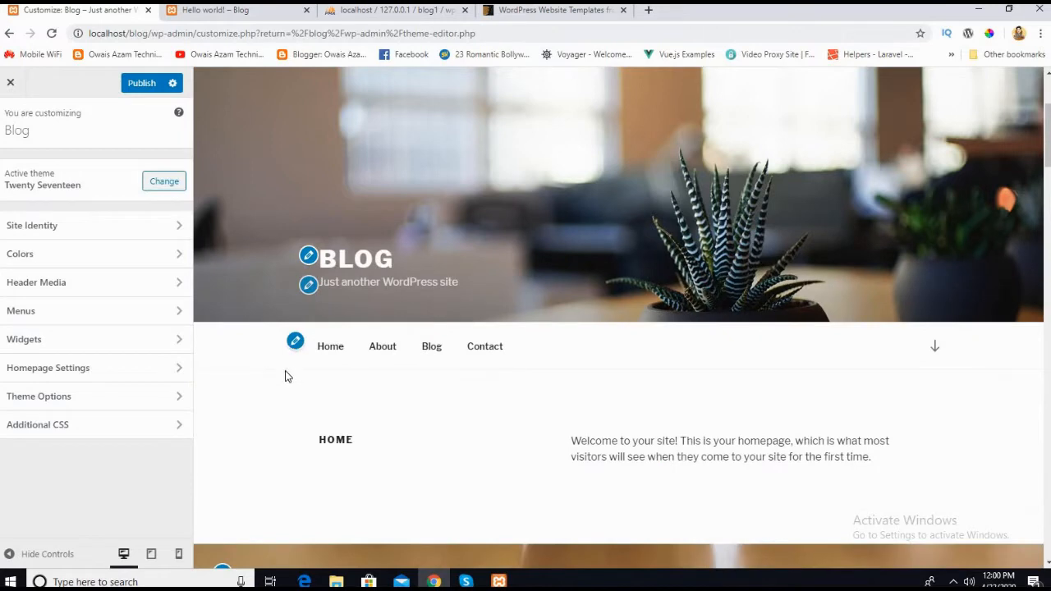
pyautogui.scroll(-4, 286, 375)
pyautogui.scroll(5, 284, 376)
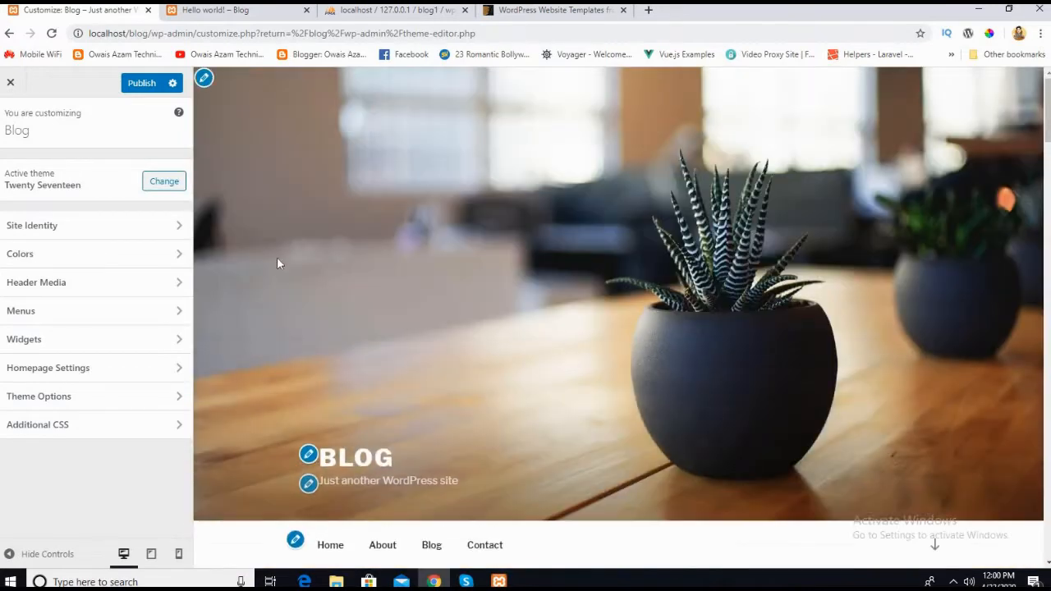
pyautogui.scroll(-2, 276, 283)
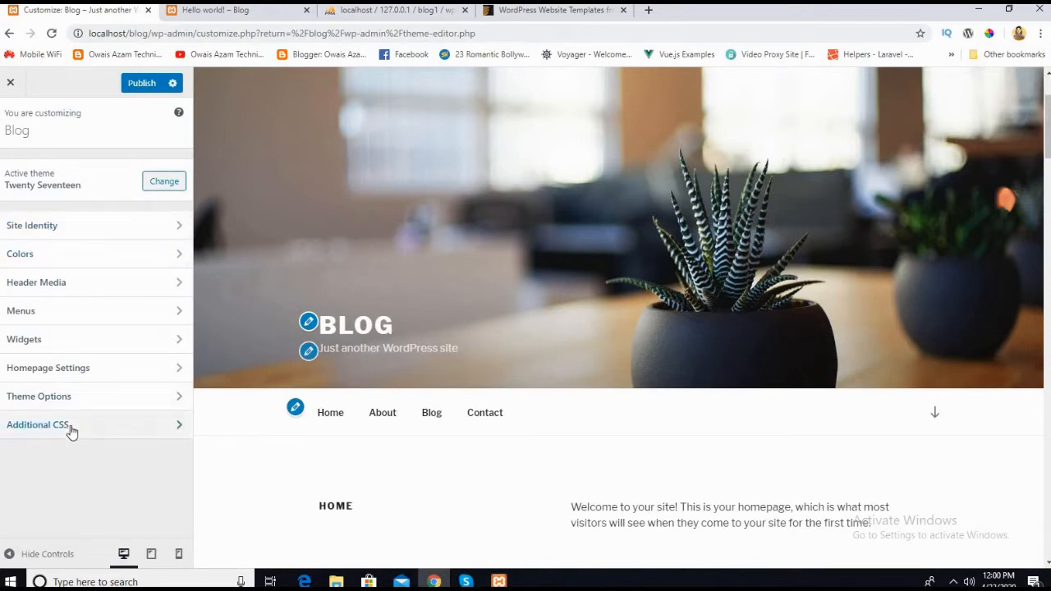
# Step: Set the site logo under Site Identity by uploading 51xrz1UPaqL._SX466_.jpg from the Downloads folder and accepting the full-image crop
pyautogui.click(85, 233)
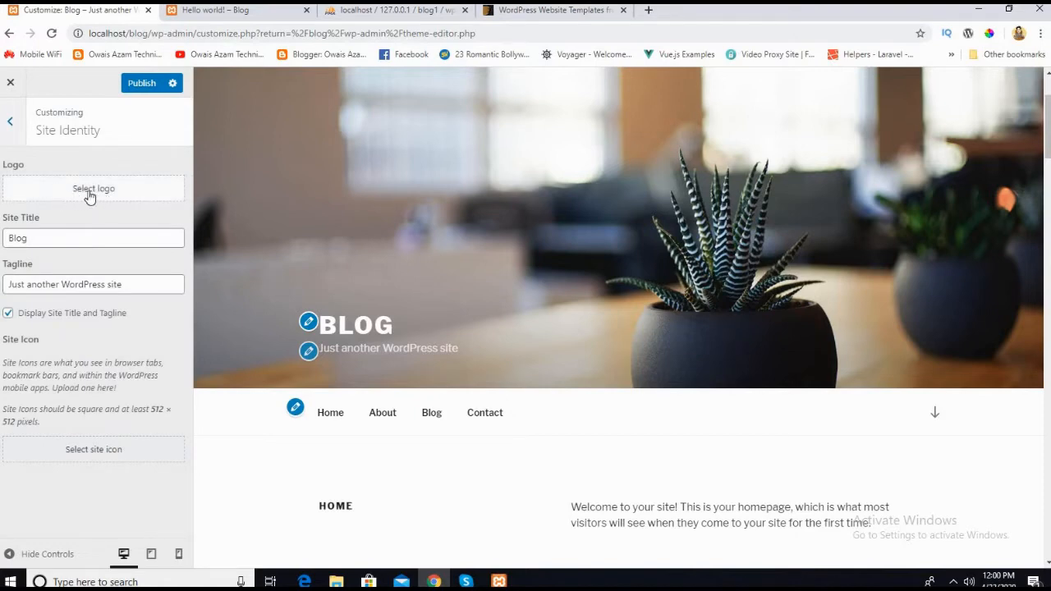
pyautogui.click(92, 191)
pyautogui.click(126, 144)
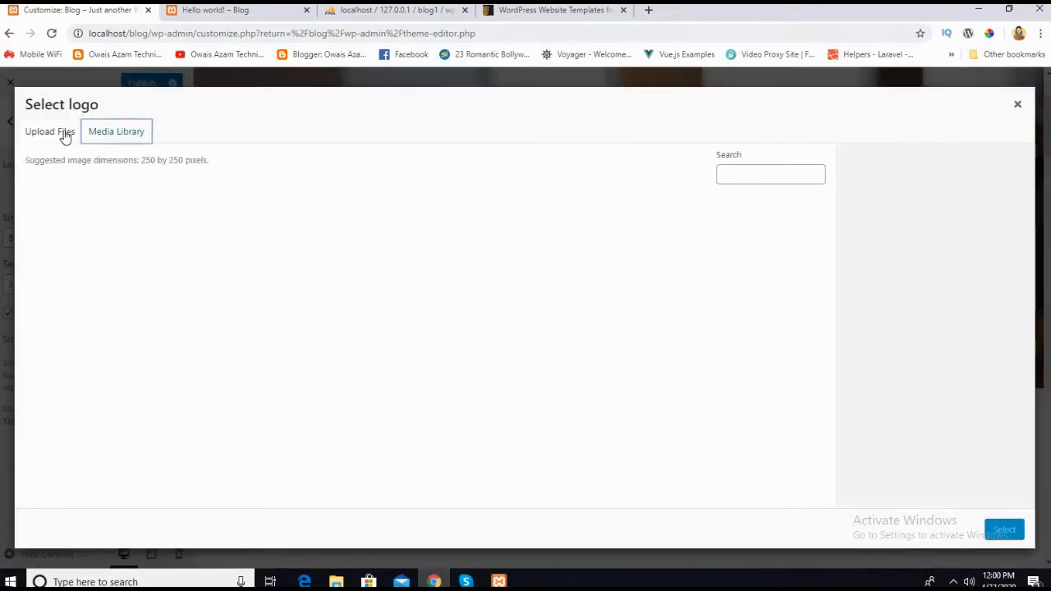
pyautogui.click(64, 134)
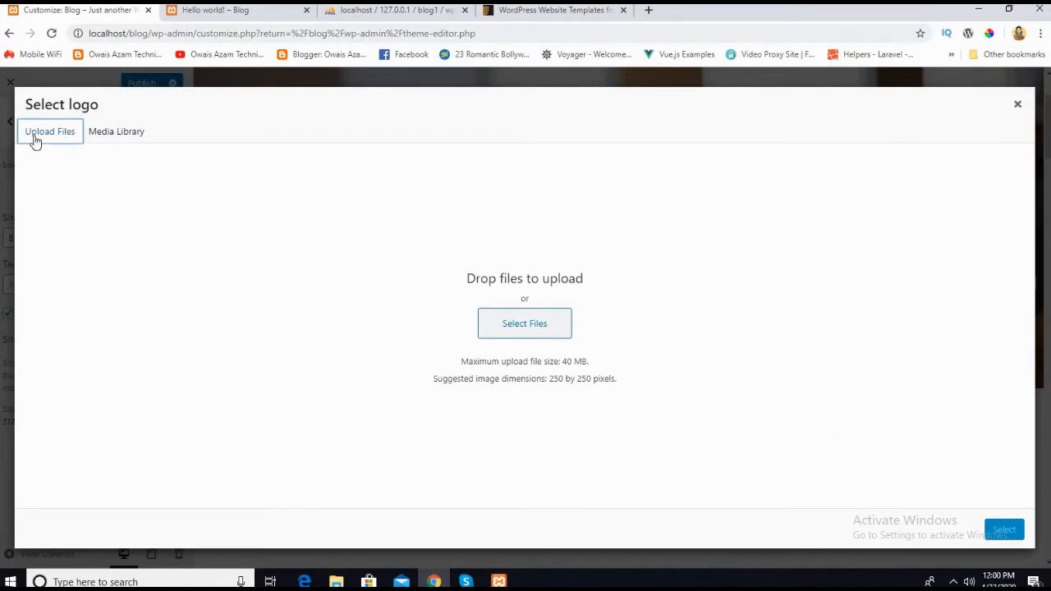
pyautogui.click(509, 329)
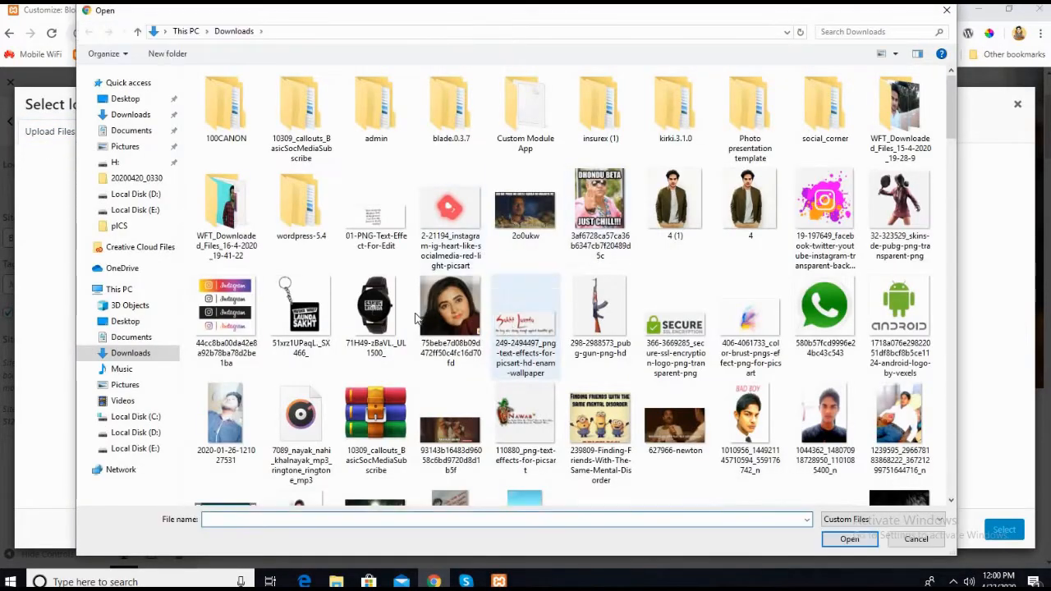
pyautogui.click(300, 310)
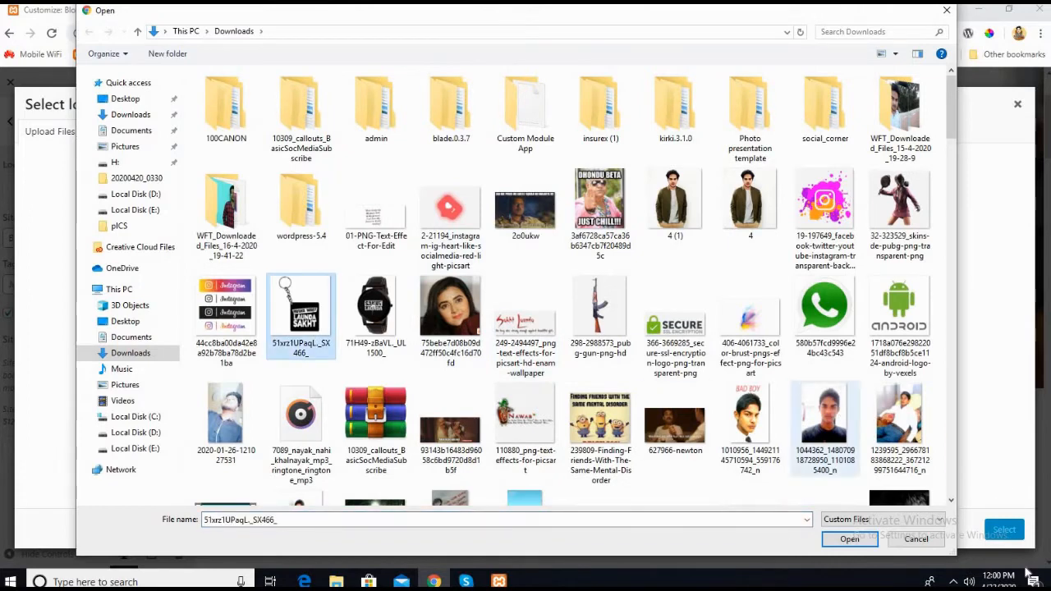
pyautogui.click(850, 542)
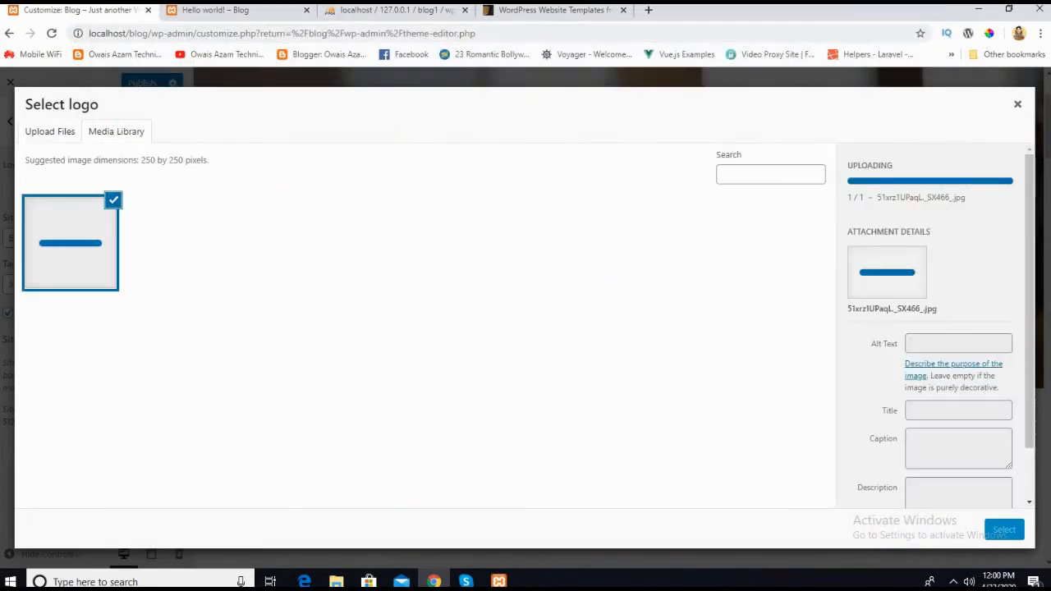
pyautogui.click(1001, 530)
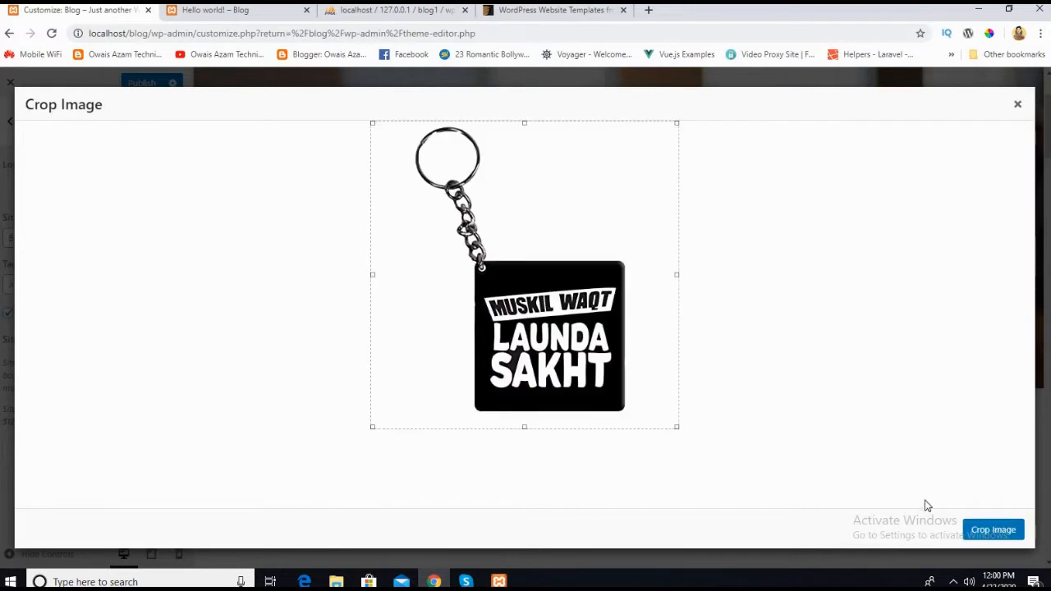
pyautogui.click(996, 536)
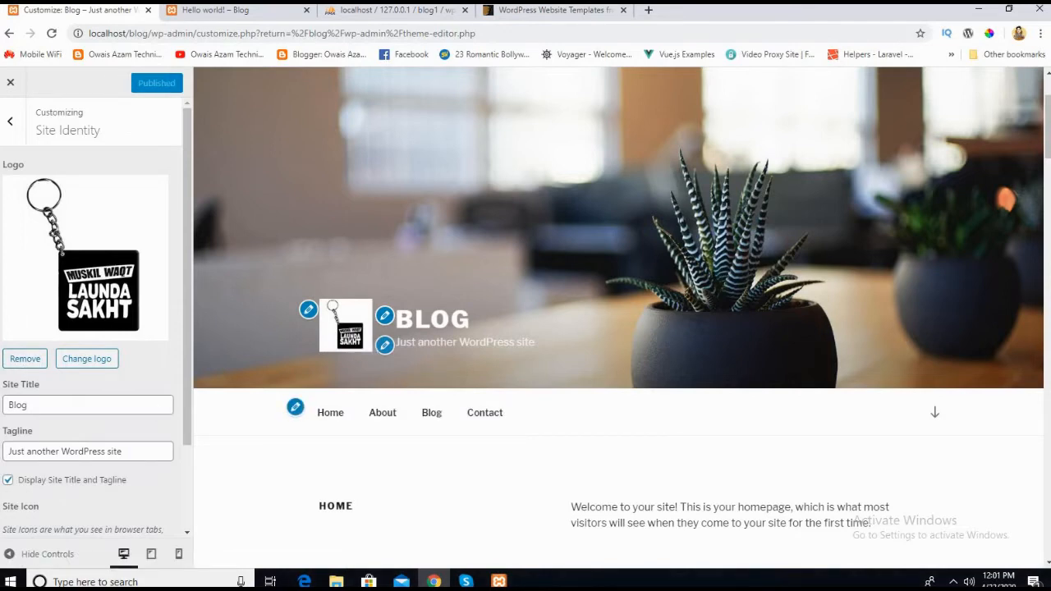
# Step: Remove the site logo and switch the display of the site title and tagline off and on again
pyautogui.click(25, 359)
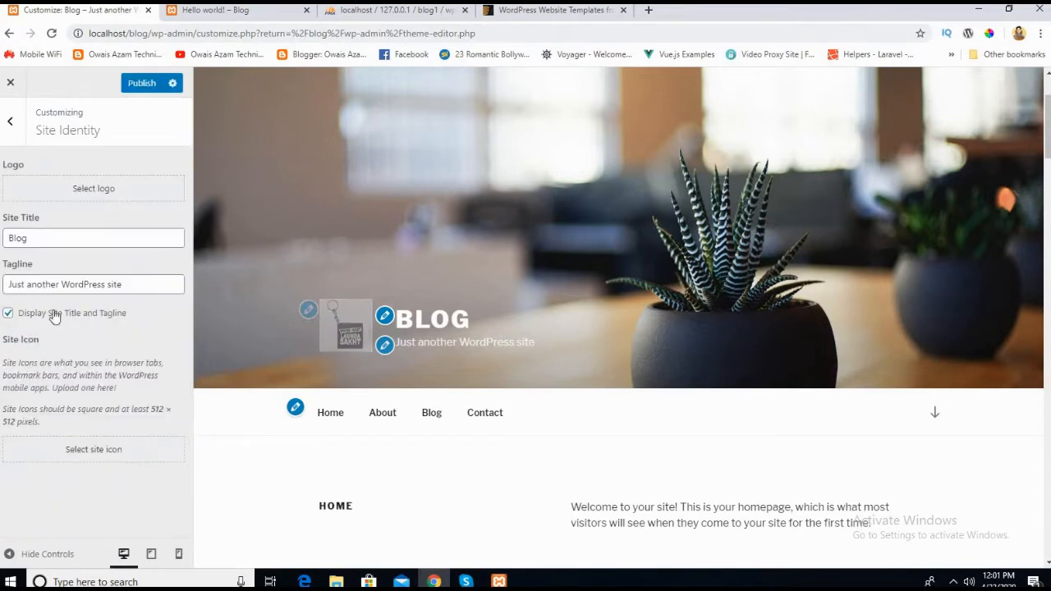
pyautogui.click(125, 283)
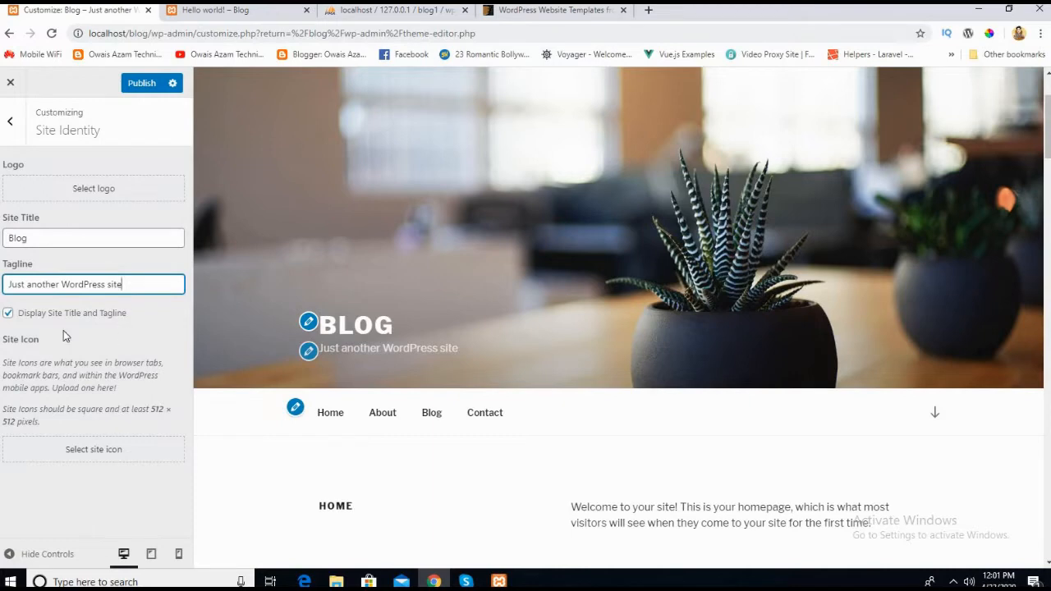
pyautogui.click(8, 314)
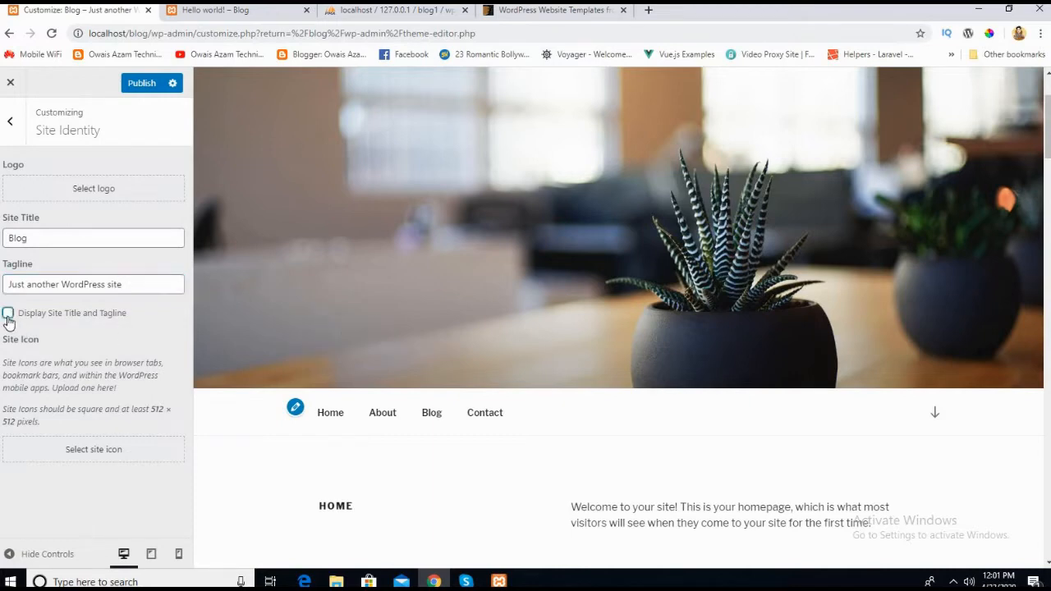
pyautogui.click(9, 315)
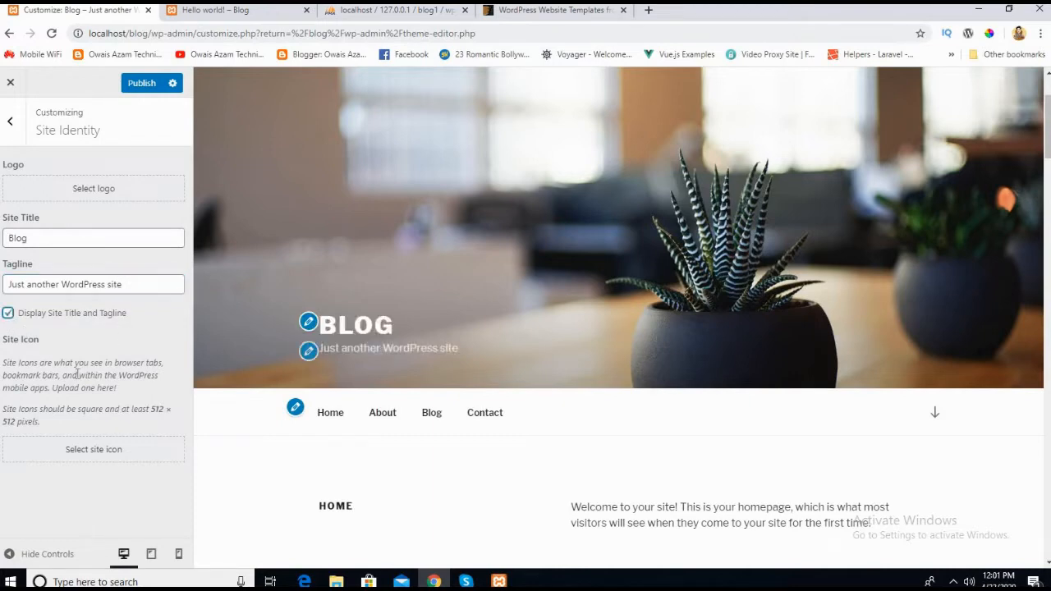
# Step: Set the site icon to the existing keychain image from the media library, accepting the crop
pyautogui.click(104, 460)
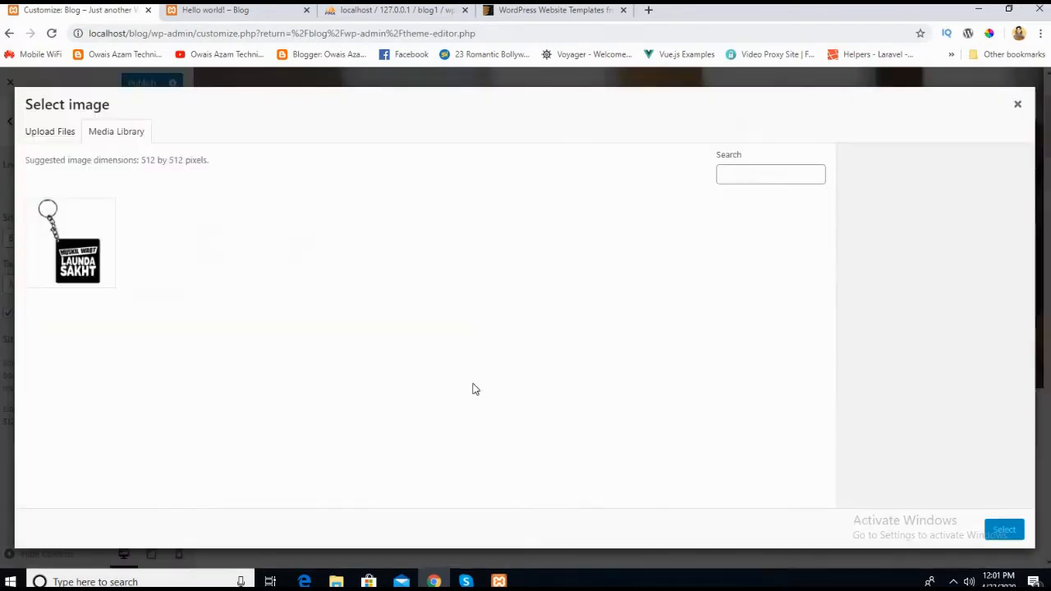
pyautogui.click(92, 278)
pyautogui.click(1003, 530)
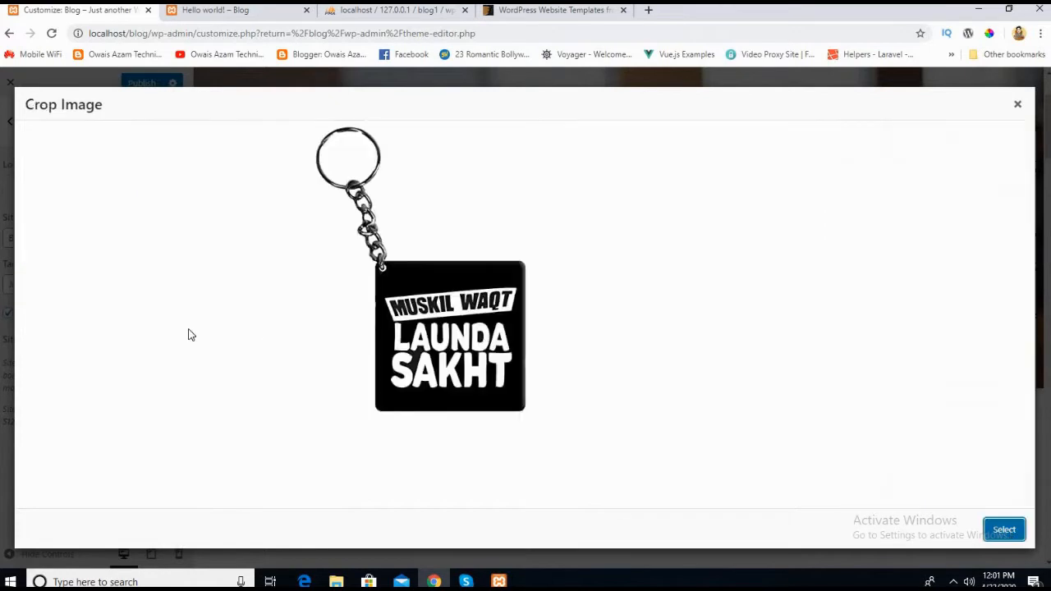
pyautogui.click(986, 532)
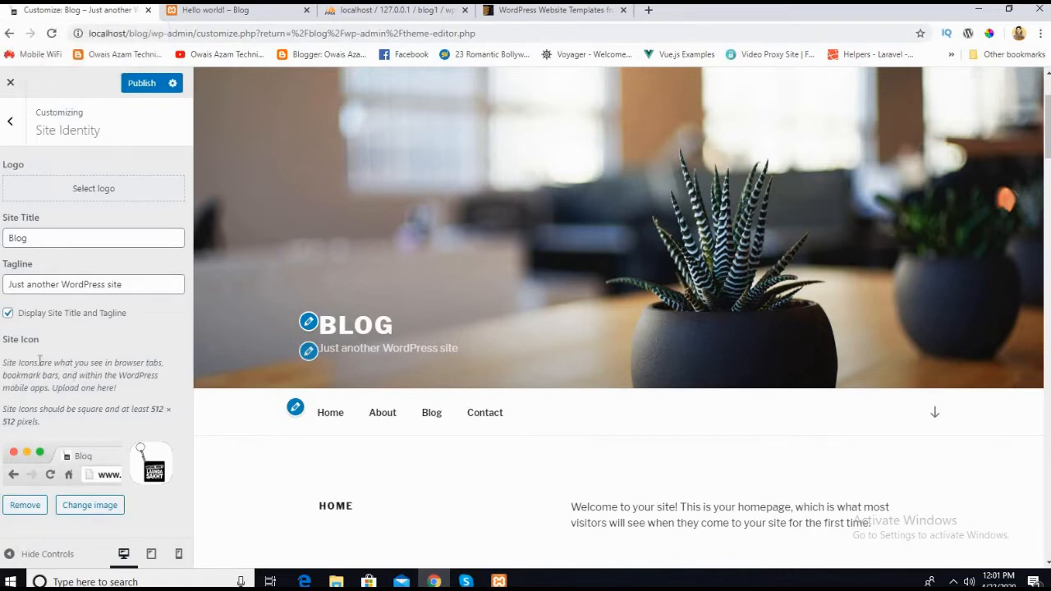
# Step: Leave Site Identity, open the Colors settings and look over the home page preview in the Light scheme
pyautogui.click(10, 140)
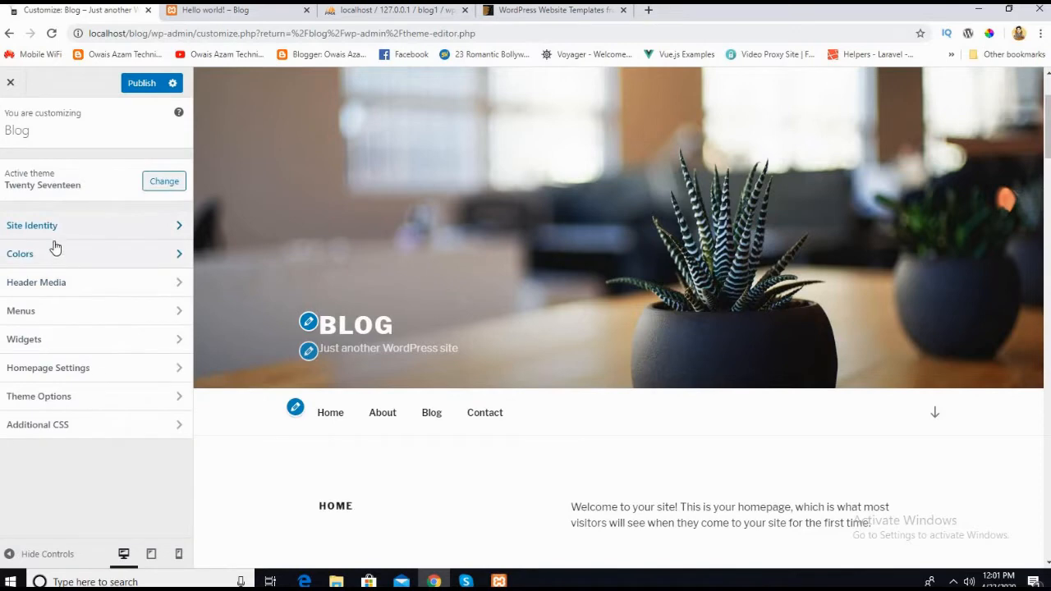
pyautogui.click(44, 259)
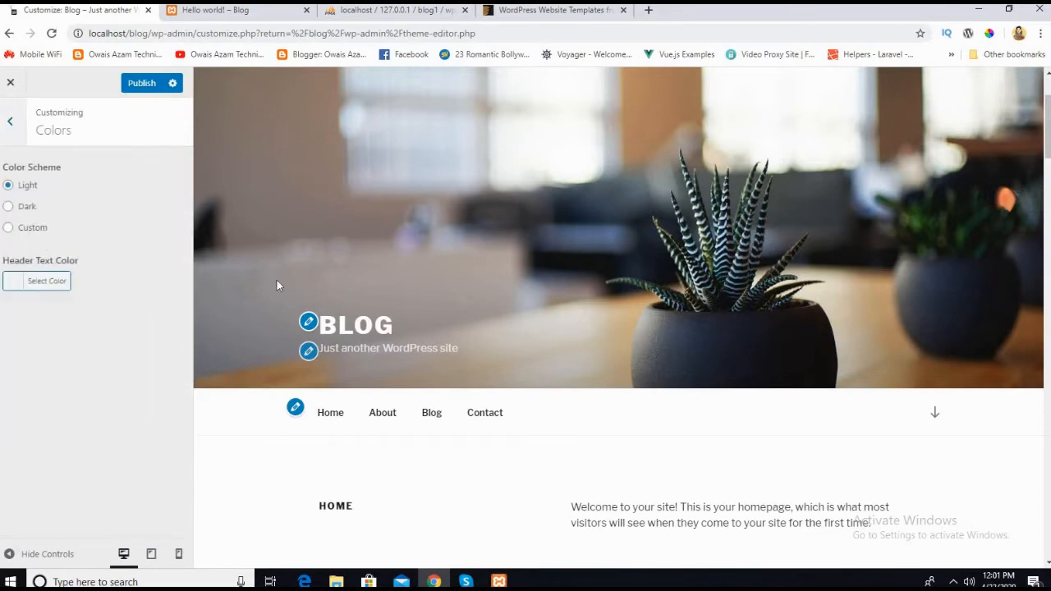
pyautogui.scroll(-4, 278, 285)
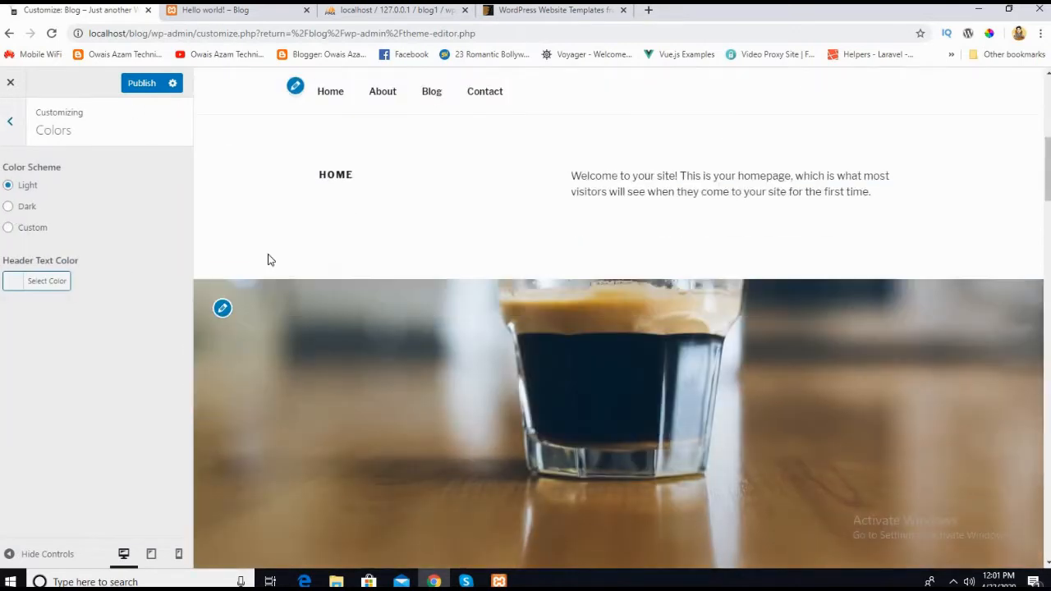
pyautogui.scroll(4, 271, 259)
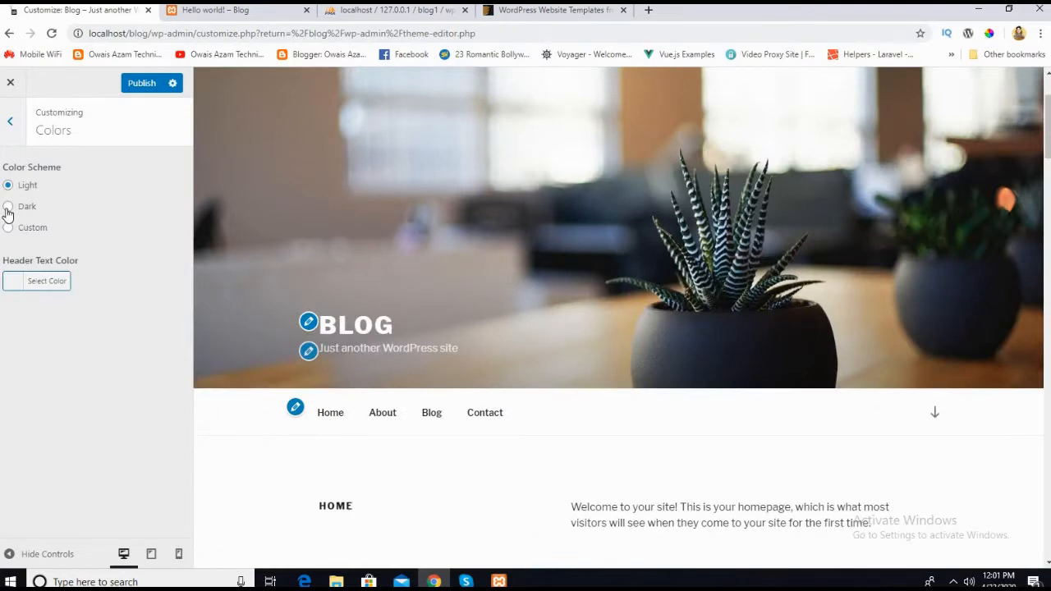
# Step: Try the Dark color scheme and look over the home page preview
pyautogui.click(8, 207)
pyautogui.scroll(-6, 375, 371)
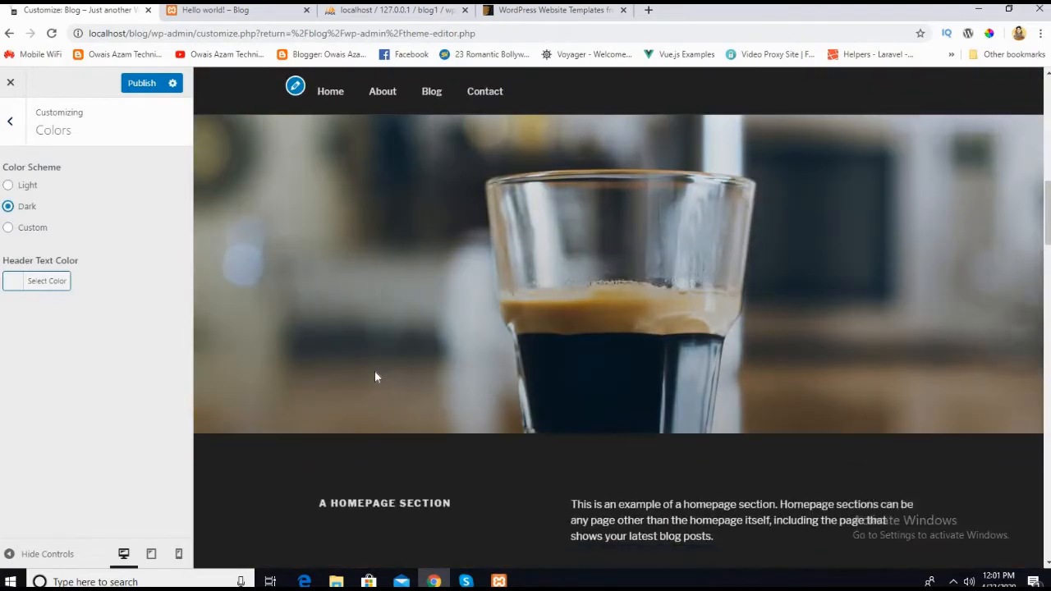
pyautogui.scroll(-2, 375, 371)
pyautogui.scroll(10, 375, 372)
pyautogui.scroll(-3, 374, 371)
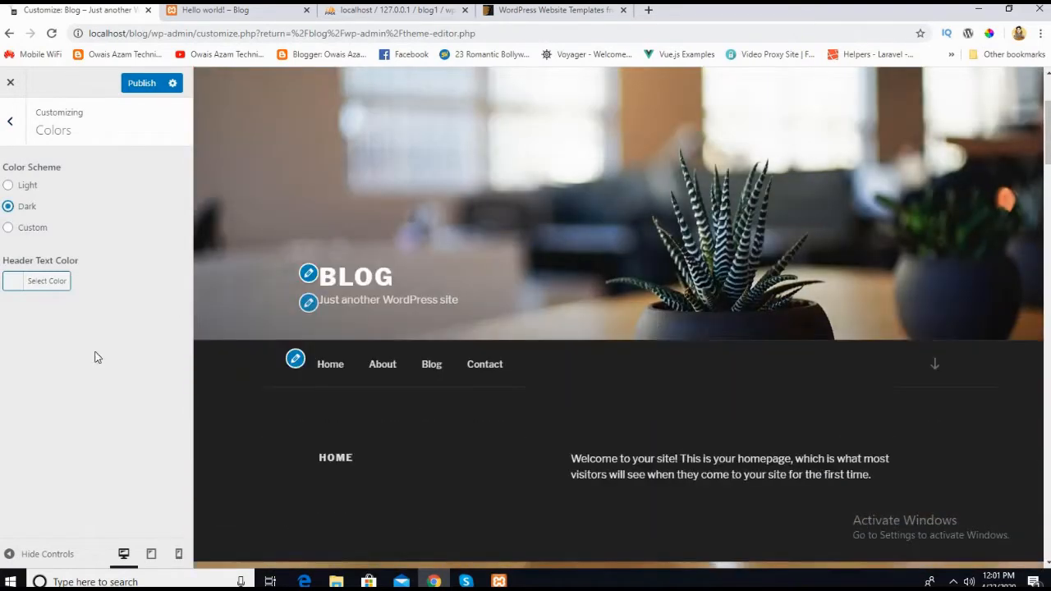
# Step: Switch the color scheme to Custom and try cyan, yellow and red hues while checking the home page preview
pyautogui.click(8, 229)
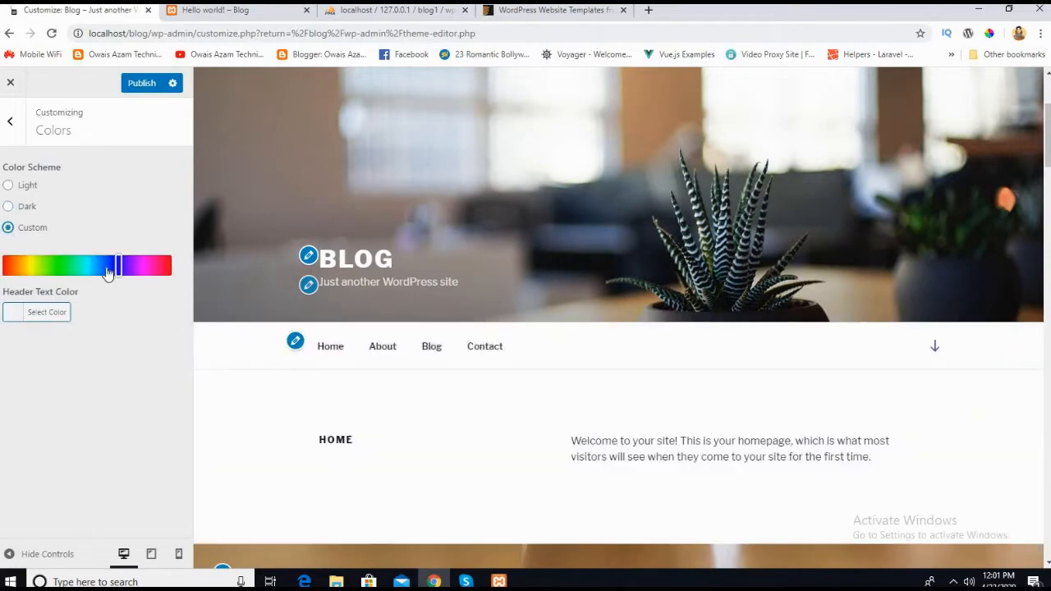
pyautogui.moveTo(118, 266); pyautogui.dragTo(85, 265)
pyautogui.scroll(-3, 386, 368)
pyautogui.click(21, 266)
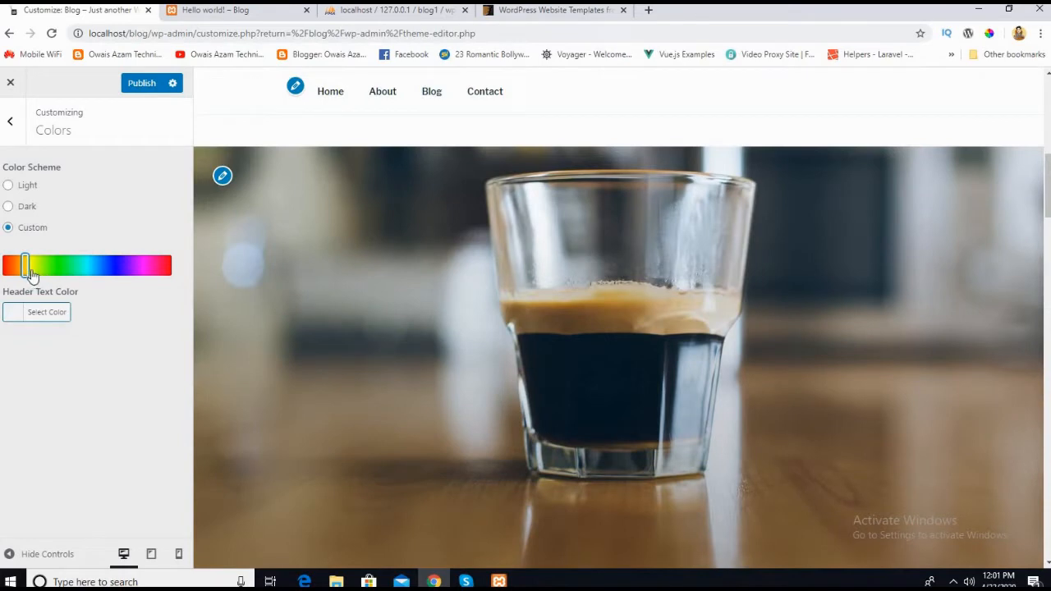
pyautogui.moveTo(22, 270); pyautogui.dragTo(279, 369)
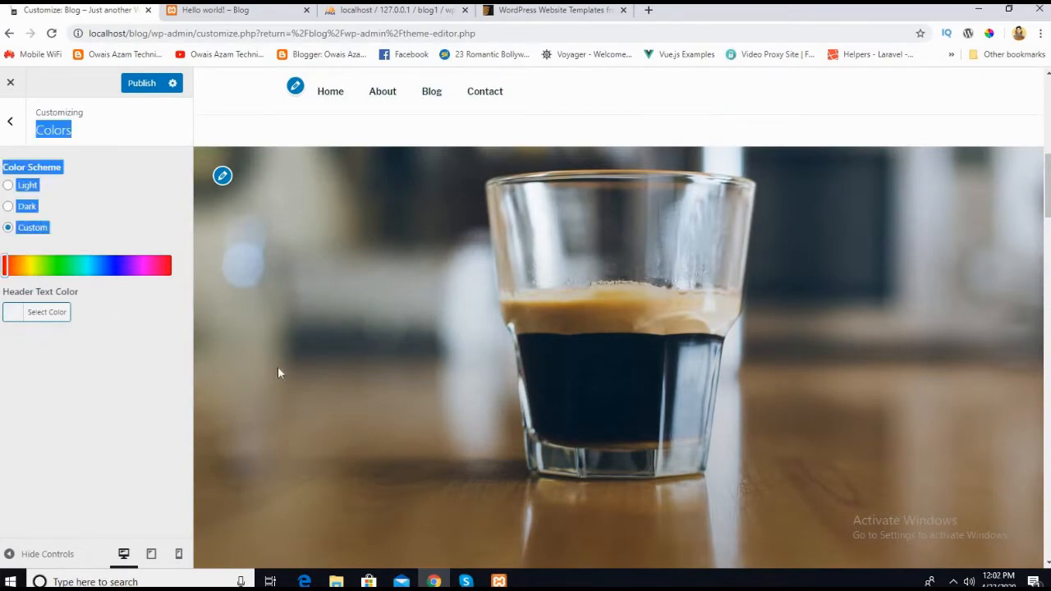
pyautogui.scroll(-1, 301, 372)
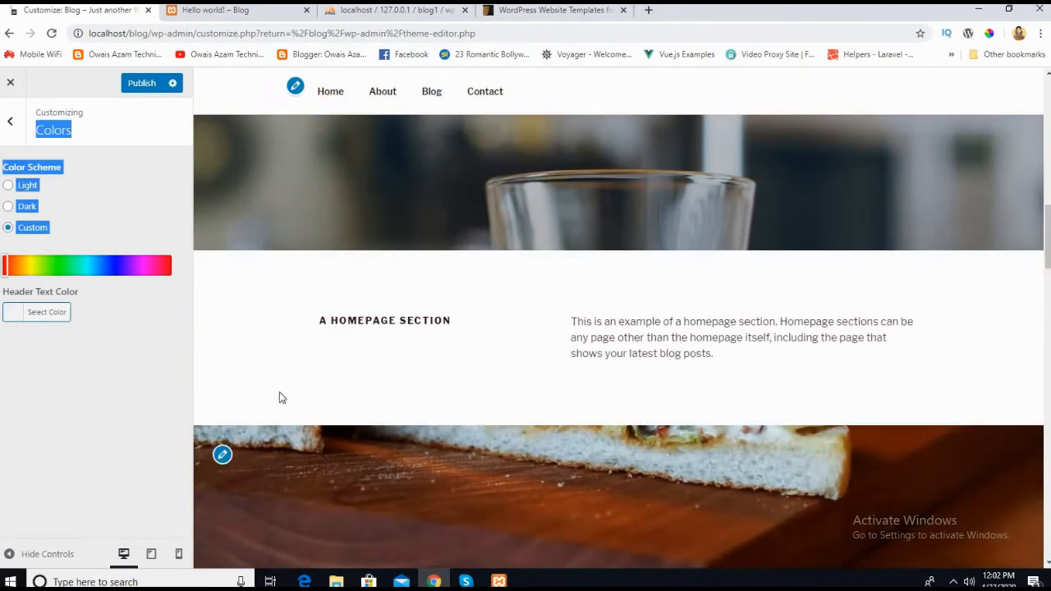
pyautogui.scroll(-4, 280, 394)
# Step: Change the custom color scheme's hue to green
pyautogui.moveTo(106, 268); pyautogui.dragTo(54, 272)
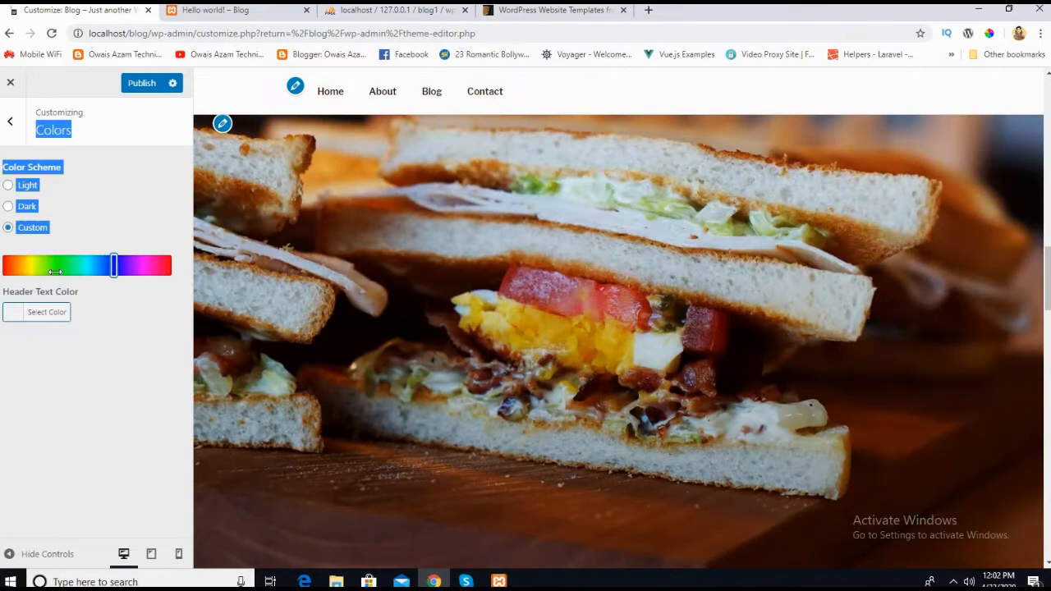
pyautogui.click(54, 272)
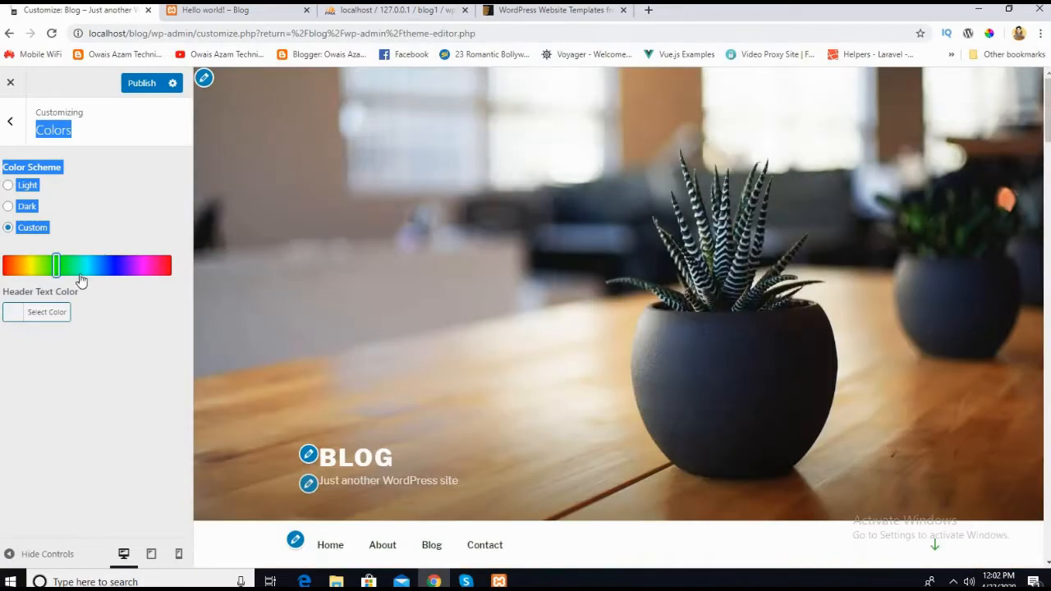
pyautogui.click(21, 236)
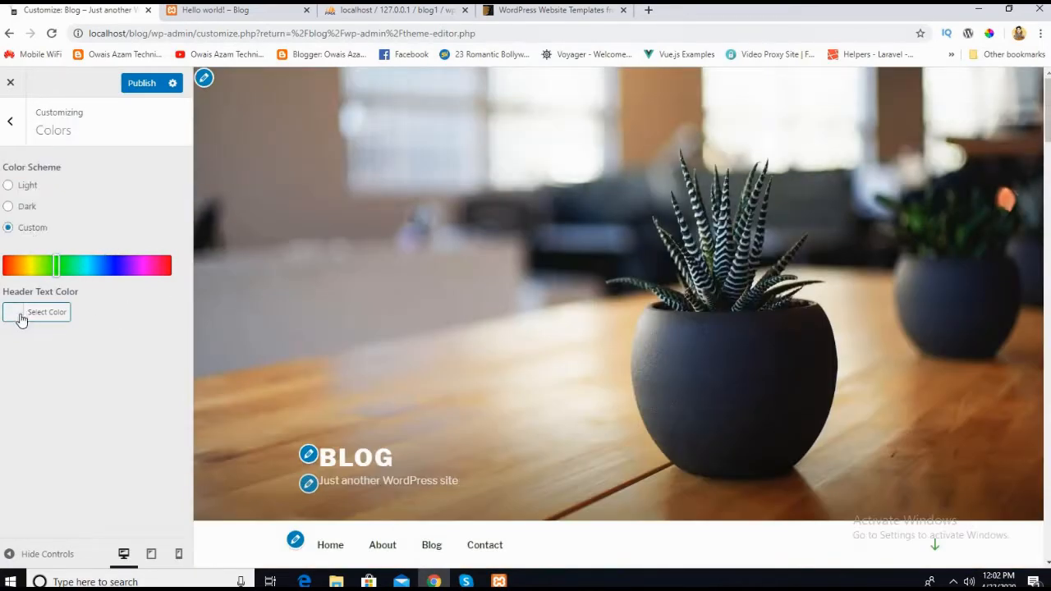
# Step: Try #3f3f3f as the header text color, look over the preview and clear the color again
pyautogui.scroll(-2, 366, 405)
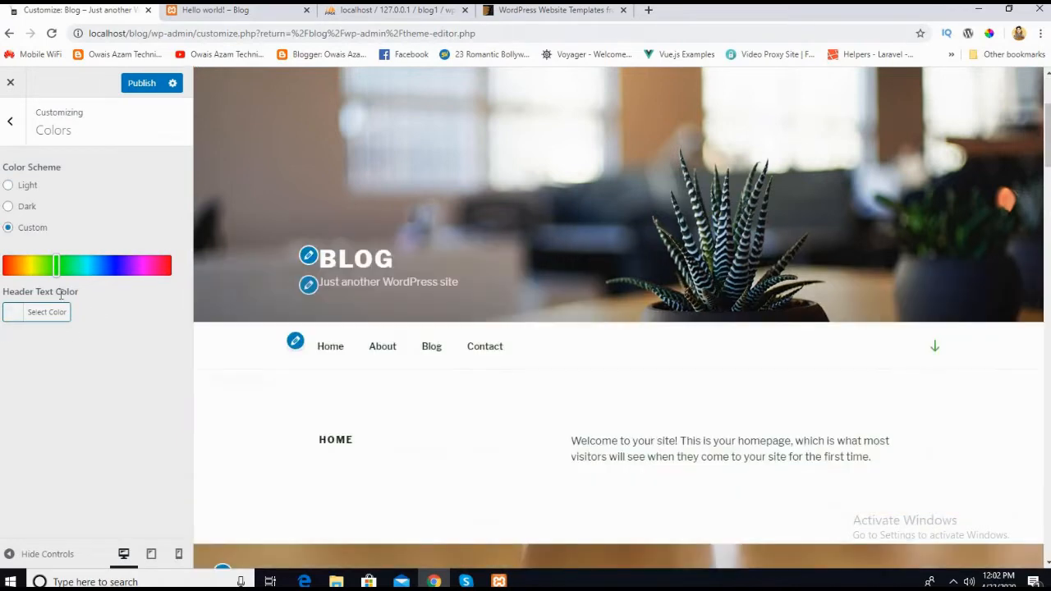
pyautogui.click(34, 313)
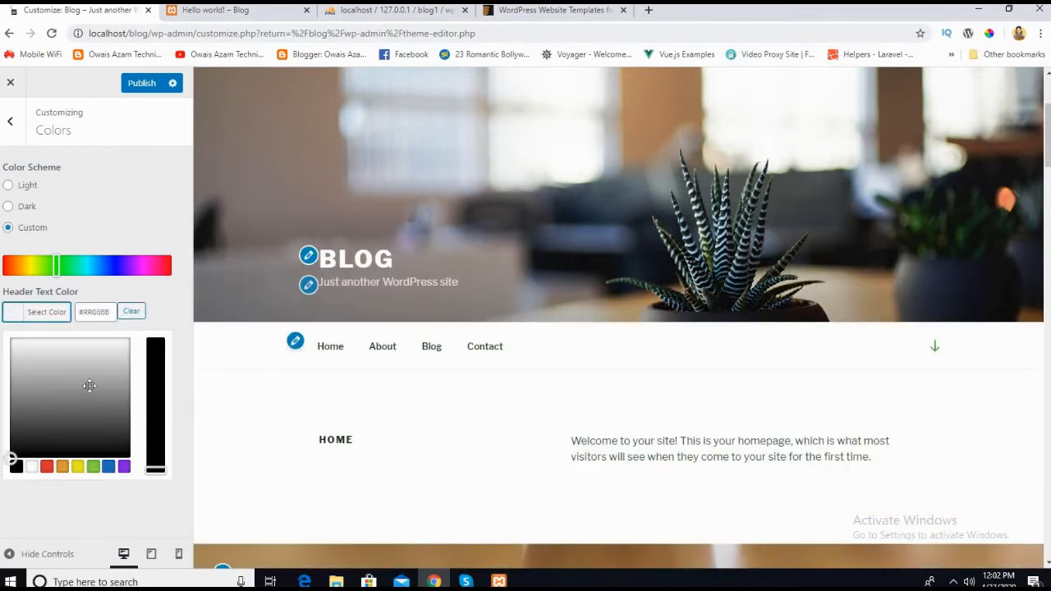
pyautogui.moveTo(89, 386); pyautogui.dragTo(50, 428)
pyautogui.scroll(-2, 324, 376)
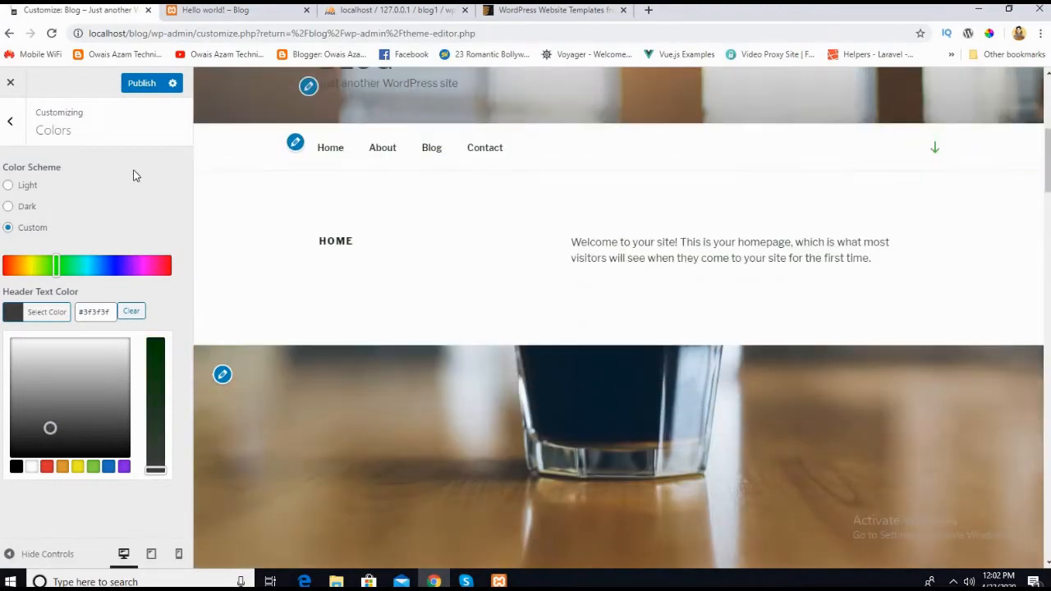
pyautogui.scroll(-10, 334, 383)
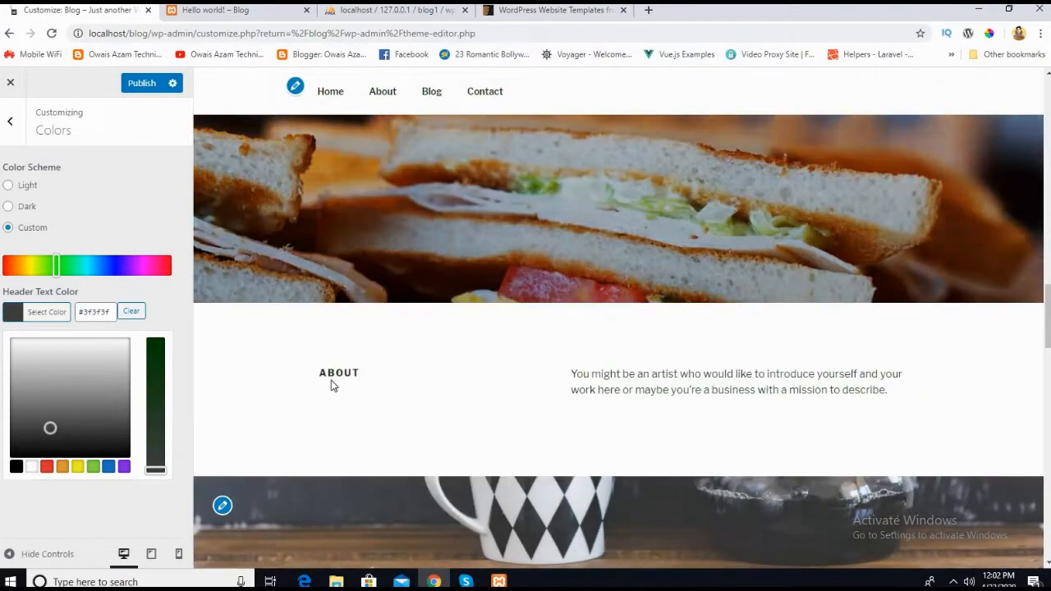
pyautogui.scroll(12, 332, 385)
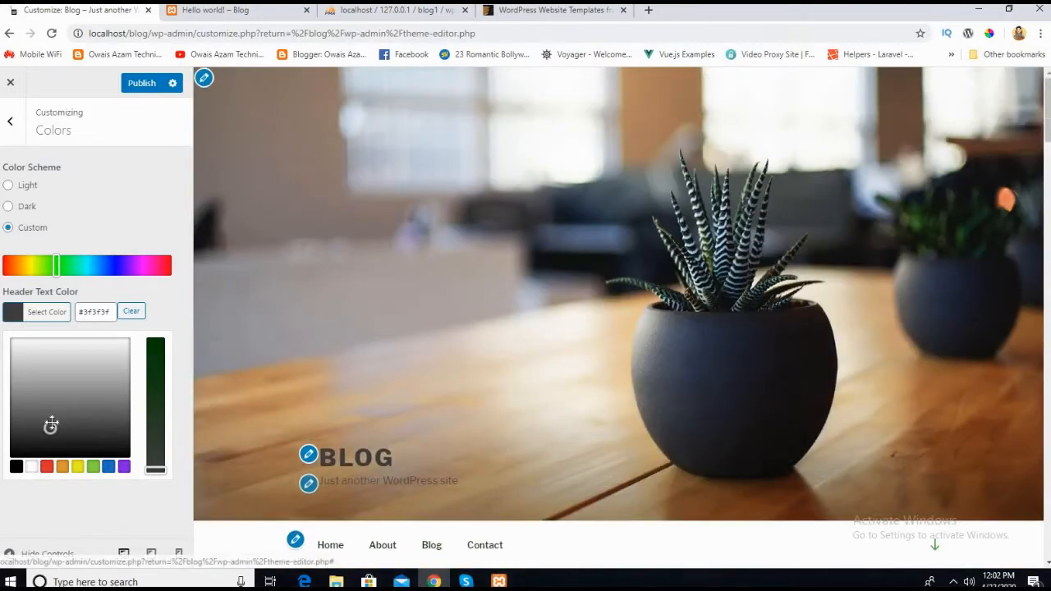
pyautogui.click(131, 311)
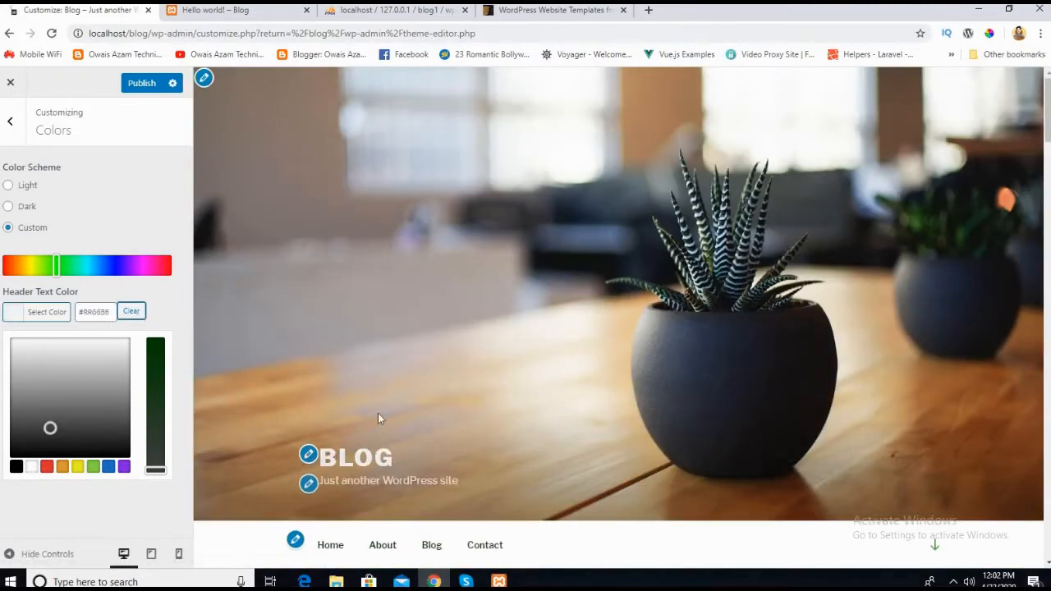
# Step: Look over the home page preview with the green custom scheme and return to the customizer's section overview
pyautogui.scroll(-5, 377, 419)
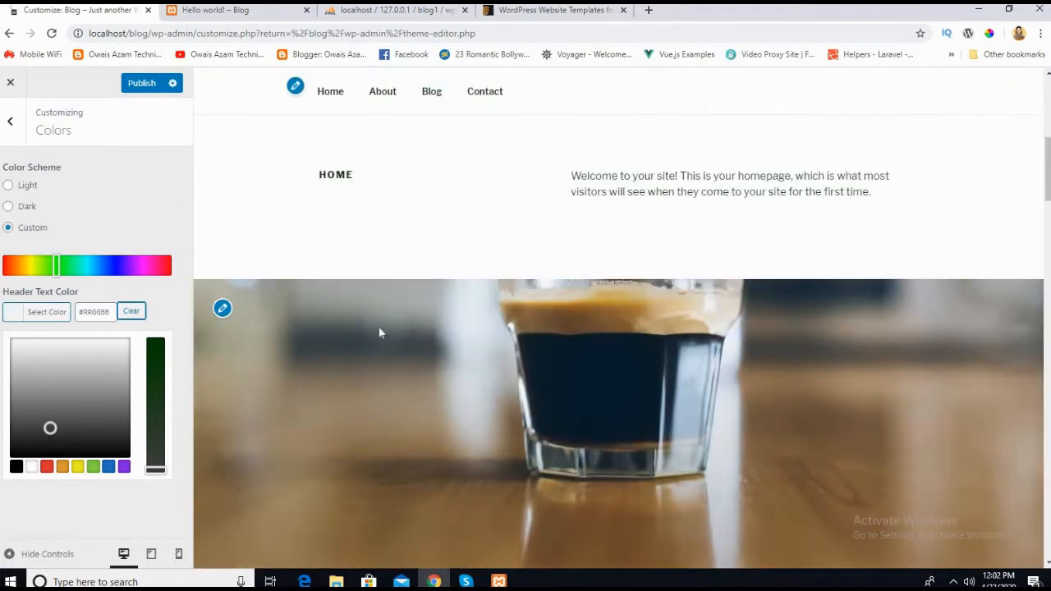
pyautogui.scroll(3, 380, 287)
pyautogui.scroll(-3, 368, 406)
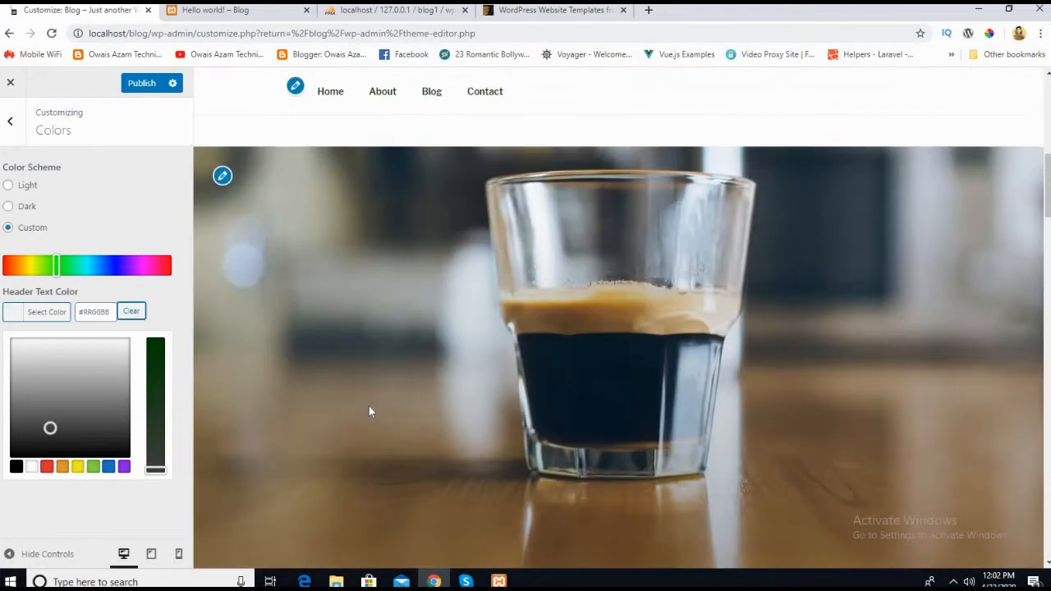
pyautogui.scroll(4, 368, 411)
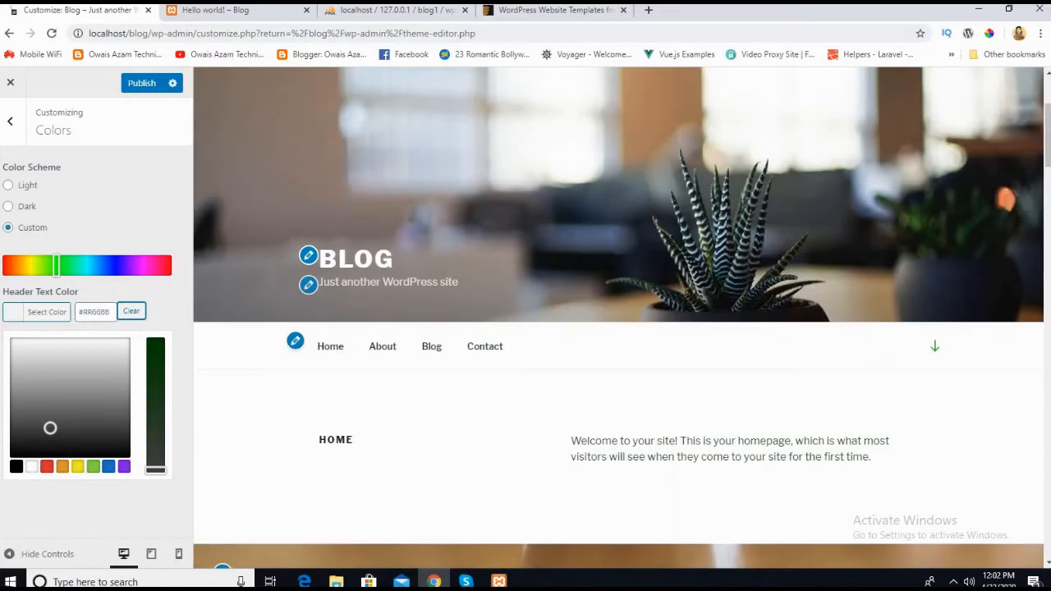
pyautogui.click(10, 123)
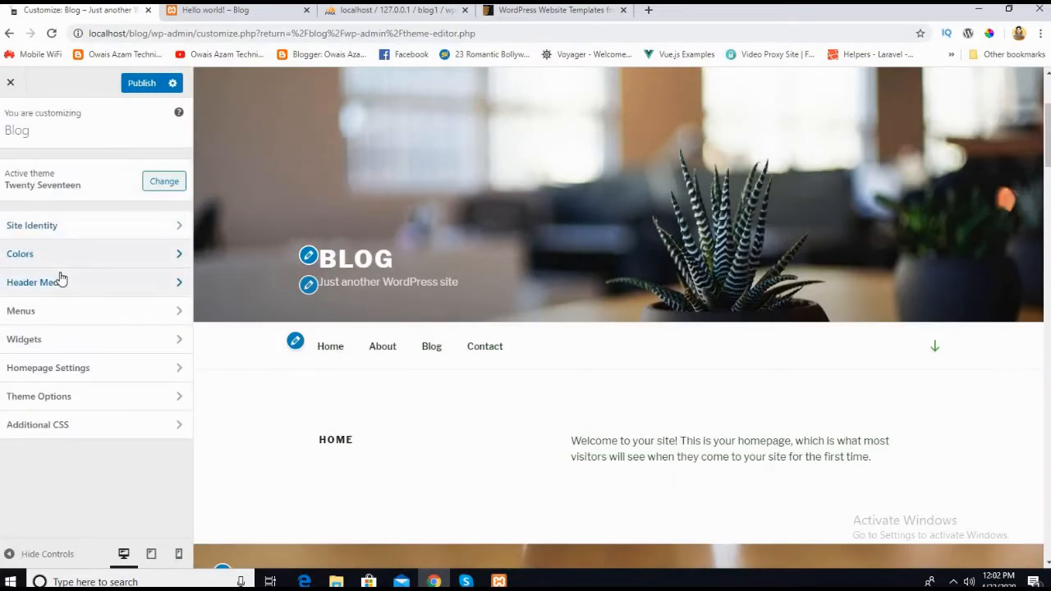
pyautogui.scroll(-3, 460, 419)
pyautogui.scroll(3, 411, 392)
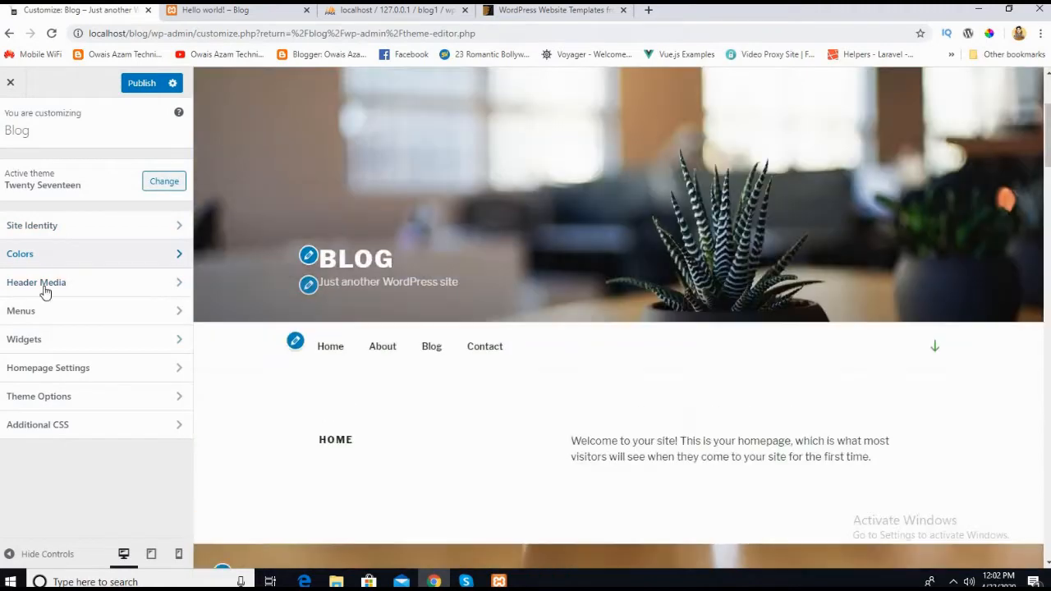
pyautogui.scroll(-10, 322, 312)
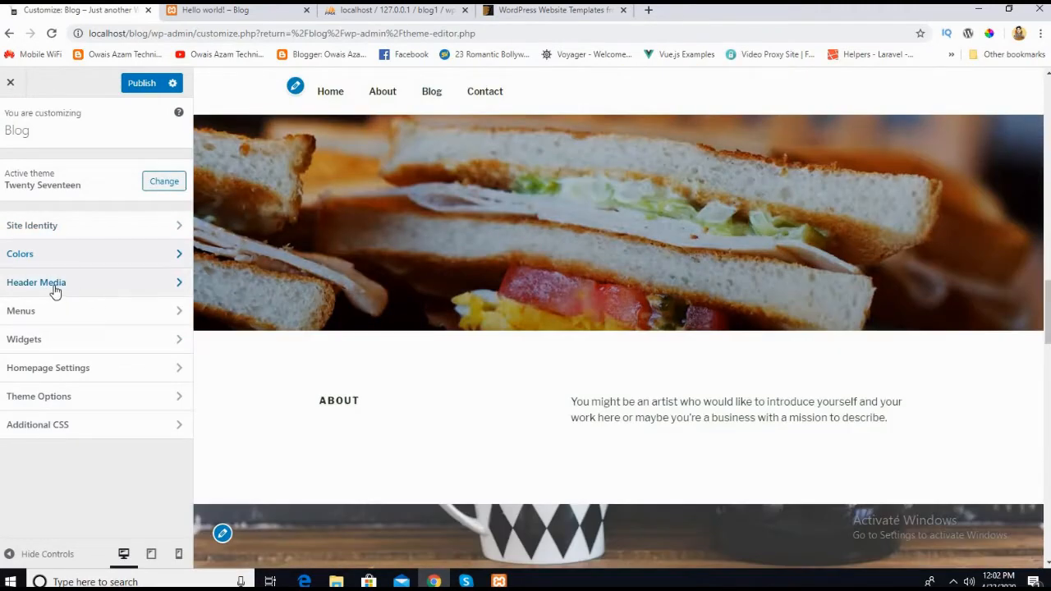
# Step: Examine the Header Media settings for header video and header image, including the image chooser and suggested headers
pyautogui.click(55, 292)
pyautogui.scroll(5, 355, 284)
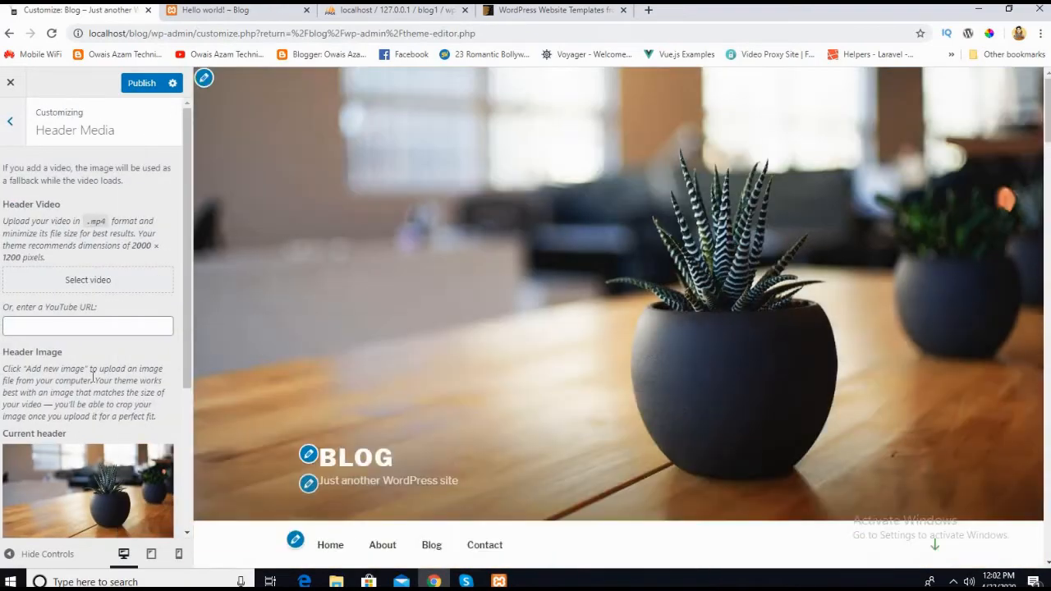
pyautogui.scroll(-2, 93, 374)
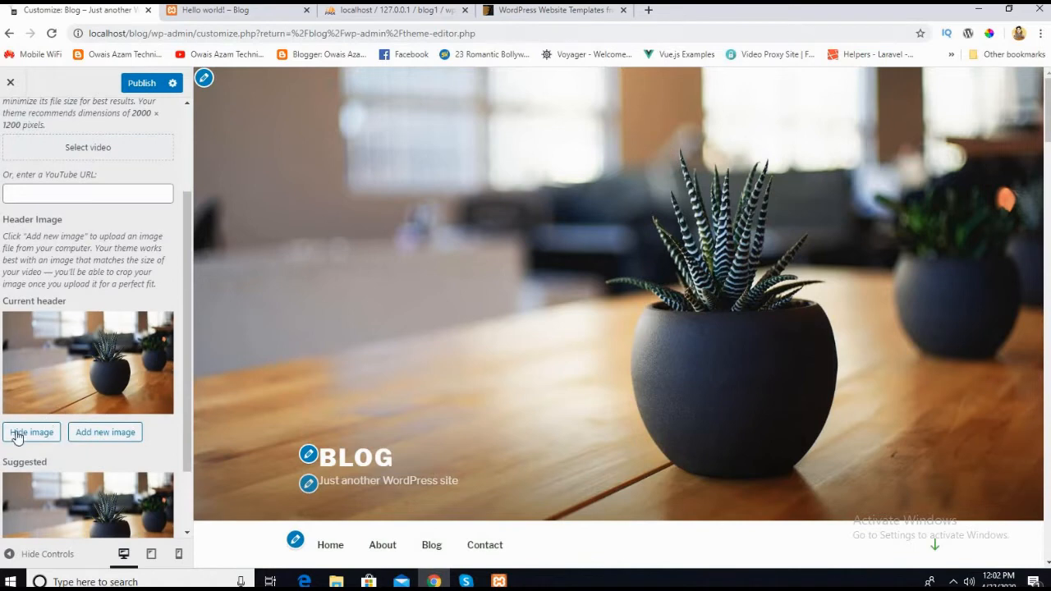
pyautogui.click(83, 433)
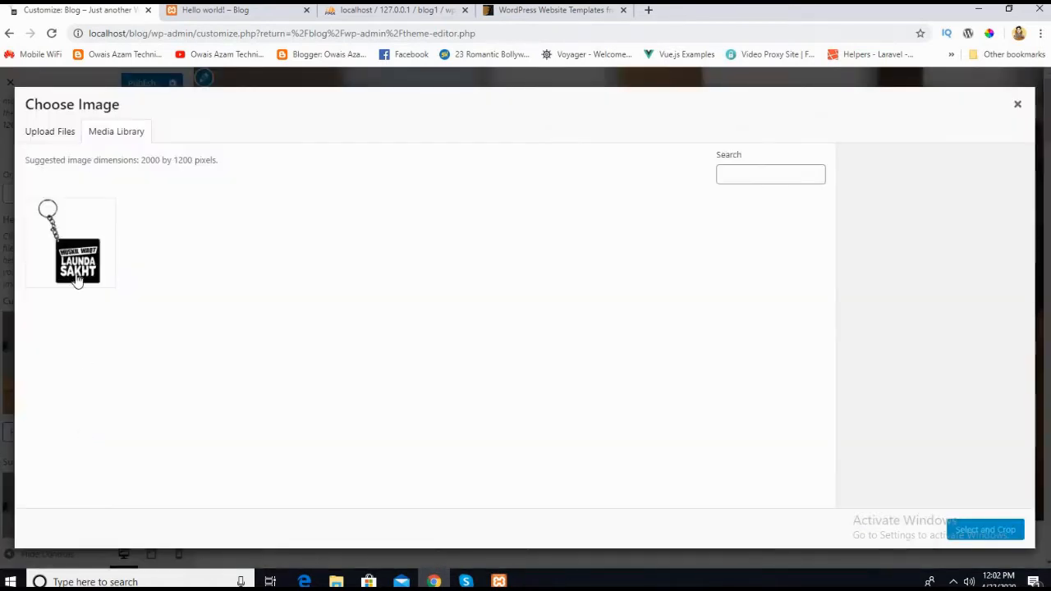
pyautogui.click(1018, 104)
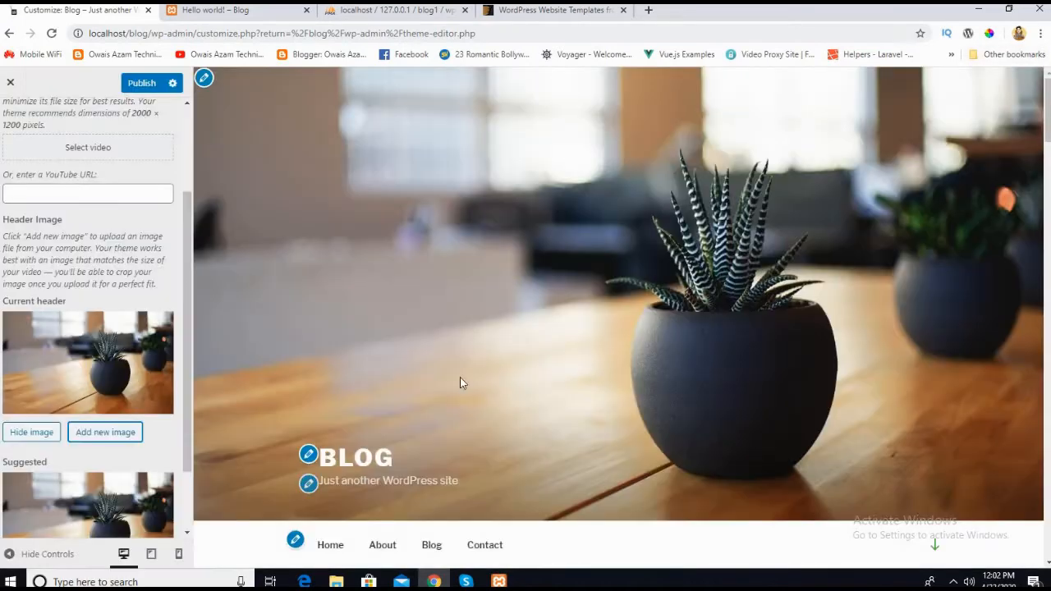
pyautogui.scroll(-2, 460, 383)
pyautogui.scroll(-1, 74, 481)
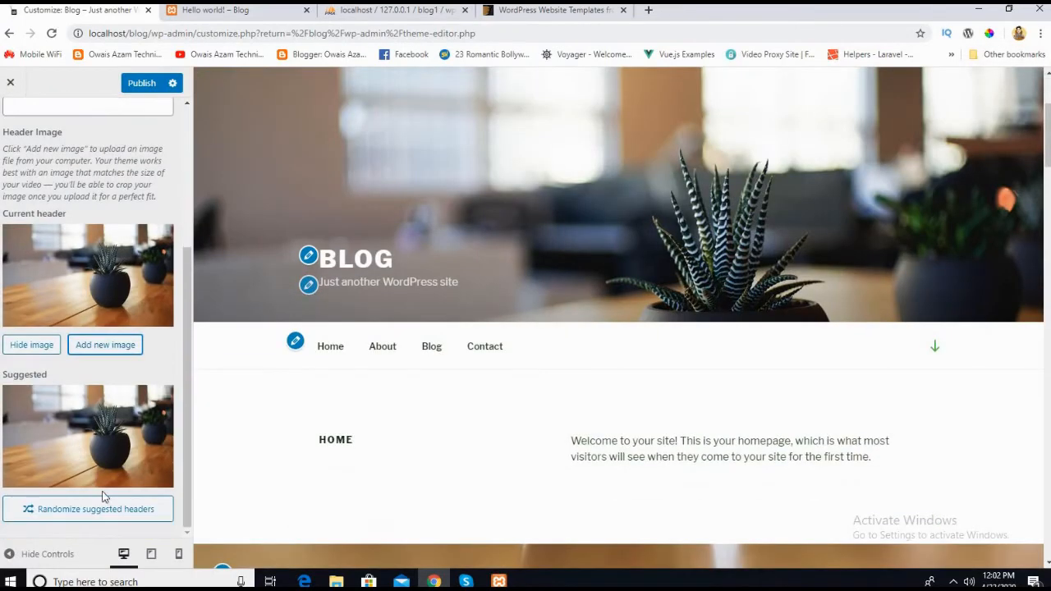
pyautogui.scroll(5, 49, 247)
# Step: Leave Header Media and open the Menus settings to view the available menus and menu locations
pyautogui.click(12, 125)
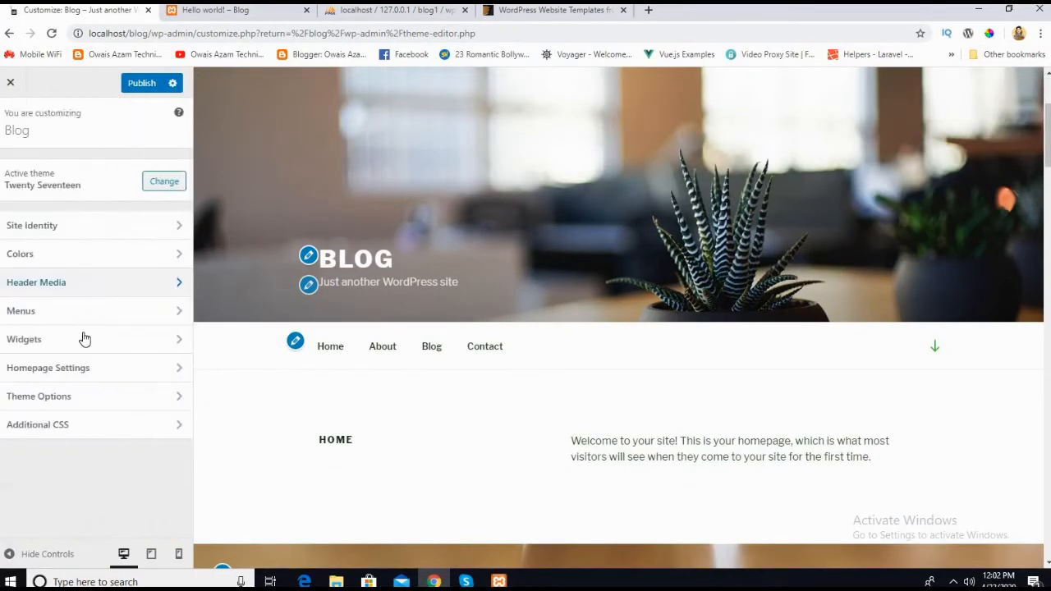
pyautogui.click(29, 312)
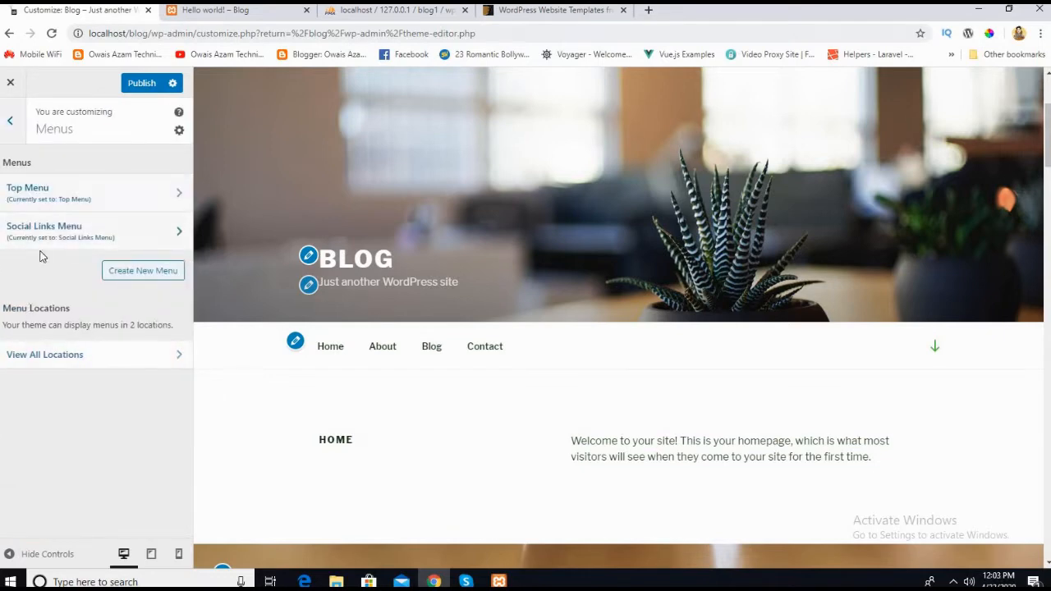
# Step: Leave Menus and view the widget areas available in the Widgets settings, then return to the section overview
pyautogui.click(10, 122)
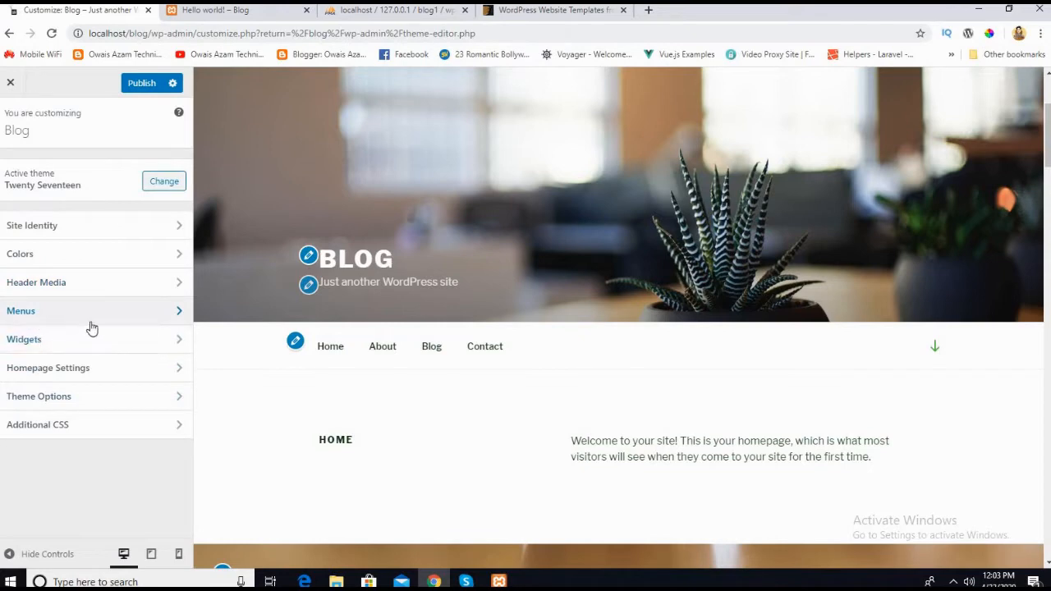
pyautogui.click(29, 346)
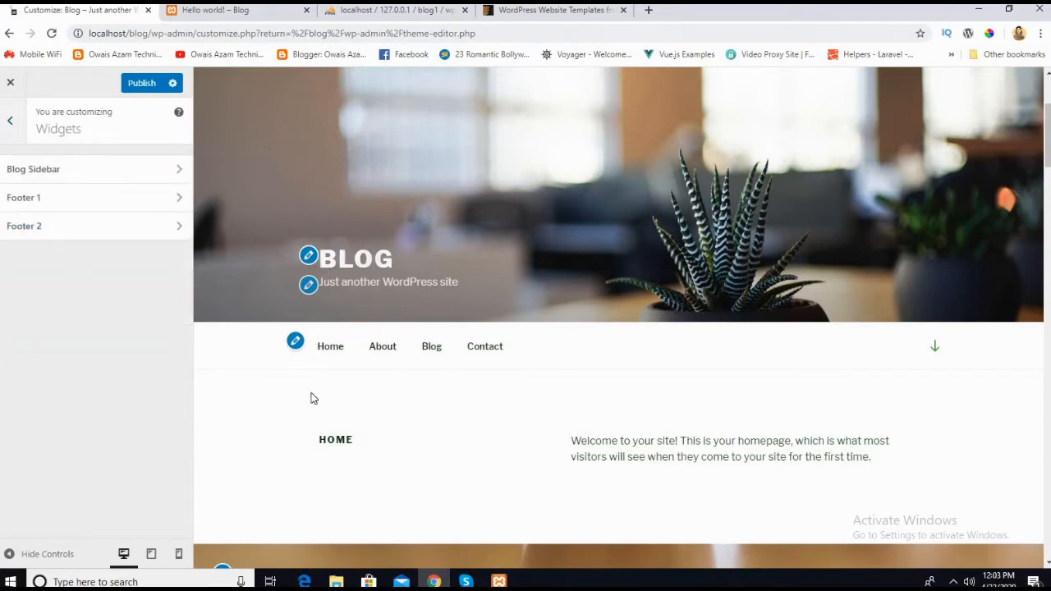
pyautogui.scroll(-3, 310, 394)
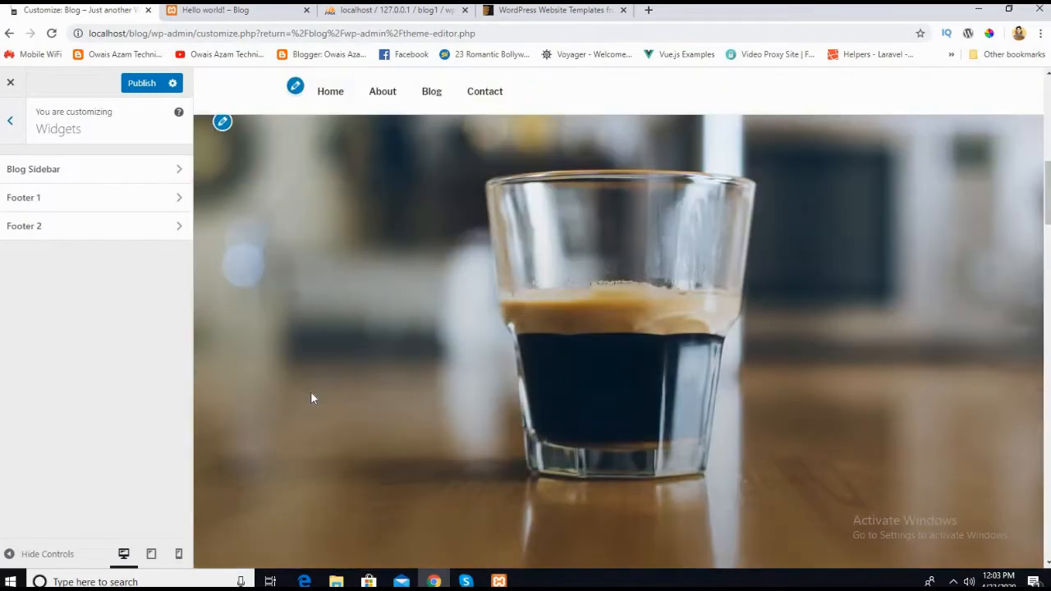
pyautogui.click(14, 138)
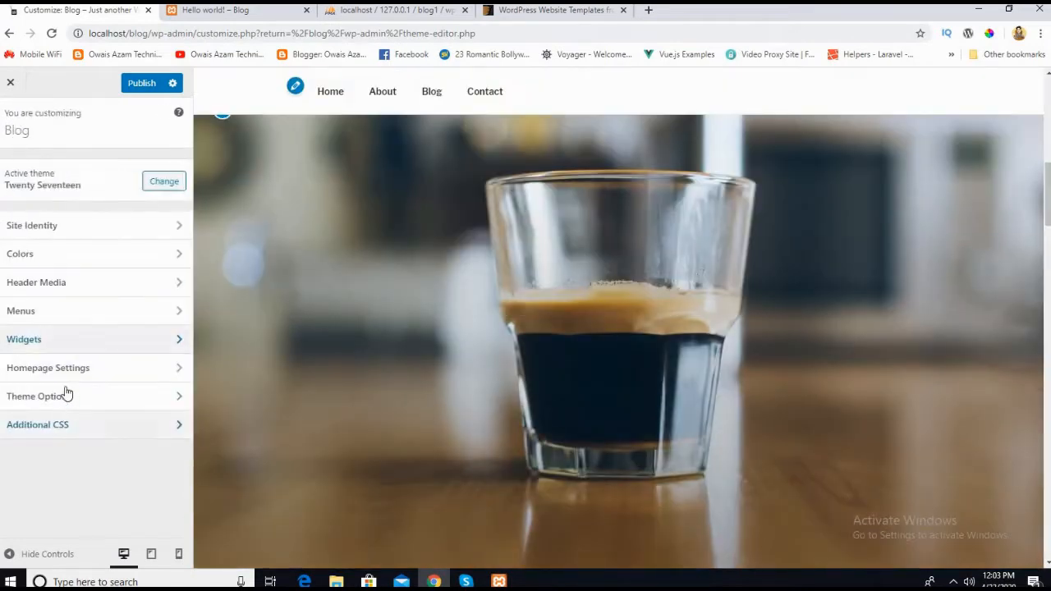
# Step: Examine the Homepage Settings, including the pages offered for the static homepage, and return to the section overview
pyautogui.click(57, 376)
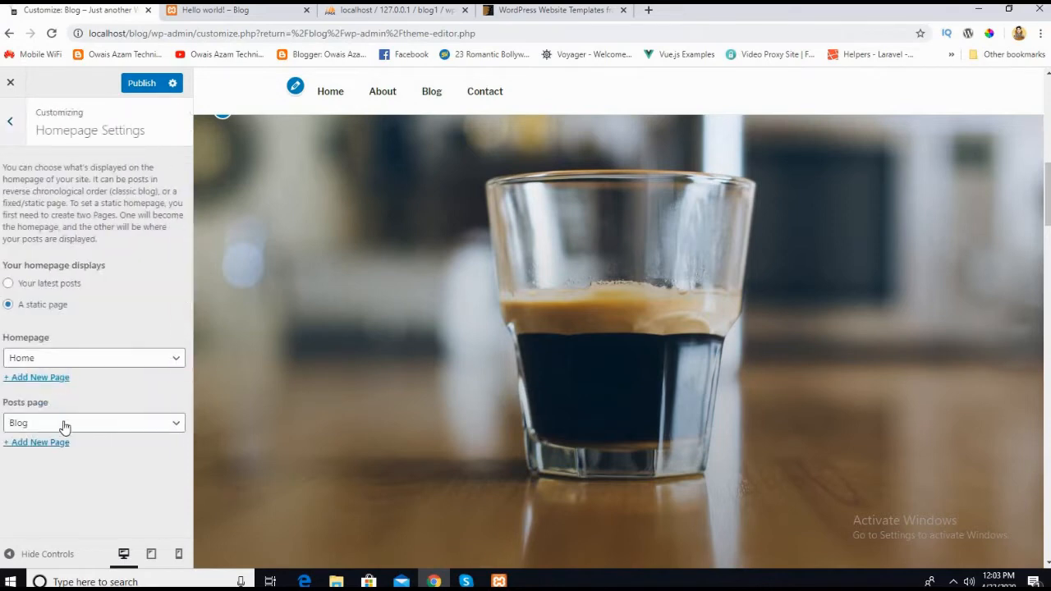
pyautogui.click(126, 356)
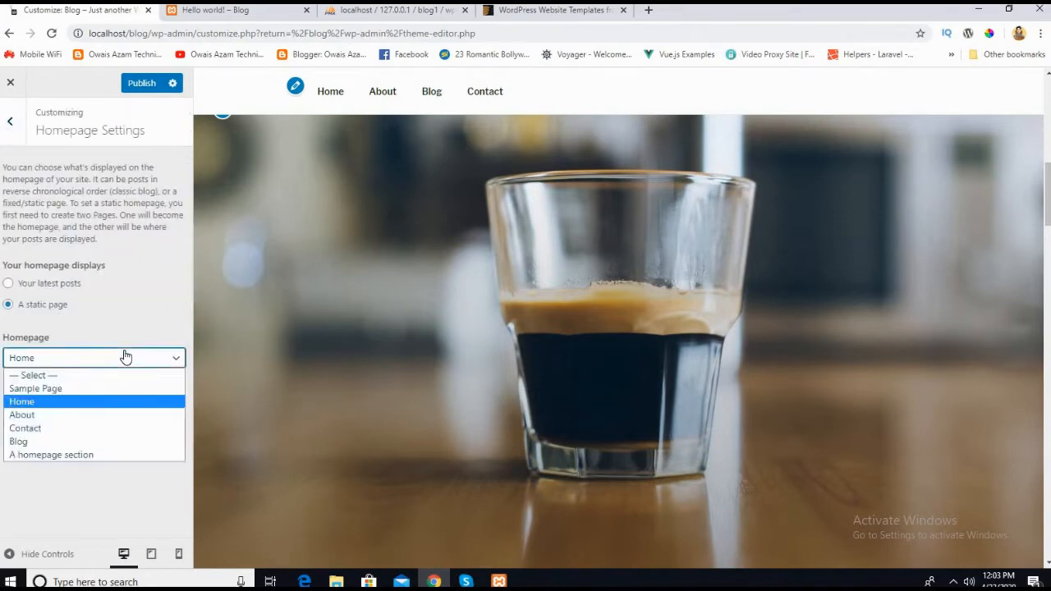
pyautogui.click(125, 357)
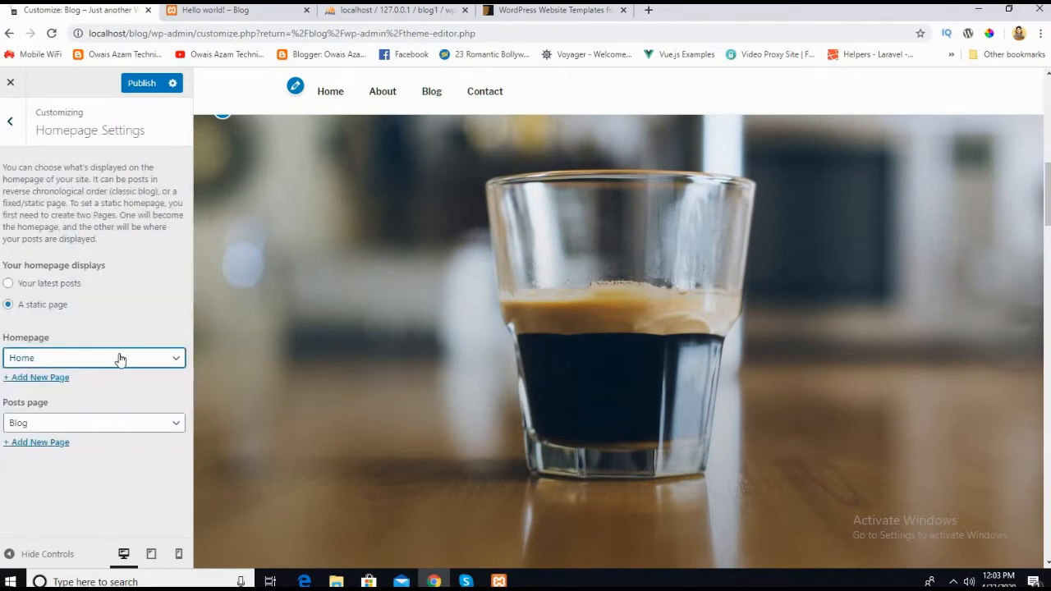
pyautogui.click(96, 367)
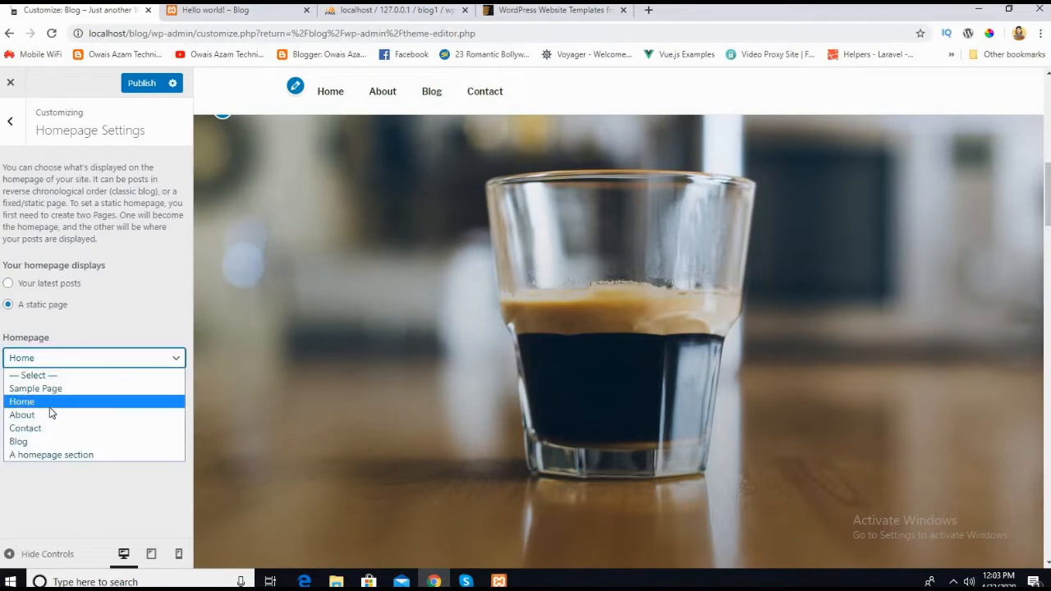
pyautogui.click(316, 351)
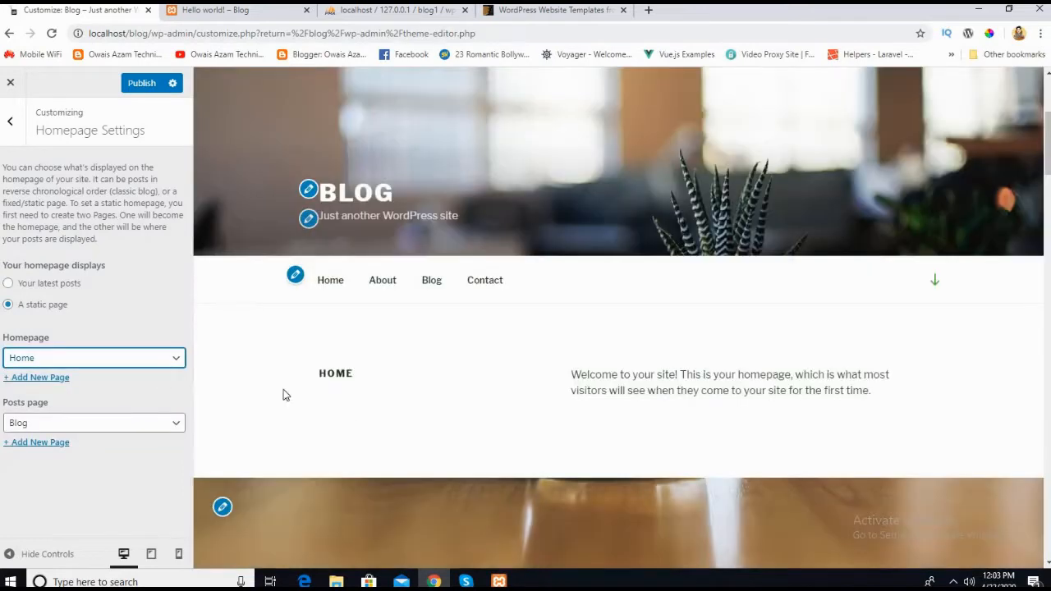
pyautogui.scroll(-2, 377, 422)
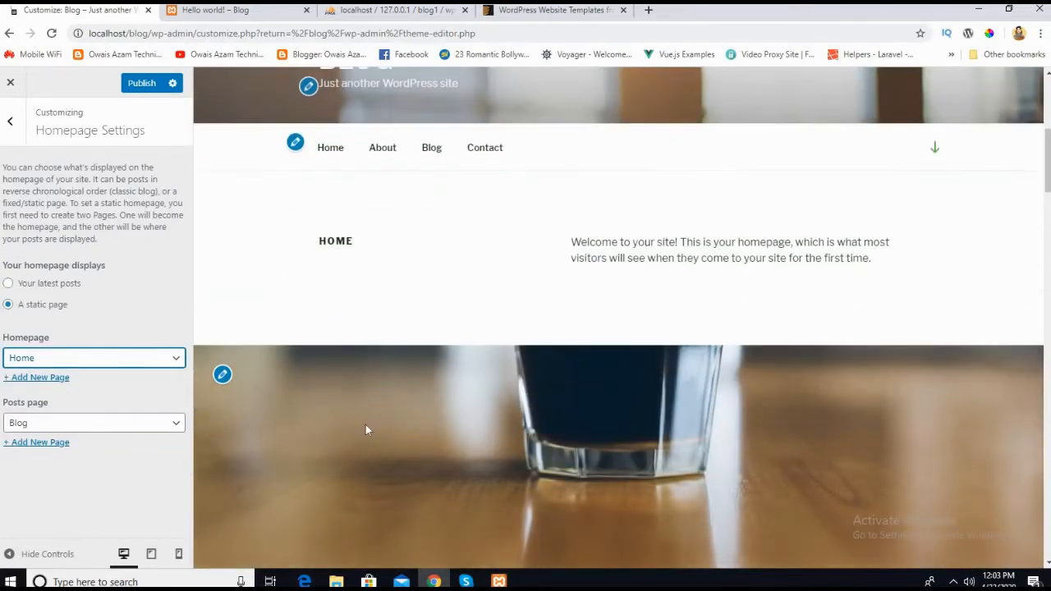
pyautogui.click(10, 123)
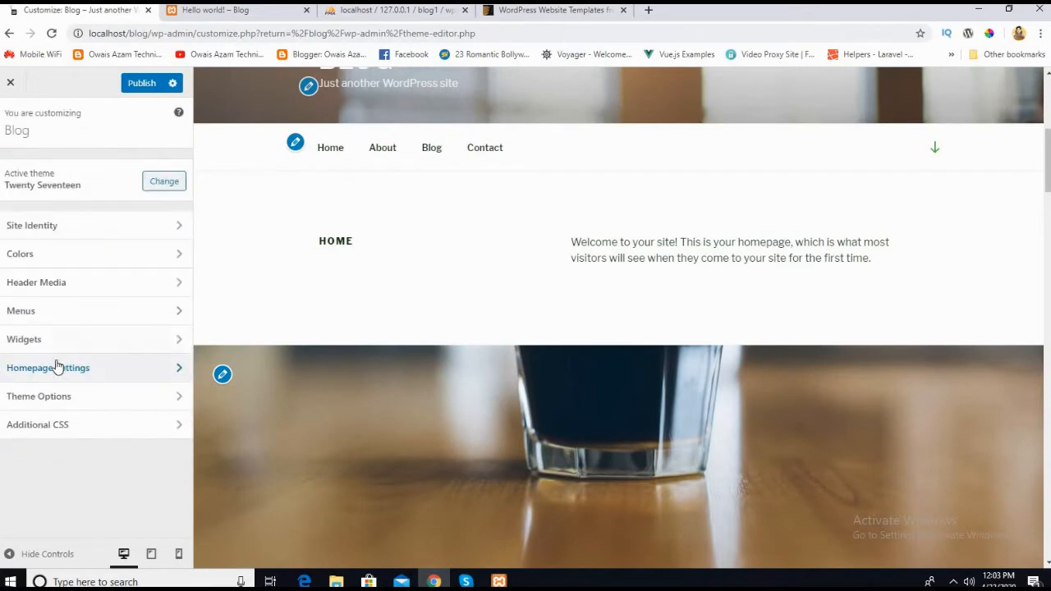
# Step: Open Theme Options and look over the page layout and front page section settings against the preview
pyautogui.click(42, 400)
pyautogui.scroll(-6, 381, 309)
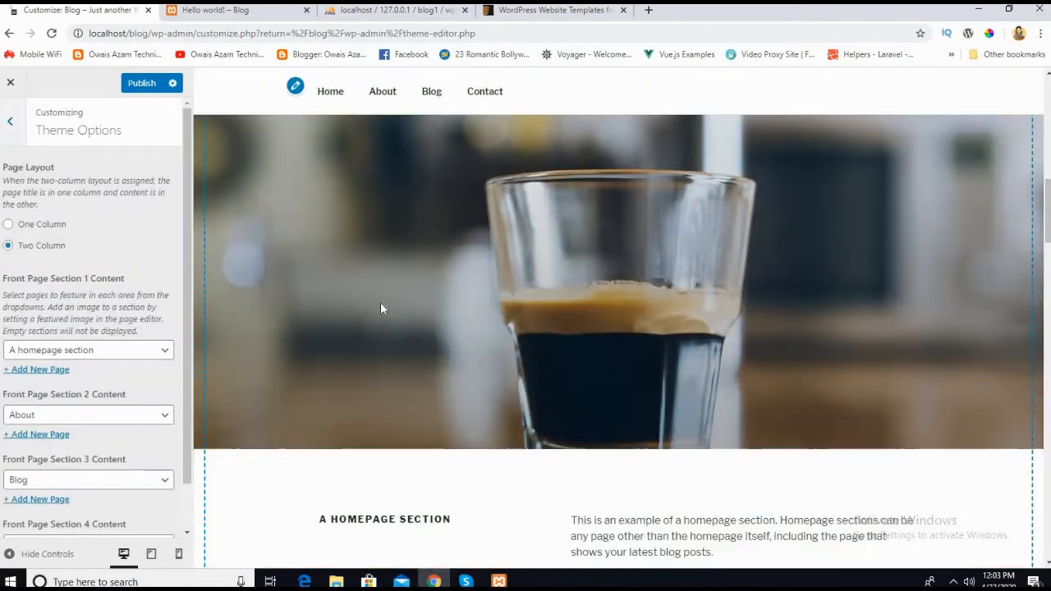
pyautogui.scroll(9, 361, 321)
pyautogui.scroll(-3, 223, 356)
pyautogui.scroll(-3, 222, 354)
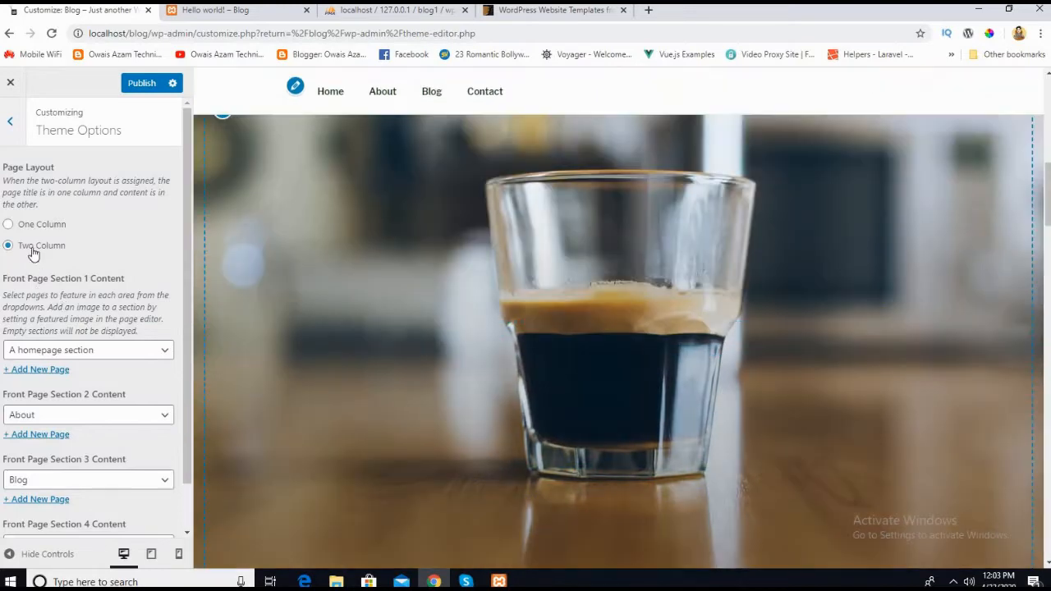
pyautogui.scroll(3, 323, 348)
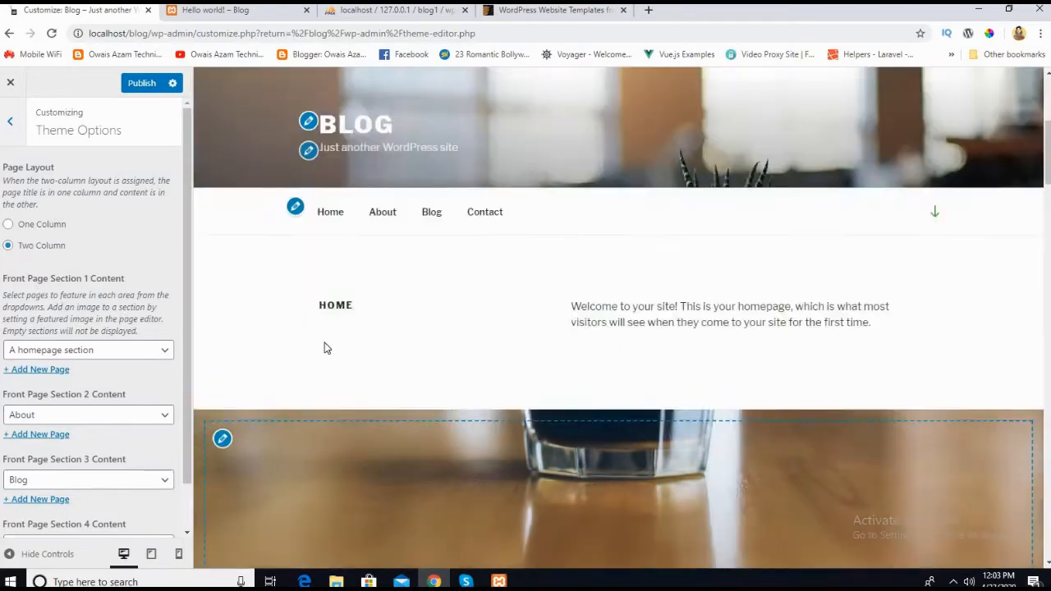
# Step: Try the One Column page layout twice, switching back to Two Column each time to compare them
pyautogui.click(8, 224)
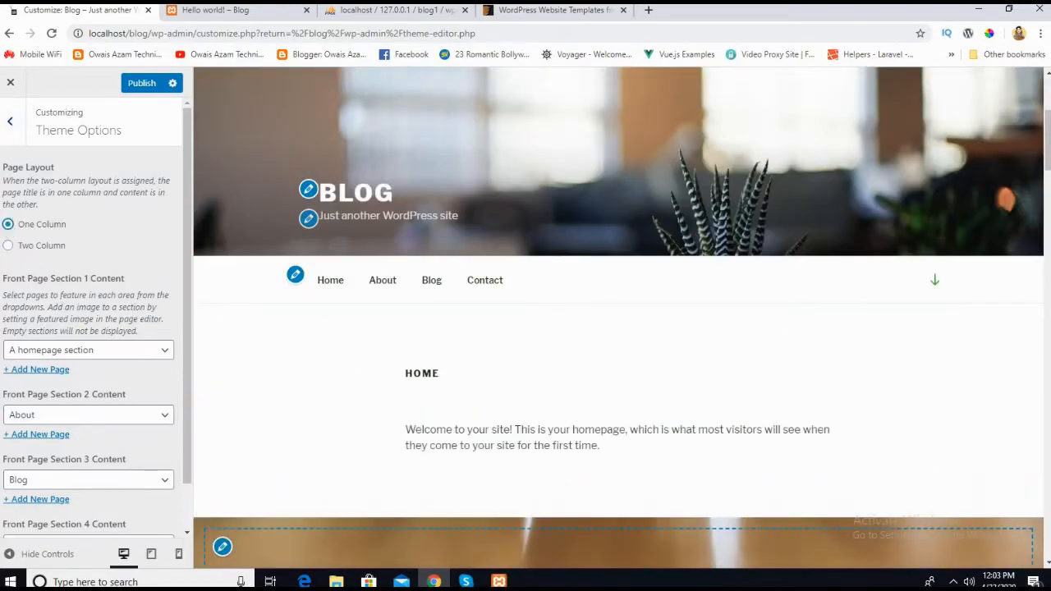
pyautogui.click(8, 246)
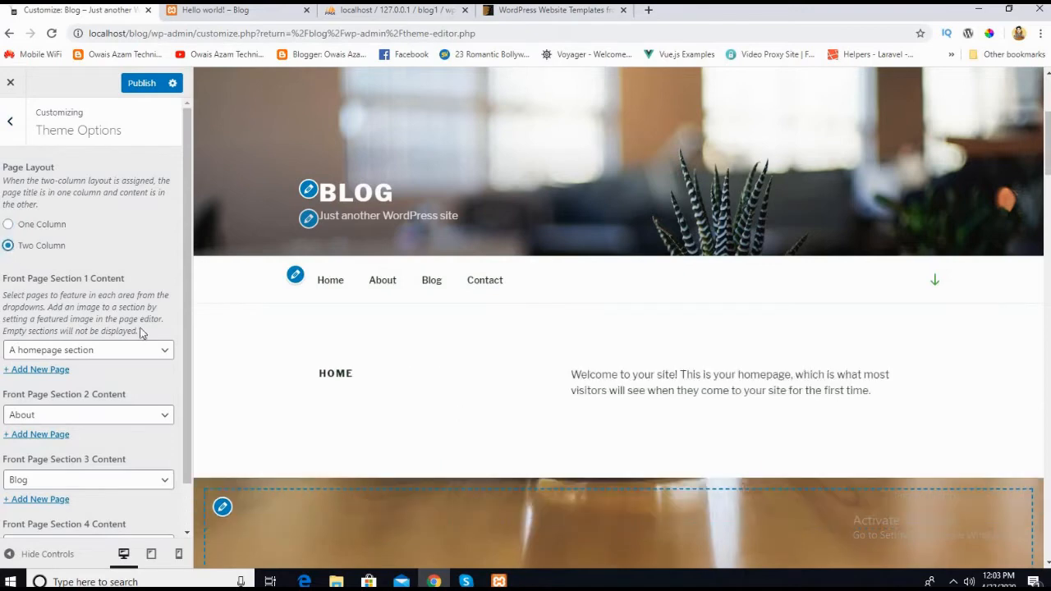
pyautogui.click(8, 224)
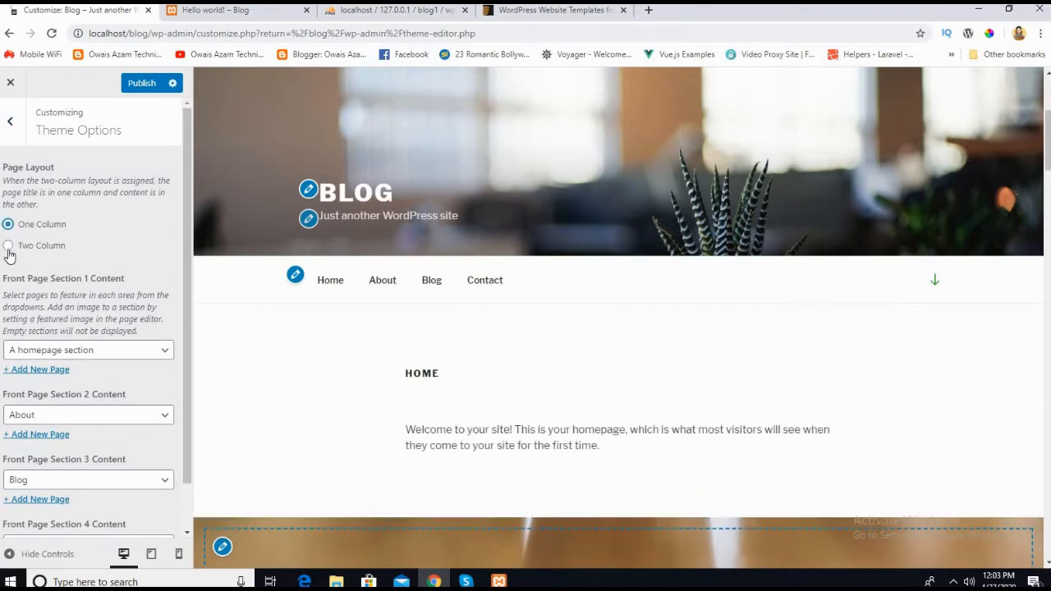
pyautogui.click(9, 247)
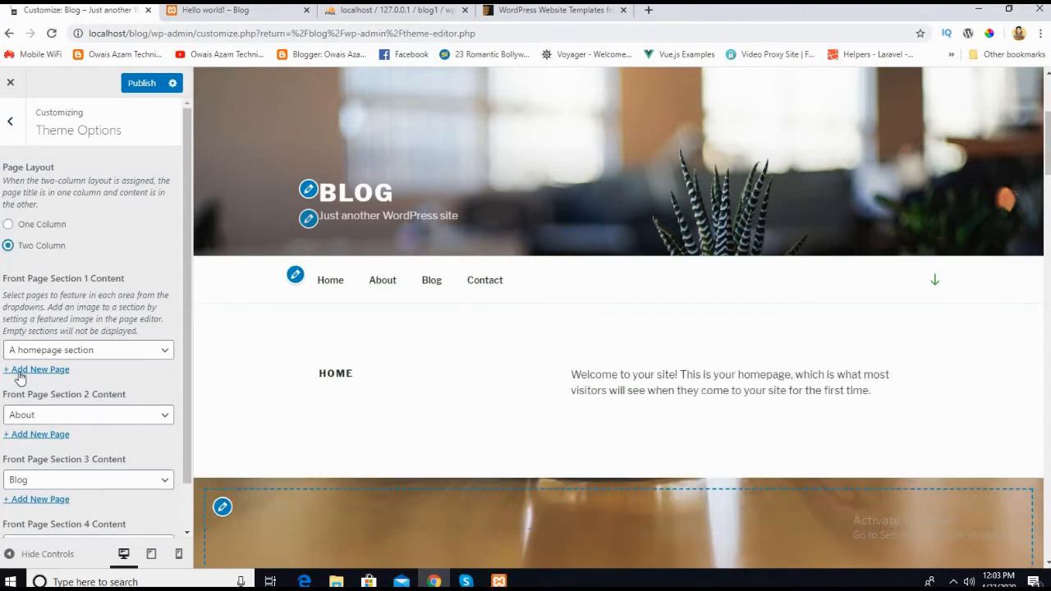
# Step: Reload the Home page in the preview and compare its sections with the four front page section settings
pyautogui.scroll(-1, 98, 370)
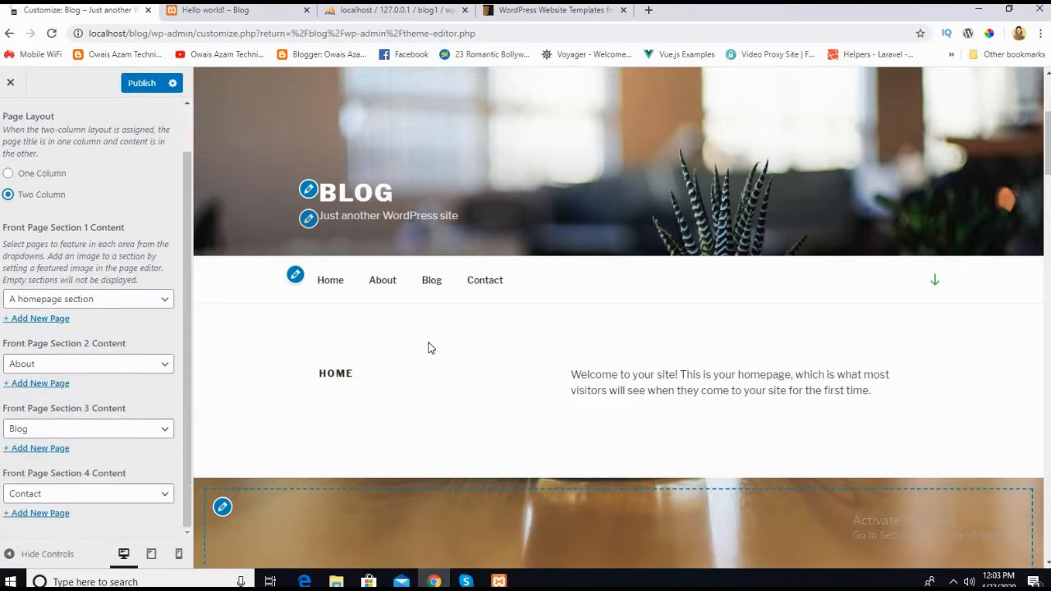
pyautogui.click(331, 280)
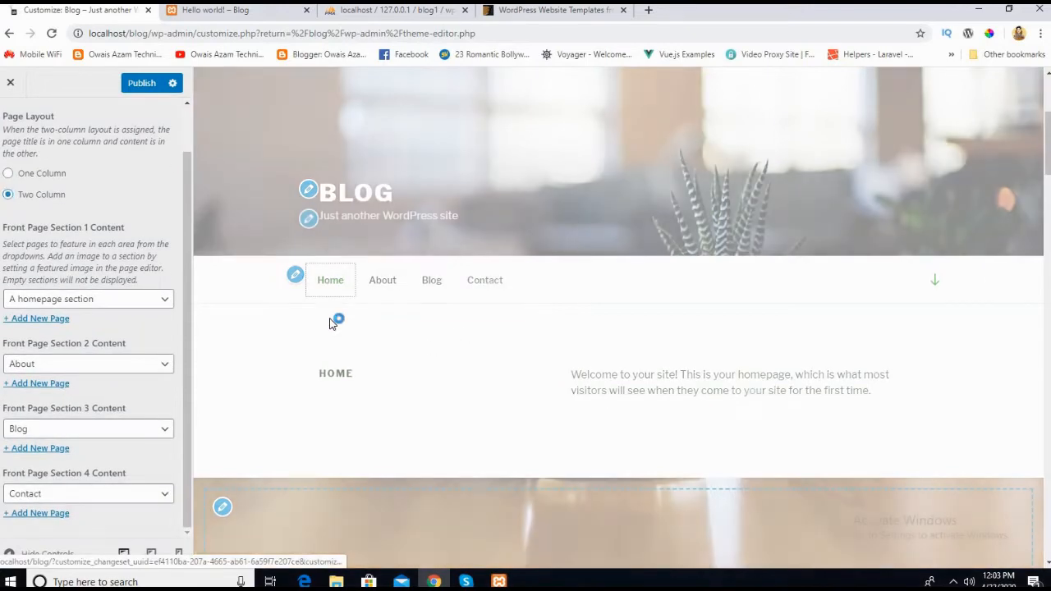
pyautogui.scroll(-6, 389, 387)
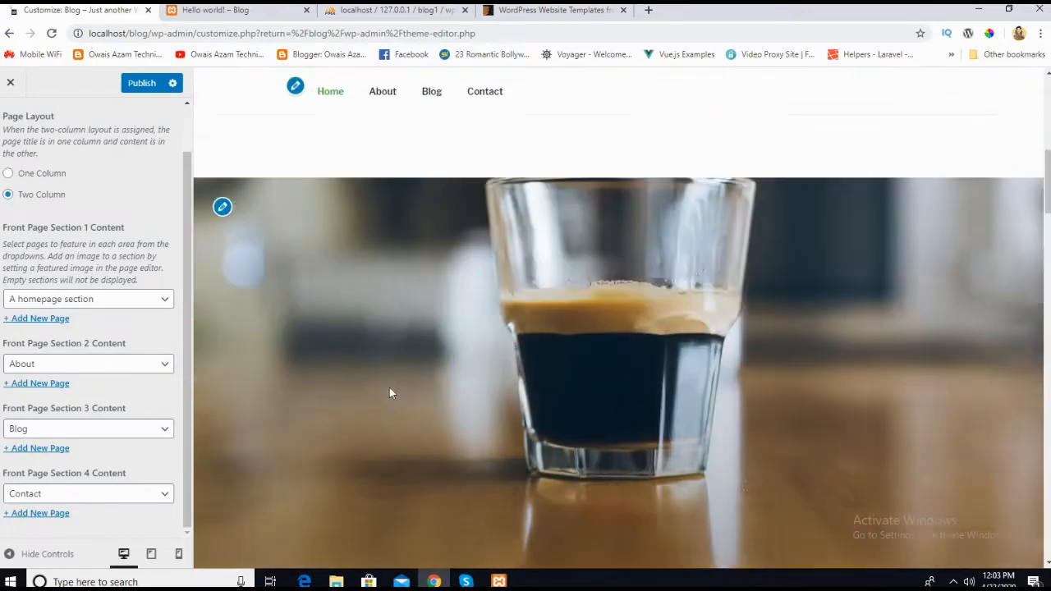
pyautogui.scroll(-4, 389, 393)
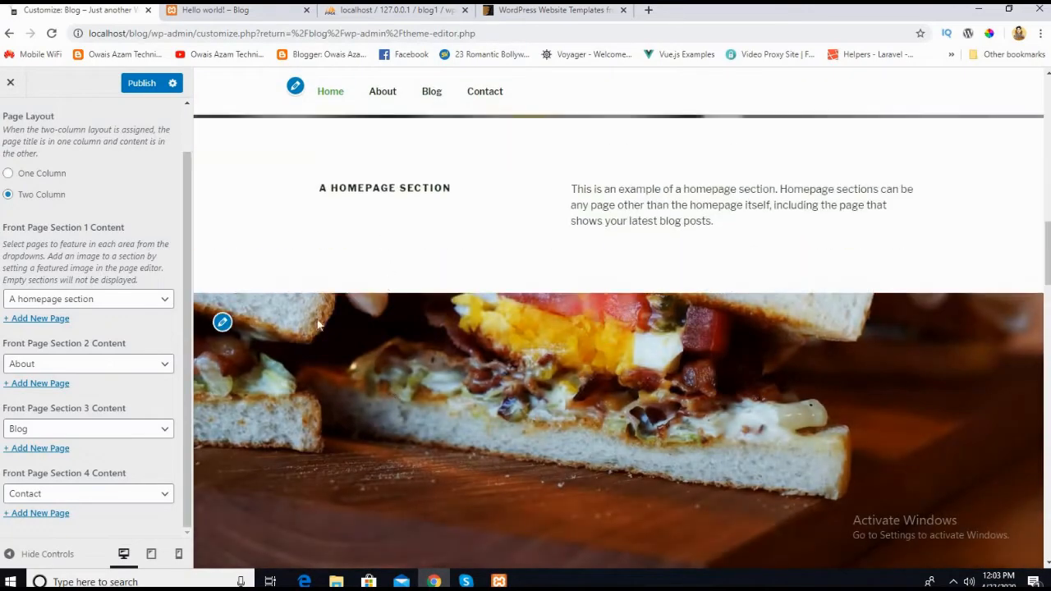
pyautogui.scroll(4, 324, 418)
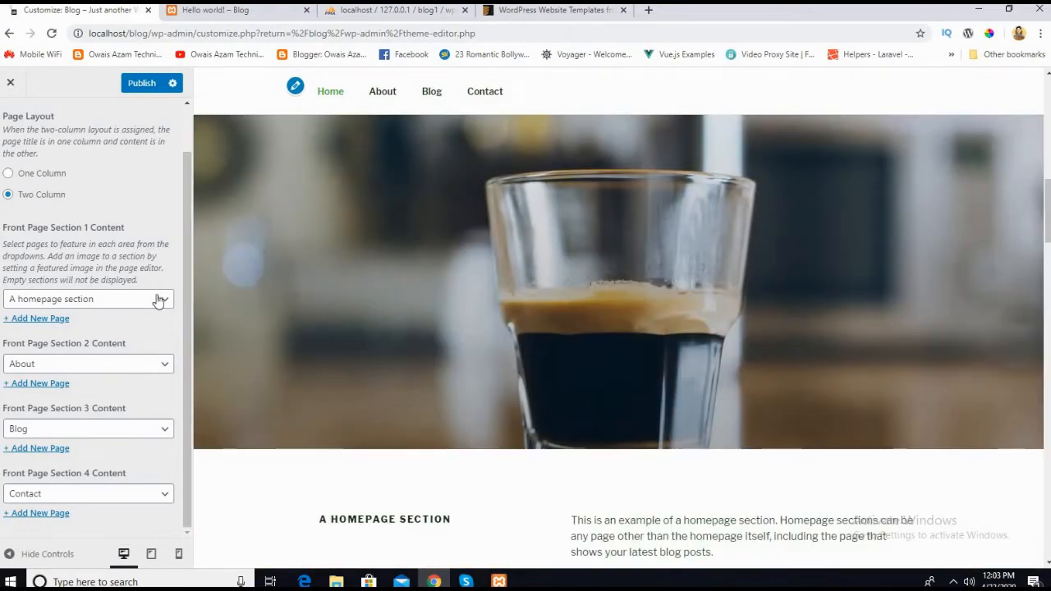
pyautogui.scroll(5, 450, 319)
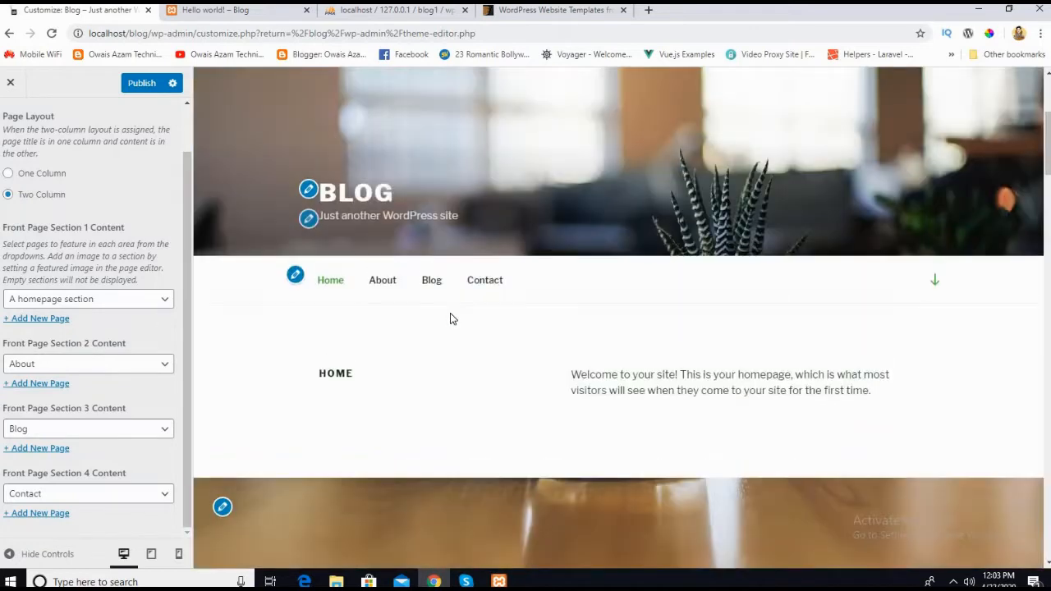
pyautogui.scroll(3, 450, 319)
pyautogui.scroll(-7, 450, 315)
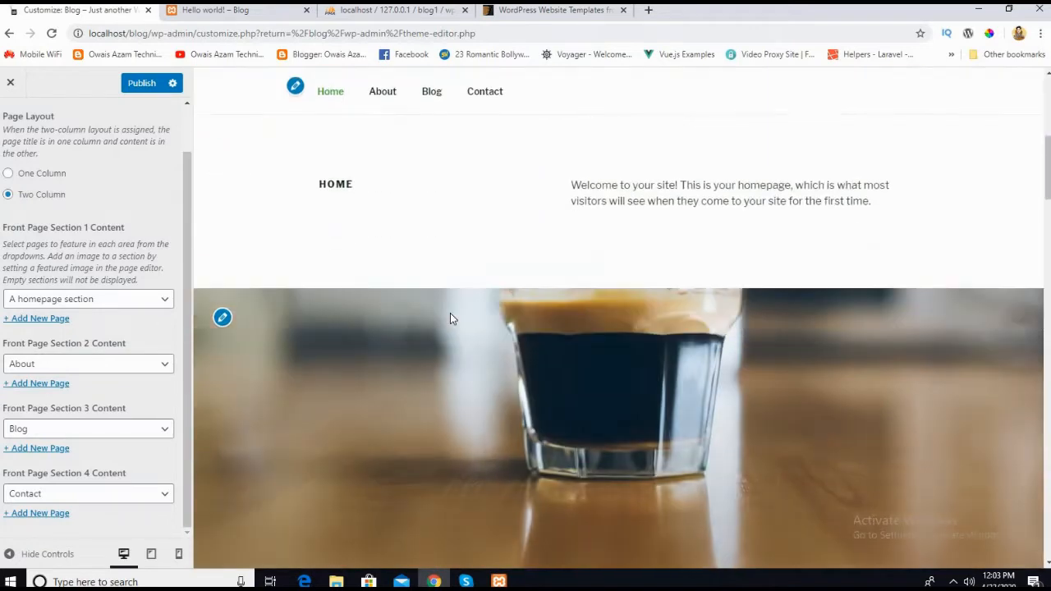
pyautogui.scroll(-3, 469, 347)
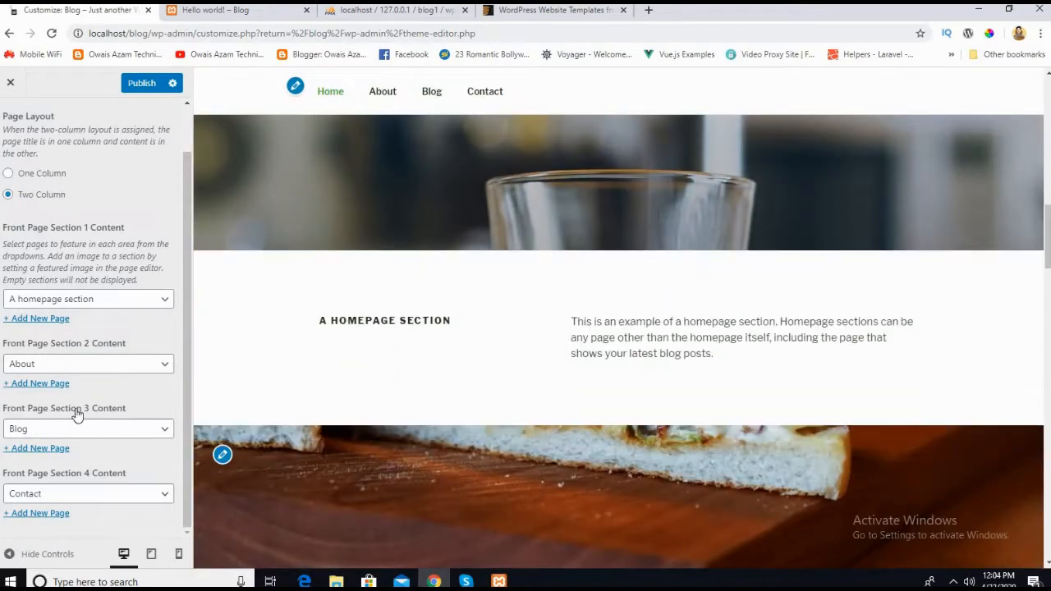
# Step: View the page choices for Front Page Section 4 and Section 3 while keeping their selected pages
pyautogui.click(80, 501)
pyautogui.click(81, 503)
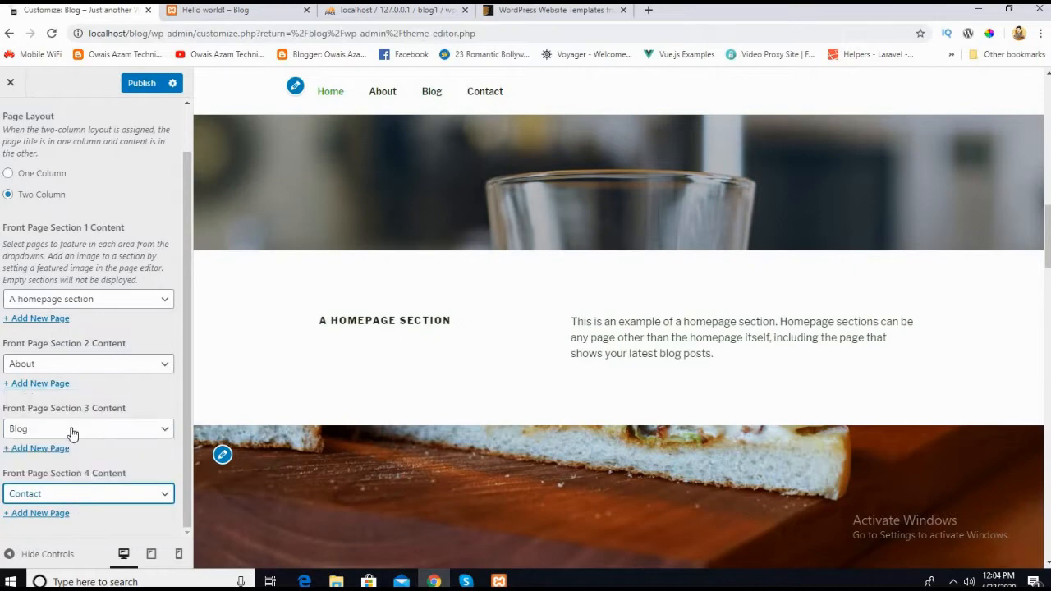
pyautogui.click(72, 433)
pyautogui.click(47, 434)
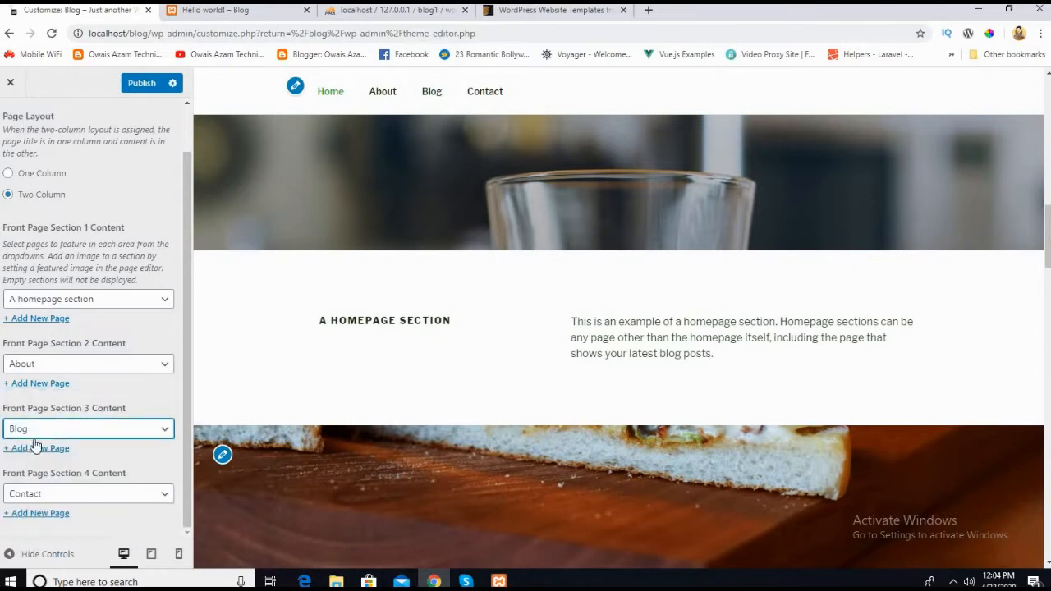
# Step: Look over the home page preview from the About section back up to the header and navigation menu
pyautogui.scroll(-4, 944, 396)
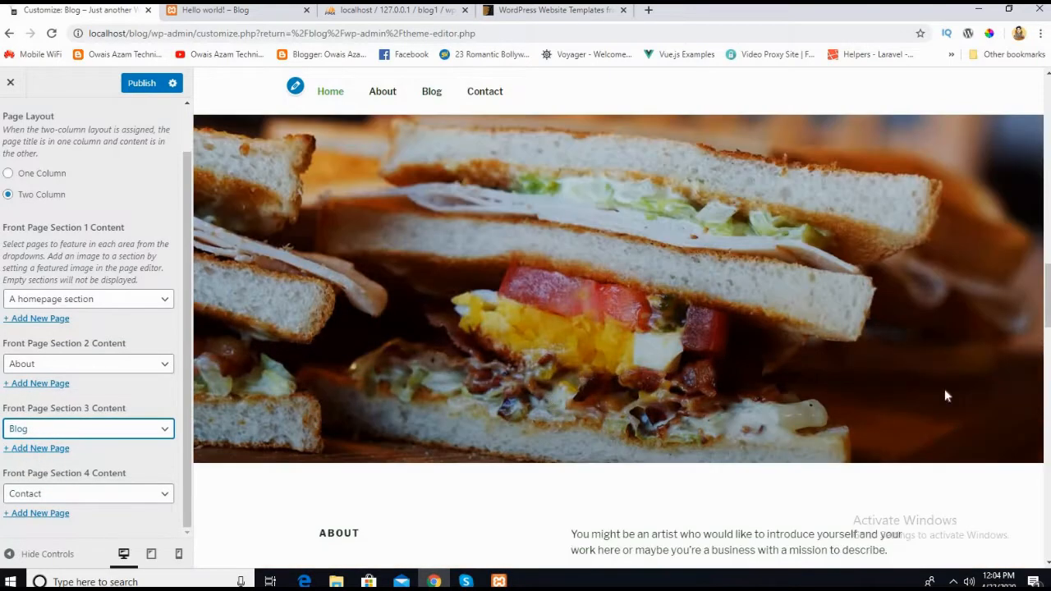
pyautogui.moveTo(1047, 305); pyautogui.dragTo(1048, 124)
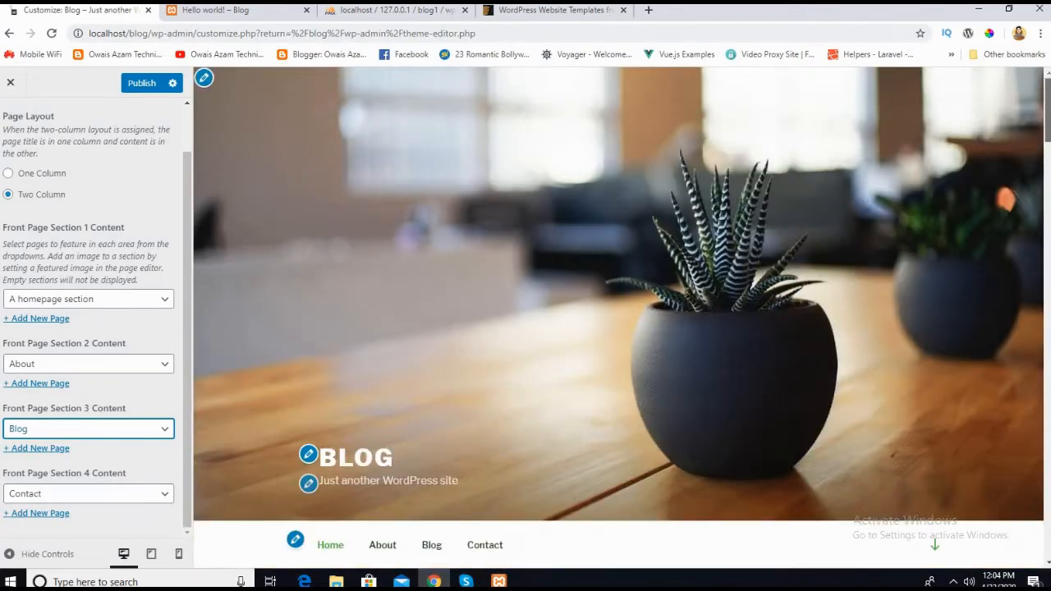
pyautogui.scroll(-4, 530, 405)
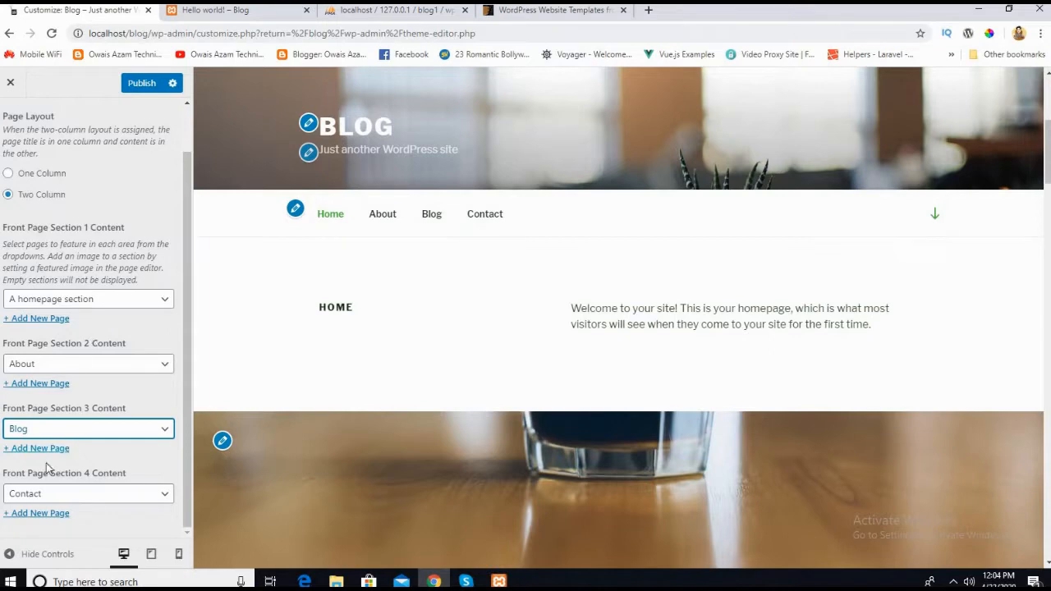
pyautogui.scroll(-4, 398, 231)
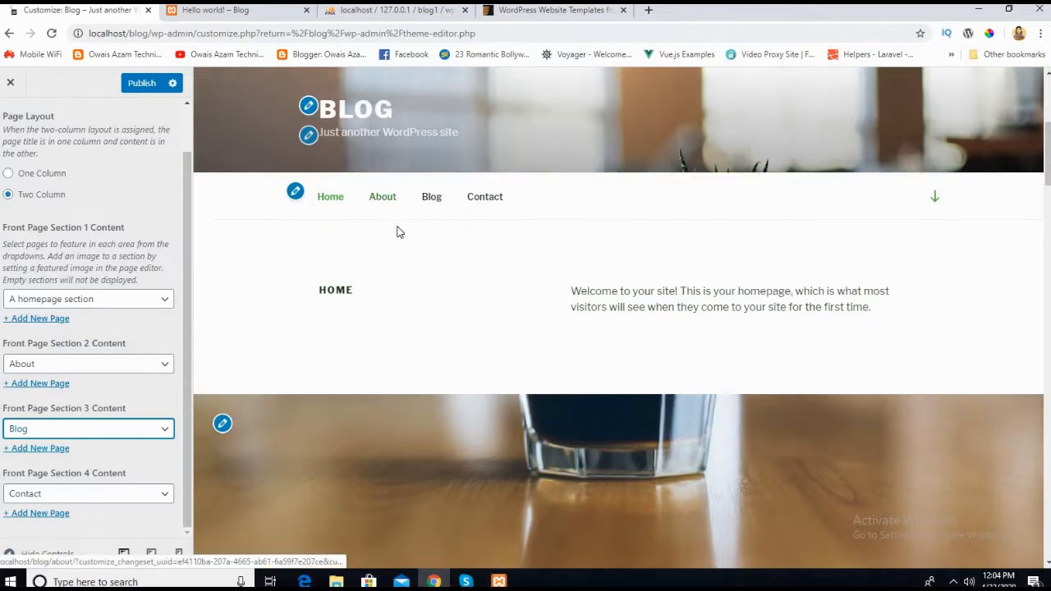
pyautogui.scroll(3, 397, 225)
# Step: Open the About page in the preview and examine its content and footer widgets
pyautogui.click(386, 148)
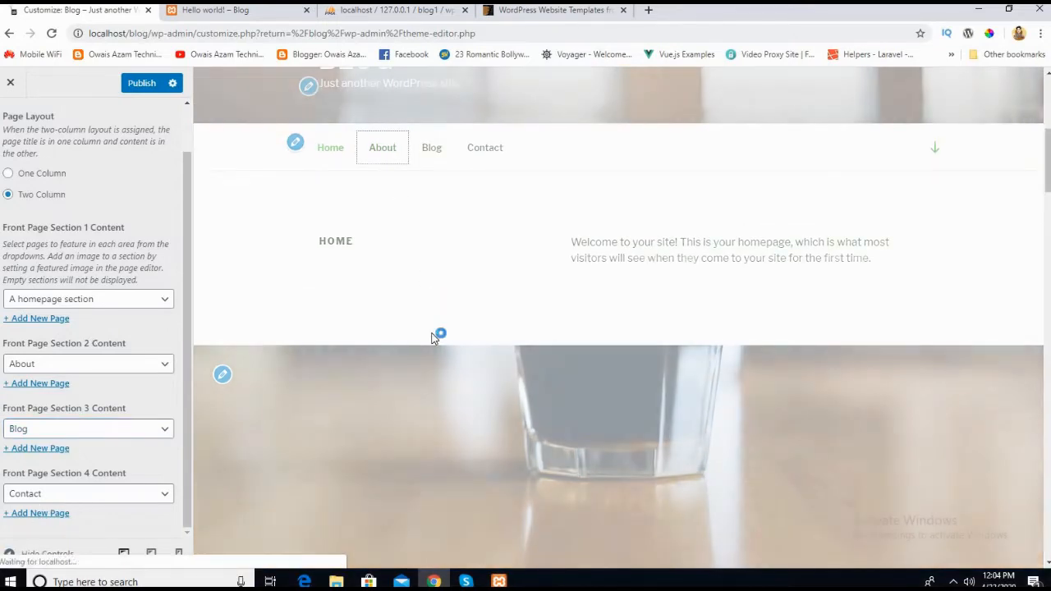
pyautogui.scroll(-10, 441, 386)
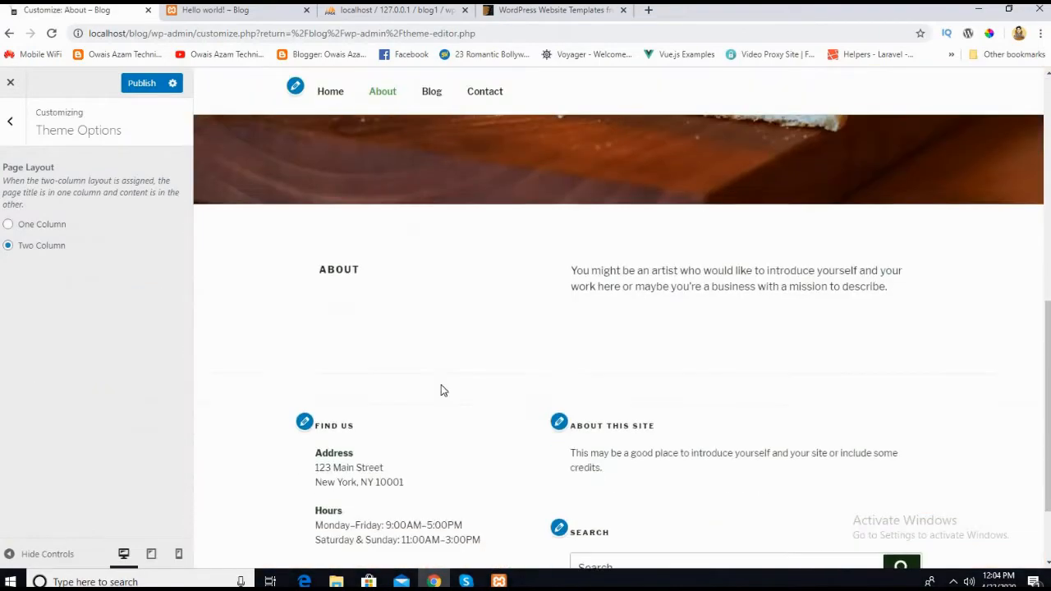
pyautogui.scroll(1, 369, 326)
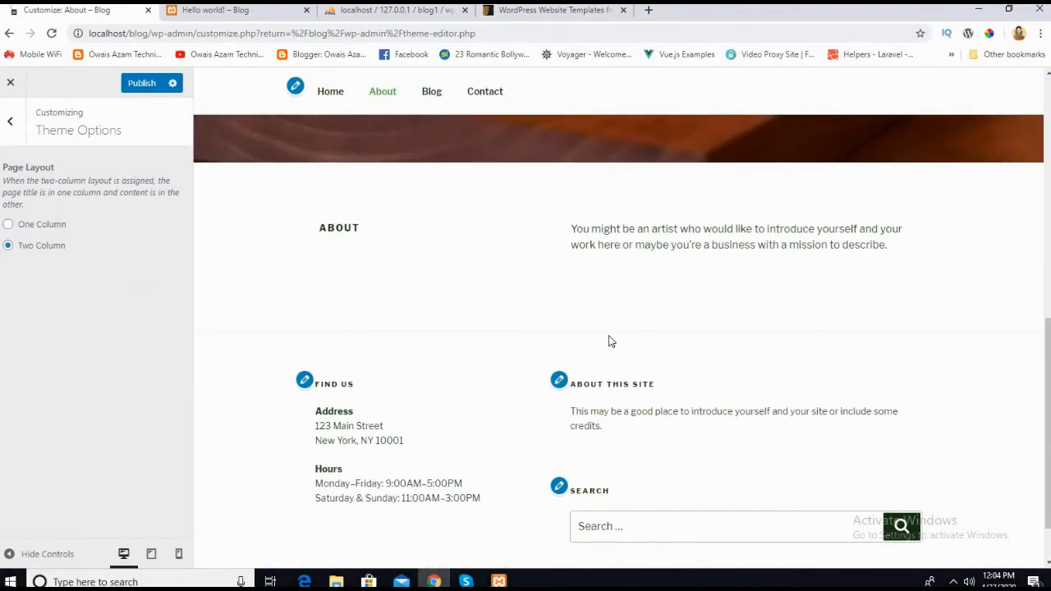
# Step: Leave the theme options and examine the Additional CSS section and its code editor alongside the About page preview
pyautogui.scroll(4, 435, 451)
pyautogui.scroll(-3, 460, 435)
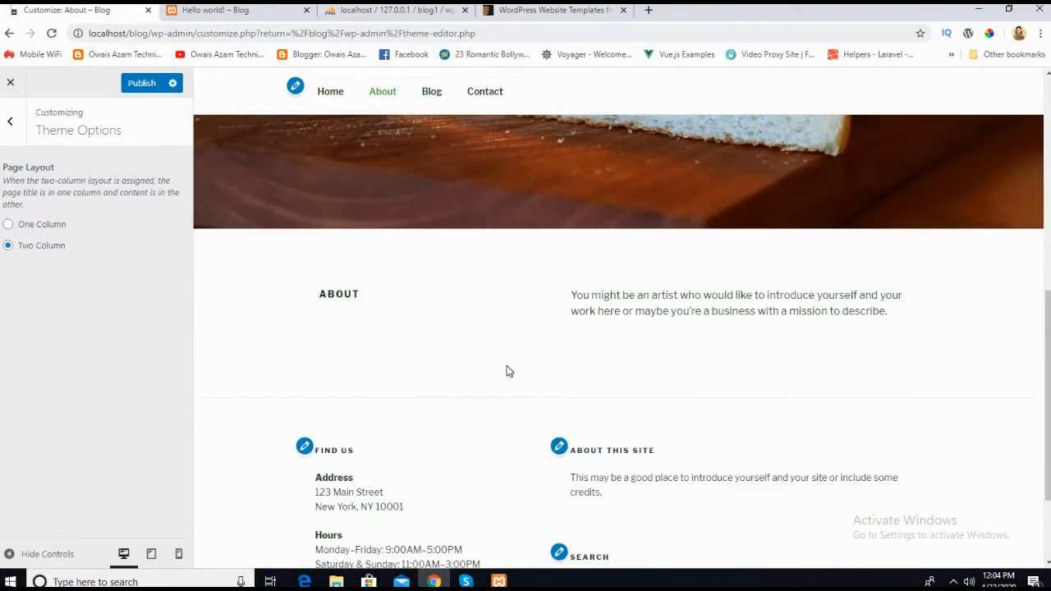
pyautogui.scroll(5, 505, 367)
pyautogui.click(11, 122)
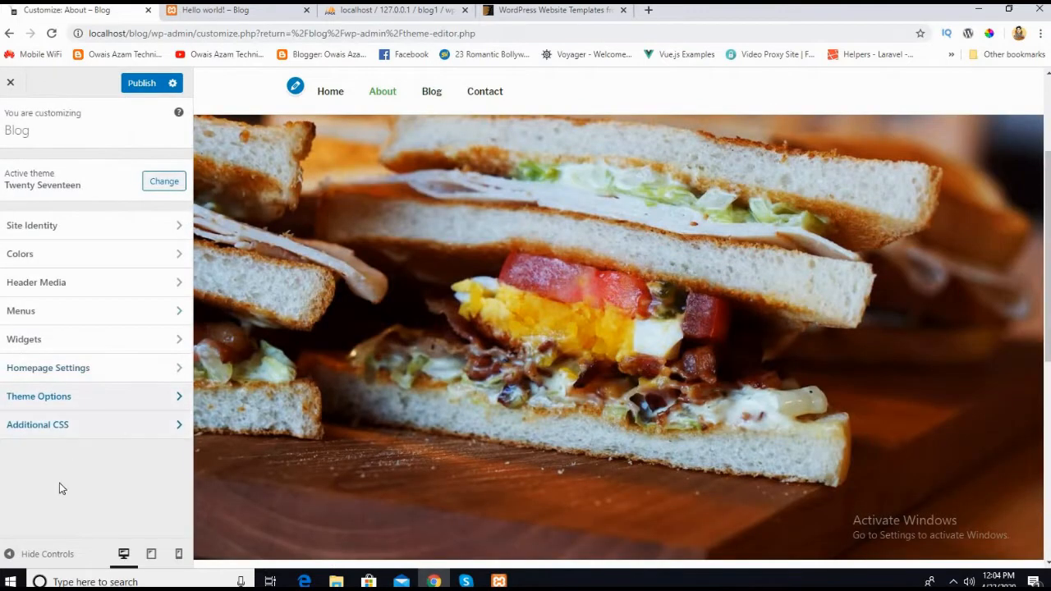
pyautogui.scroll(-5, 312, 441)
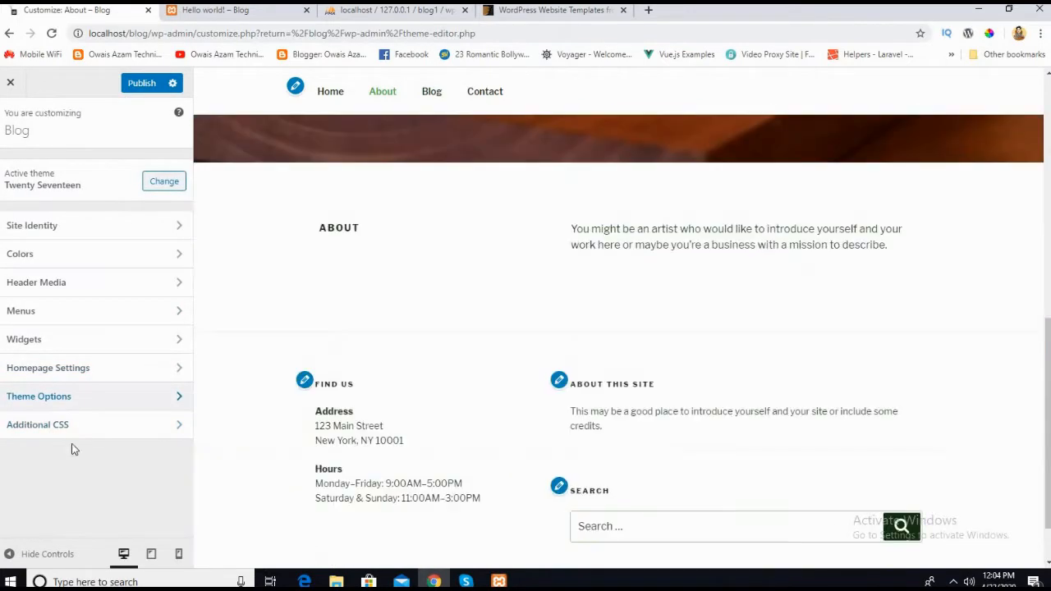
pyautogui.click(72, 434)
pyautogui.click(61, 462)
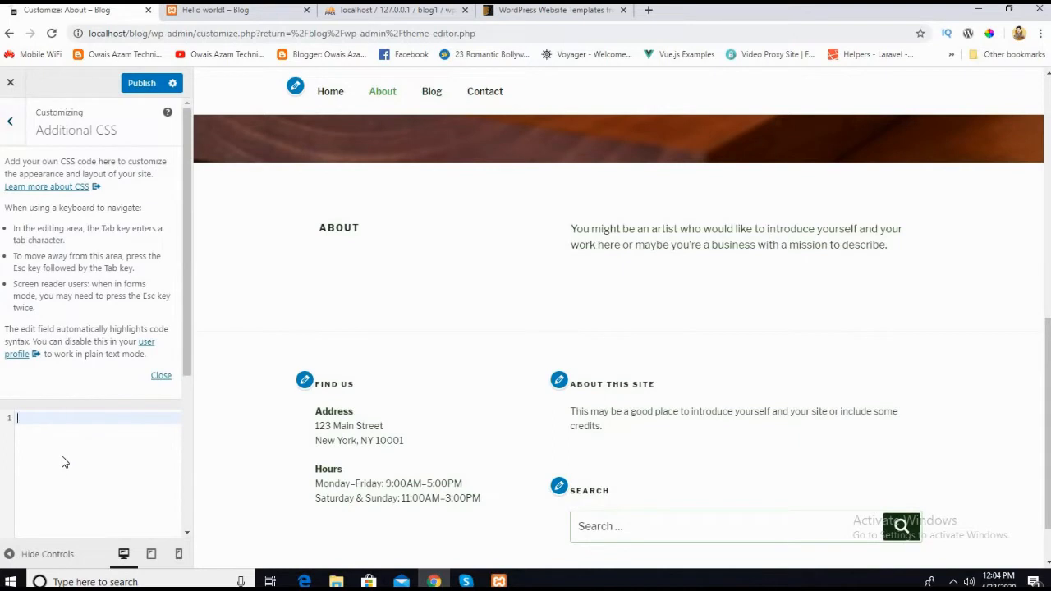
pyautogui.scroll(-3, 65, 468)
pyautogui.scroll(3, 65, 469)
pyautogui.scroll(-1, 518, 302)
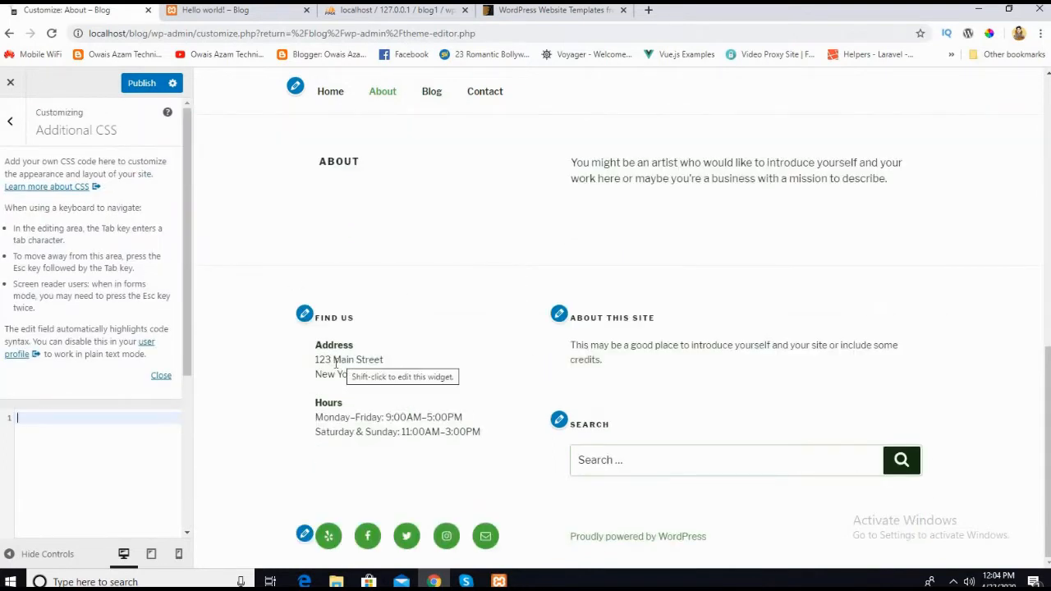
pyautogui.click(10, 124)
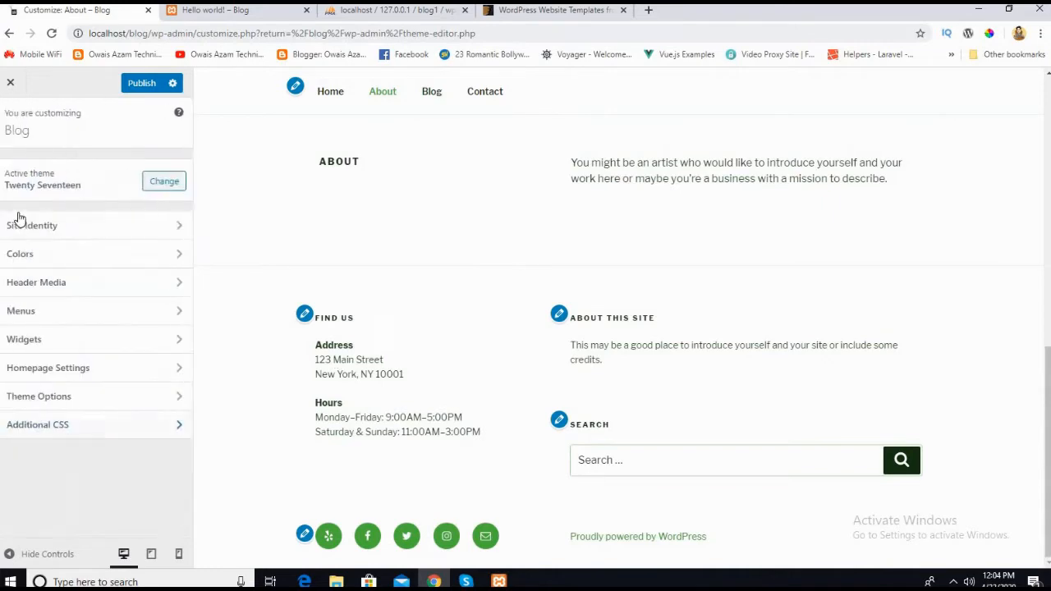
# Step: Look over the About page preview from footer to header and close the customizer, discarding the unsaved changes
pyautogui.scroll(5, 415, 356)
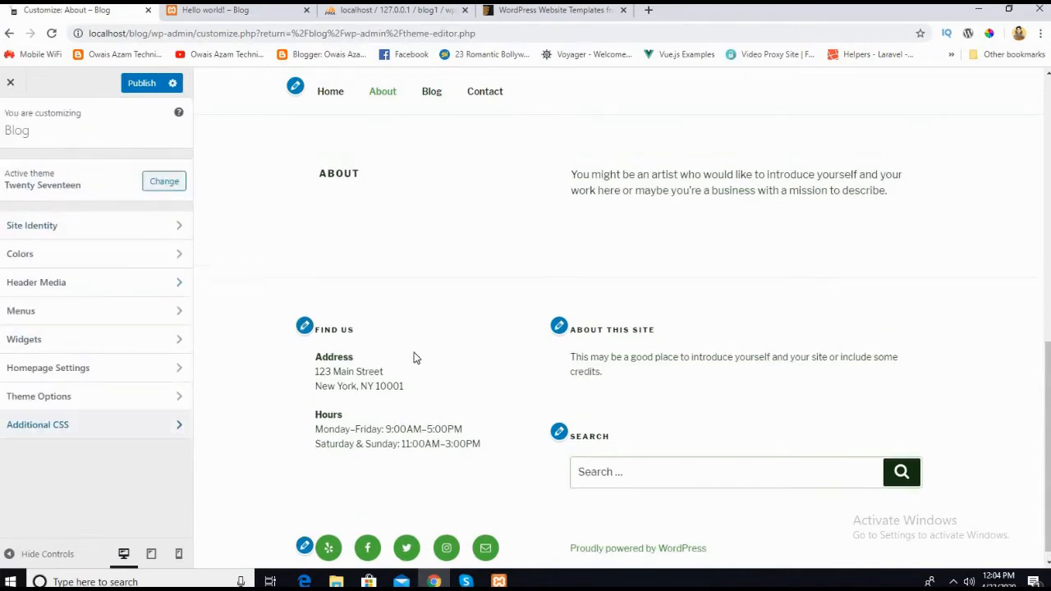
pyautogui.scroll(-3, 414, 357)
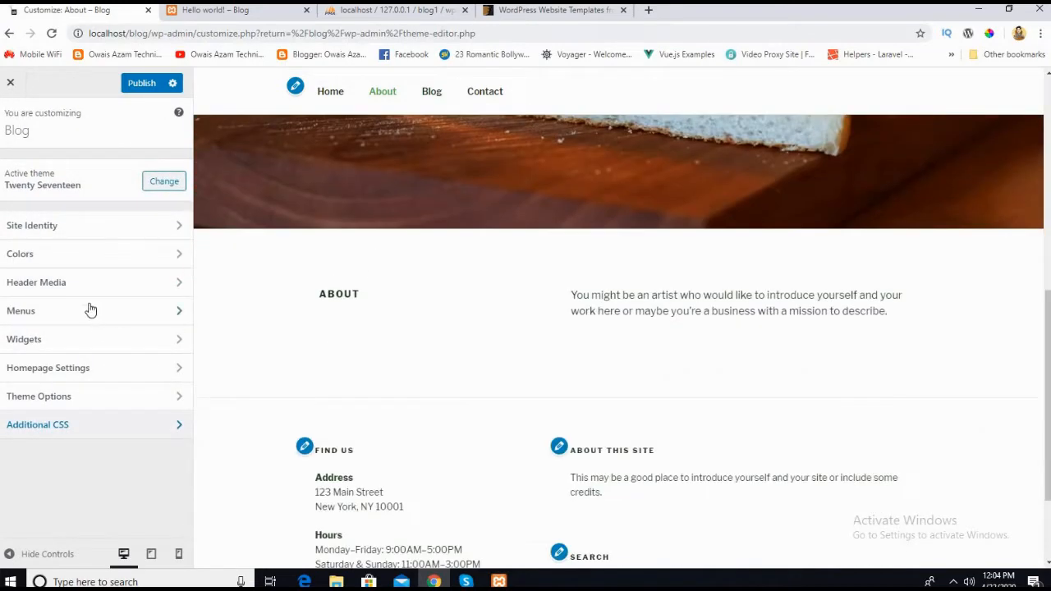
pyautogui.scroll(2, 441, 310)
pyautogui.scroll(1, 415, 271)
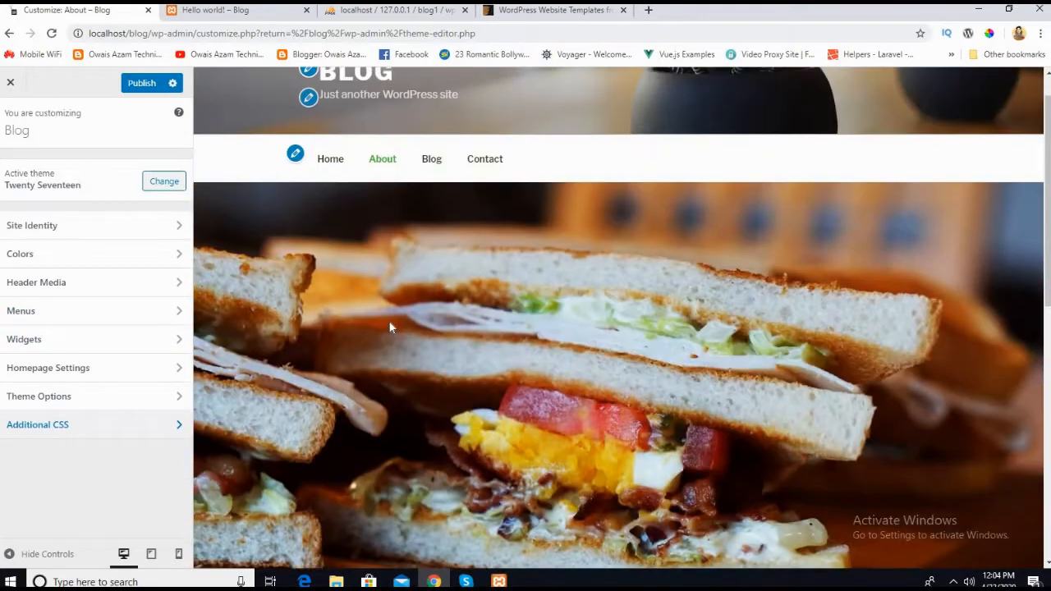
pyautogui.scroll(1, 389, 310)
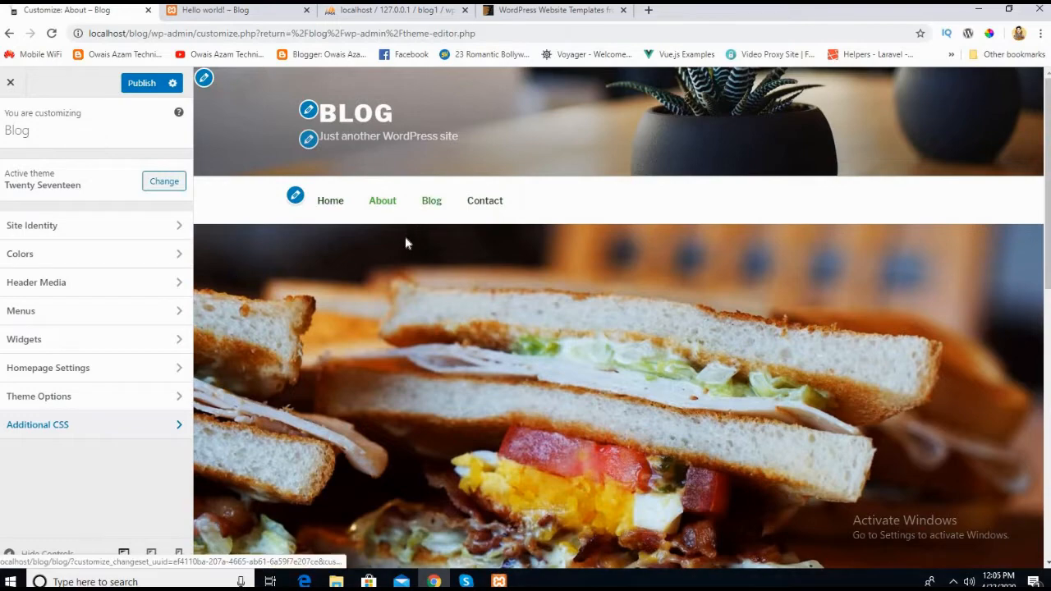
pyautogui.scroll(-3, 404, 236)
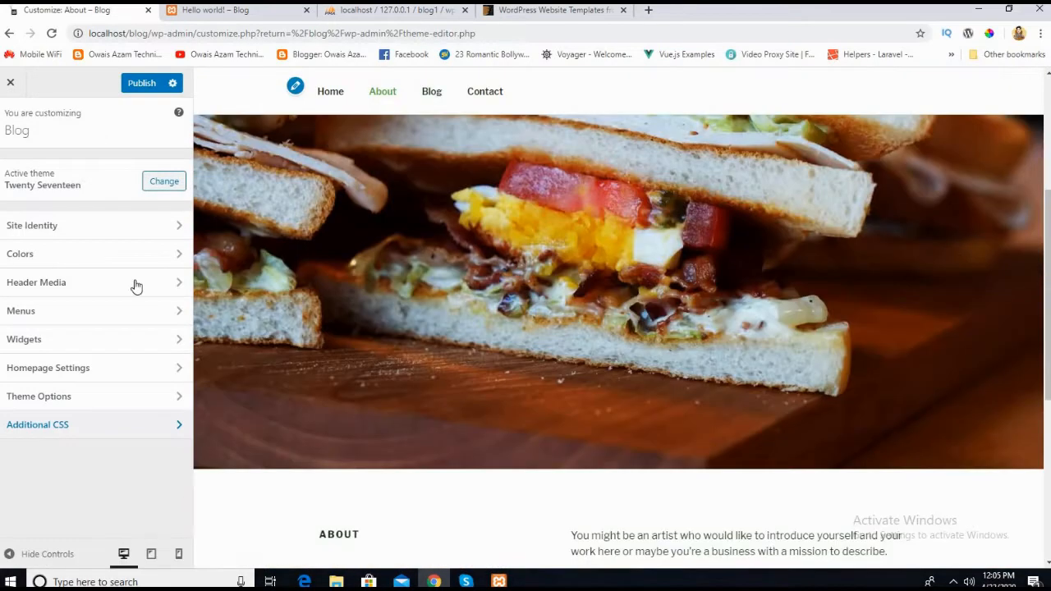
pyautogui.click(10, 83)
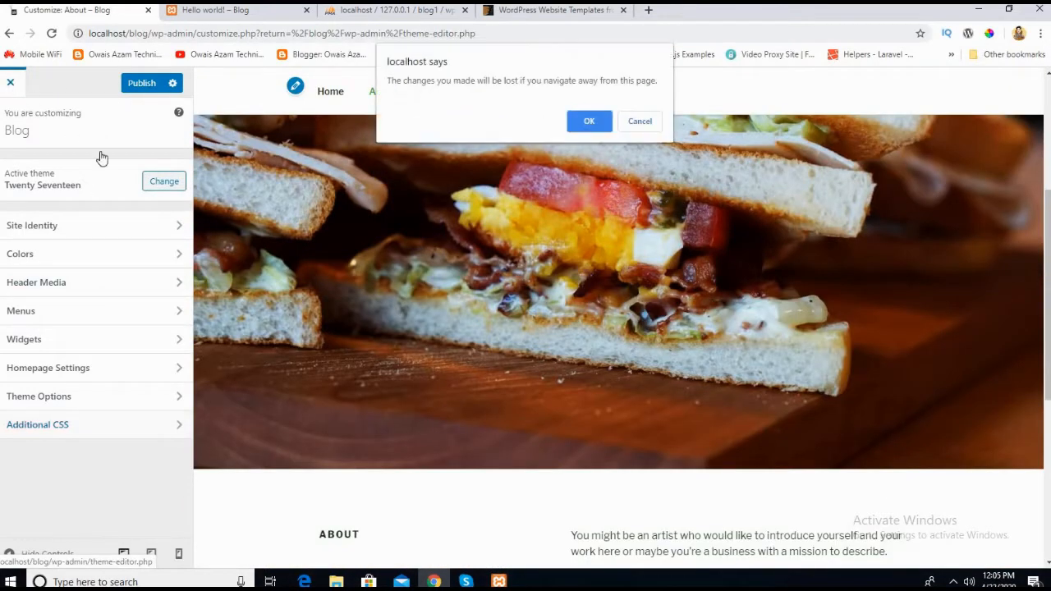
pyautogui.click(590, 121)
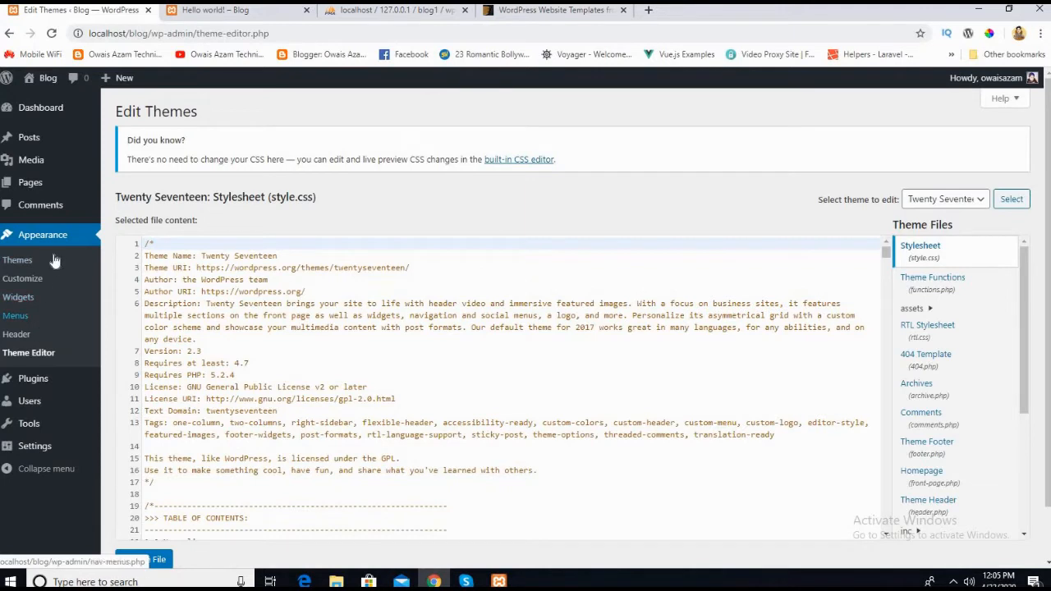
# Step: Open the Menus screen under Appearance and examine the Social Links Menu's items, settings and addable pages
pyautogui.click(16, 322)
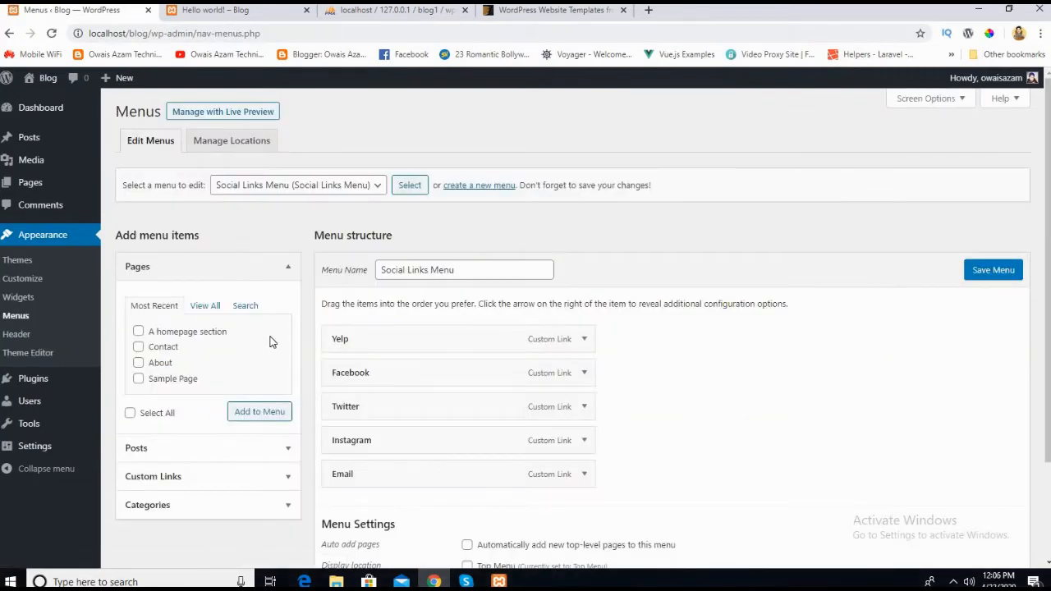
pyautogui.scroll(-2, 239, 296)
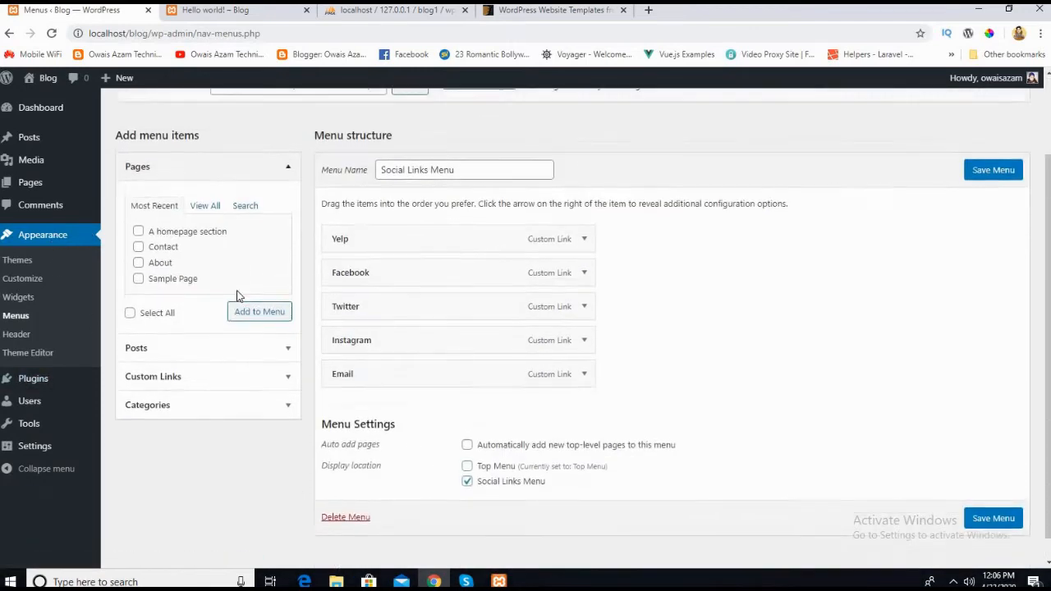
pyautogui.scroll(2, 238, 296)
pyautogui.scroll(-2, 370, 301)
pyautogui.scroll(2, 298, 284)
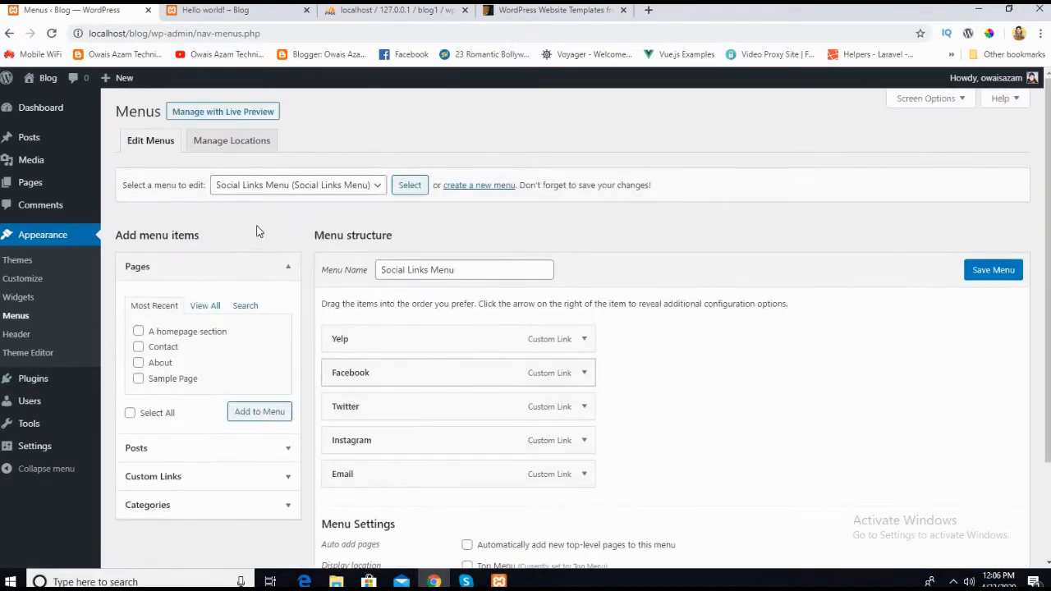
# Step: Open the blog's live home page to examine its header navigation, and return to the Menus screen
pyautogui.click(230, 10)
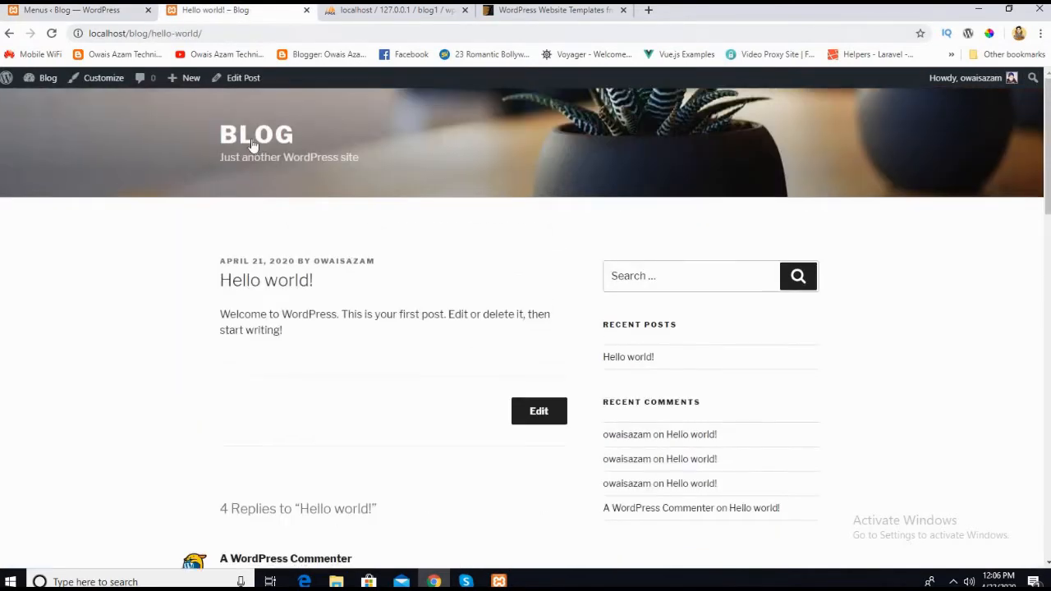
pyautogui.click(254, 141)
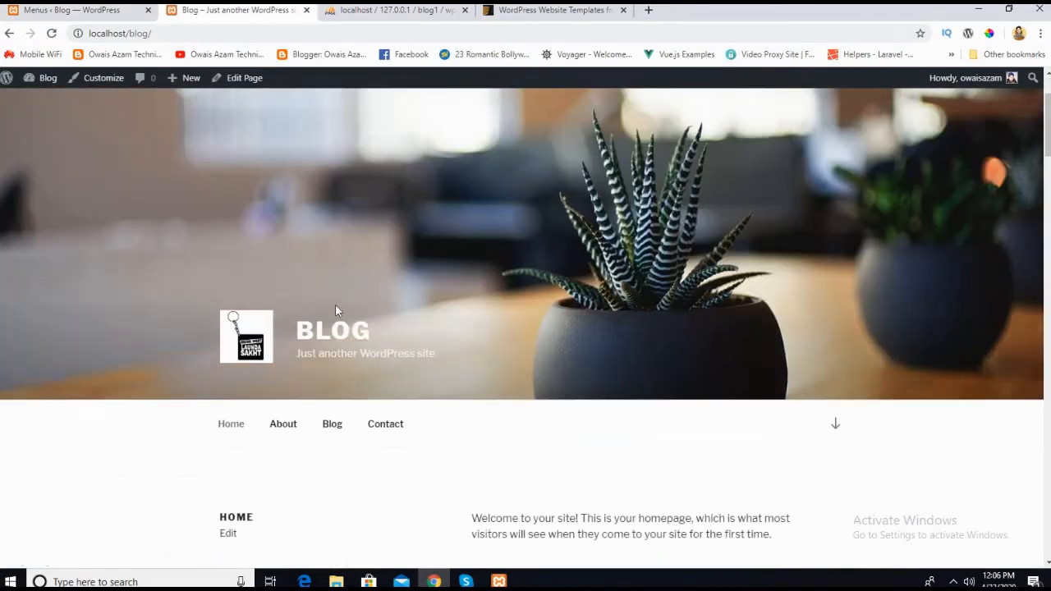
pyautogui.scroll(-3, 214, 262)
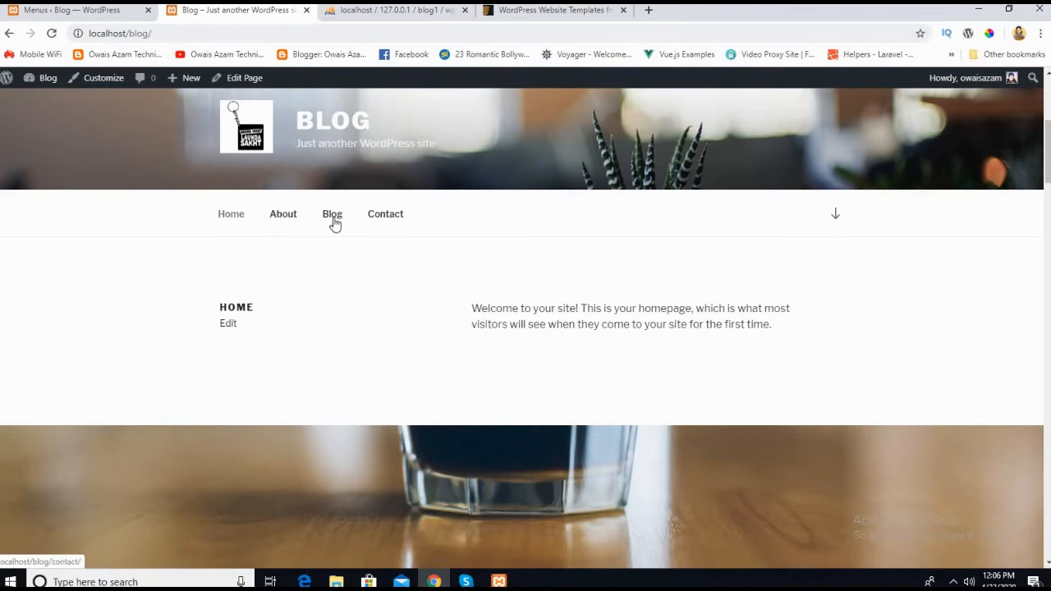
pyautogui.click(120, 13)
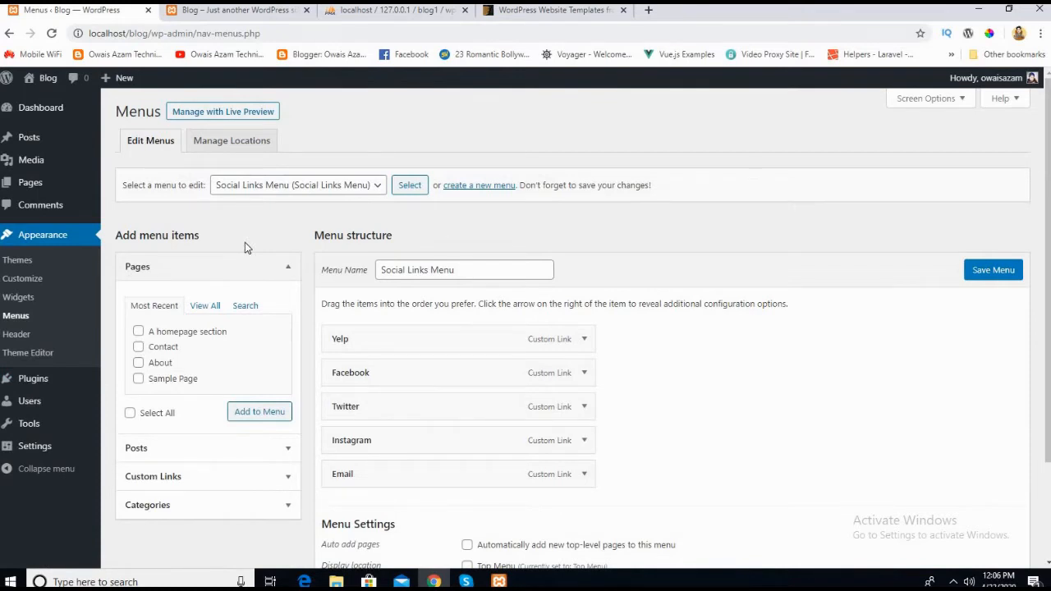
# Step: Show the menu location assignments and compare them with the top navigation and footer social links on the live home page
pyautogui.click(211, 143)
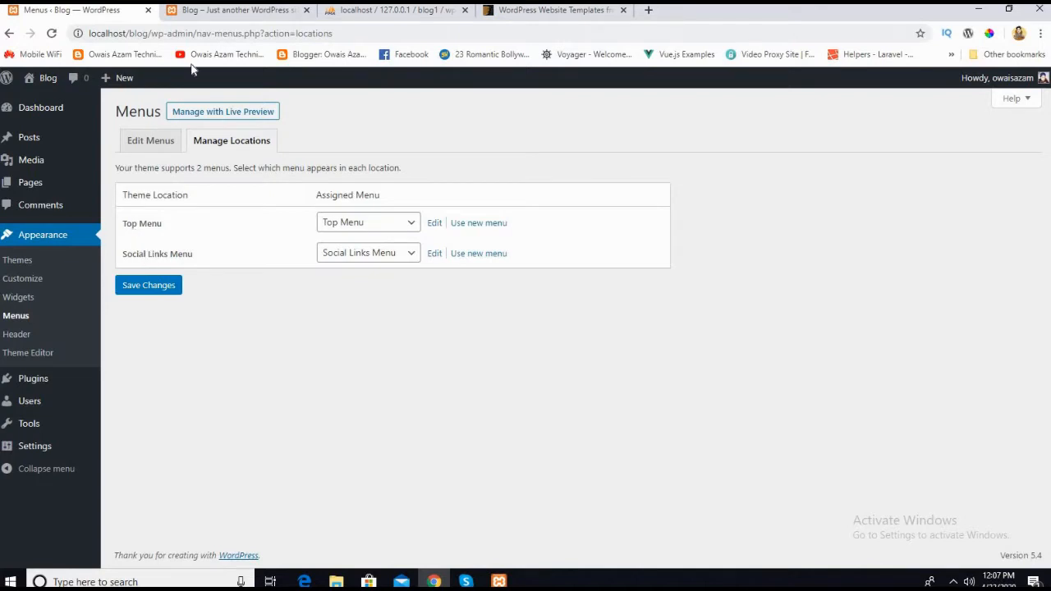
pyautogui.click(203, 18)
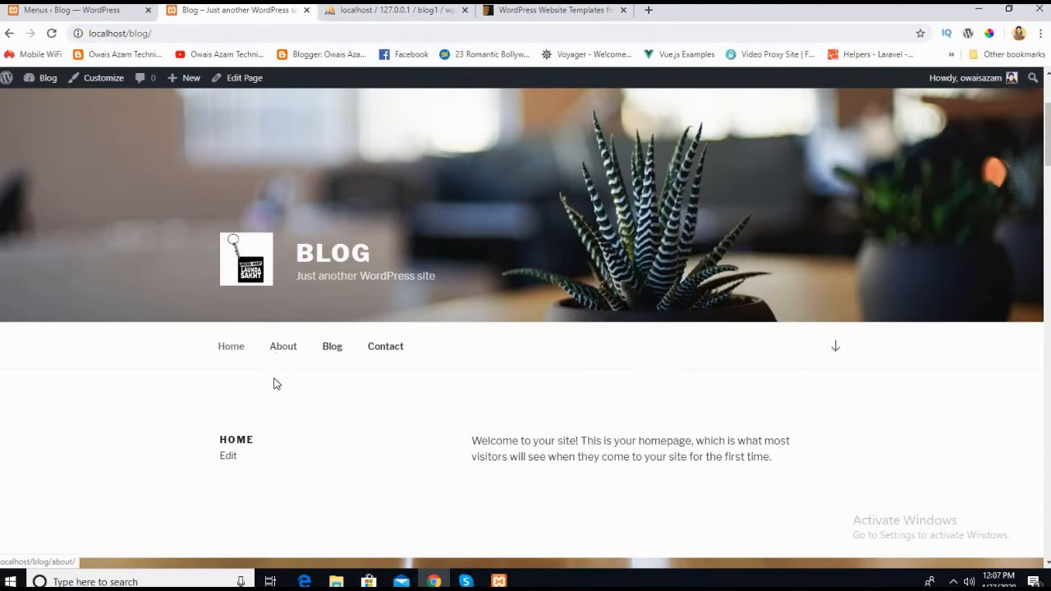
pyautogui.scroll(-5, 275, 382)
pyautogui.scroll(-15, 274, 383)
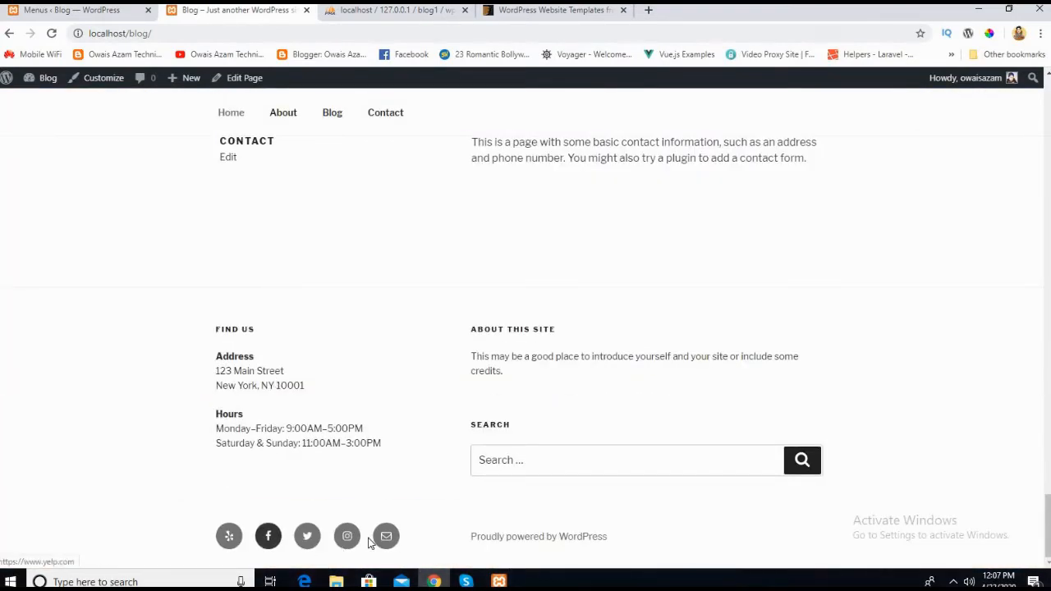
pyautogui.click(66, 9)
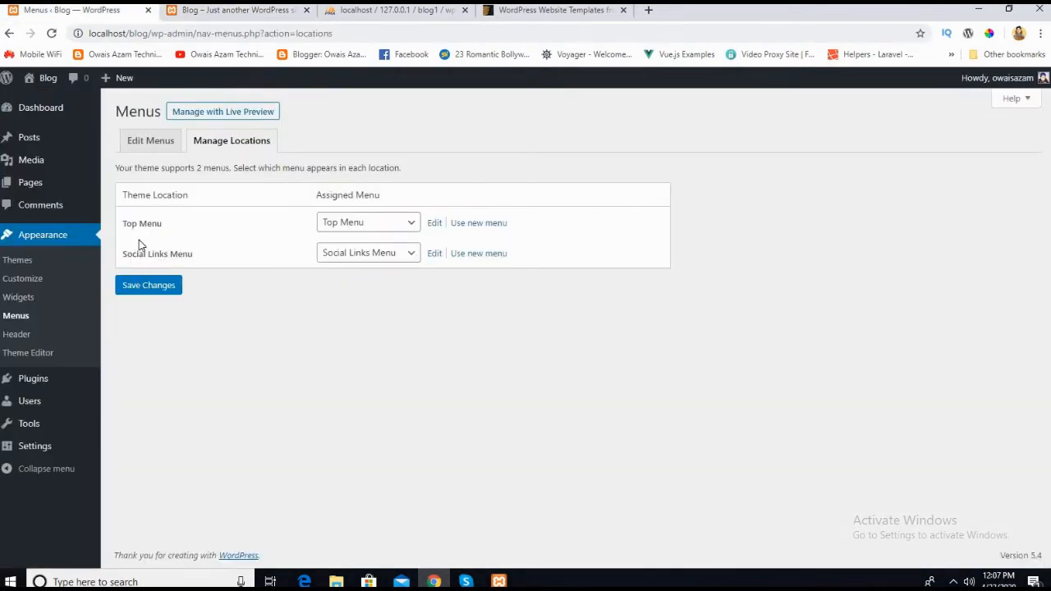
pyautogui.click(204, 11)
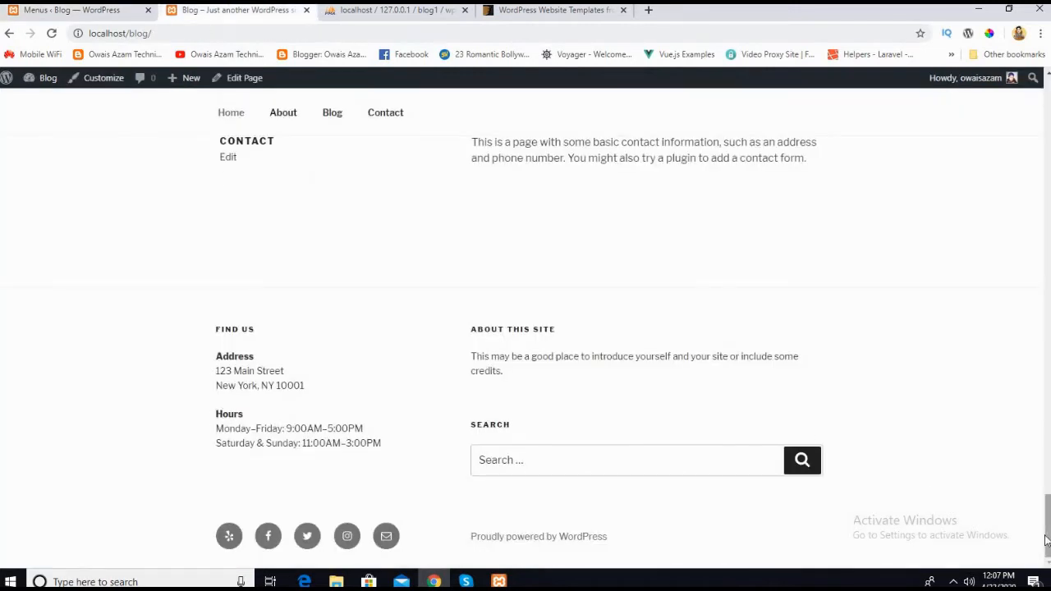
pyautogui.click(98, 10)
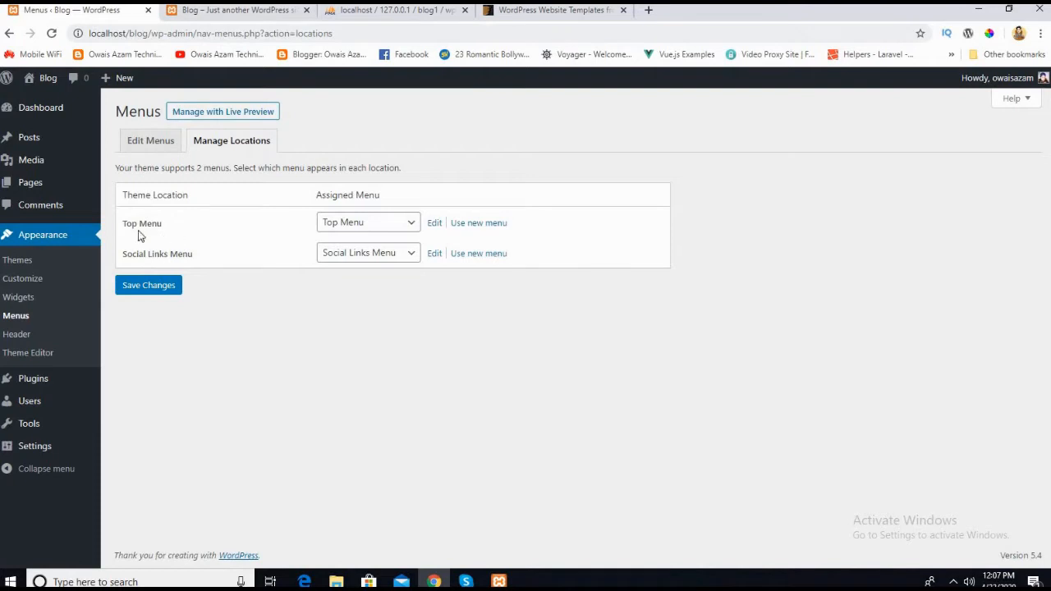
# Step: Assign the Social Links Menu to the Top Menu location and save the menu locations
pyautogui.click(336, 231)
pyautogui.click(338, 265)
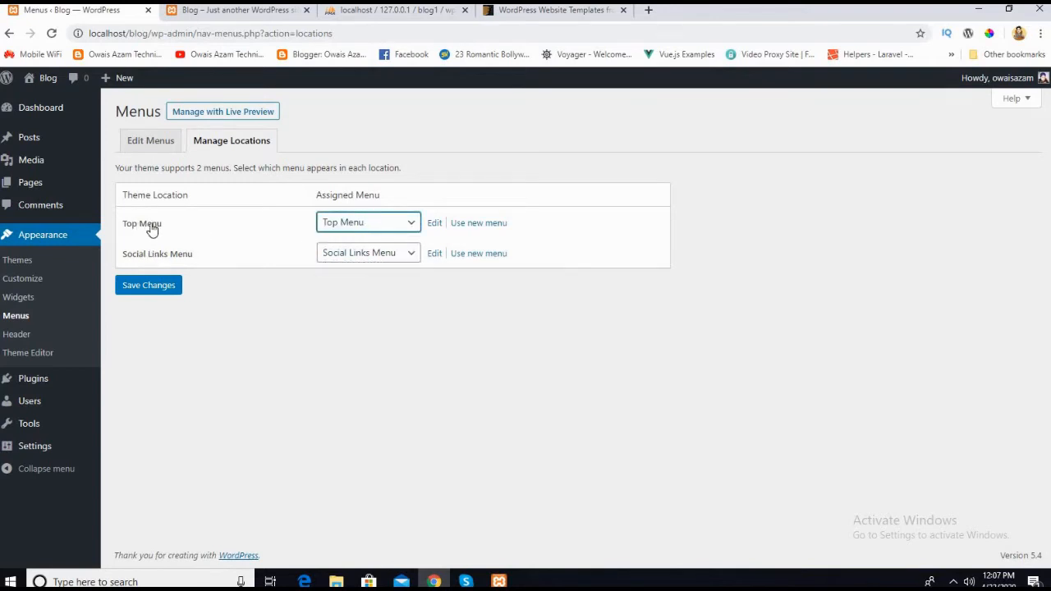
pyautogui.click(364, 228)
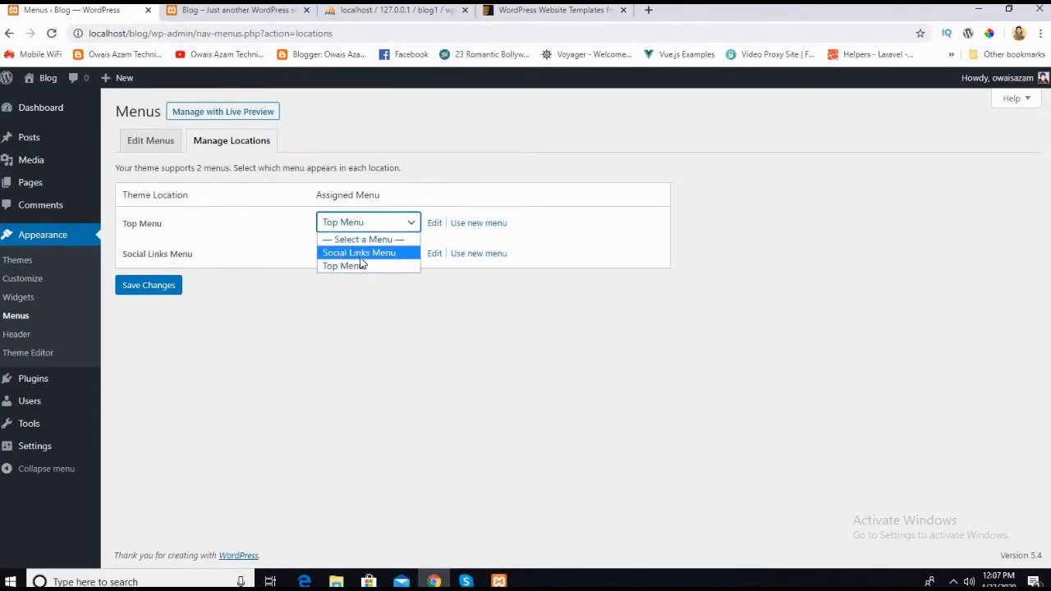
pyautogui.click(341, 273)
pyautogui.click(343, 228)
pyautogui.click(347, 254)
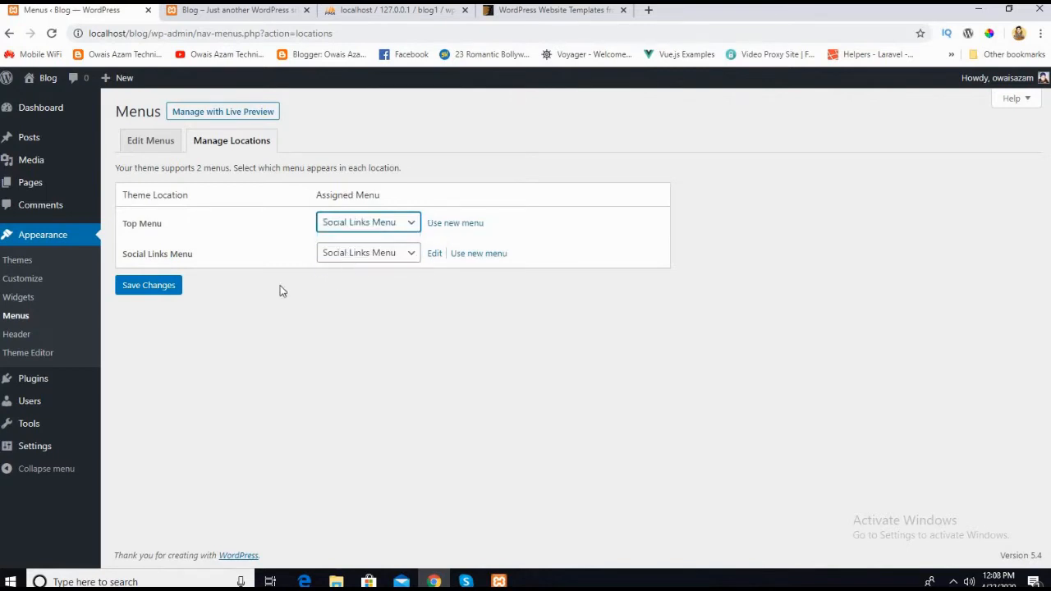
pyautogui.click(148, 286)
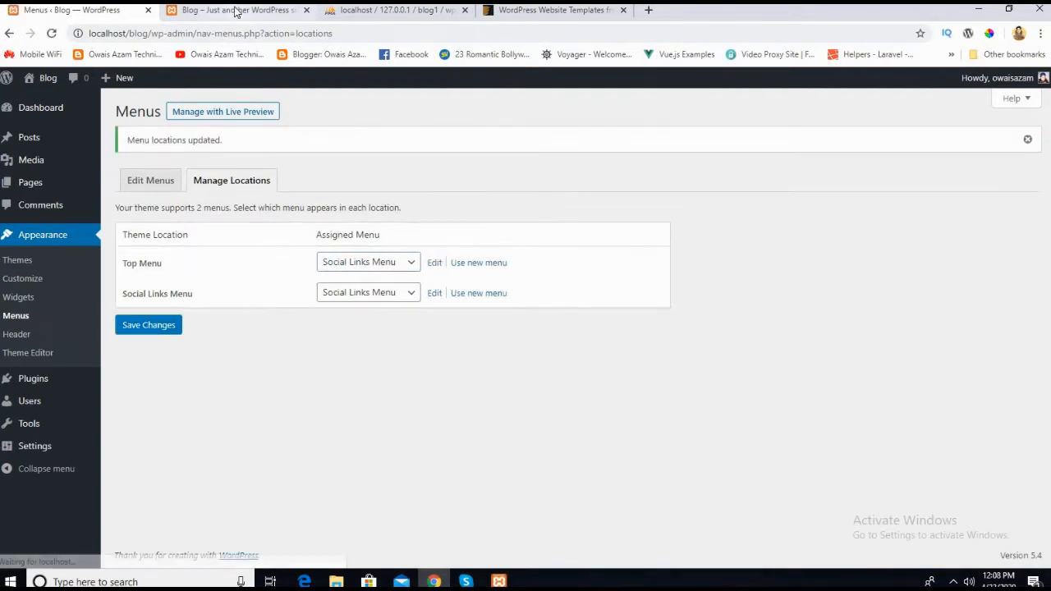
# Step: Reload the blog's live home page and check which links its top navigation contains
pyautogui.click(237, 10)
pyautogui.scroll(3, 271, 121)
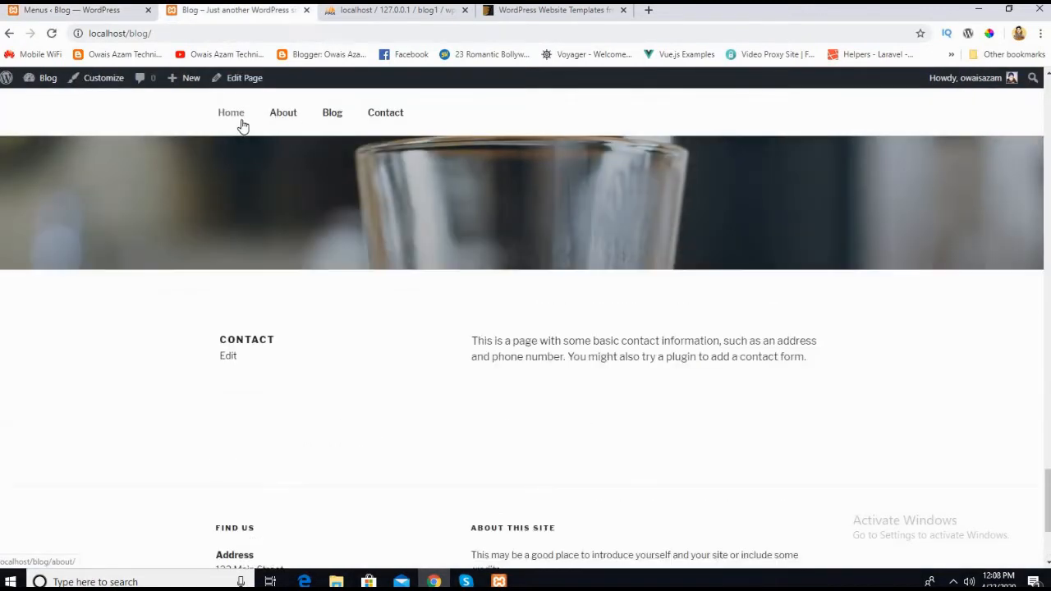
pyautogui.click(52, 35)
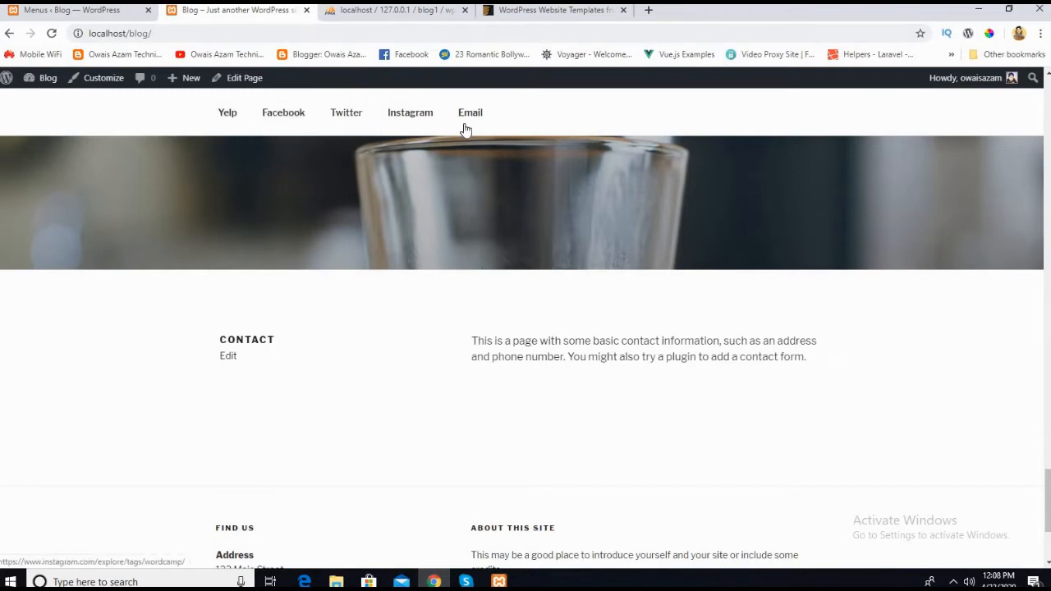
# Step: Assign Top Menu to the Top Menu location again and save the menu locations
pyautogui.click(49, 9)
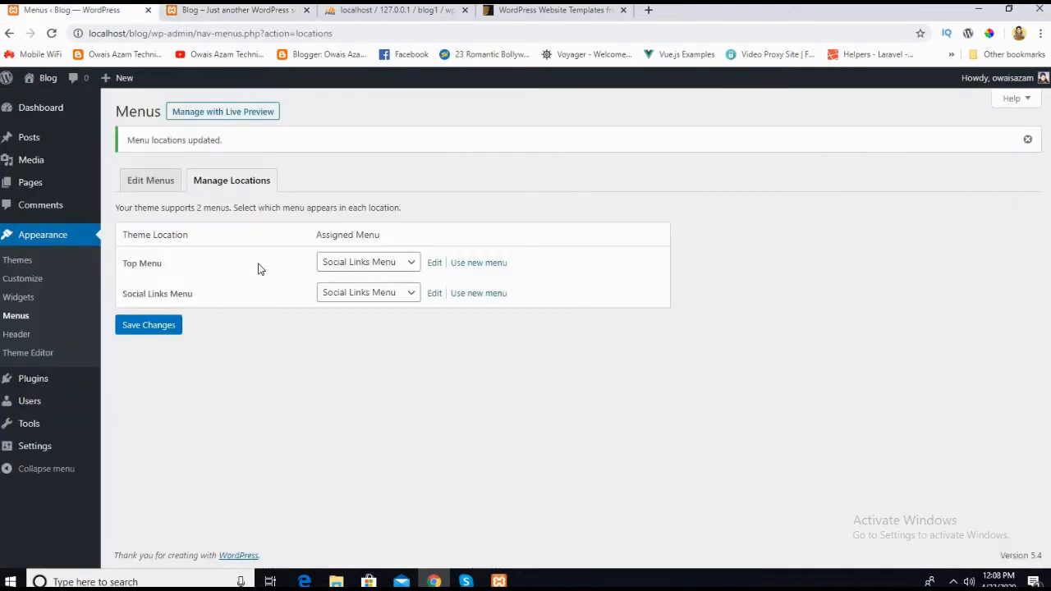
pyautogui.click(329, 271)
pyautogui.click(337, 305)
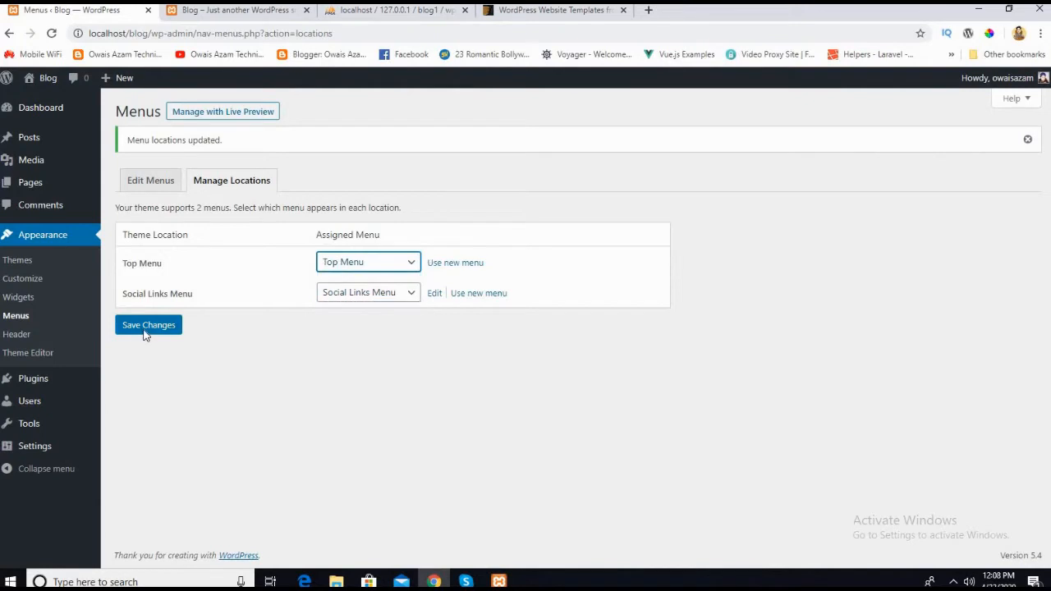
pyautogui.click(148, 325)
# Step: Reload the blog's live home page and check its top navigation after reassigning Top Menu
pyautogui.click(209, 11)
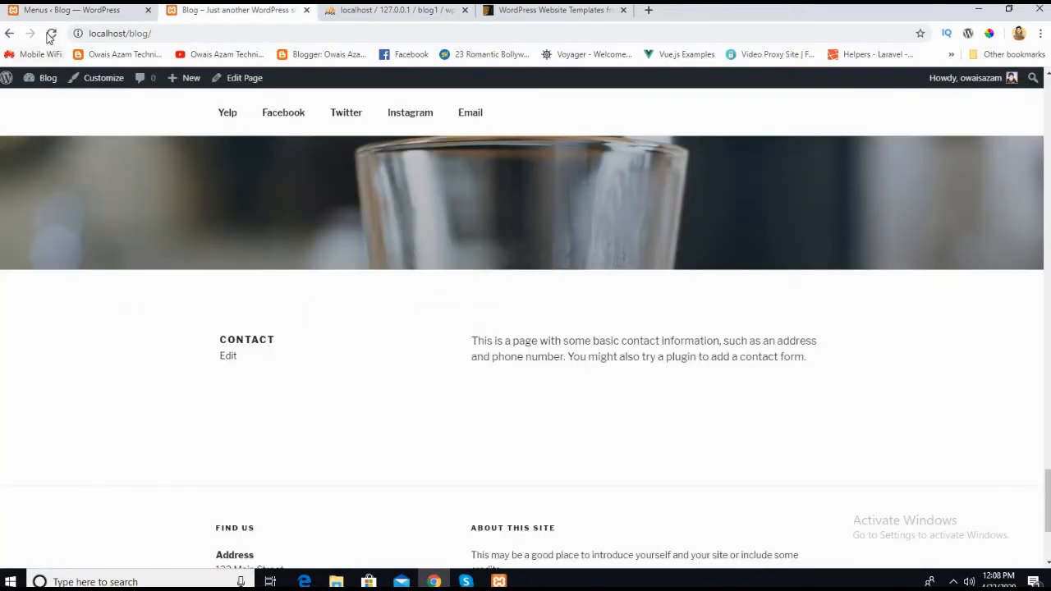
pyautogui.click(51, 34)
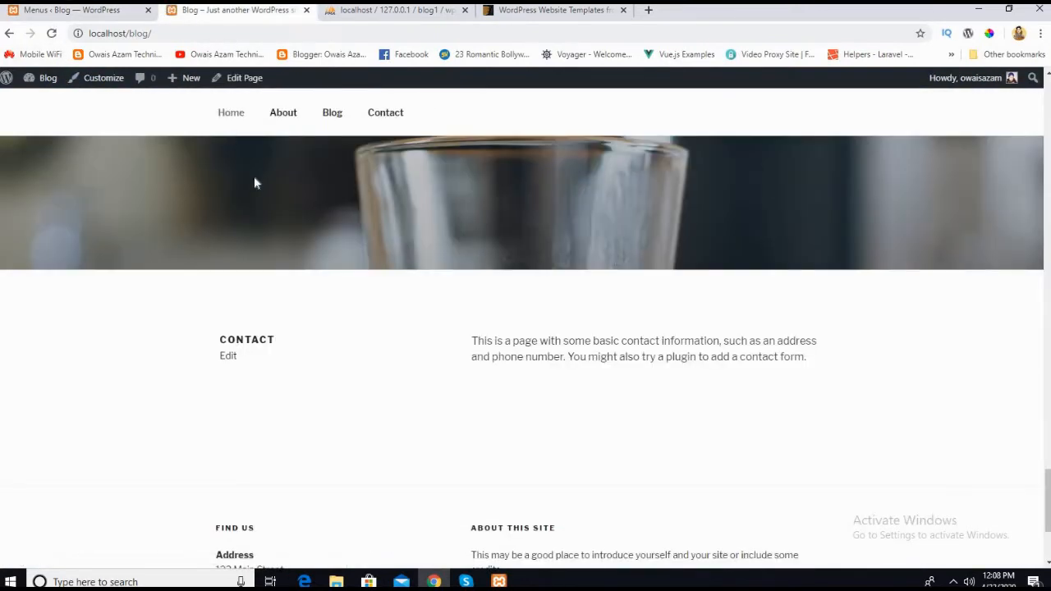
pyautogui.click(82, 10)
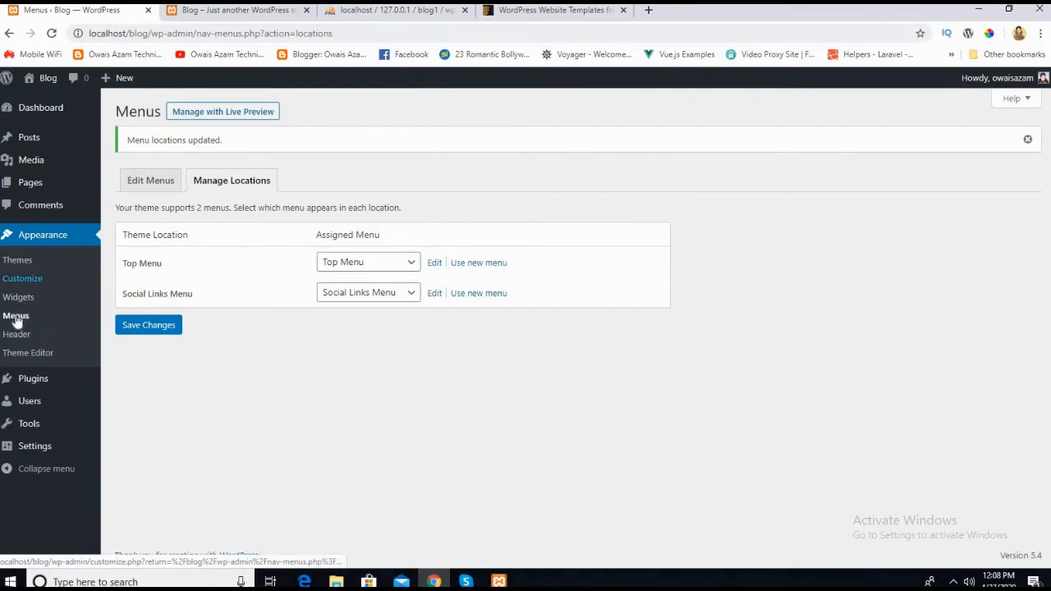
# Step: Create a new navigation menu named Main Menu
pyautogui.click(138, 182)
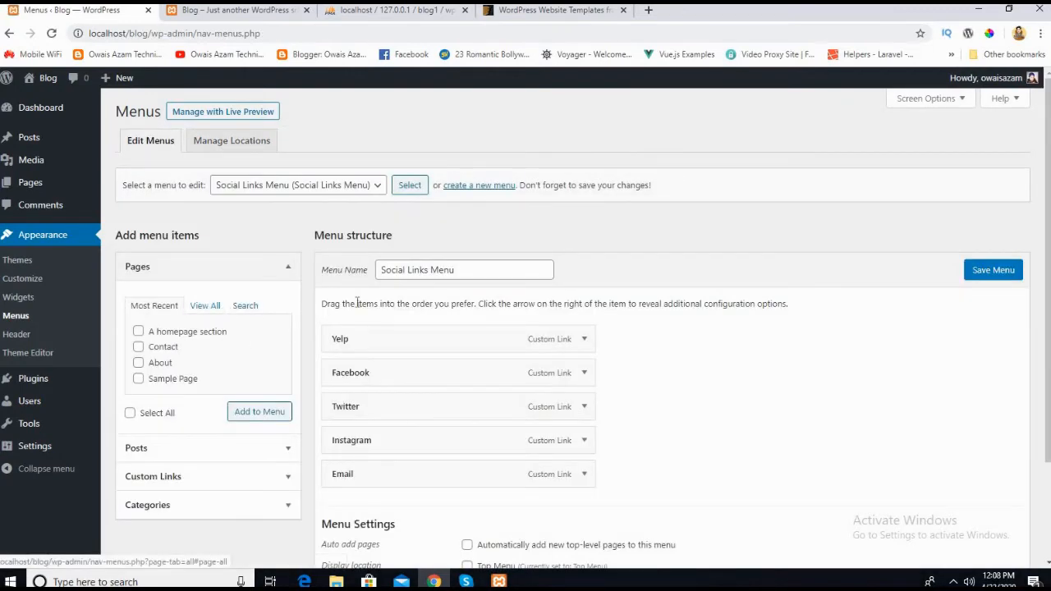
pyautogui.scroll(-2, 353, 301)
pyautogui.scroll(2, 329, 301)
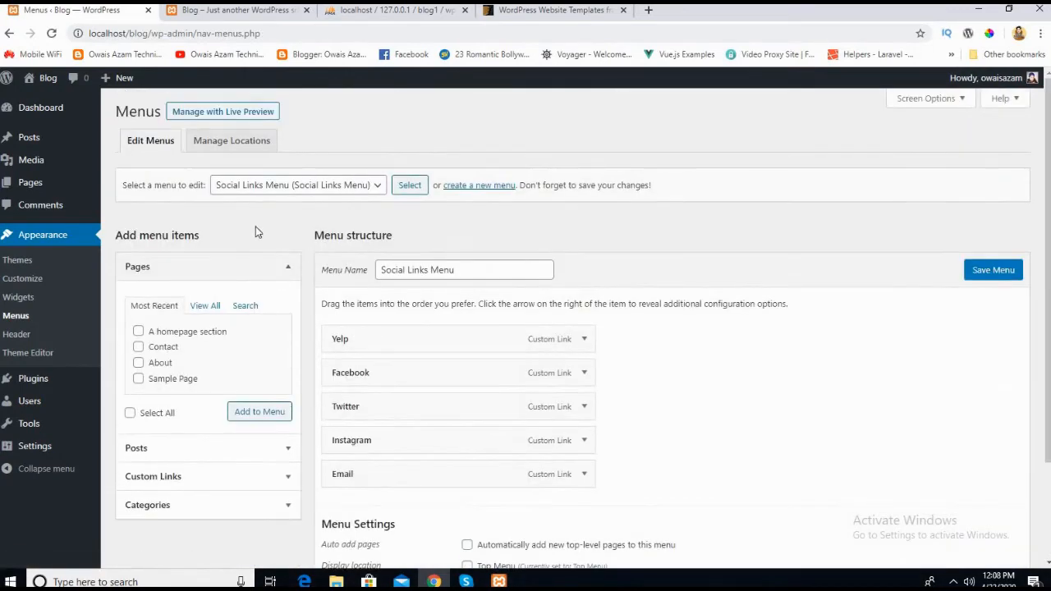
pyautogui.click(458, 186)
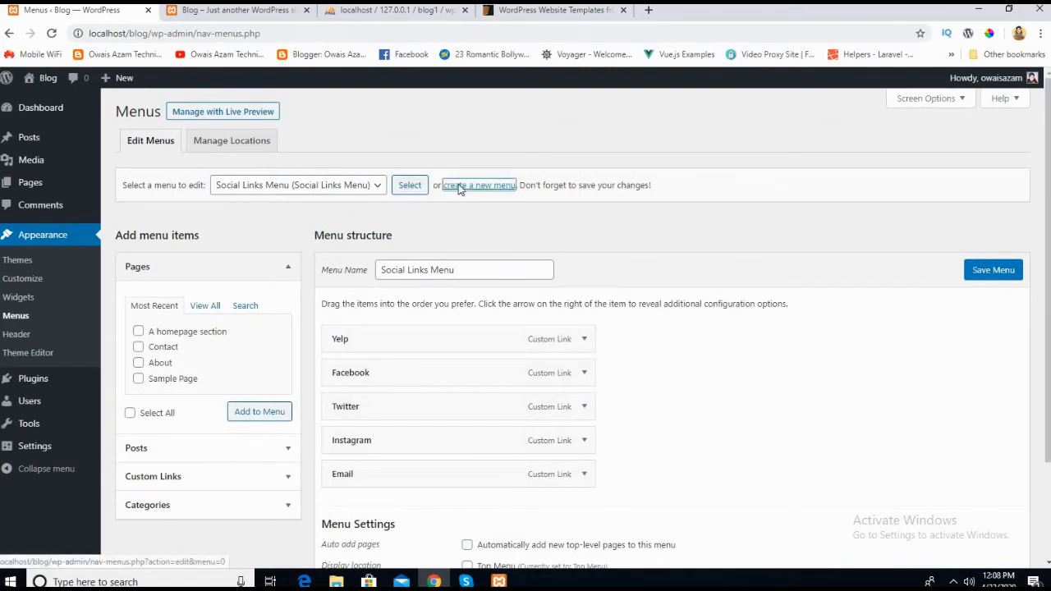
pyautogui.click(417, 274)
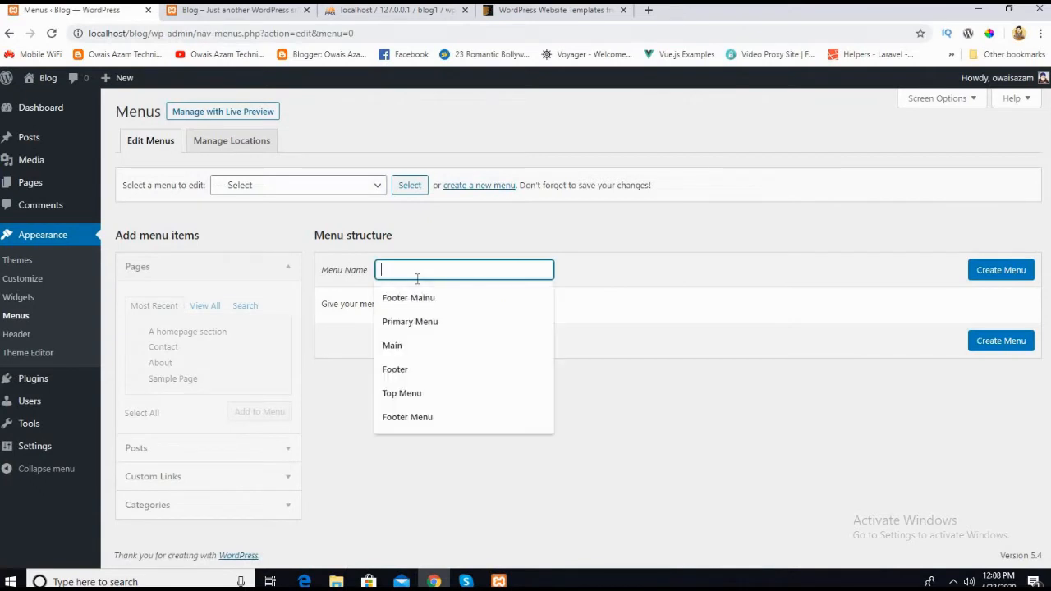
pyautogui.write('Main ')
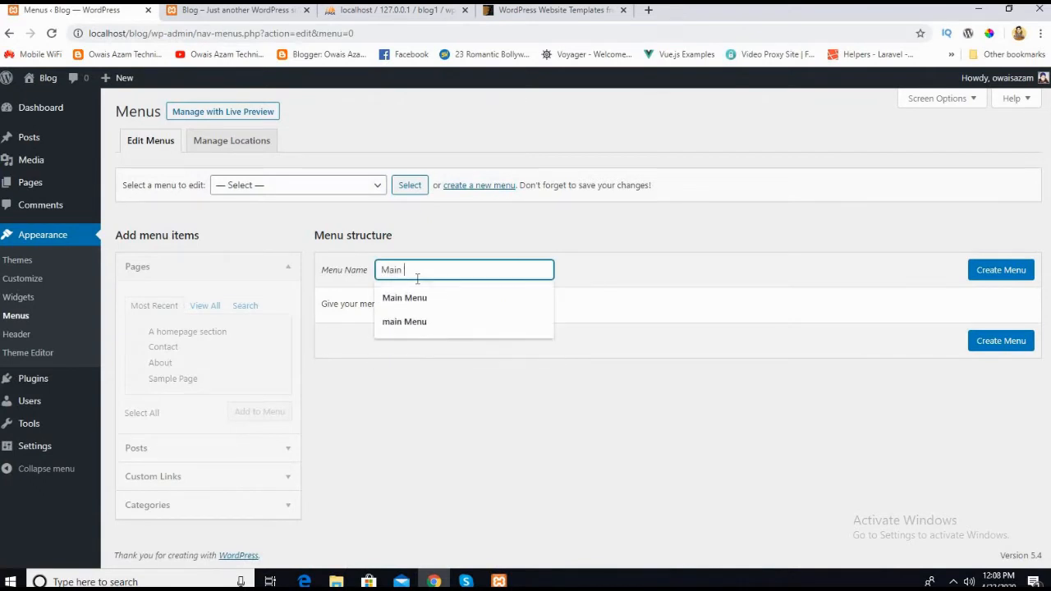
pyautogui.write('Ma')
pyautogui.write('enu')
pyautogui.click(1004, 271)
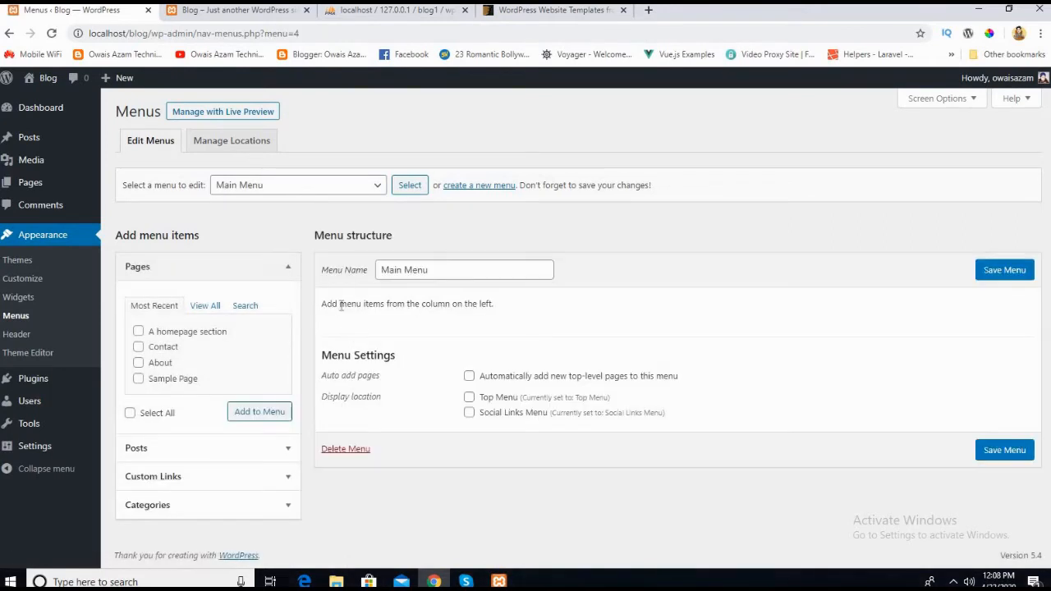
# Step: Choose Main Menu as the menu to edit and load its structure
pyautogui.click(261, 189)
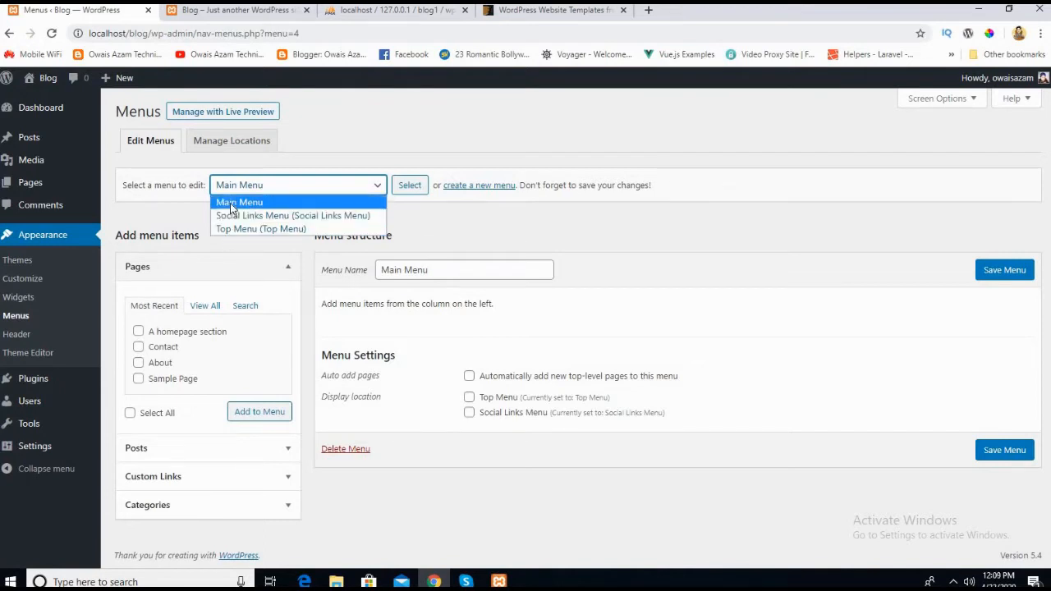
pyautogui.click(230, 203)
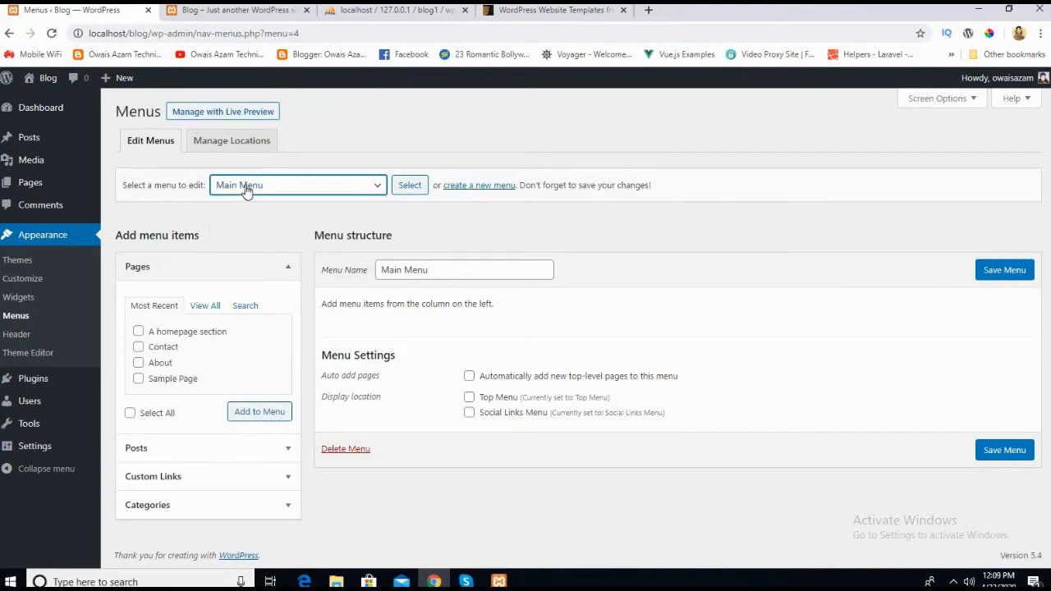
pyautogui.click(413, 190)
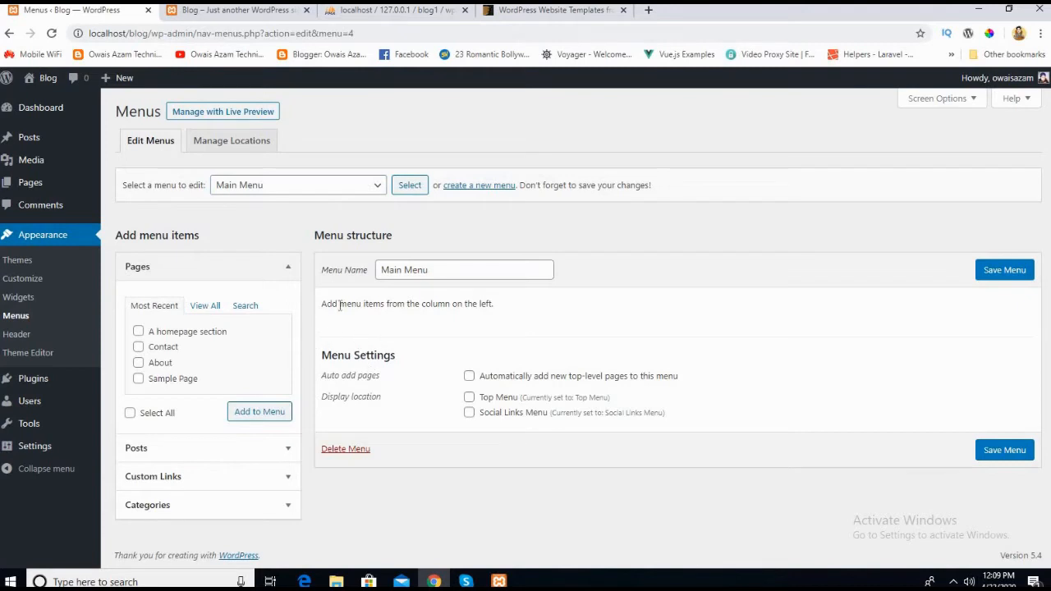
# Step: Look through all pages, the posts and the custom link fields available as menu items for Main Menu
pyautogui.click(205, 306)
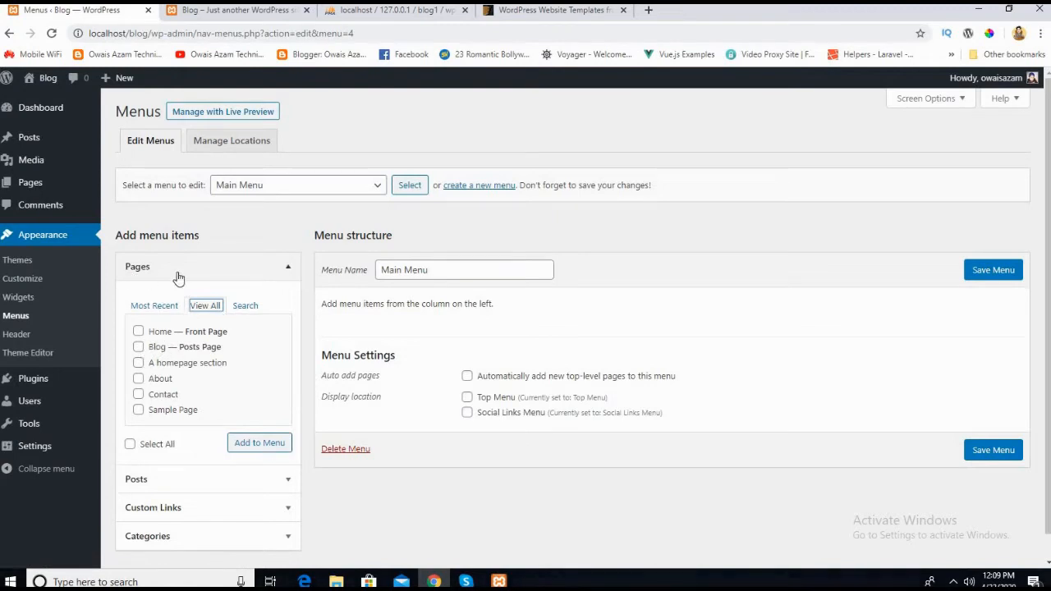
pyautogui.click(263, 266)
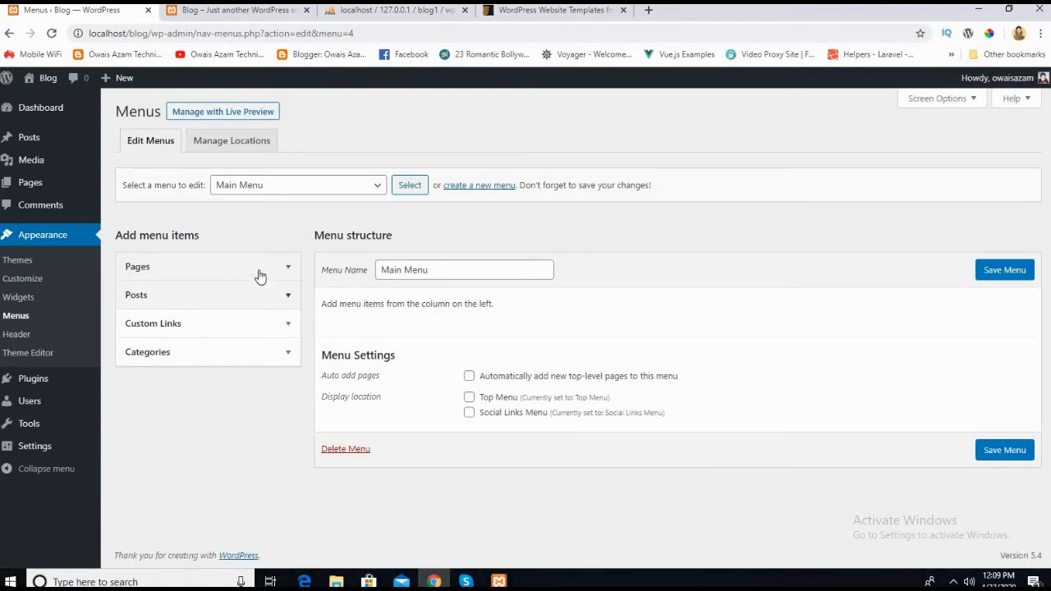
pyautogui.click(260, 275)
pyautogui.scroll(-1, 197, 411)
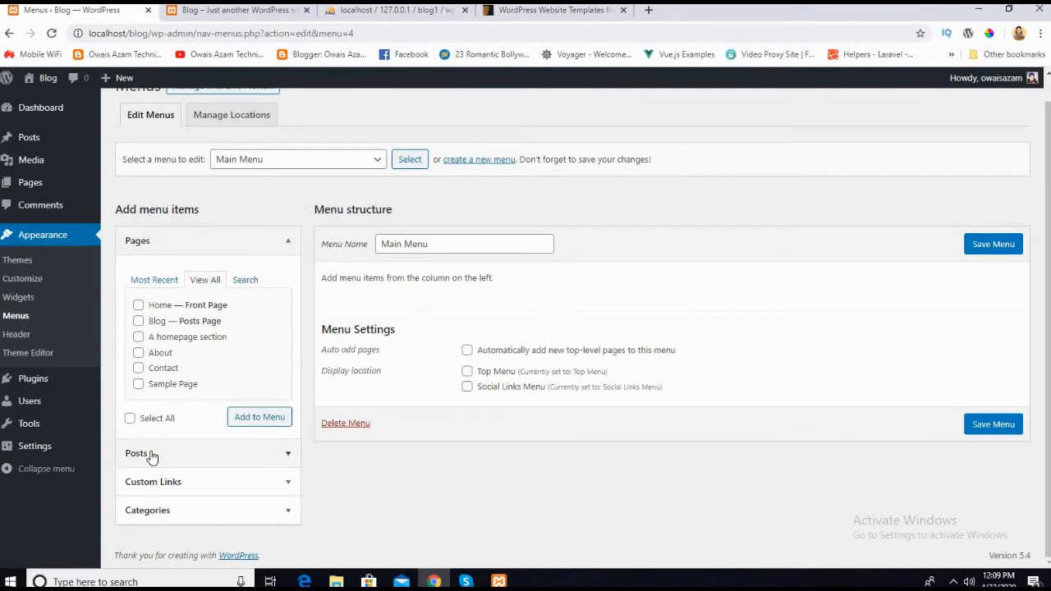
pyautogui.click(152, 457)
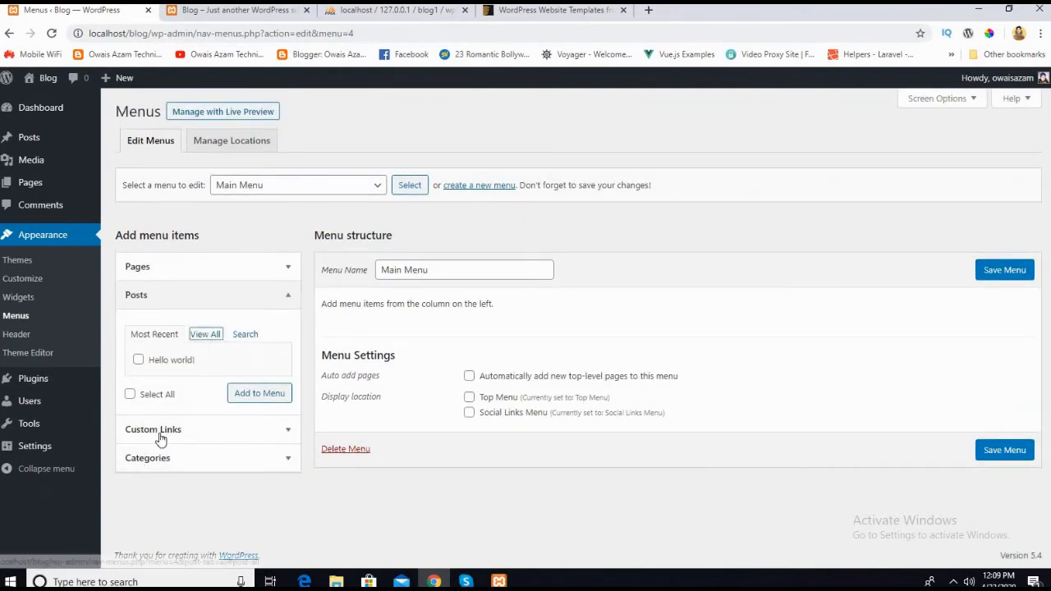
pyautogui.click(160, 430)
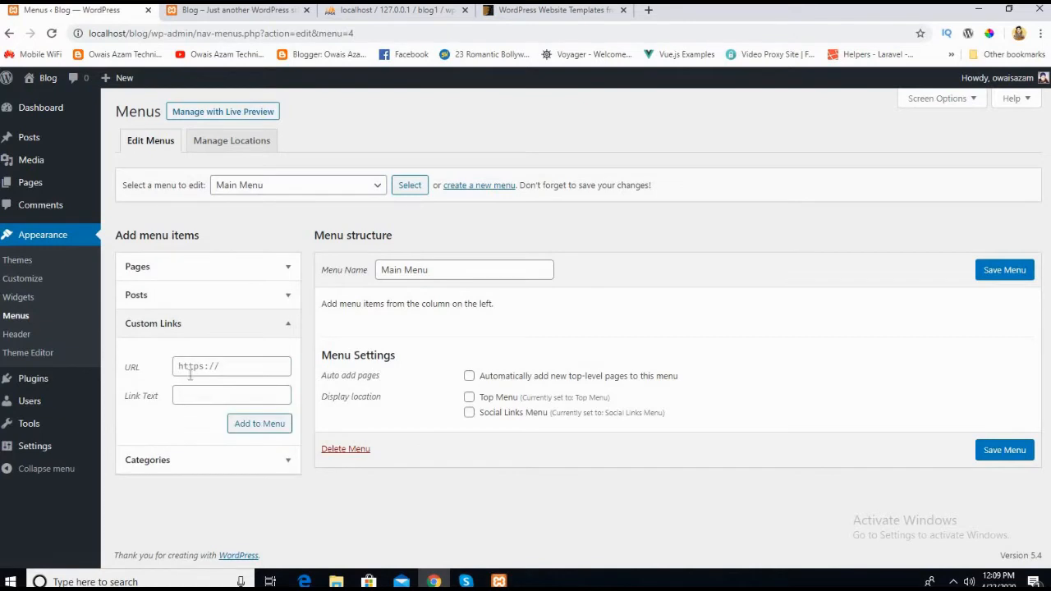
pyautogui.click(216, 333)
pyautogui.click(165, 271)
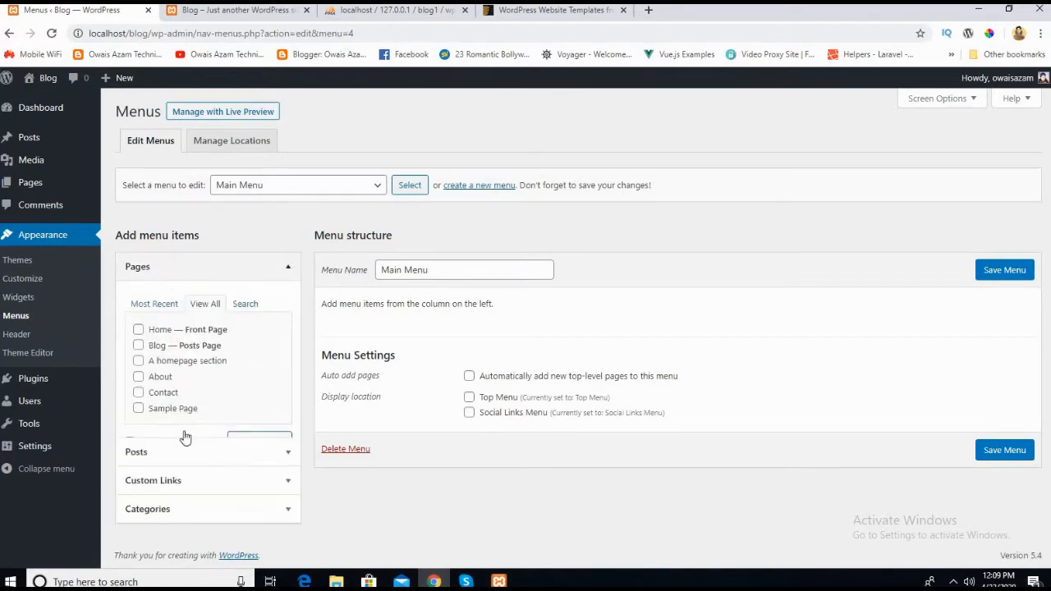
# Step: Check which pages the top navigation of the live home page links to, and return to the menu editor
pyautogui.click(238, 10)
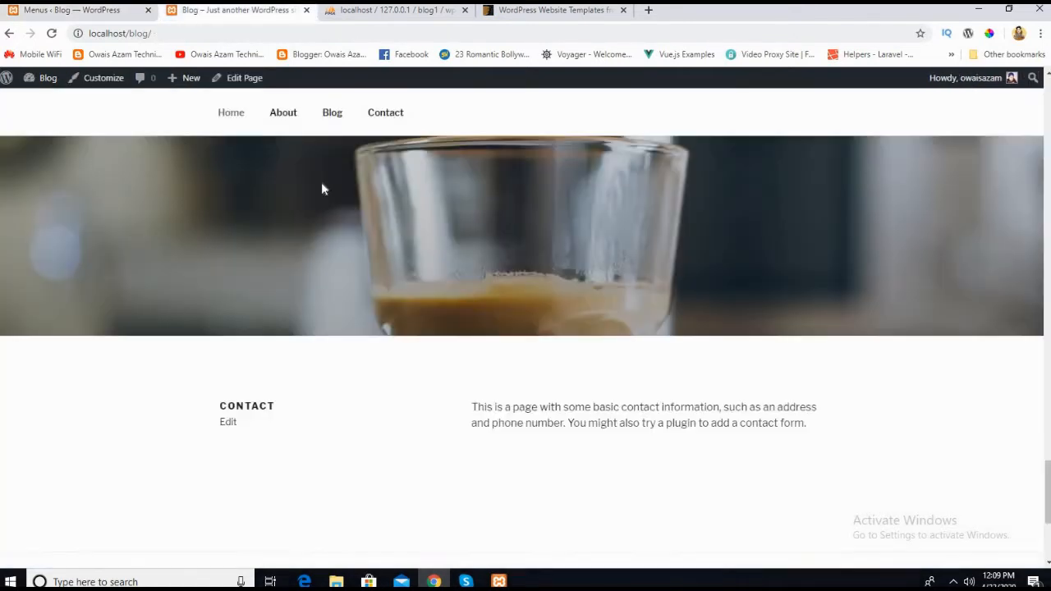
pyautogui.scroll(3, 321, 156)
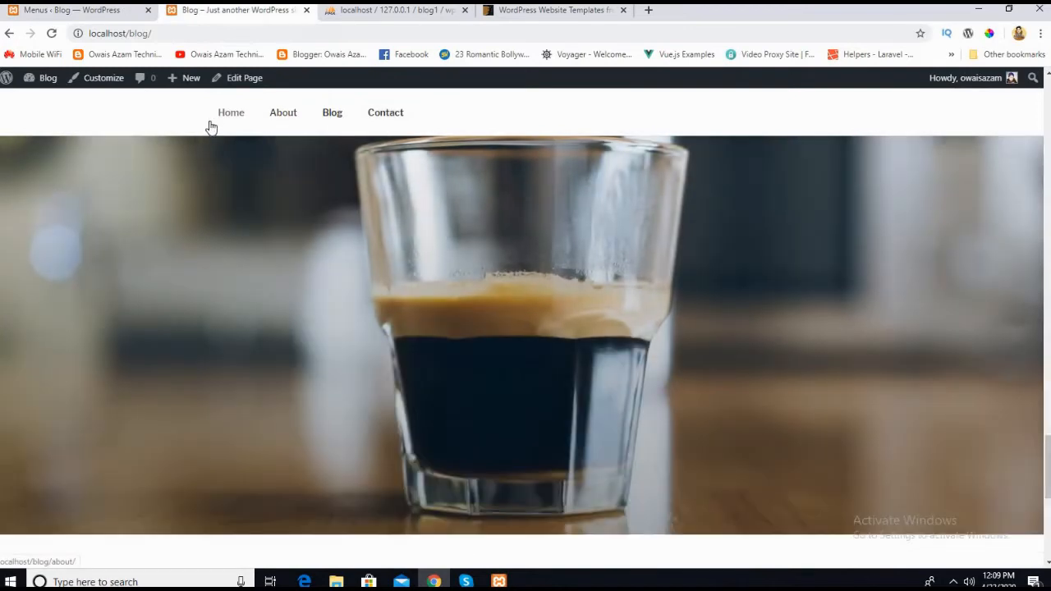
pyautogui.click(84, 15)
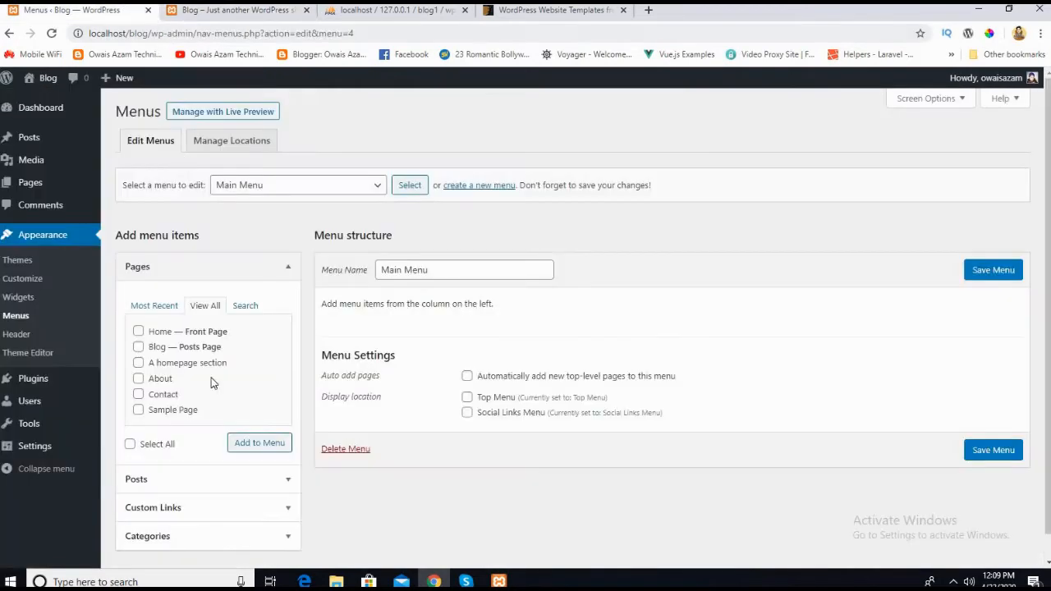
# Step: Add the Home, Blog, About and Contact pages to Main Menu and save the menu
pyautogui.click(139, 333)
pyautogui.click(139, 355)
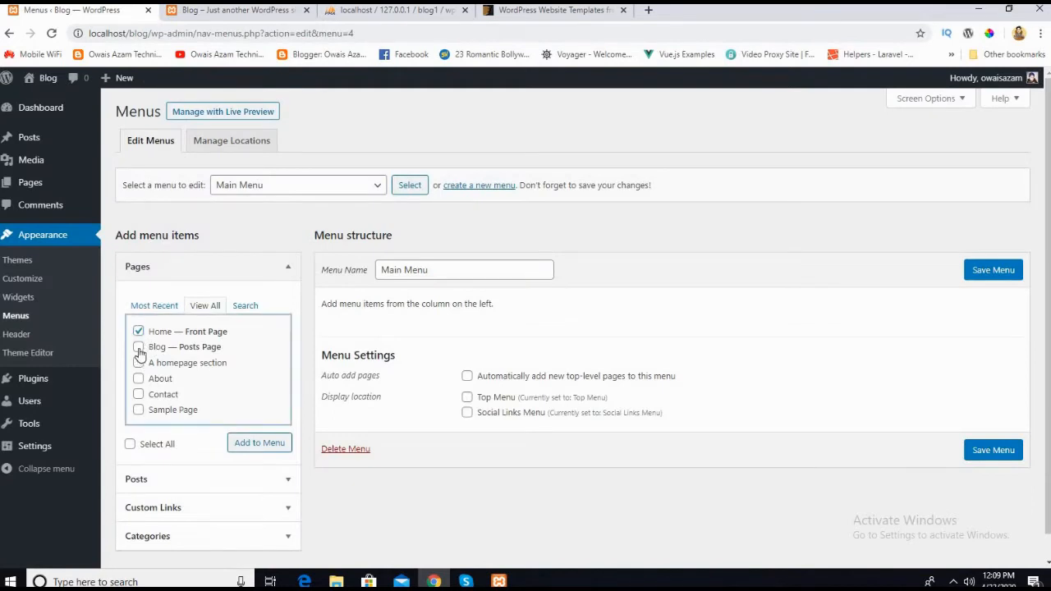
pyautogui.click(139, 347)
pyautogui.click(138, 379)
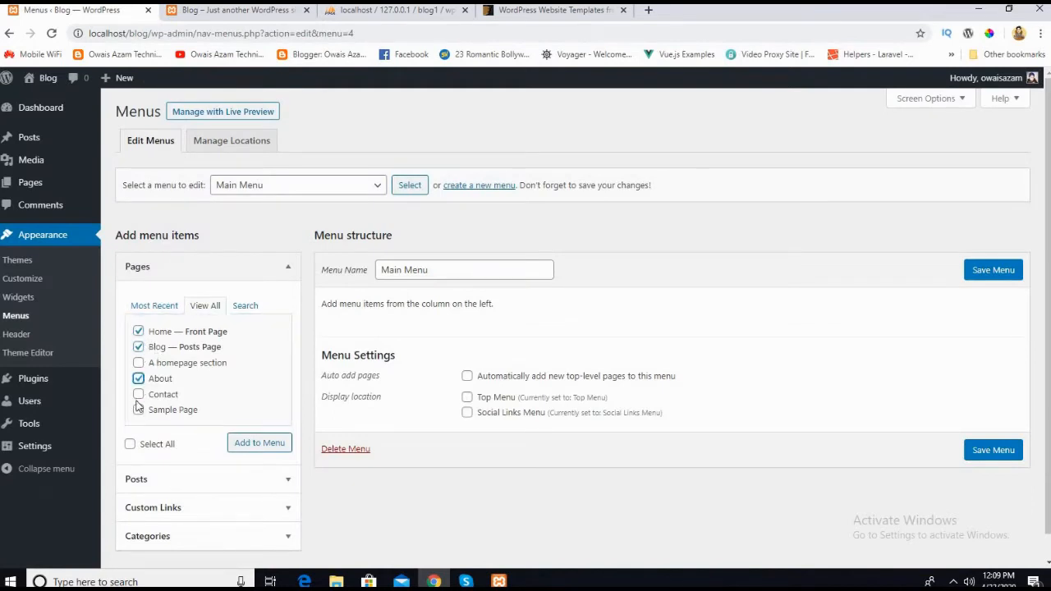
pyautogui.click(138, 395)
pyautogui.click(253, 444)
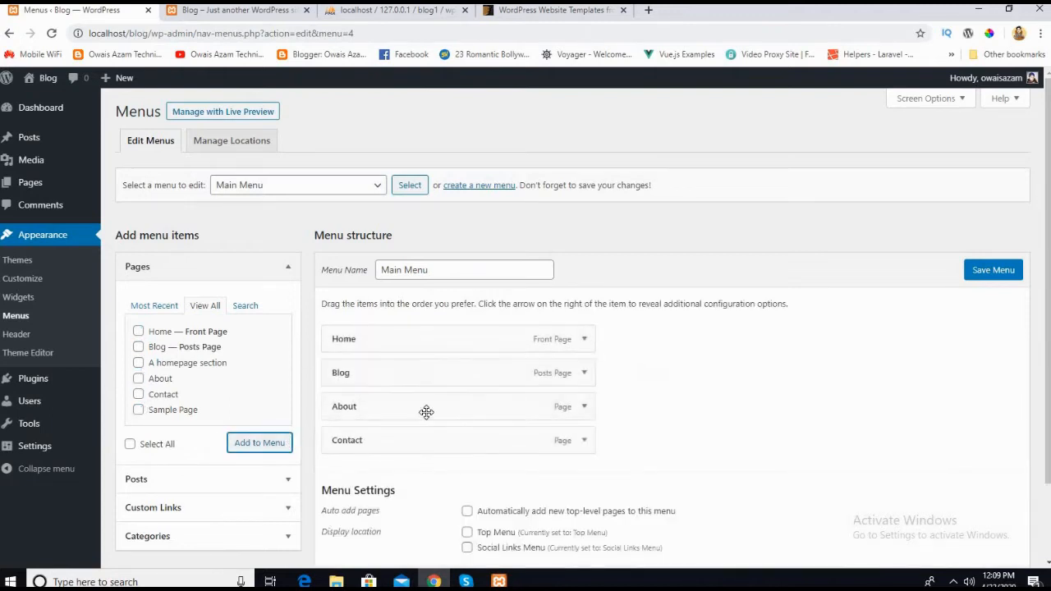
pyautogui.click(980, 277)
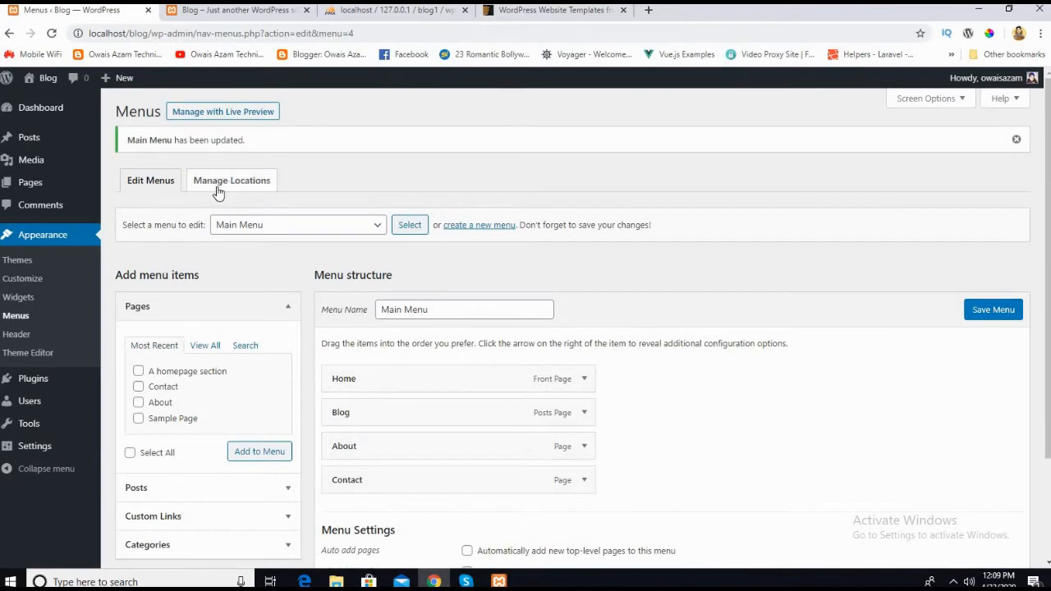
# Step: Assign Main Menu to the Top Menu location and save the menu locations
pyautogui.click(217, 187)
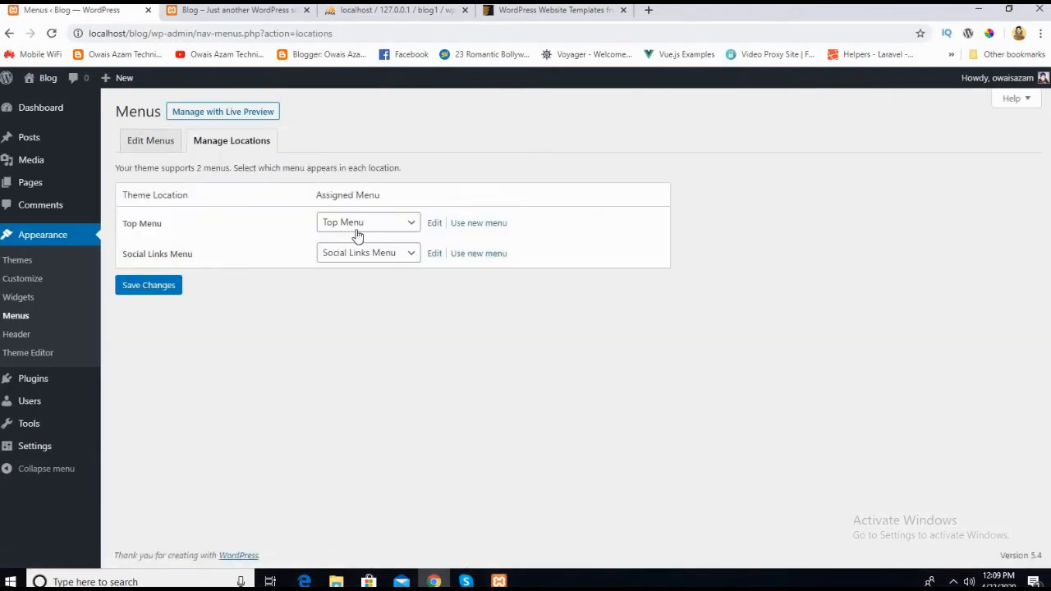
pyautogui.click(355, 232)
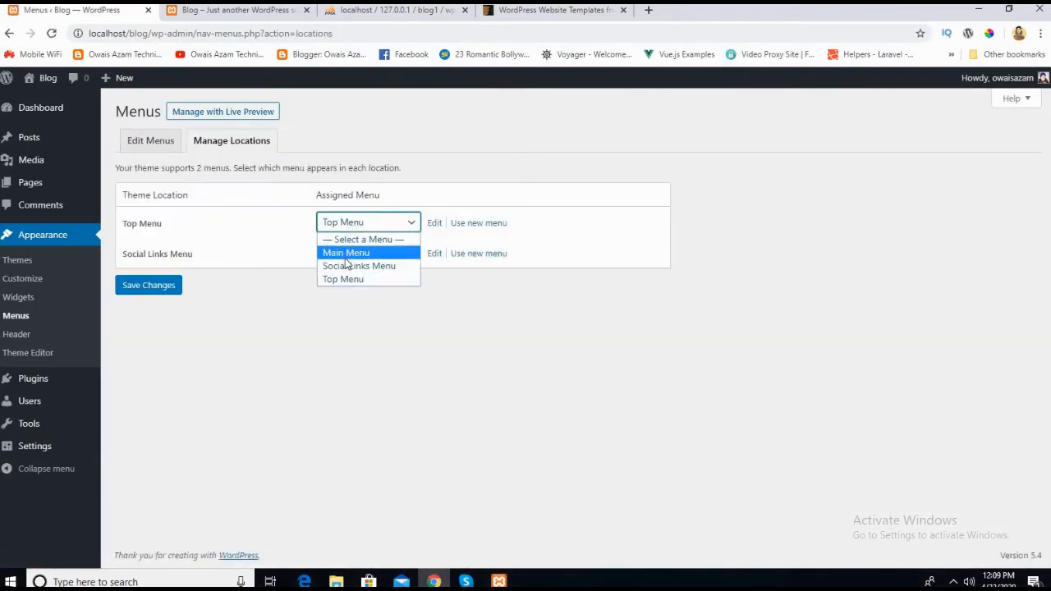
pyautogui.click(340, 254)
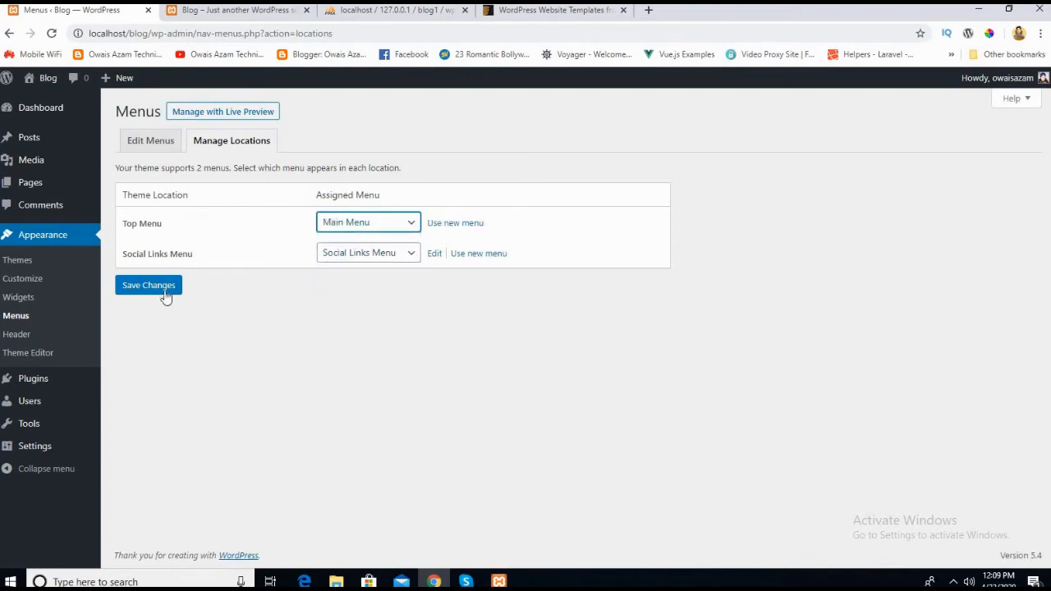
pyautogui.click(136, 289)
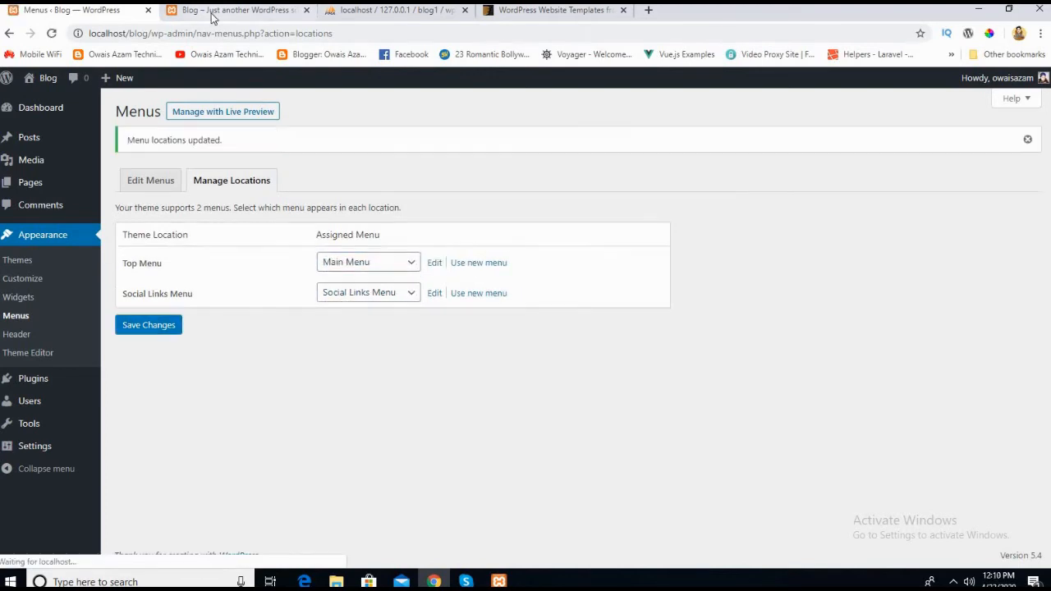
# Step: Reload the live home page and check that its top navigation uses the Main Menu items
pyautogui.click(209, 11)
pyautogui.click(51, 33)
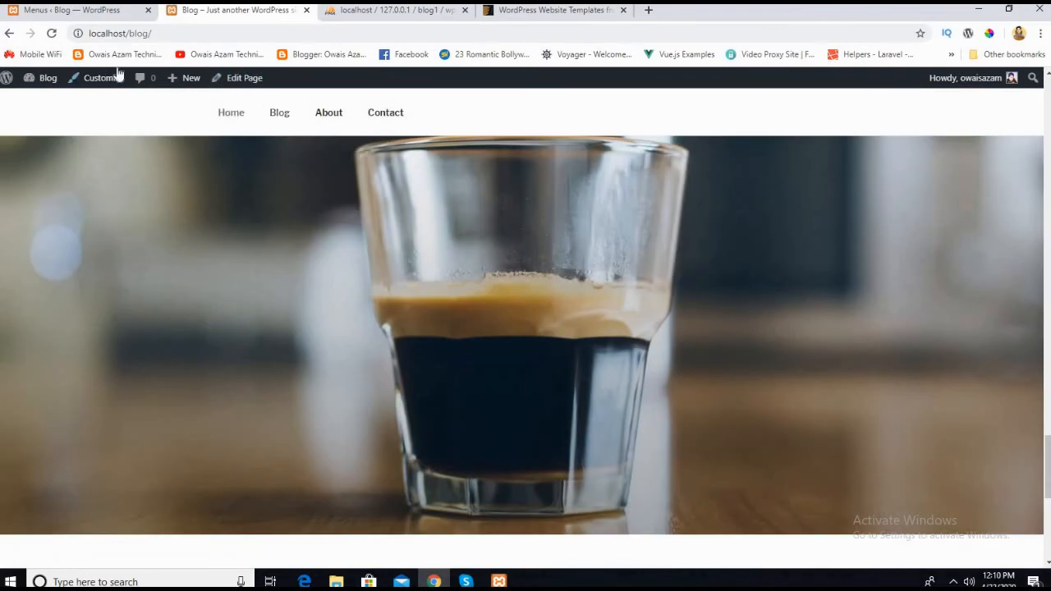
pyautogui.click(92, 10)
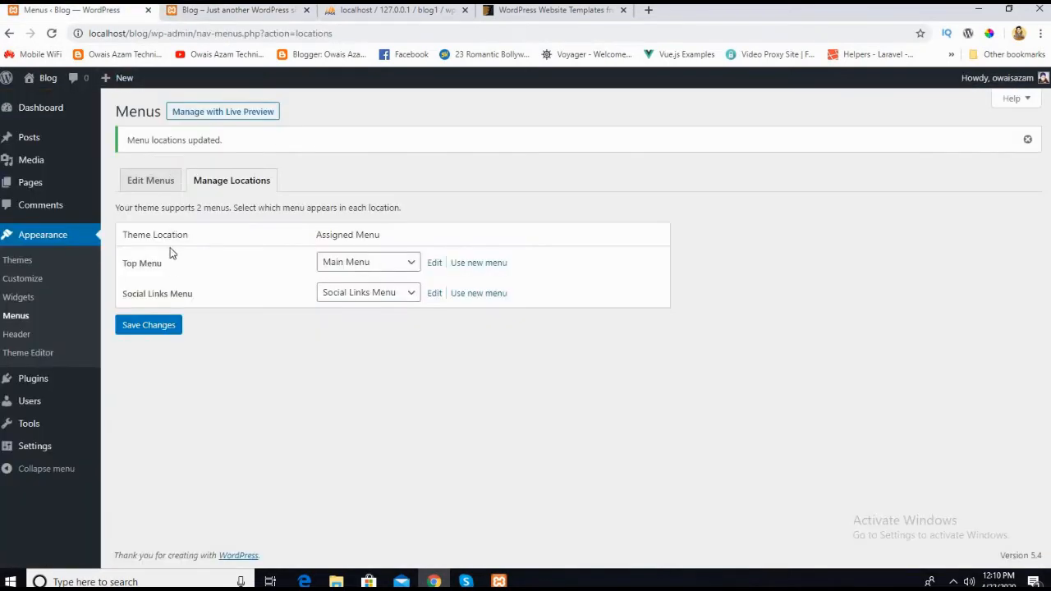
# Step: Add the Hello world! post to Main Menu and save the menu
pyautogui.click(162, 182)
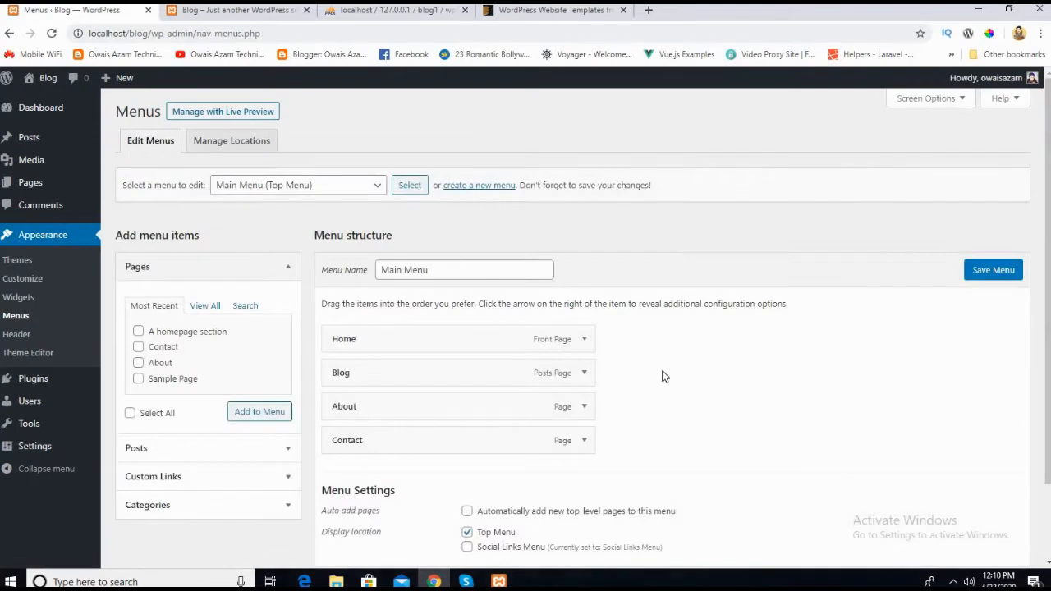
pyautogui.scroll(-2, 735, 392)
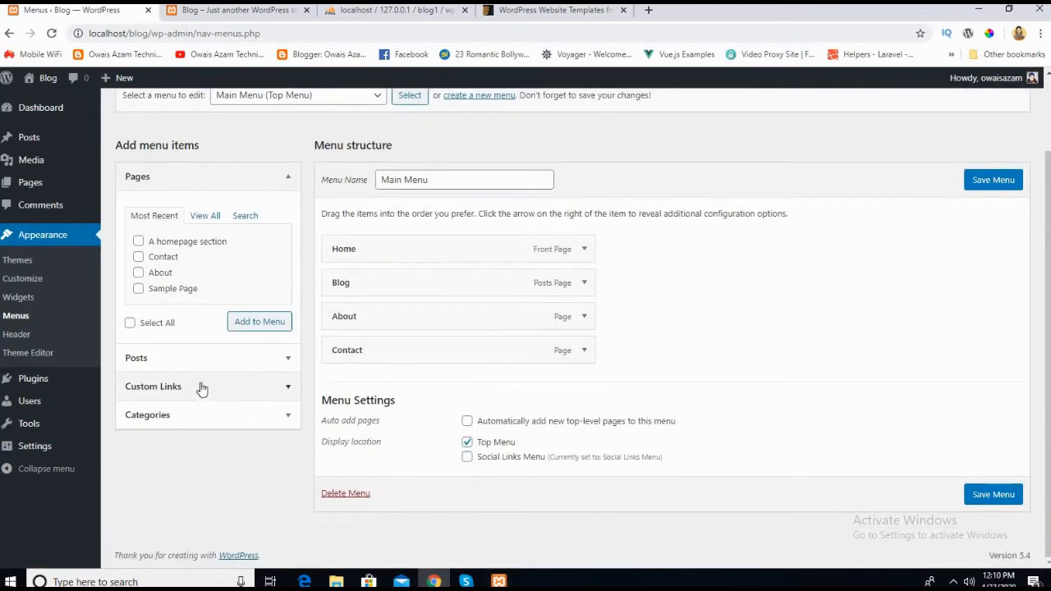
pyautogui.click(215, 177)
pyautogui.click(168, 212)
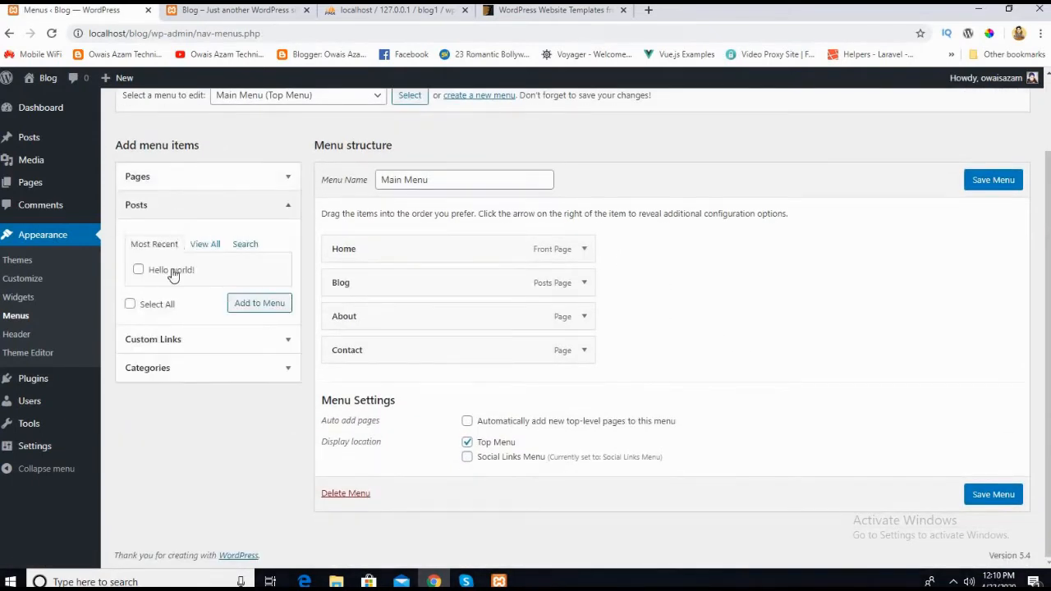
pyautogui.click(196, 246)
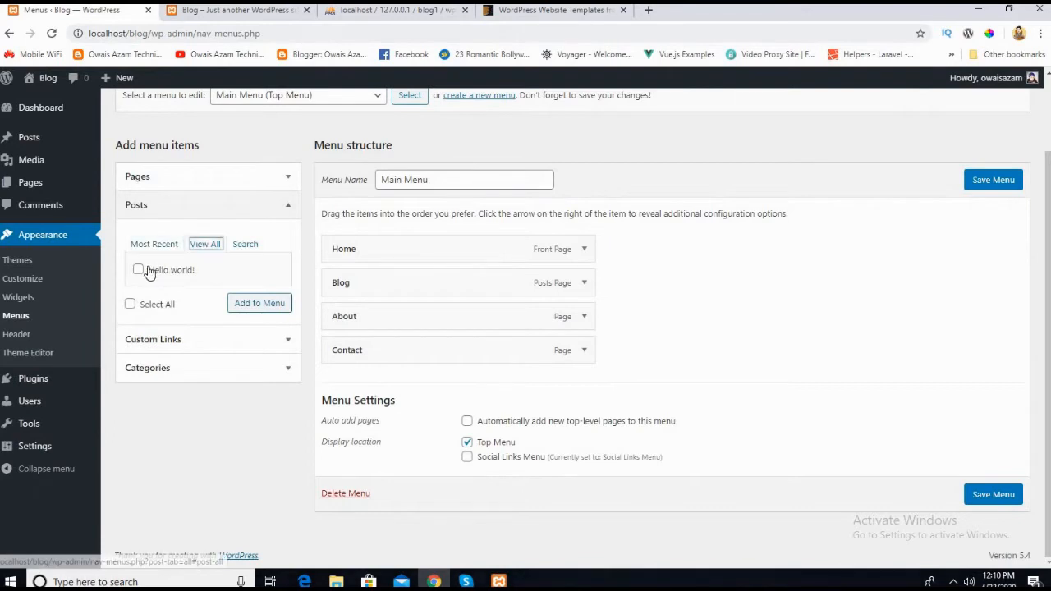
pyautogui.click(138, 269)
pyautogui.click(259, 310)
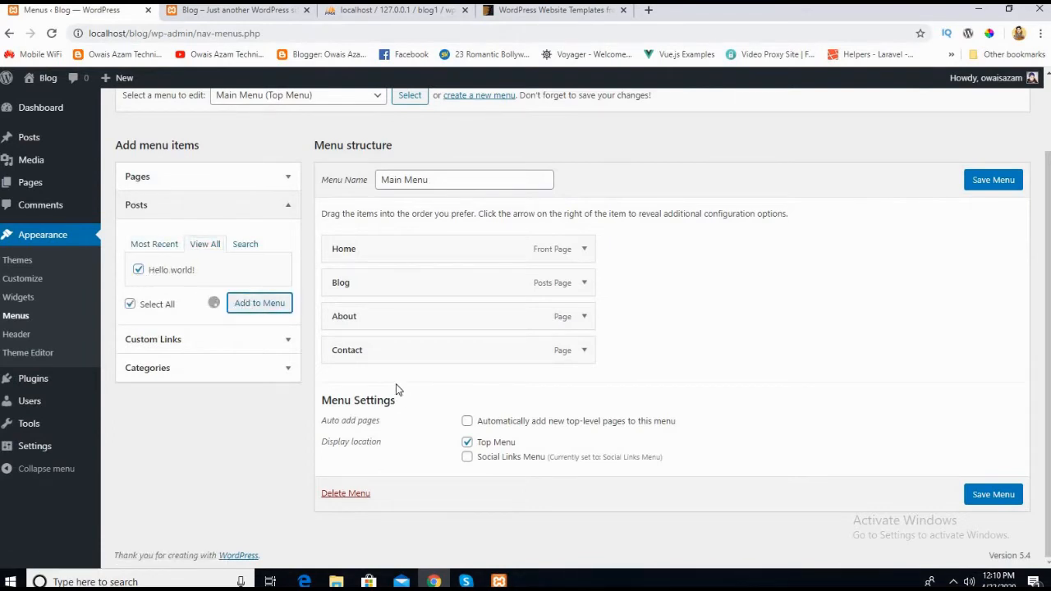
pyautogui.click(993, 180)
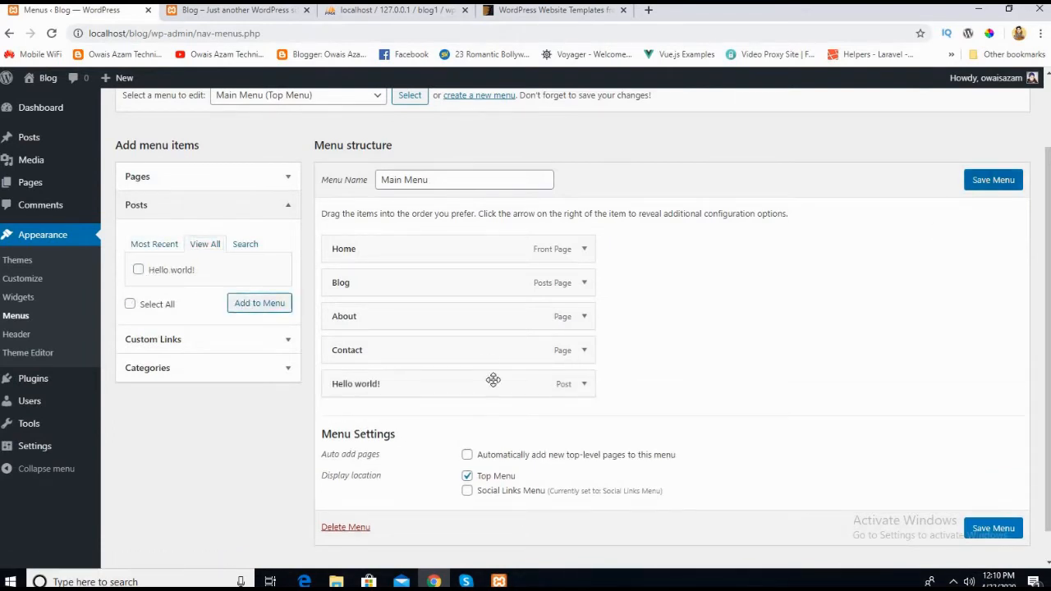
# Step: Reload the live home page, check its top navigation for the Hello world! item, and return to the menu editor
pyautogui.click(212, 12)
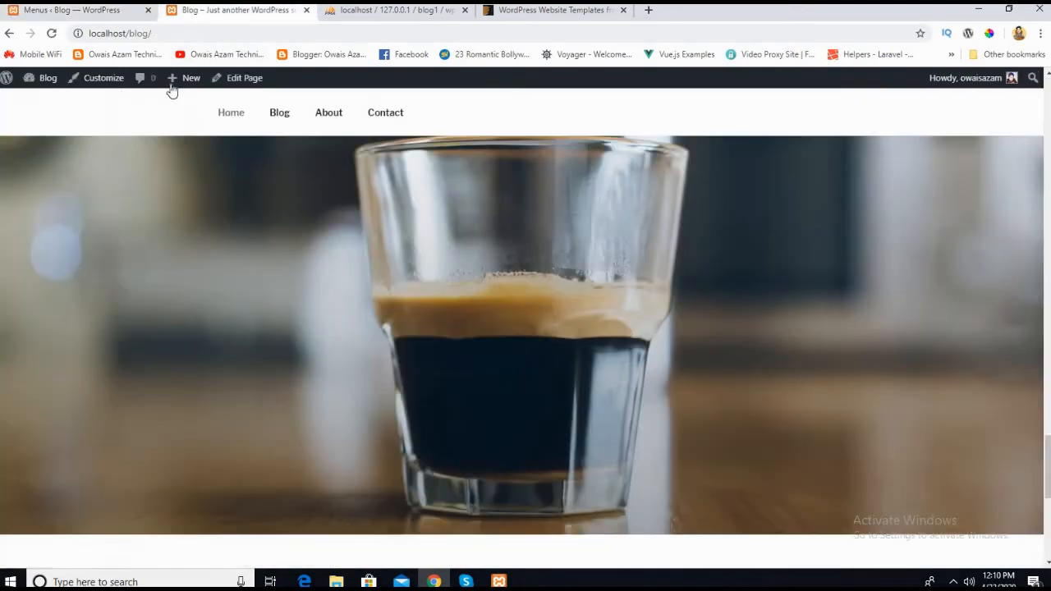
pyautogui.click(51, 34)
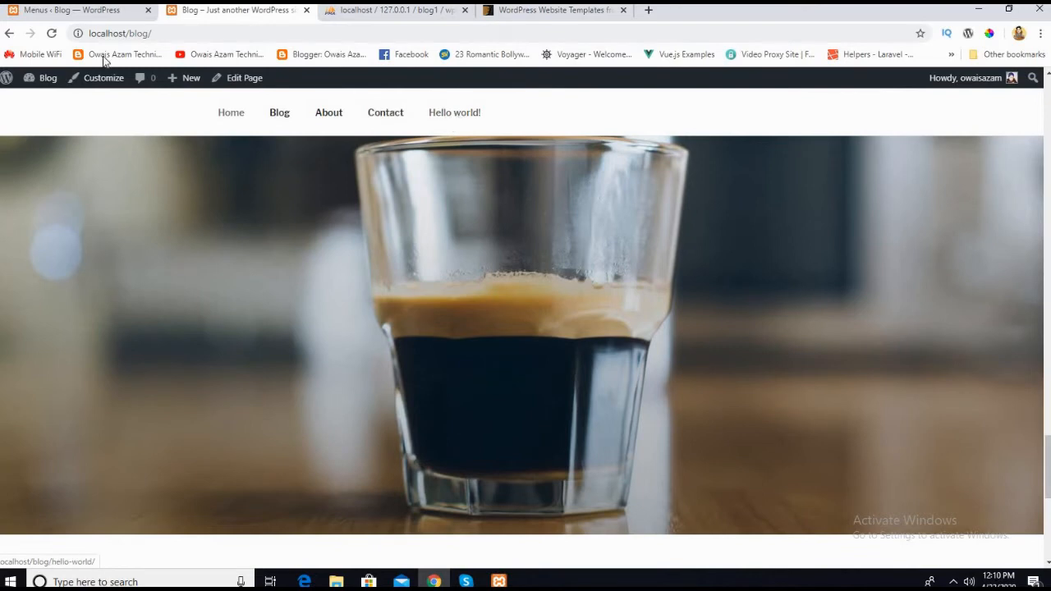
pyautogui.click(72, 10)
# Step: Add a custom link with URL # and link text Services to Main Menu, and save the menu
pyautogui.scroll(-2, 416, 363)
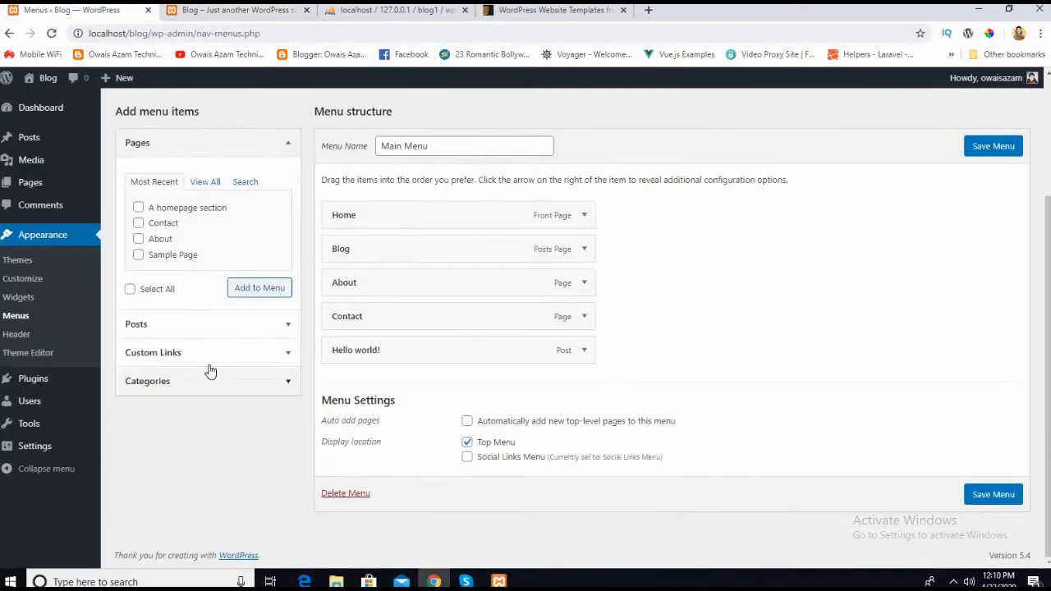
pyautogui.click(223, 147)
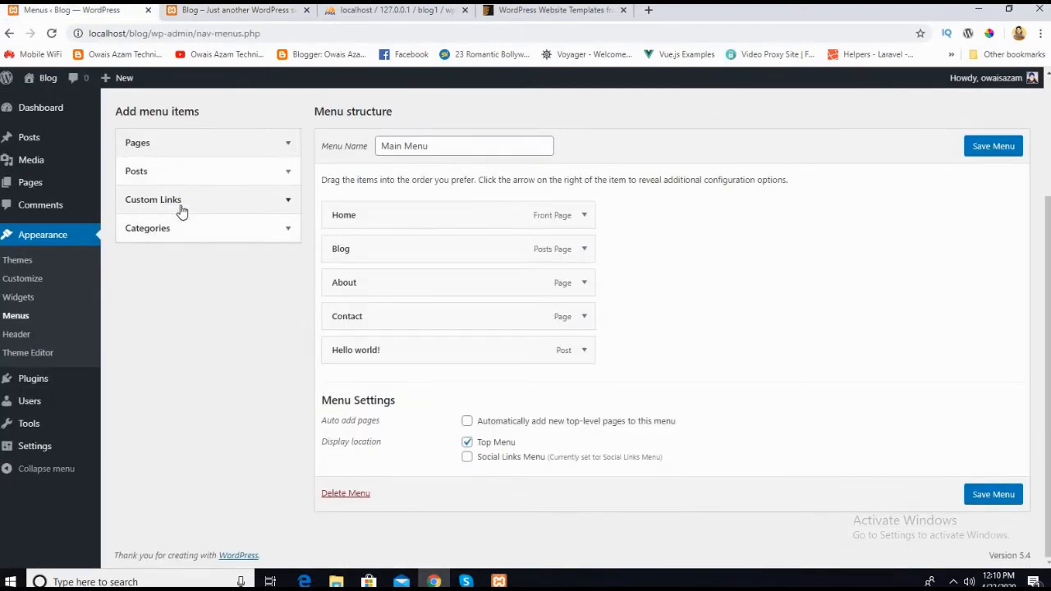
pyautogui.click(181, 208)
pyautogui.click(221, 240)
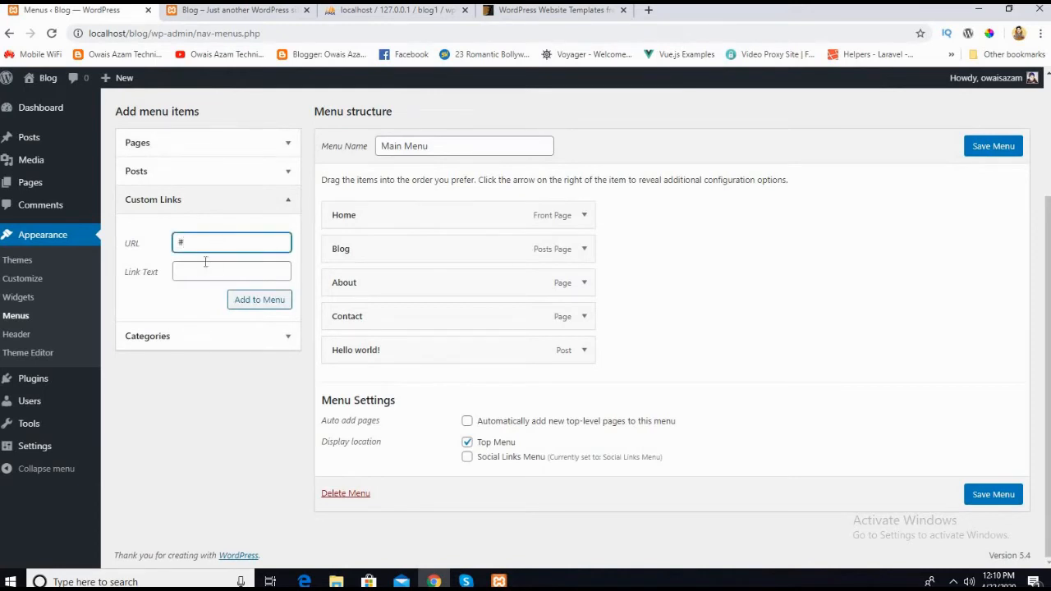
pyautogui.click(200, 272)
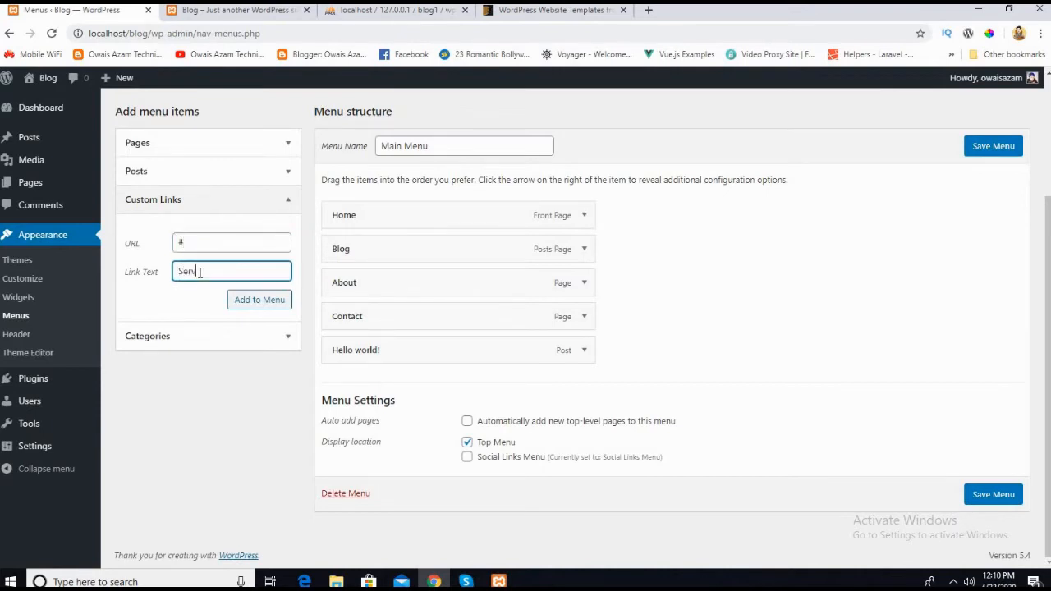
pyautogui.click(275, 308)
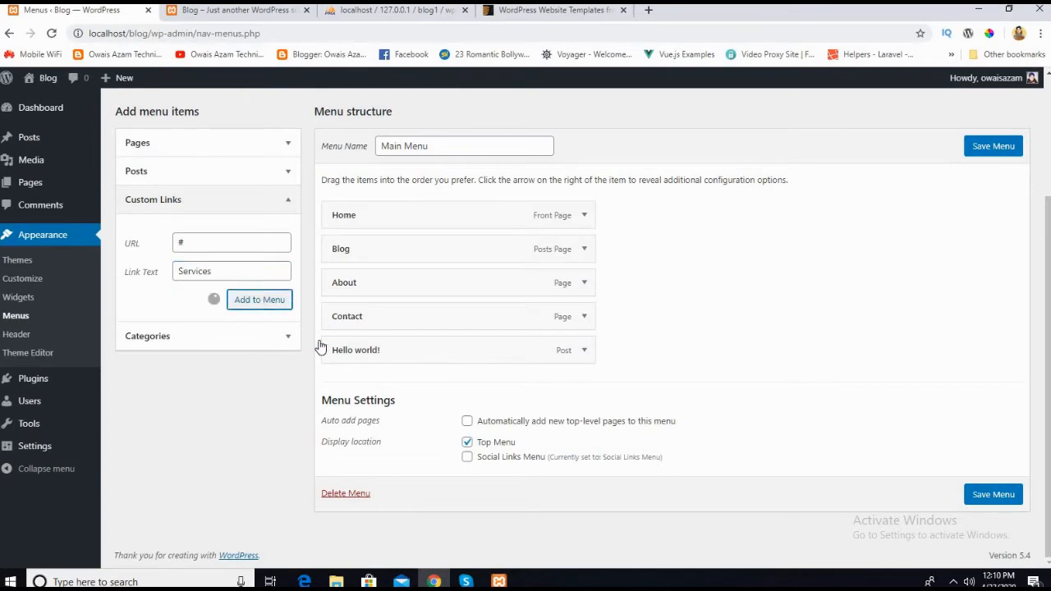
pyautogui.click(999, 148)
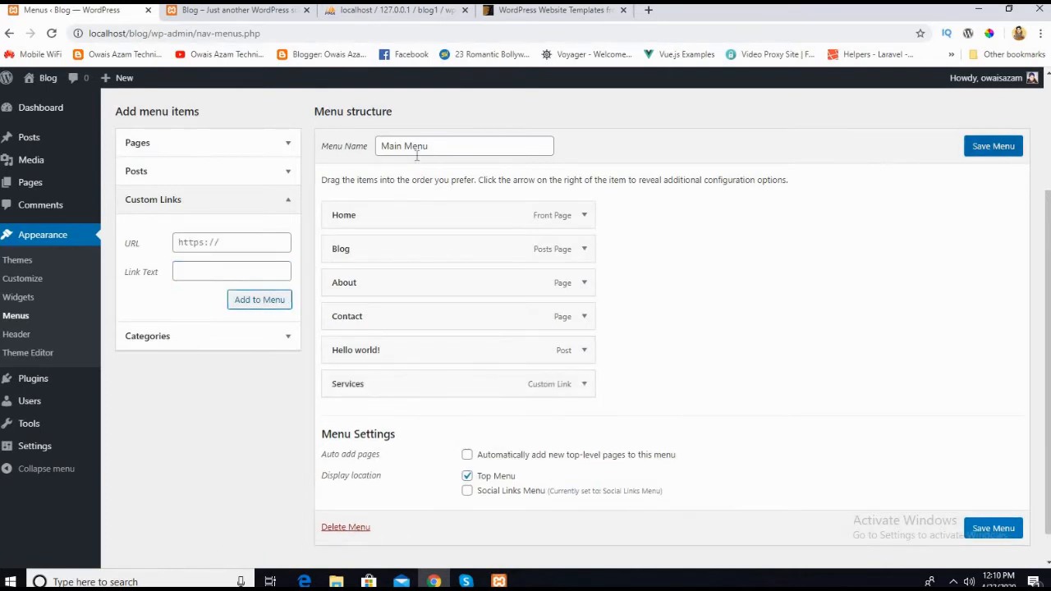
# Step: Reload the live home page, check its top navigation for the Services link, and return to the menu editor
pyautogui.click(246, 12)
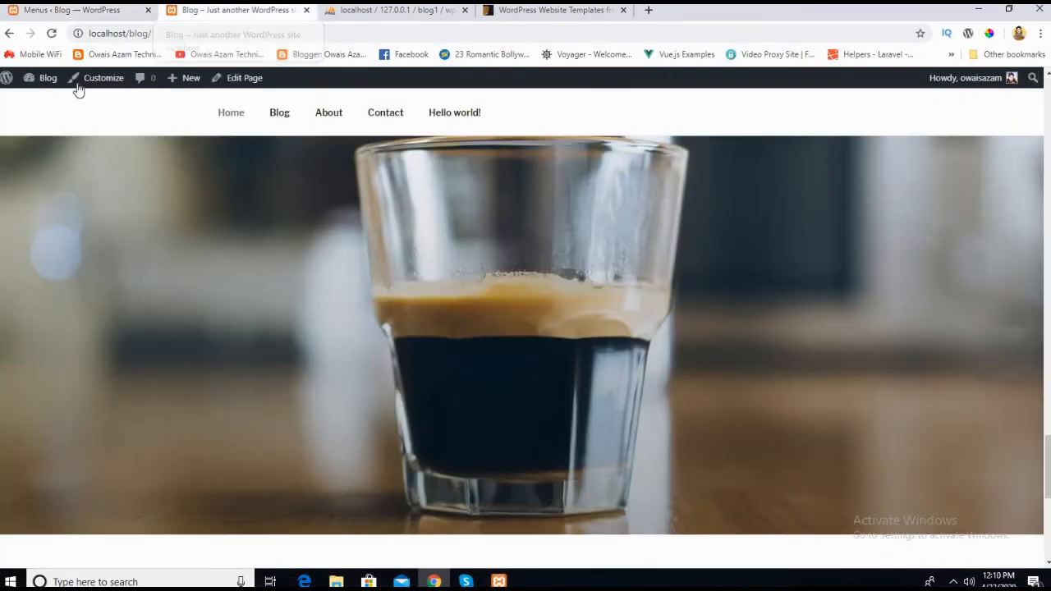
pyautogui.click(49, 34)
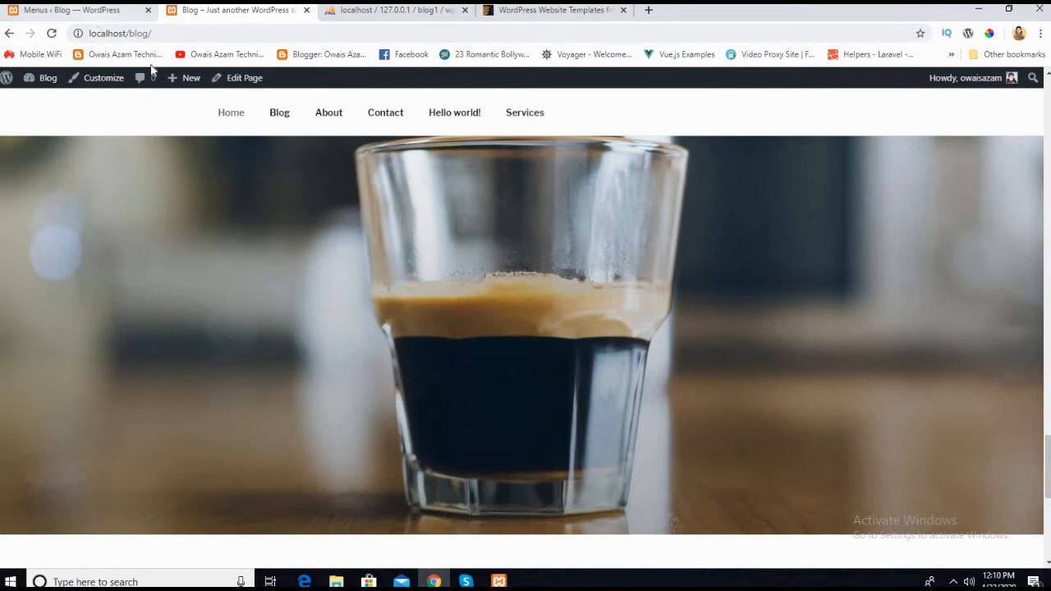
pyautogui.click(91, 10)
# Step: Review the Home menu item's label, move and remove options, compare with the live navigation, and save the menu
pyautogui.scroll(-3, 492, 312)
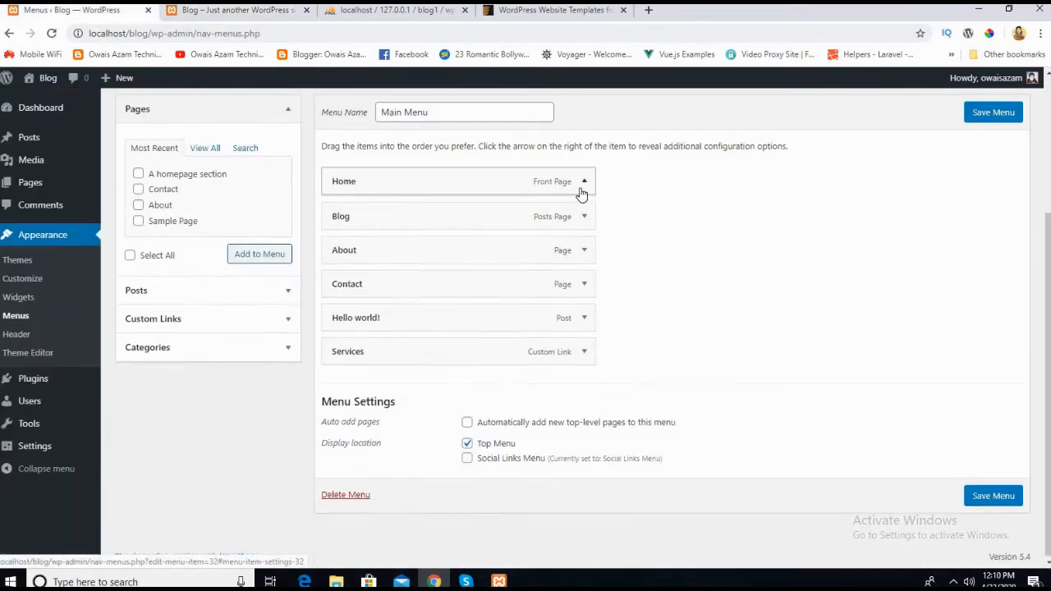
pyautogui.click(583, 184)
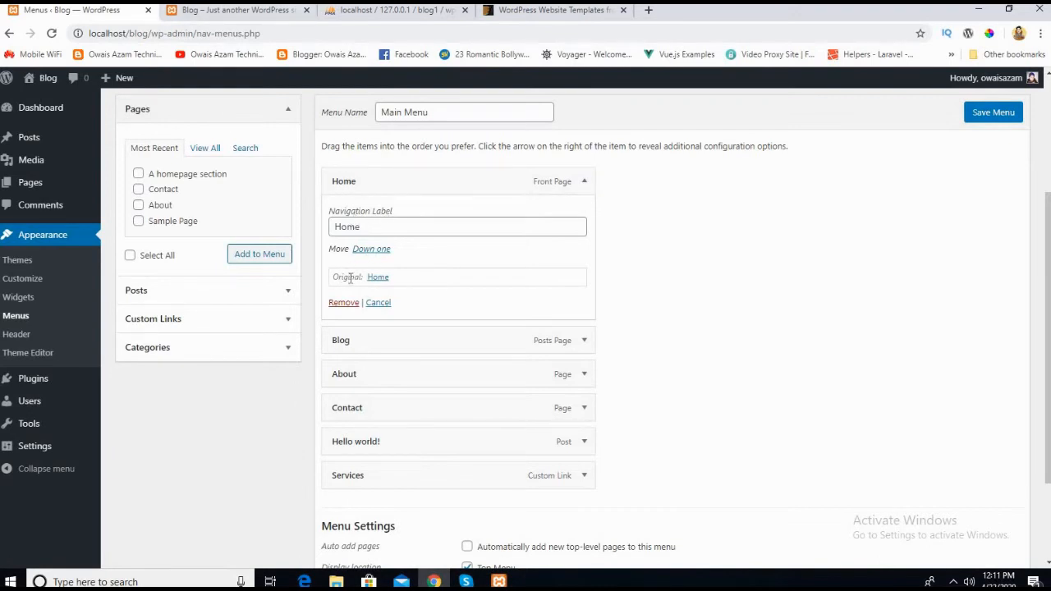
pyautogui.click(238, 11)
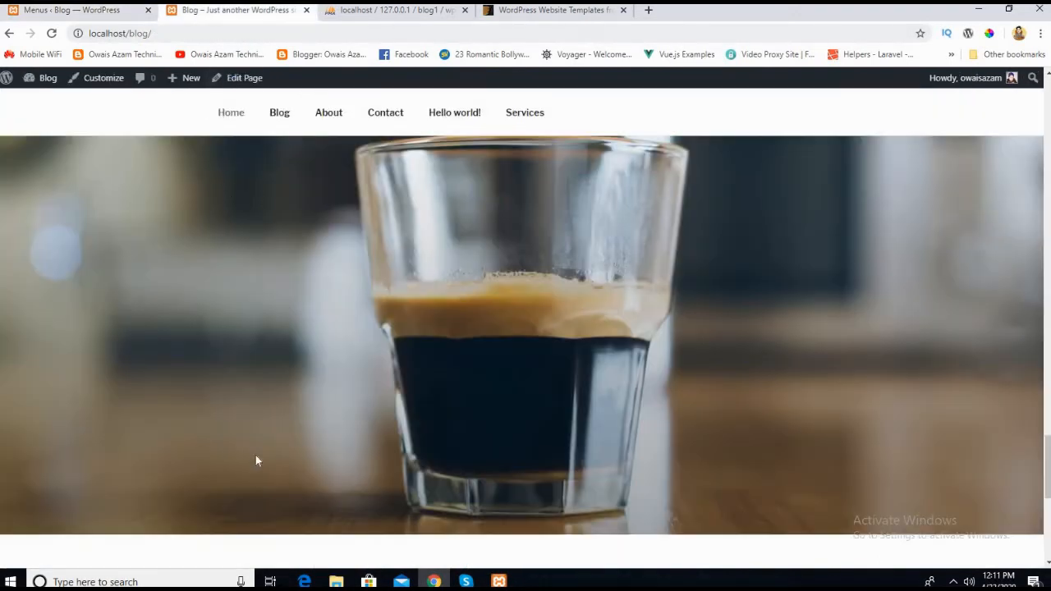
pyautogui.click(104, 11)
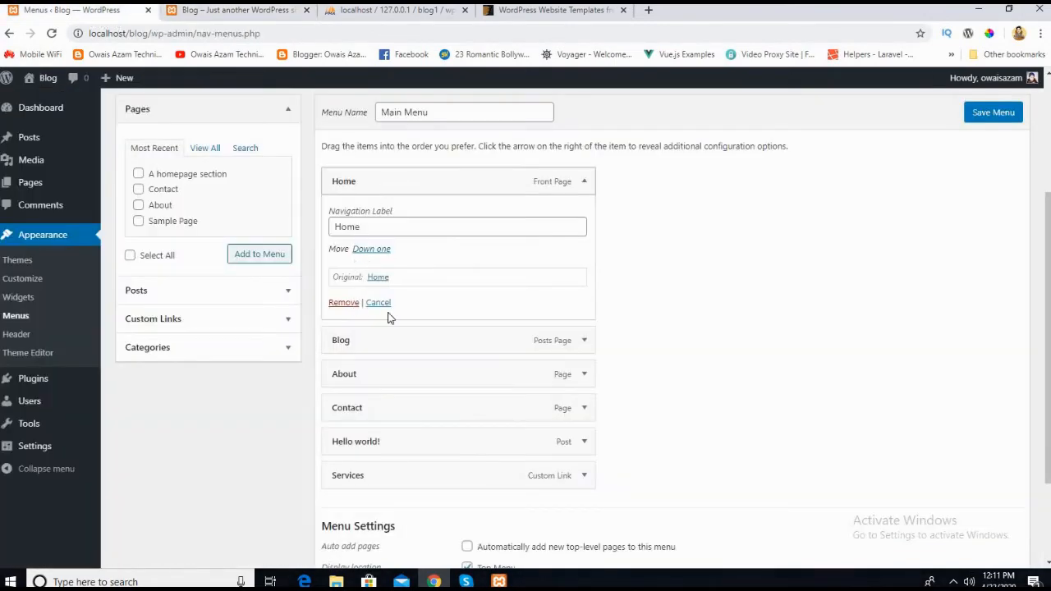
pyautogui.click(995, 115)
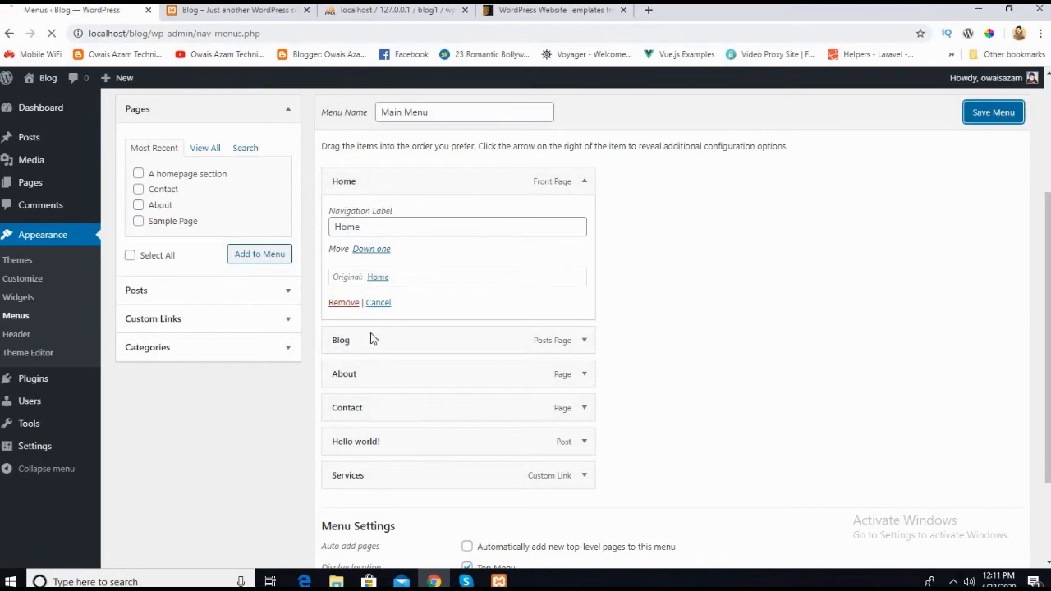
# Step: Check which most-used and overall categories can be added to Main Menu, then collapse the category choices
pyautogui.scroll(-3, 368, 357)
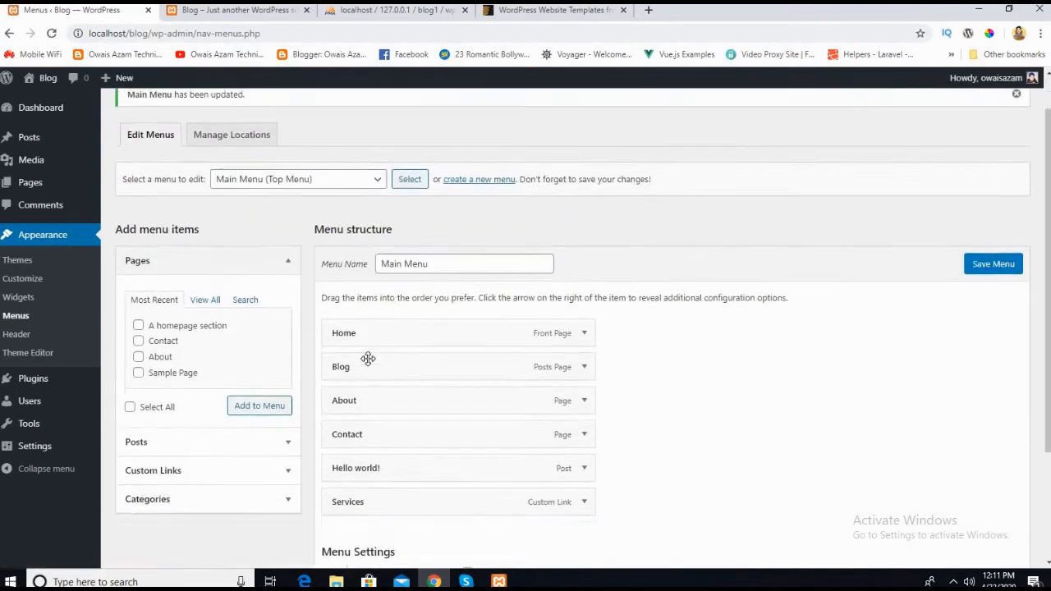
pyautogui.click(263, 115)
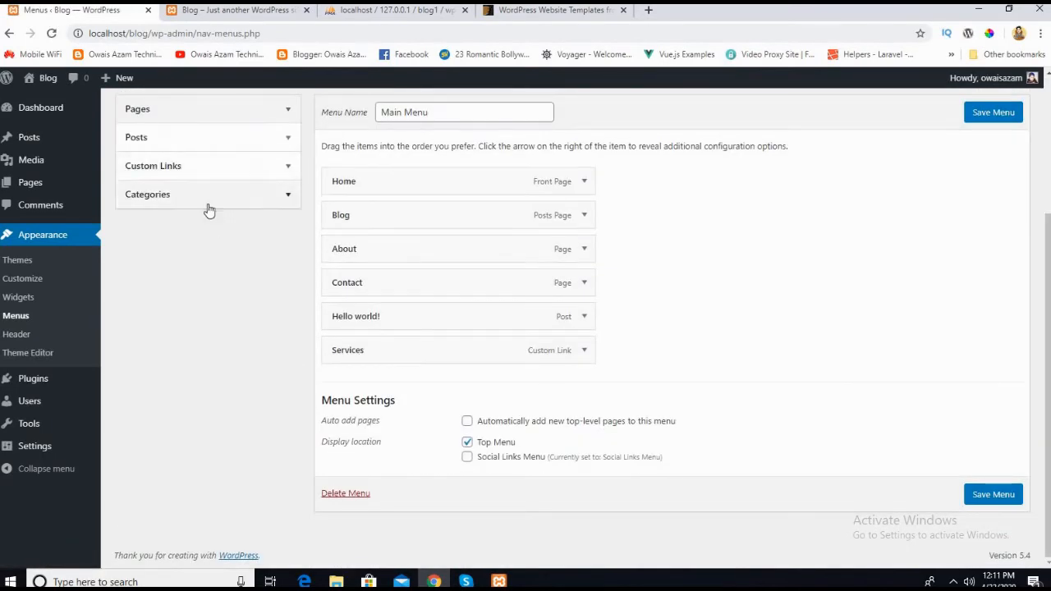
pyautogui.click(204, 195)
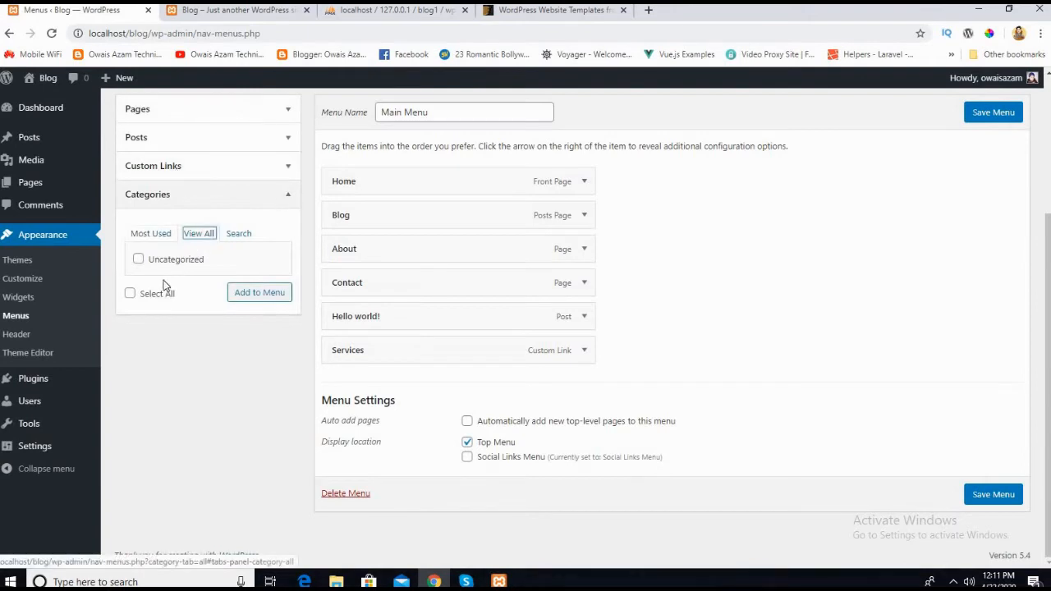
pyautogui.click(149, 237)
pyautogui.click(206, 236)
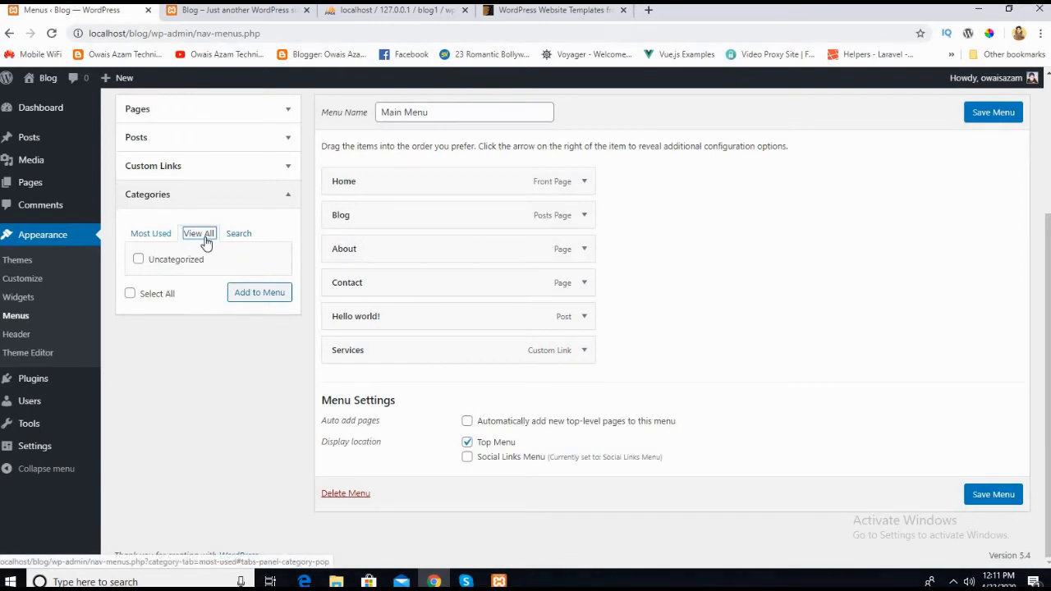
pyautogui.click(269, 204)
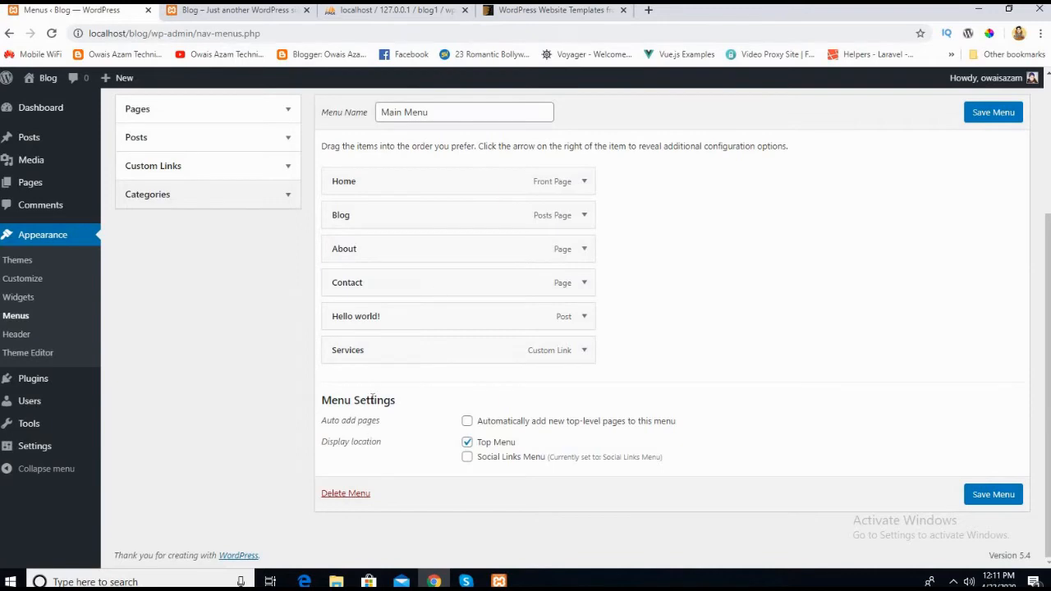
# Step: Save Main Menu again and check which menus can be chosen for editing, keeping Main Menu selected
pyautogui.scroll(3, 438, 293)
pyautogui.click(983, 311)
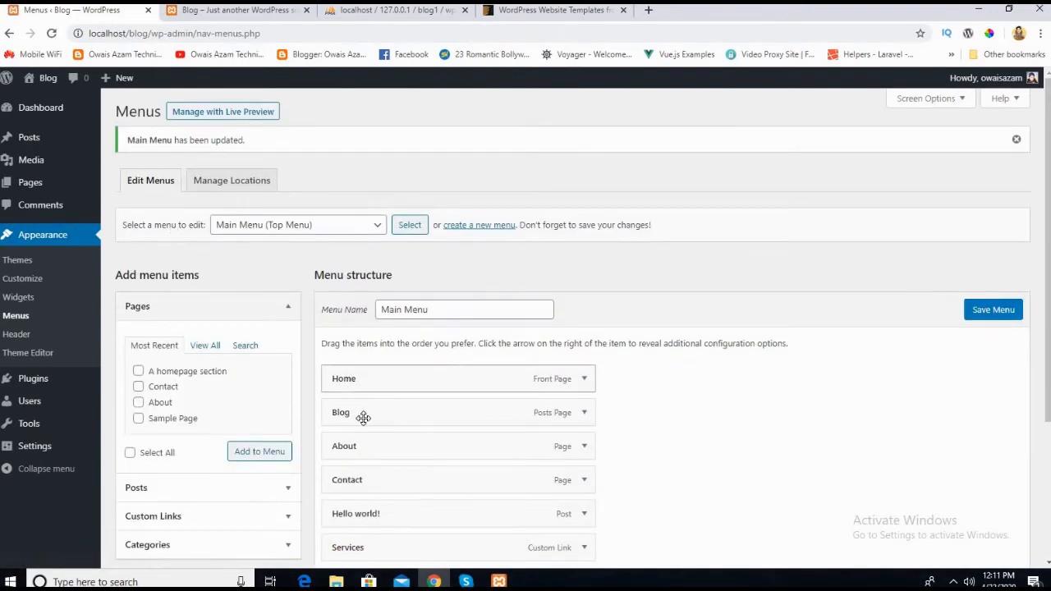
pyautogui.scroll(-3, 364, 413)
pyautogui.scroll(3, 363, 317)
pyautogui.click(345, 225)
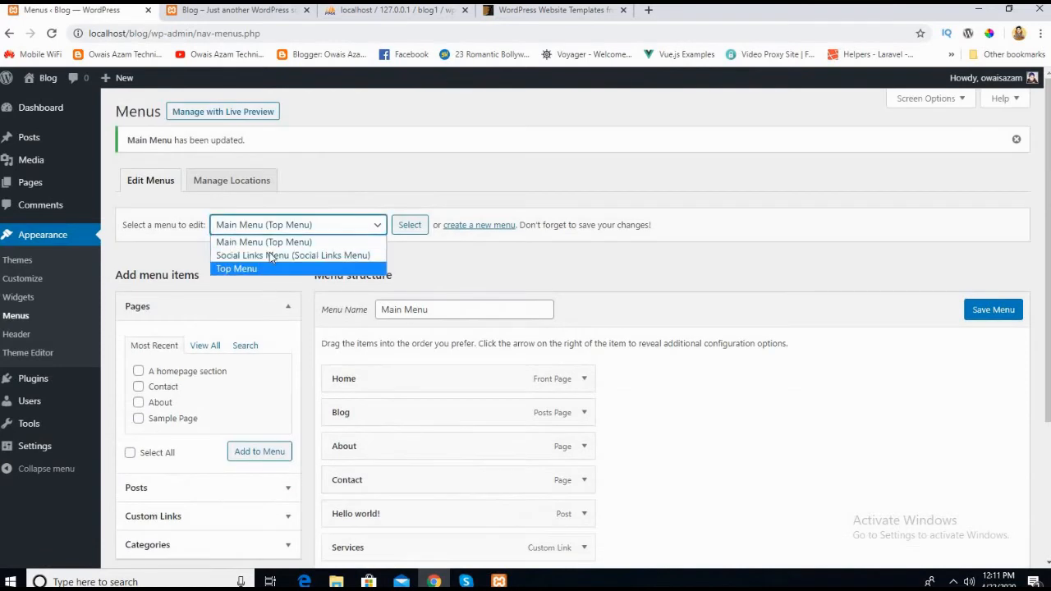
pyautogui.click(345, 182)
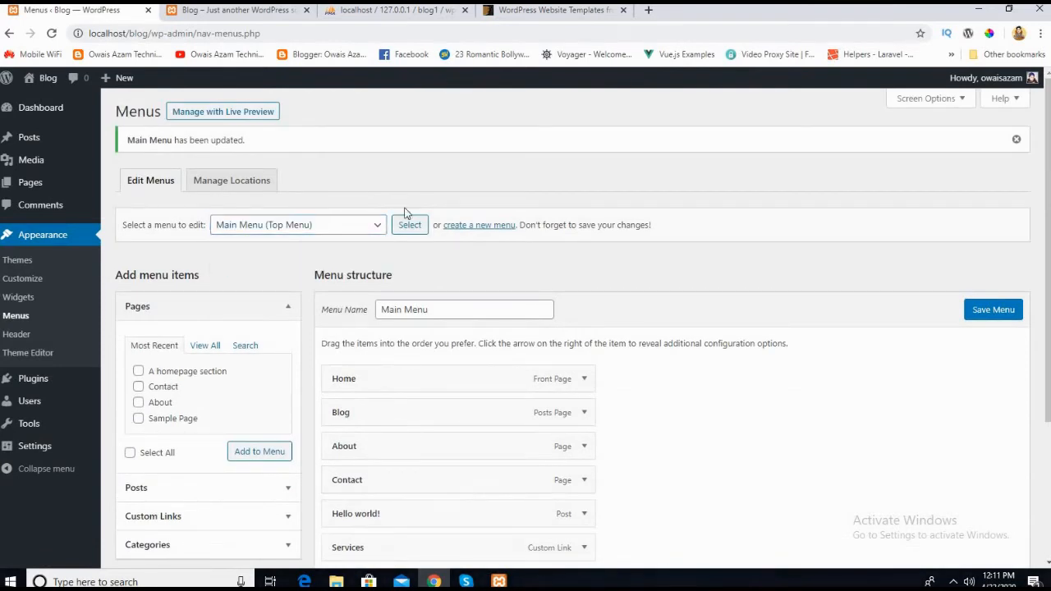
pyautogui.moveTo(1047, 260)
pyautogui.mouseDown()
pyautogui.moveTo(1047, 312)
pyautogui.moveTo(1047, 263)
pyautogui.mouseUp()
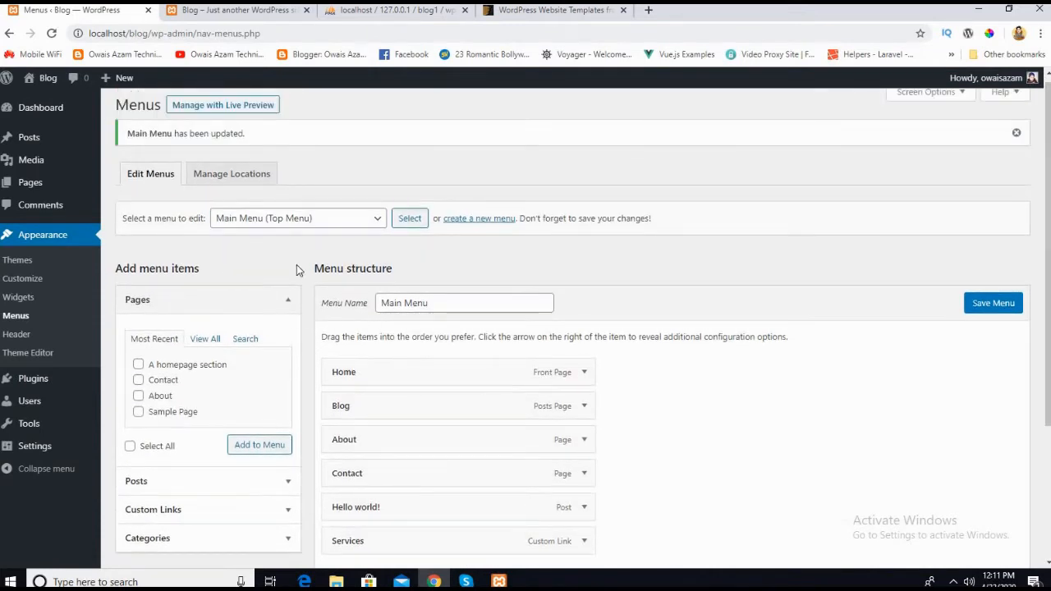
# Step: Open Home from the live site's top navigation and look over the header and menu items
pyautogui.click(232, 22)
pyautogui.click(232, 125)
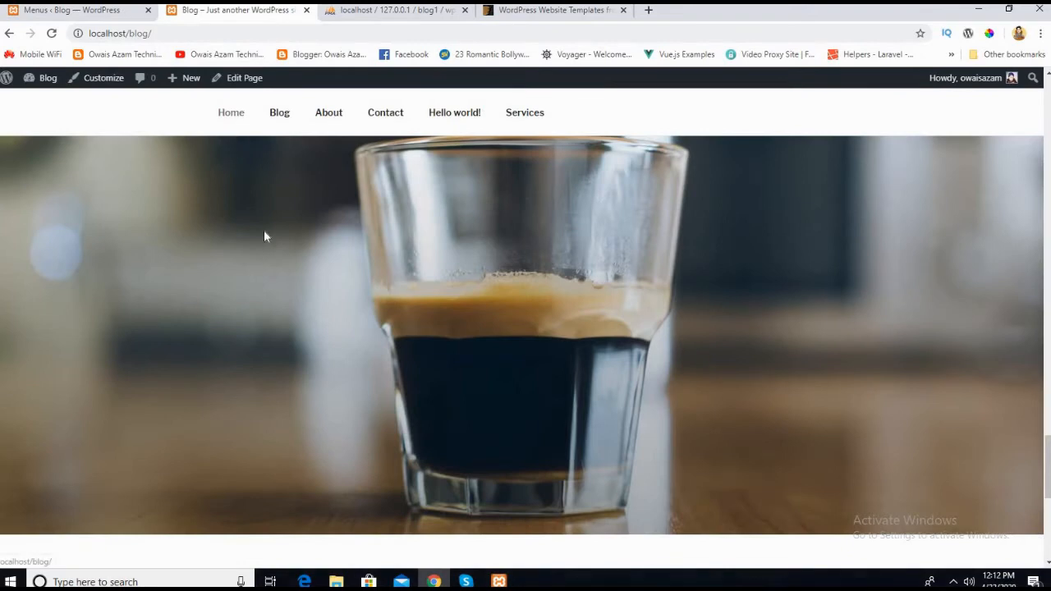
pyautogui.scroll(-4, 222, 314)
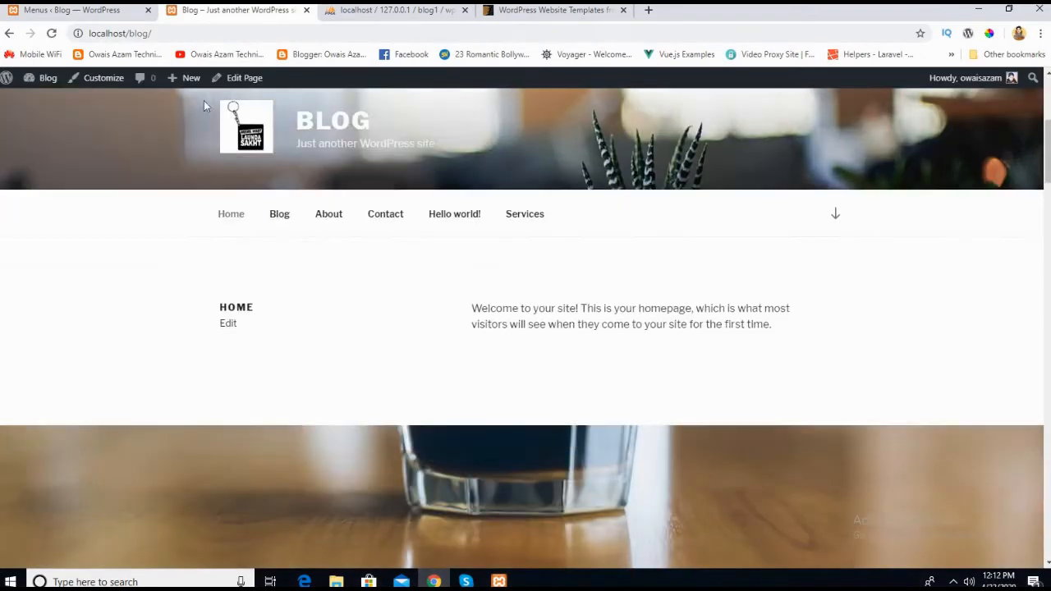
# Step: Return to the WordPress admin and open the theme customizer to look over its options and home page preview
pyautogui.click(92, 9)
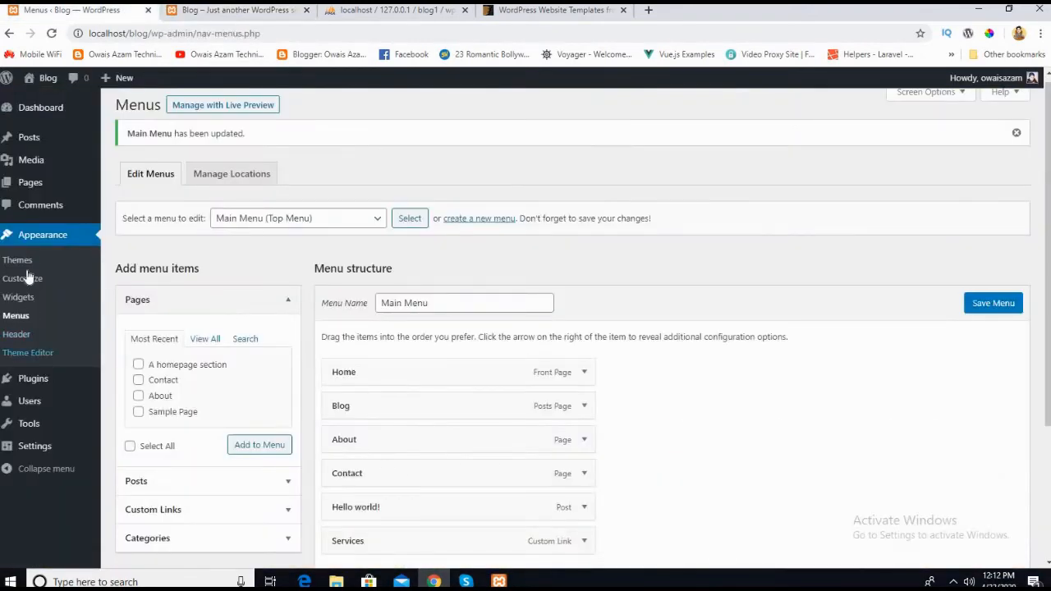
pyautogui.click(26, 284)
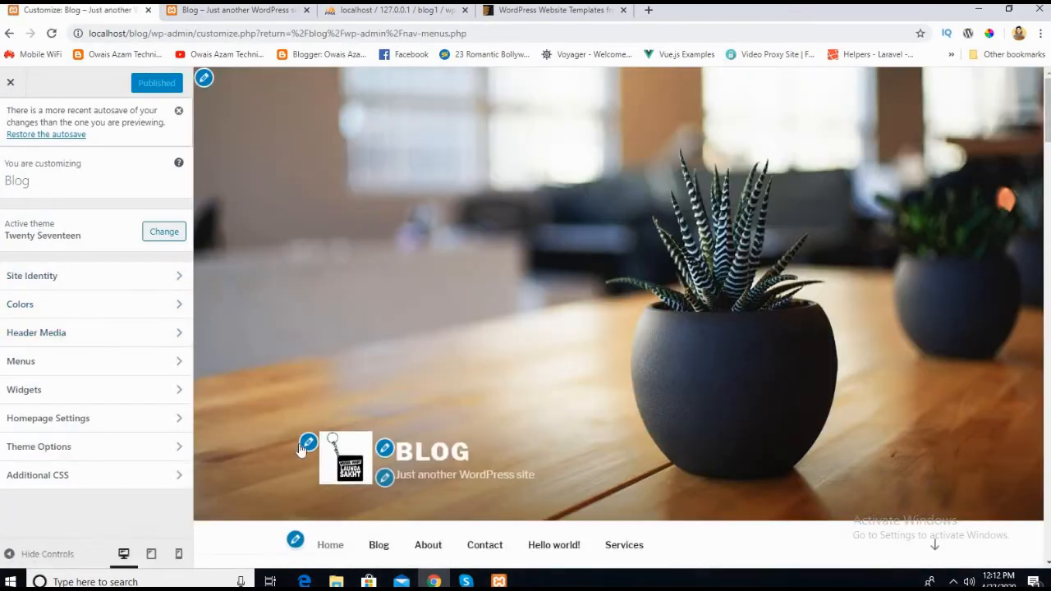
pyautogui.scroll(-3, 421, 235)
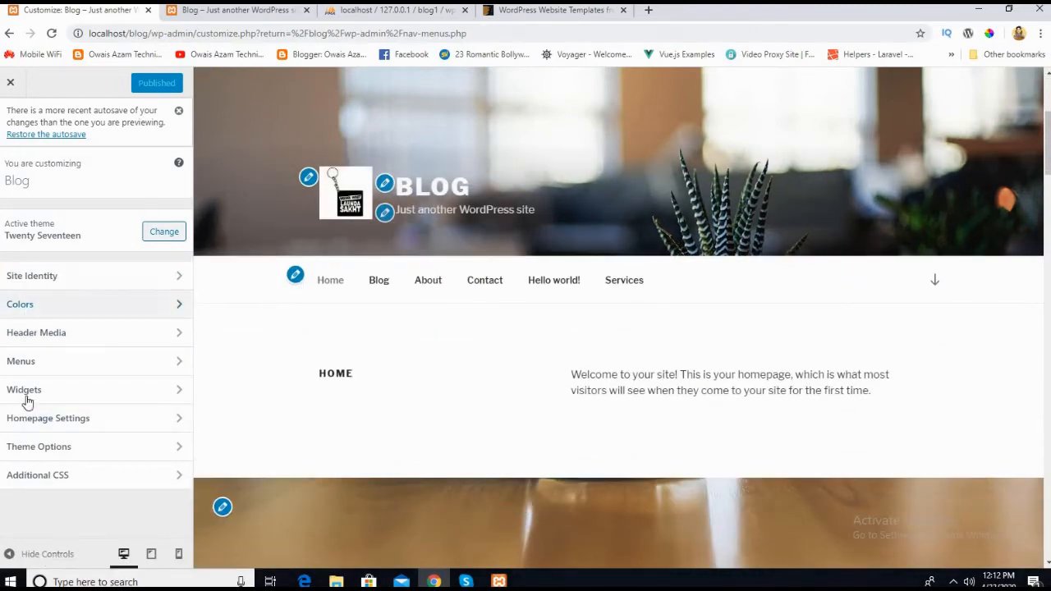
# Step: Remove the logo from the site identity settings, publish the change and close the customizer
pyautogui.click(310, 181)
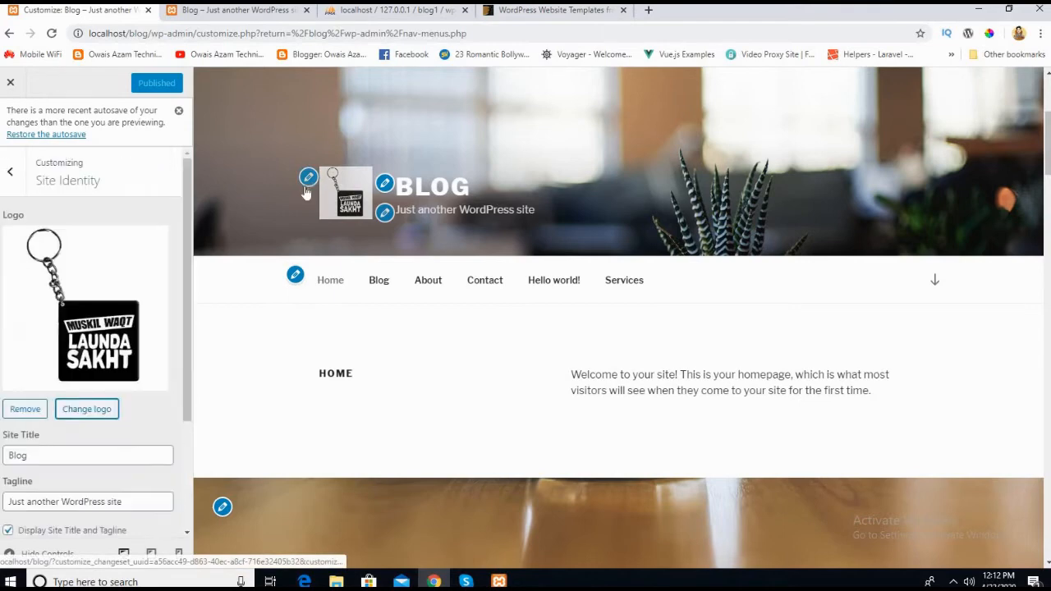
pyautogui.click(22, 408)
pyautogui.click(148, 84)
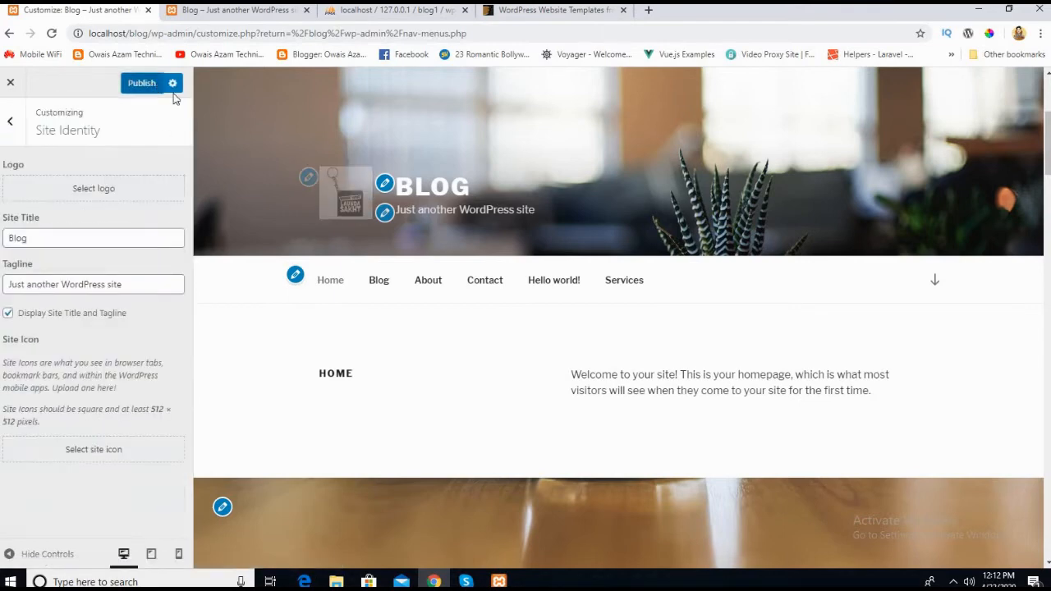
pyautogui.click(14, 129)
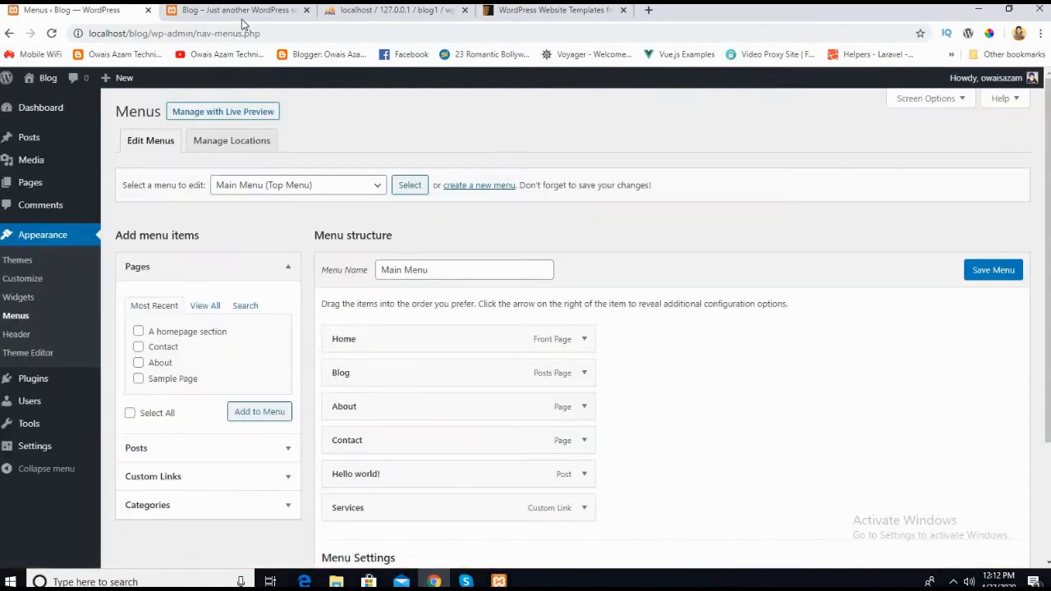
# Step: Reload the live blog's home page and check the header without its logo, the menu and the content below
pyautogui.hotkey('ctrl', 'Tab')
pyautogui.scroll(3, 336, 211)
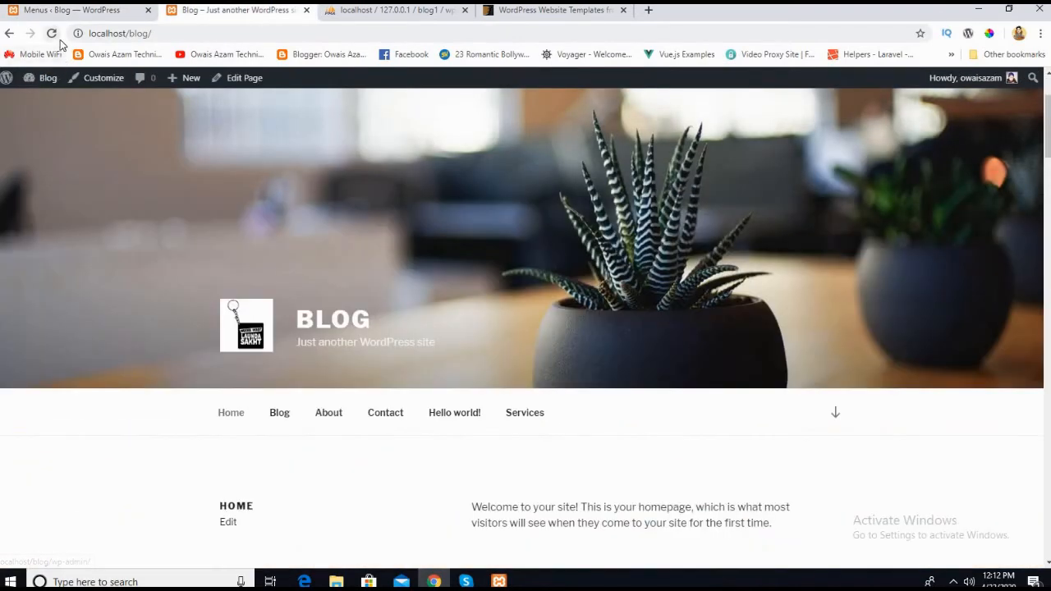
pyautogui.click(54, 36)
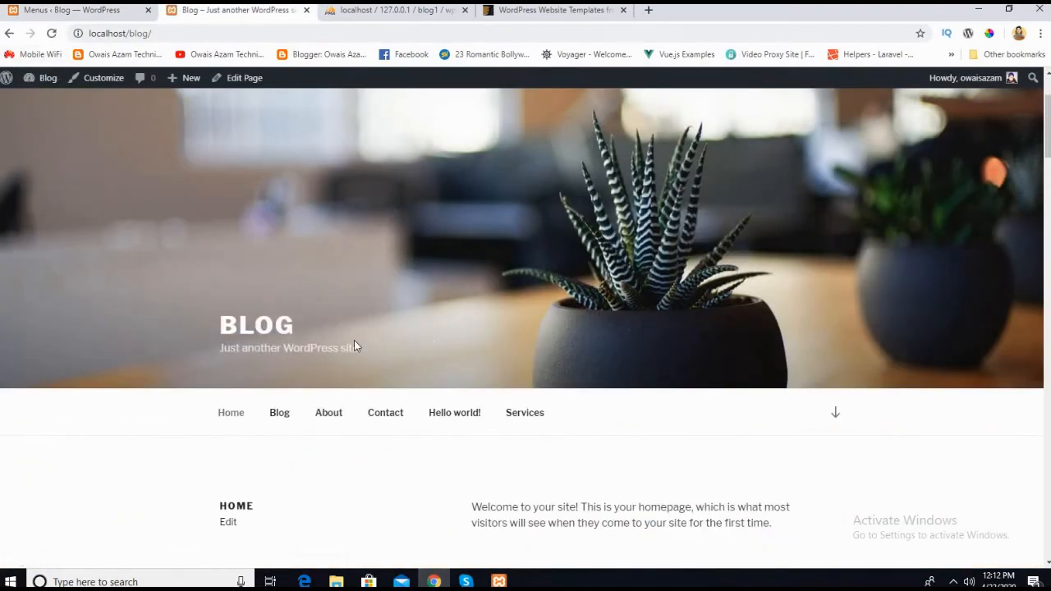
pyautogui.scroll(-3, 308, 343)
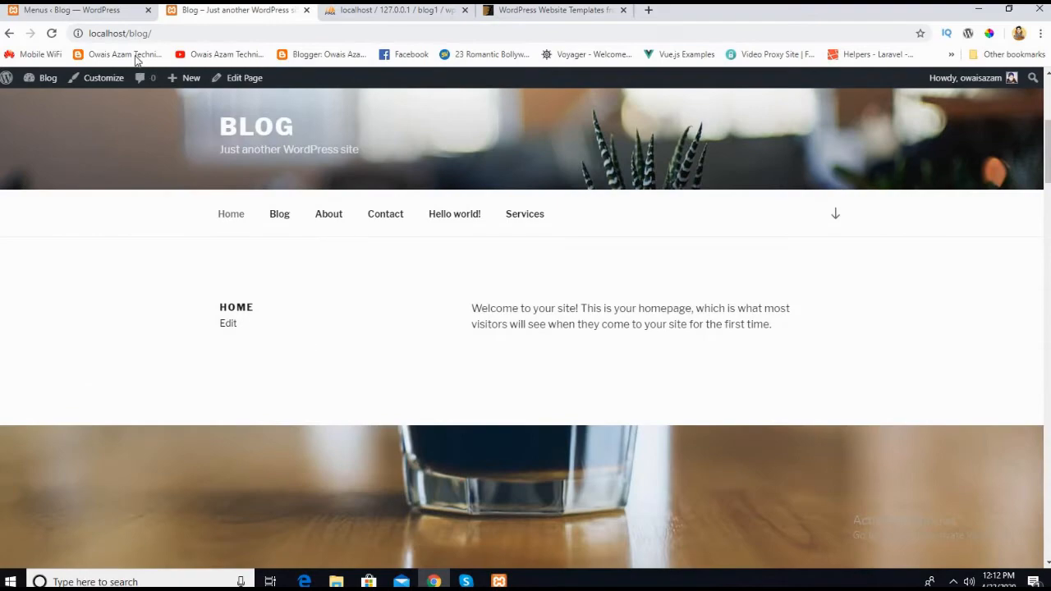
pyautogui.scroll(-2, 468, 333)
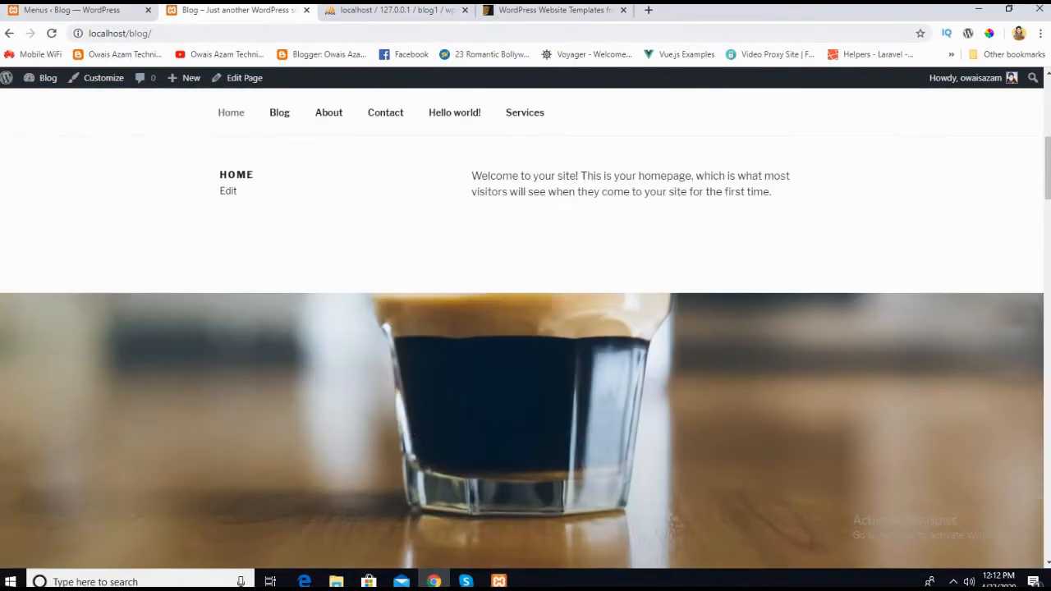
pyautogui.moveTo(1048, 170); pyautogui.dragTo(995, 146)
# Step: Return to the WordPress admin, open Widgets to look over the available widgets and widget areas, and collapse Blog Sidebar
pyautogui.click(126, 13)
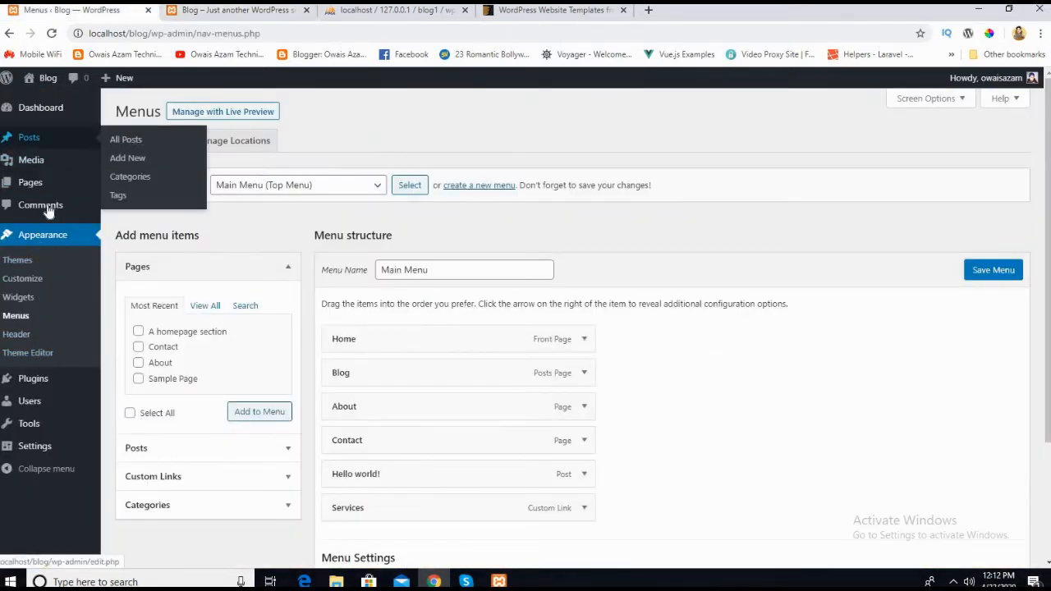
pyautogui.click(21, 303)
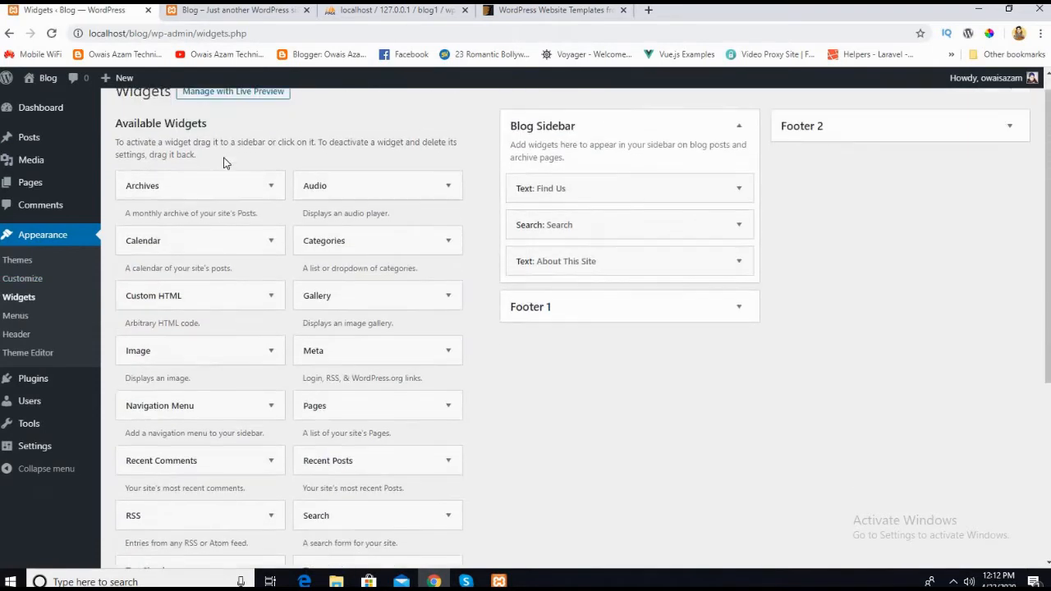
pyautogui.scroll(-3, 206, 210)
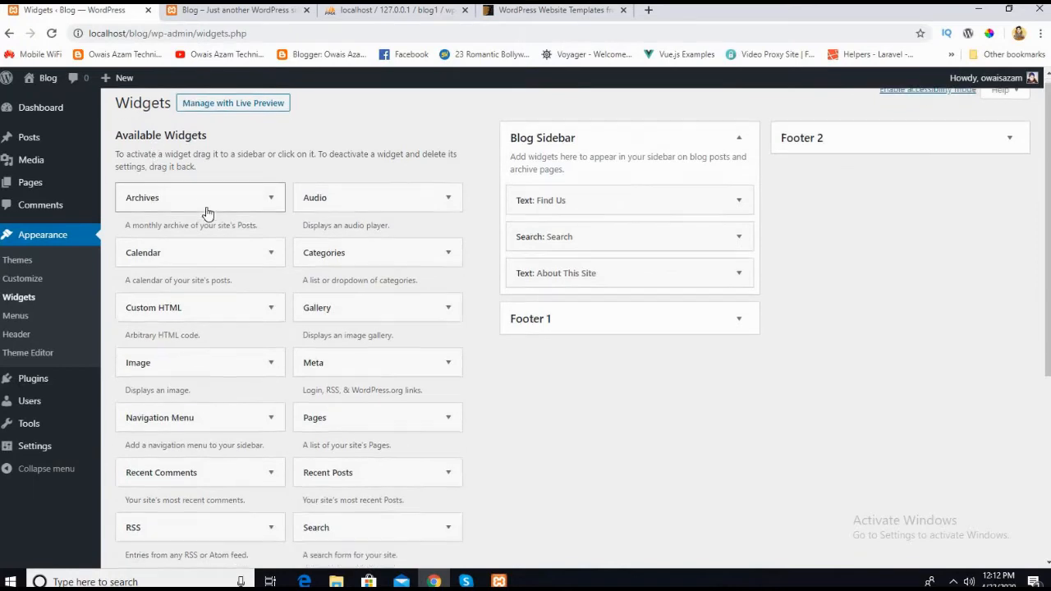
pyautogui.scroll(2, 217, 246)
pyautogui.scroll(1, 217, 212)
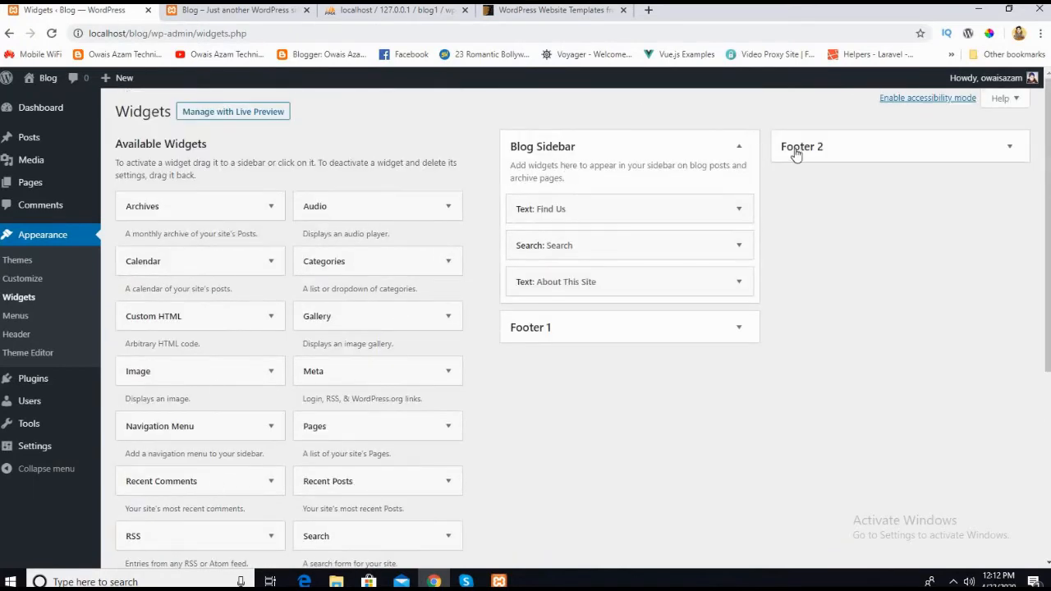
pyautogui.click(742, 145)
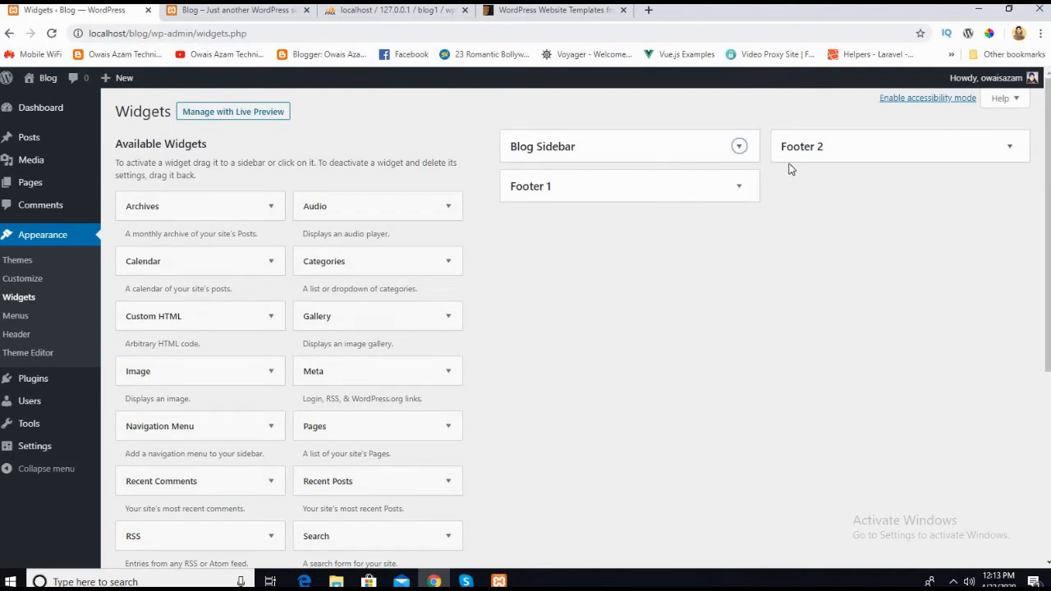
# Step: Open Home on the live site and examine the page down to the widgets in its footer
pyautogui.click(218, 18)
pyautogui.scroll(-3, 315, 288)
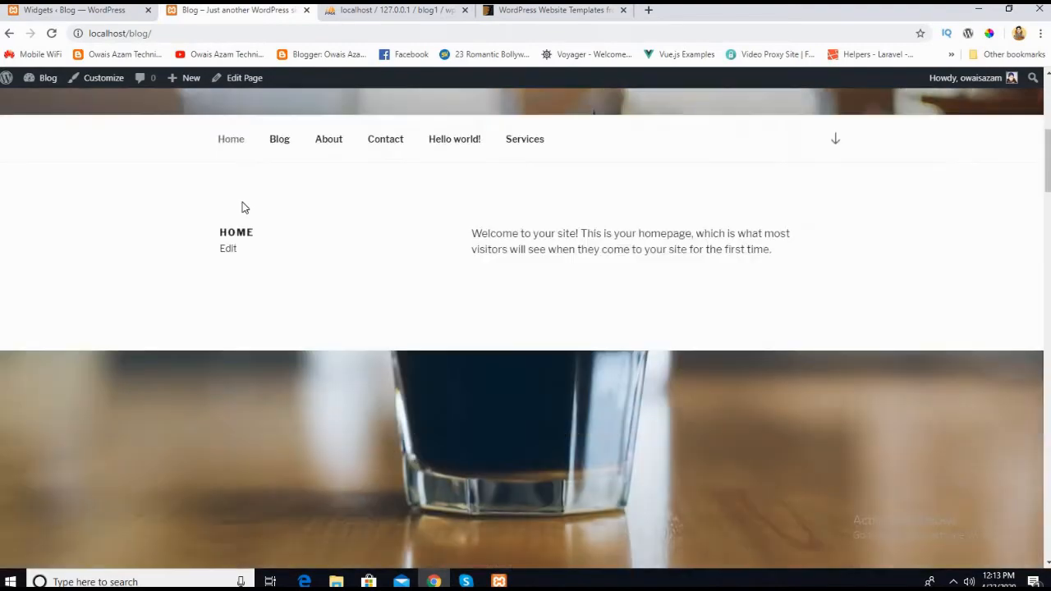
pyautogui.click(228, 142)
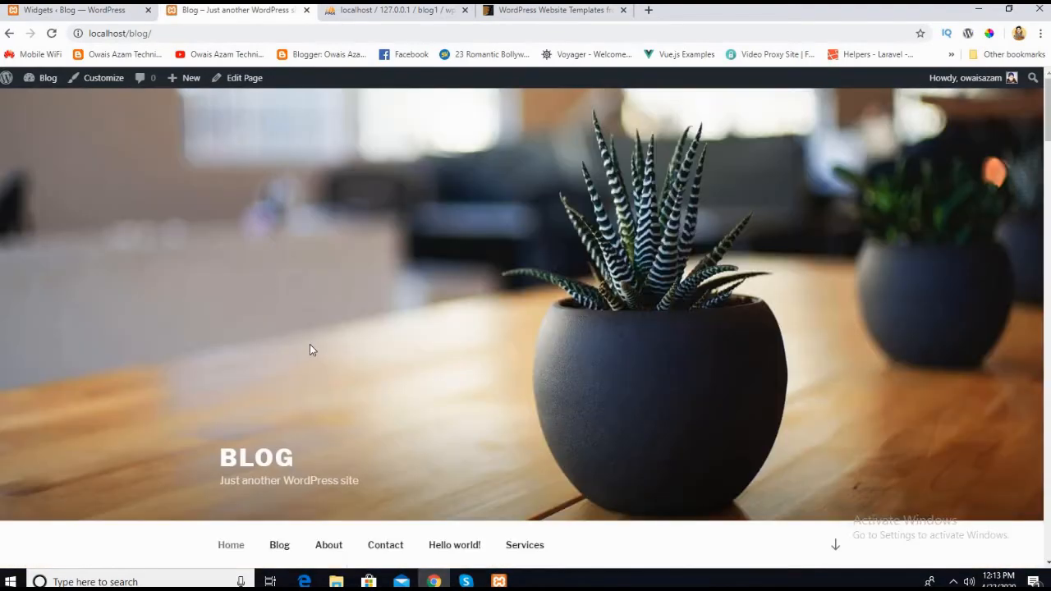
pyautogui.scroll(-5, 308, 348)
pyautogui.scroll(-10, 310, 350)
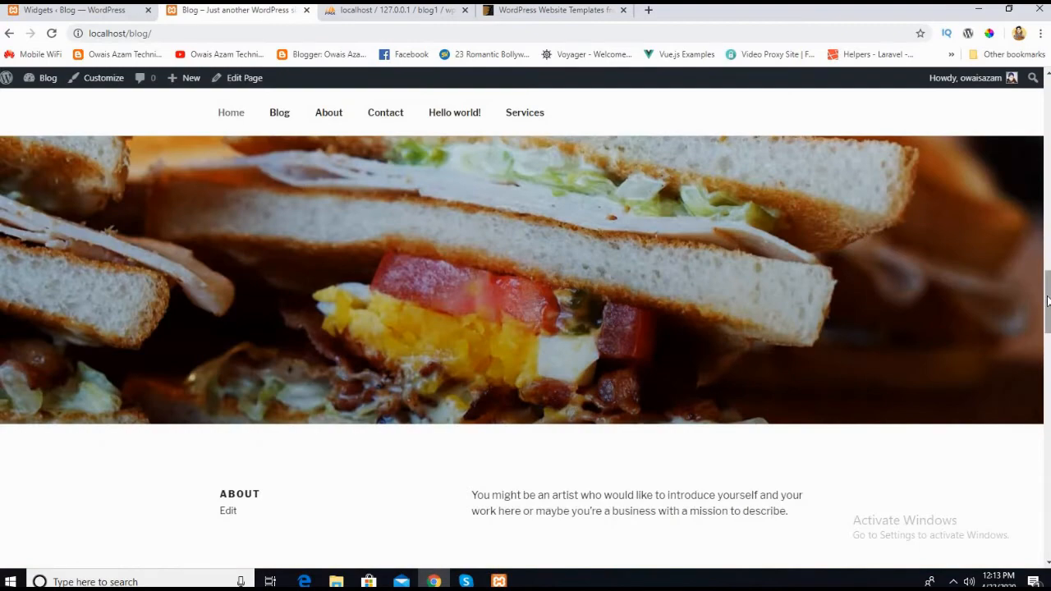
pyautogui.moveTo(1047, 300); pyautogui.dragTo(1047, 525)
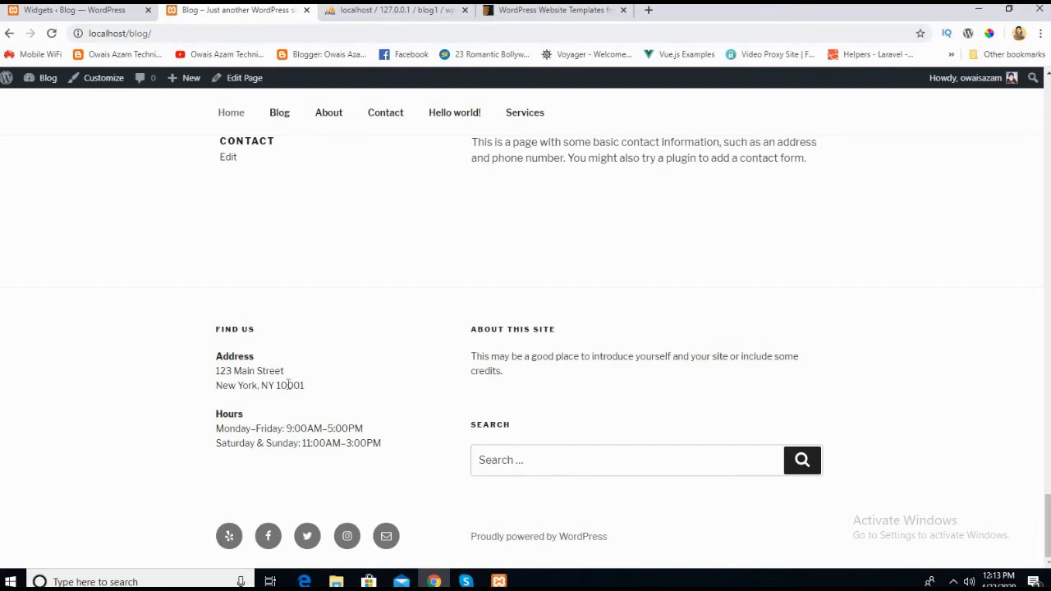
# Step: Return to the Widgets admin page and look over the available widgets and the collapsed sidebar and footer areas
pyautogui.click(93, 18)
pyautogui.click(240, 12)
pyautogui.click(105, 17)
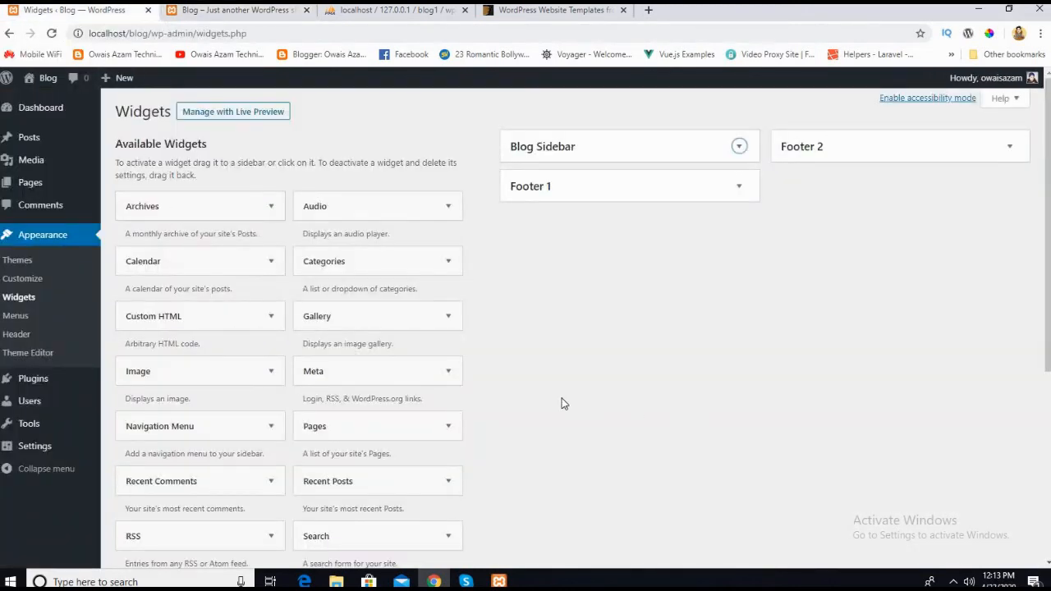
pyautogui.scroll(-2, 562, 404)
pyautogui.scroll(1, 270, 151)
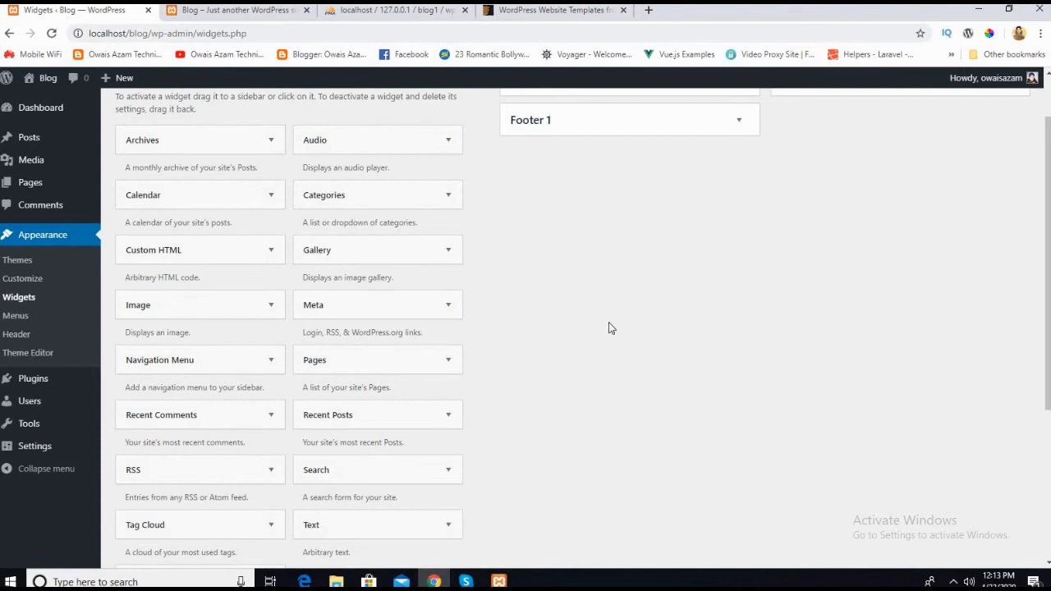
pyautogui.scroll(-1, 153, 328)
pyautogui.scroll(2, 160, 225)
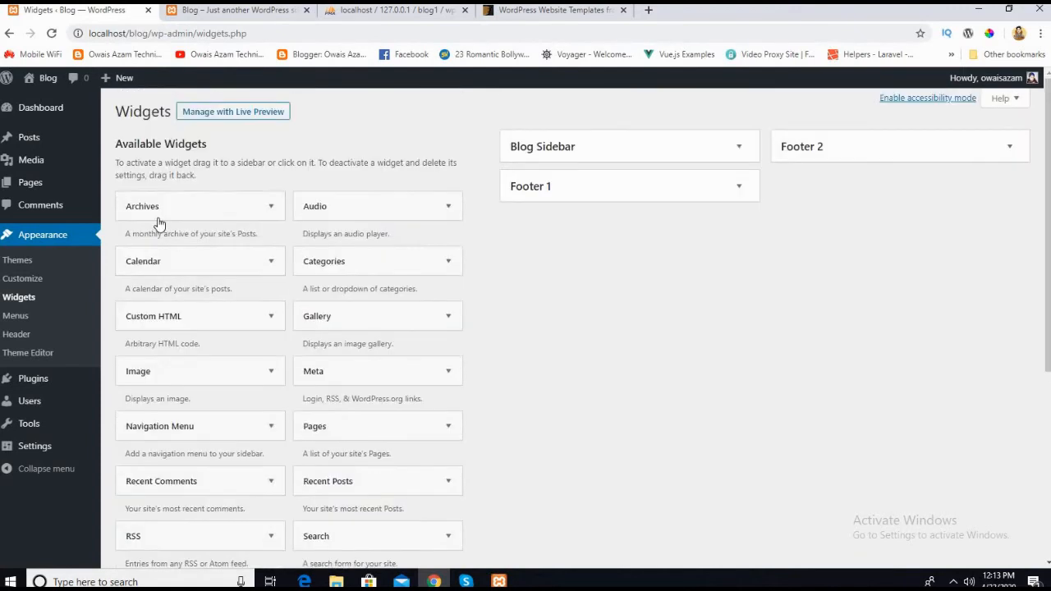
# Step: Open the developer tools on the live home page, turn off device emulation and bring the footer into view
pyautogui.click(246, 12)
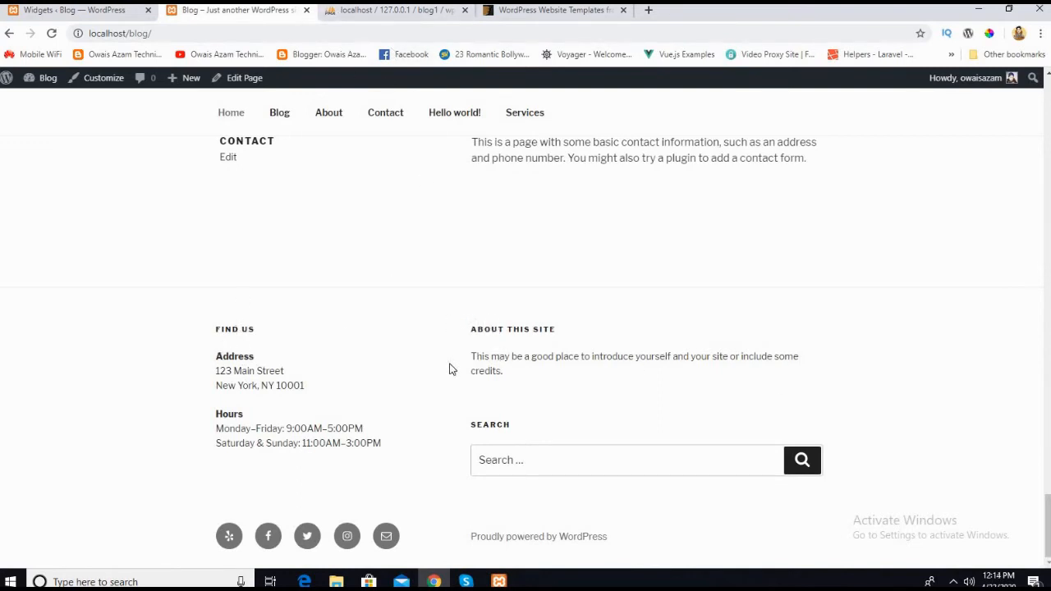
pyautogui.moveTo(450, 370); pyautogui.dragTo(589, 517)
pyautogui.click(892, 339)
pyautogui.rightClick(892, 339)
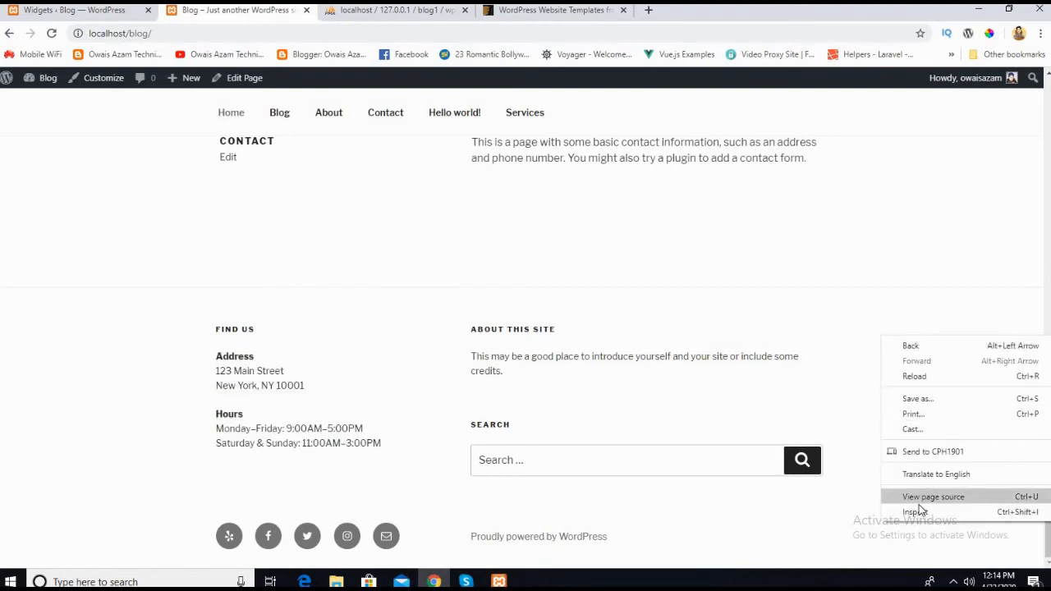
pyautogui.click(917, 512)
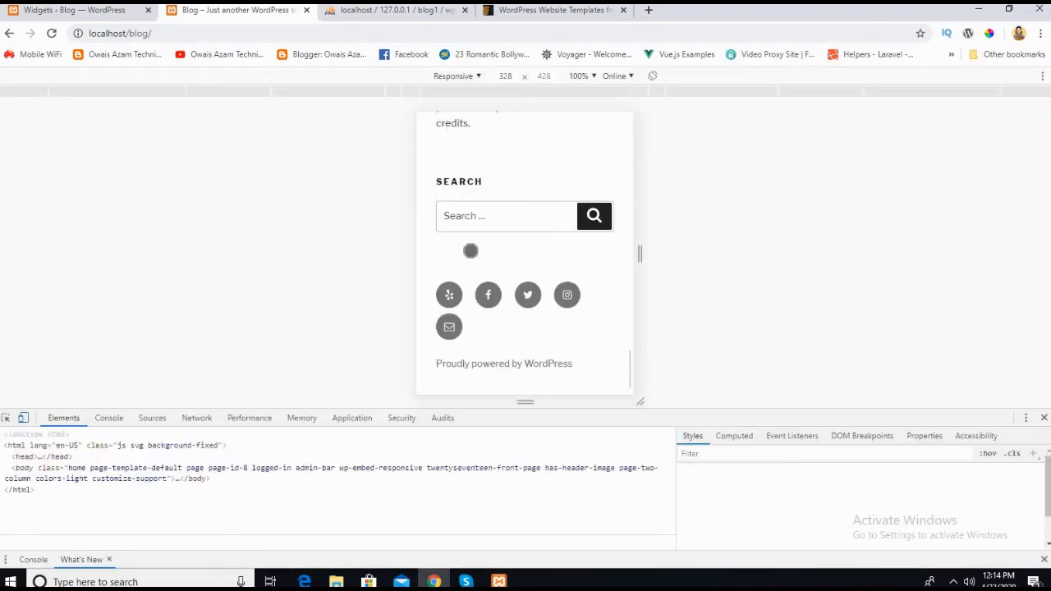
pyautogui.hotkey('ctrl', 'shift', 'm')
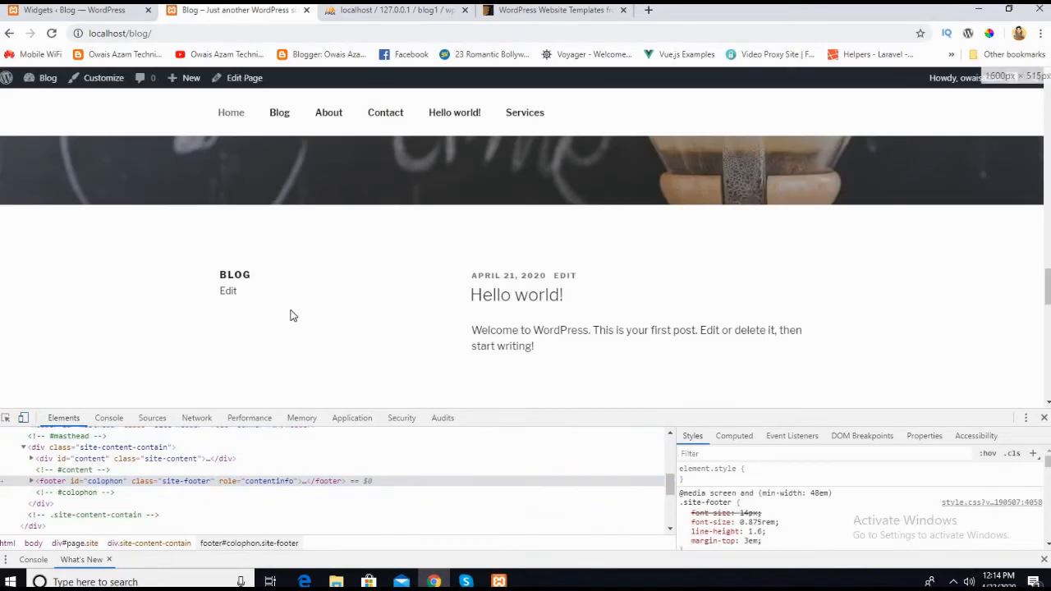
pyautogui.scroll(-5, 289, 315)
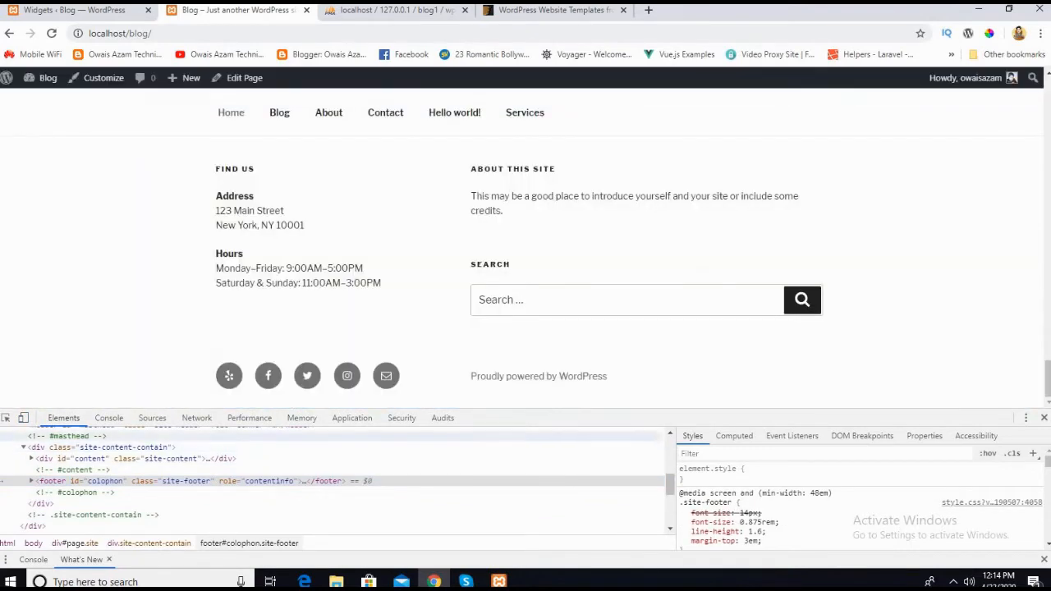
# Step: Inspect the footer's widget area in the page markup, select its footer-widget-1 column and collapse that column
pyautogui.click(4, 418)
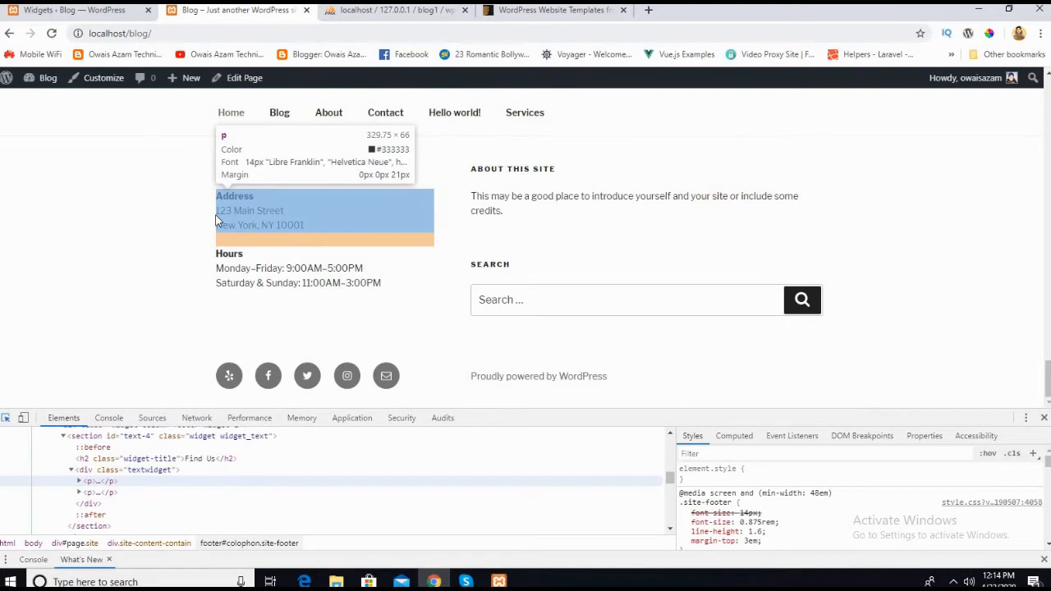
pyautogui.click(218, 220)
pyautogui.scroll(4, 124, 472)
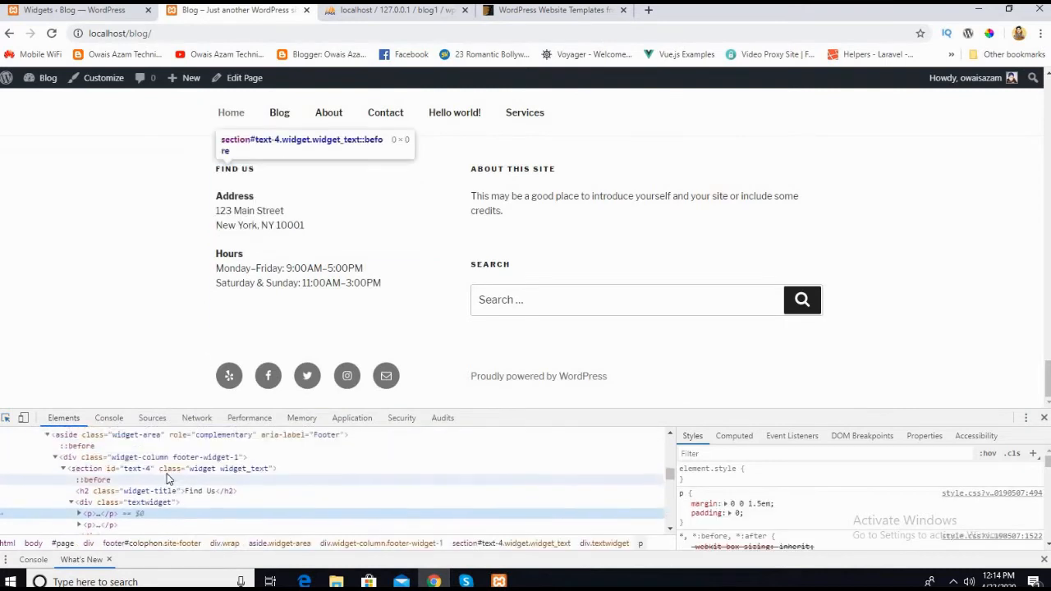
pyautogui.click(116, 471)
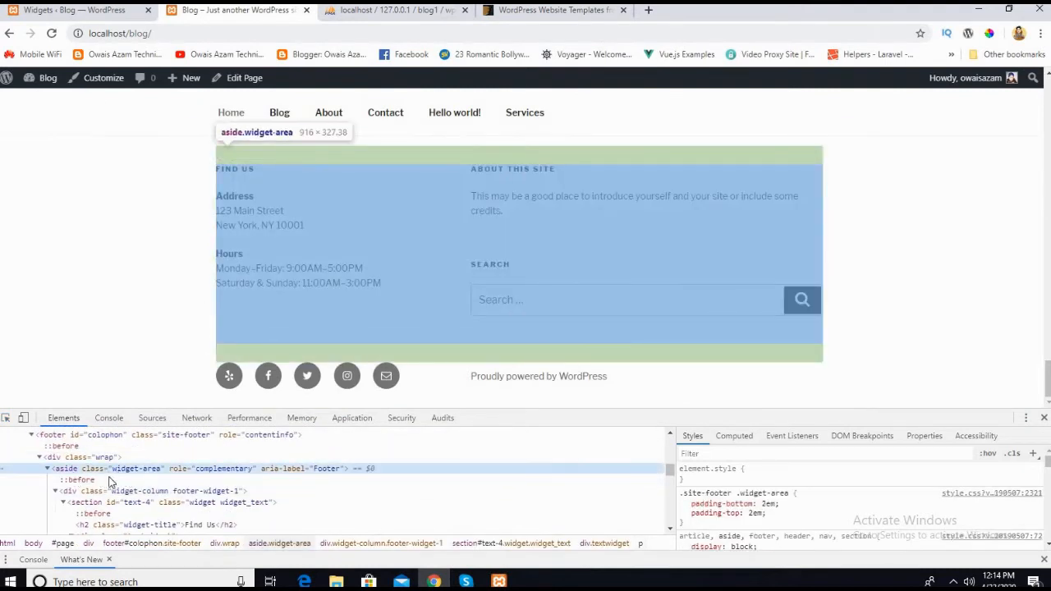
pyautogui.click(73, 491)
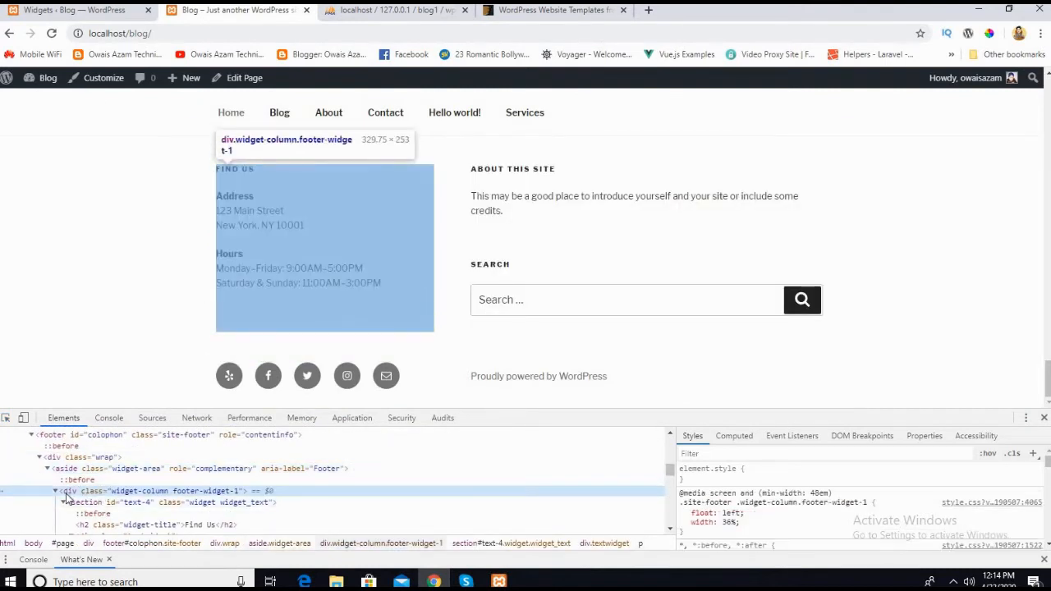
pyautogui.click(56, 492)
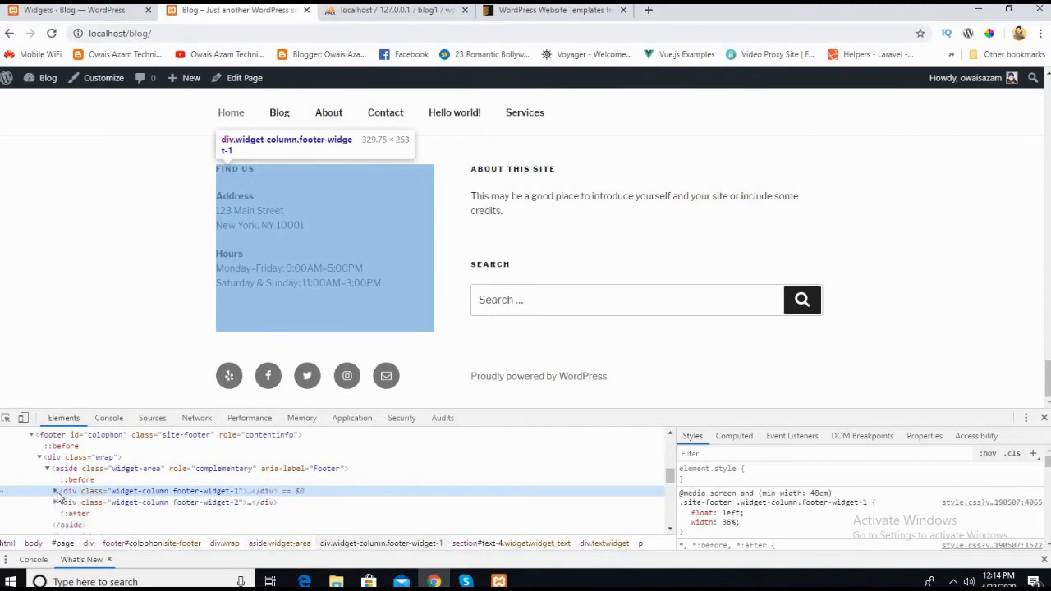
# Step: Compare the two footer columns in the markup, expand footer-widget-2 and inspect its text and search widget sections
pyautogui.click(120, 504)
pyautogui.click(120, 492)
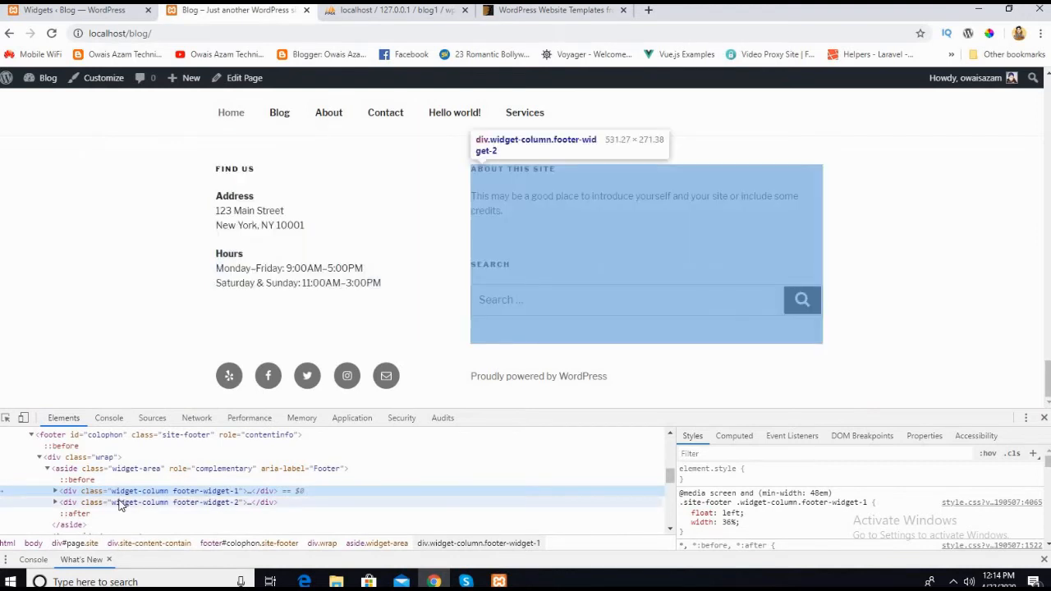
pyautogui.click(120, 504)
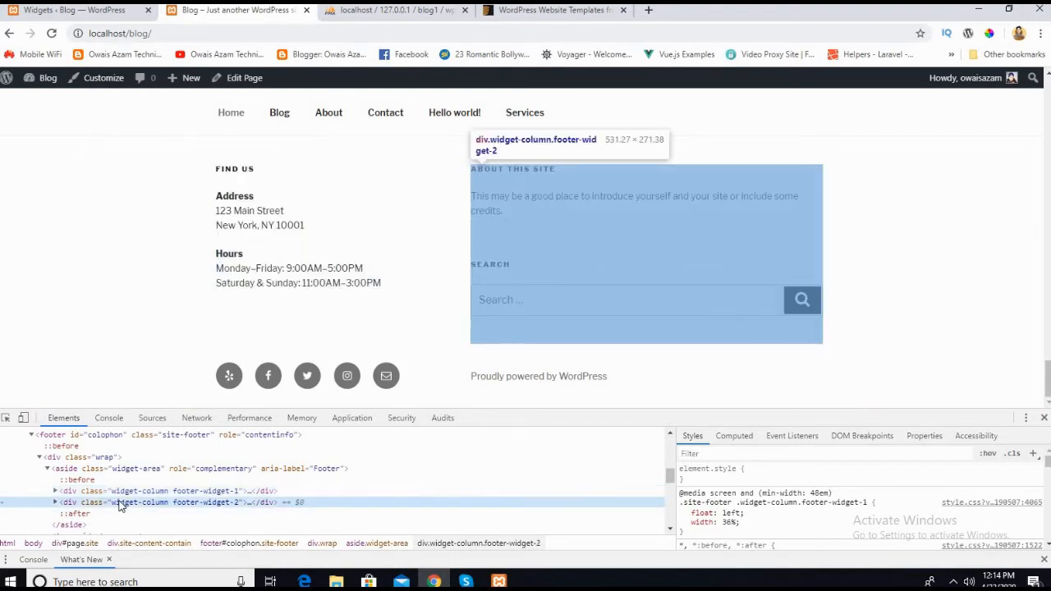
pyautogui.click(55, 503)
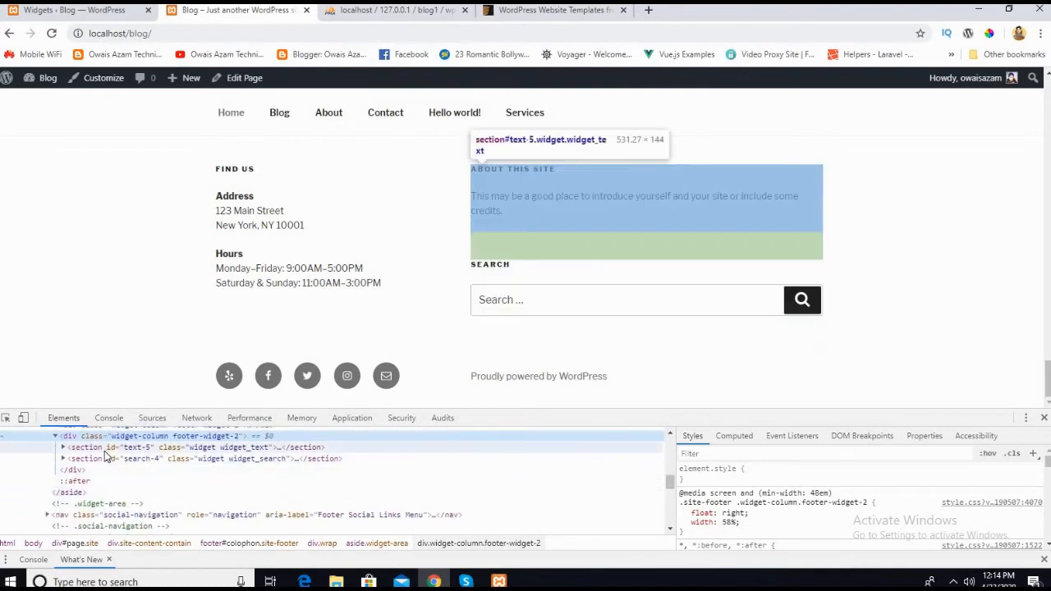
pyautogui.click(104, 451)
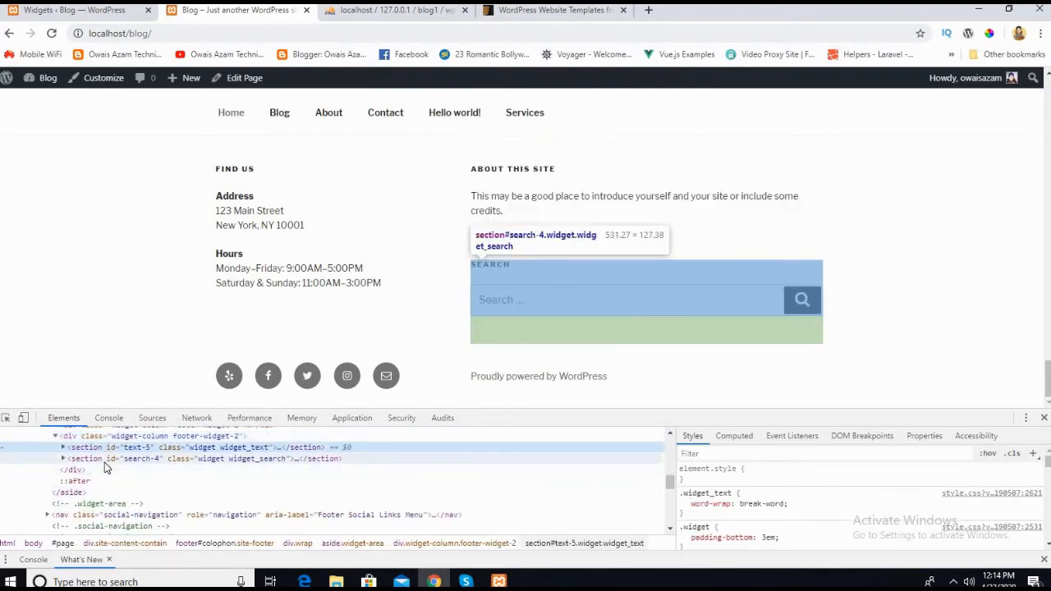
pyautogui.click(105, 463)
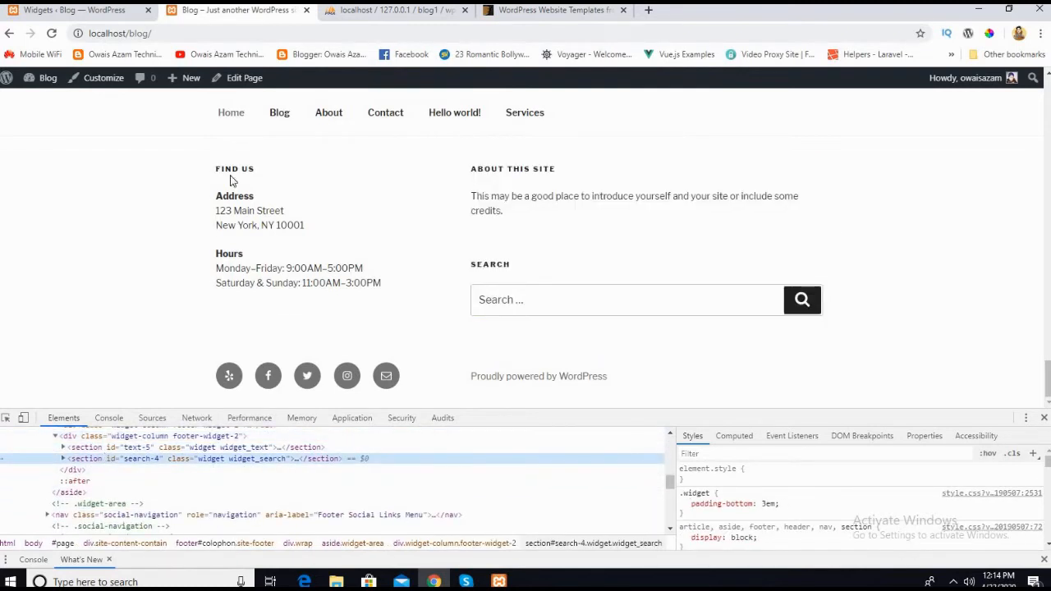
pyautogui.scroll(2, 123, 497)
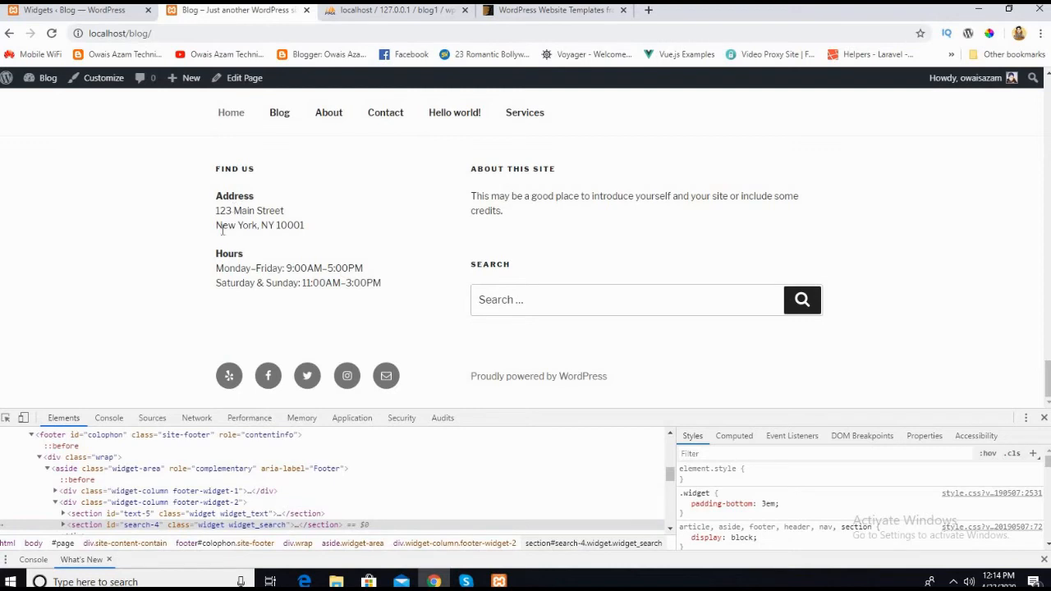
# Step: Expand Blog Sidebar on the Widgets admin page and open the Blog page on the live site
pyautogui.click(62, 14)
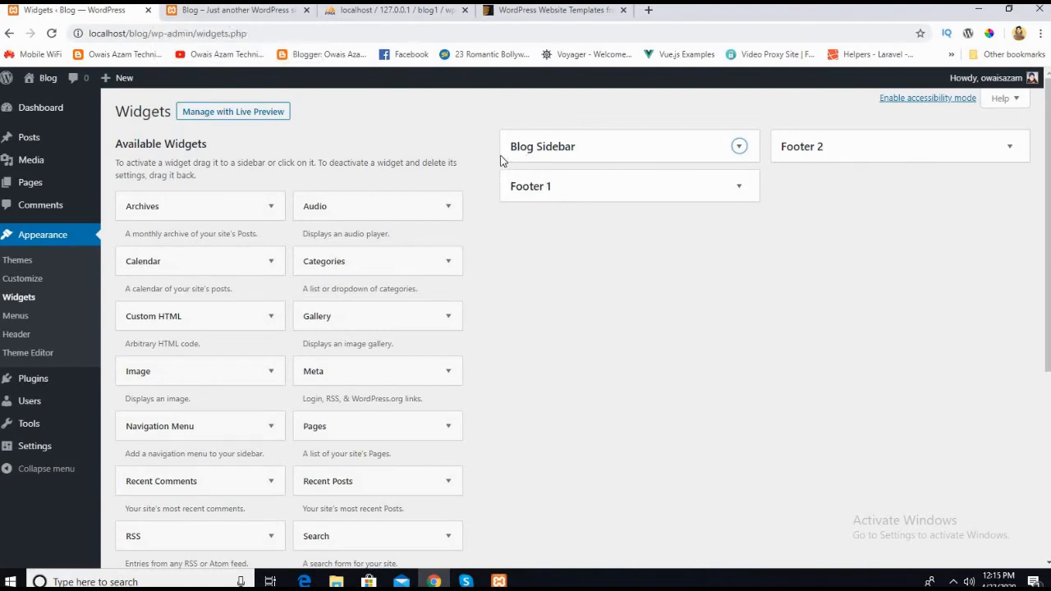
pyautogui.click(624, 147)
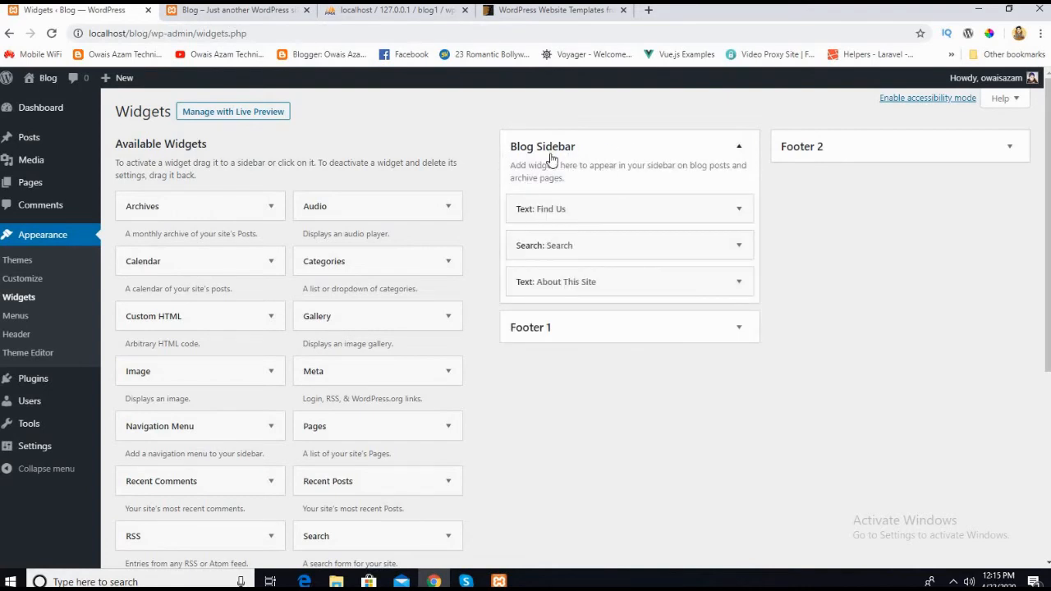
pyautogui.click(205, 10)
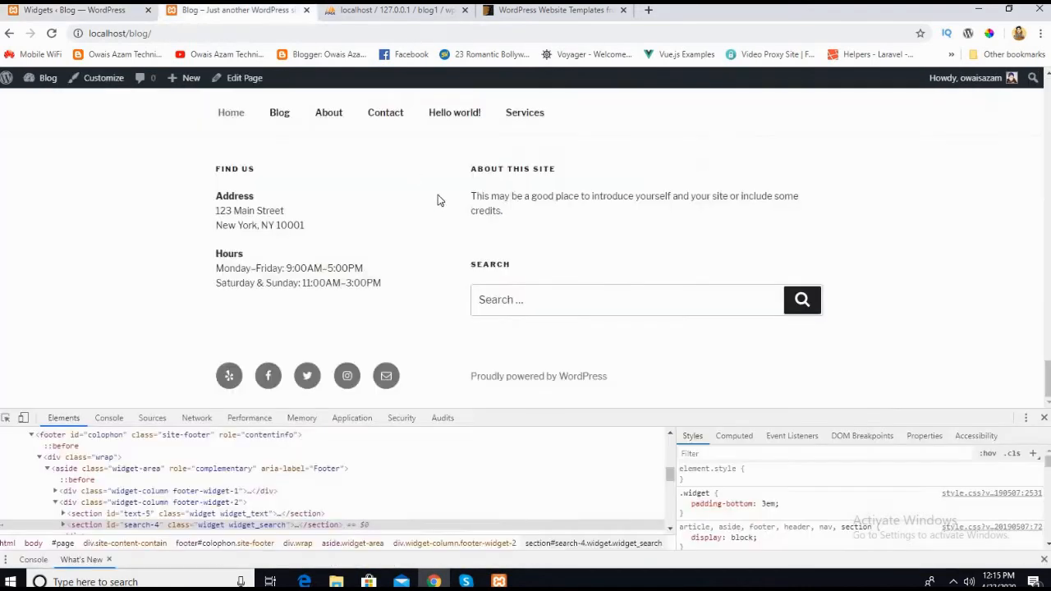
pyautogui.scroll(2, 460, 292)
pyautogui.scroll(10, 460, 292)
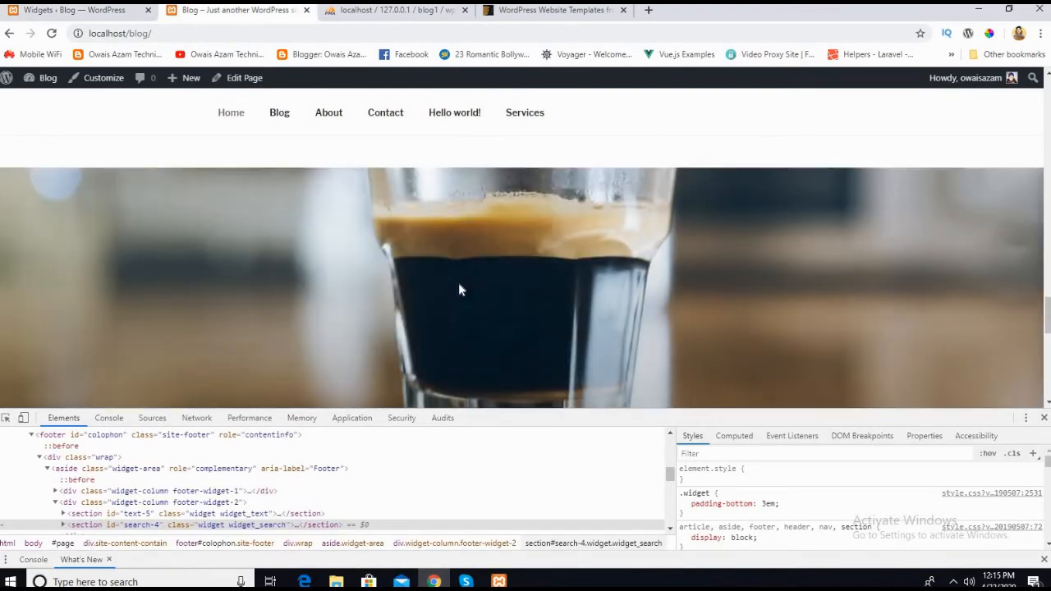
pyautogui.click(280, 113)
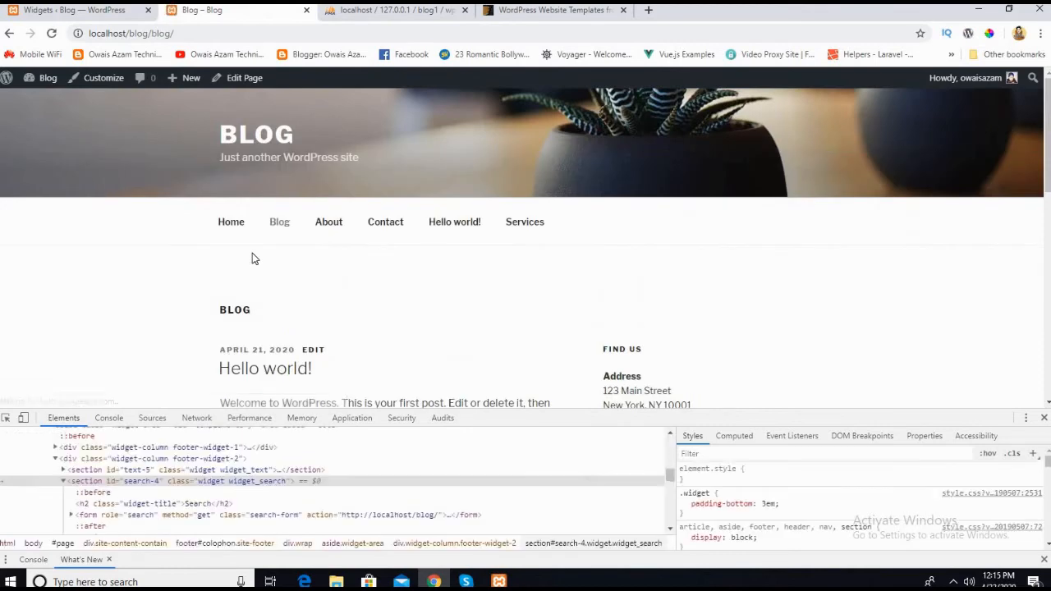
# Step: Examine the Blog page's sidebar widgets beside the post, from the address and hours to the search box
pyautogui.scroll(-5, 253, 258)
pyautogui.scroll(3, 707, 243)
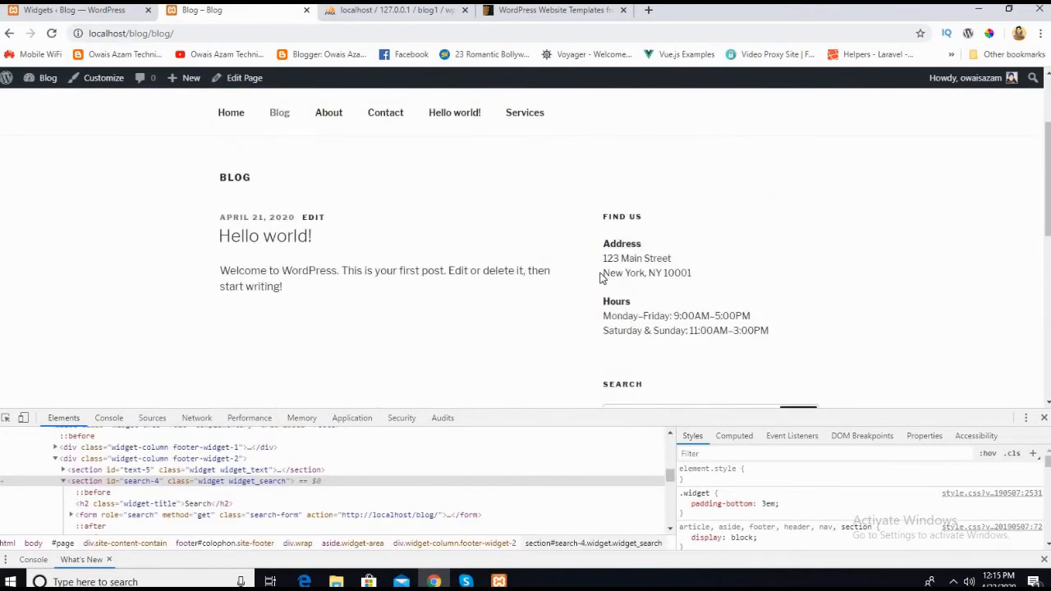
pyautogui.scroll(-3, 664, 368)
pyautogui.scroll(2, 687, 324)
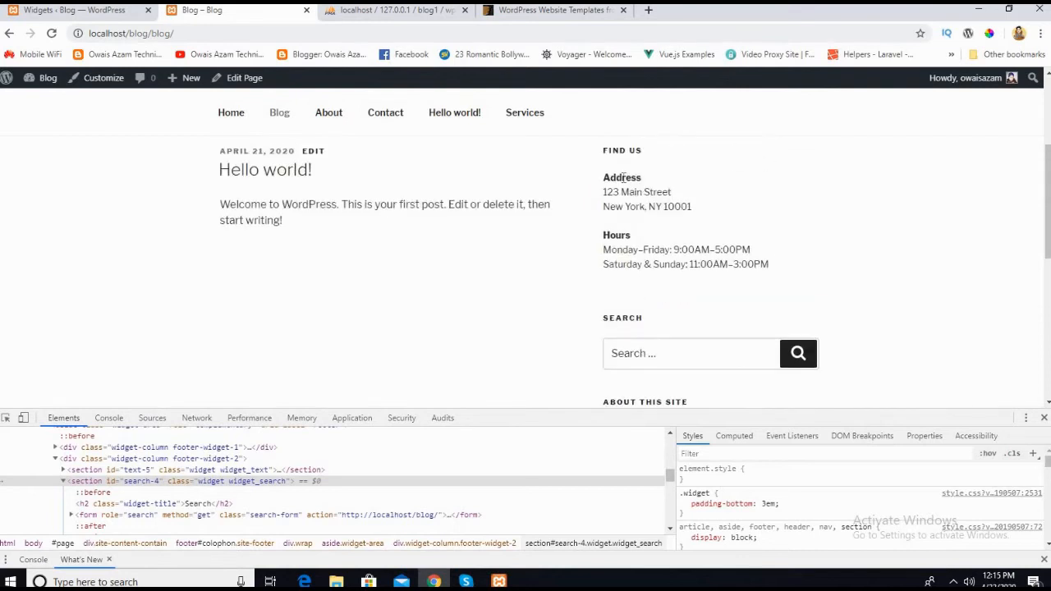
pyautogui.scroll(2, 622, 178)
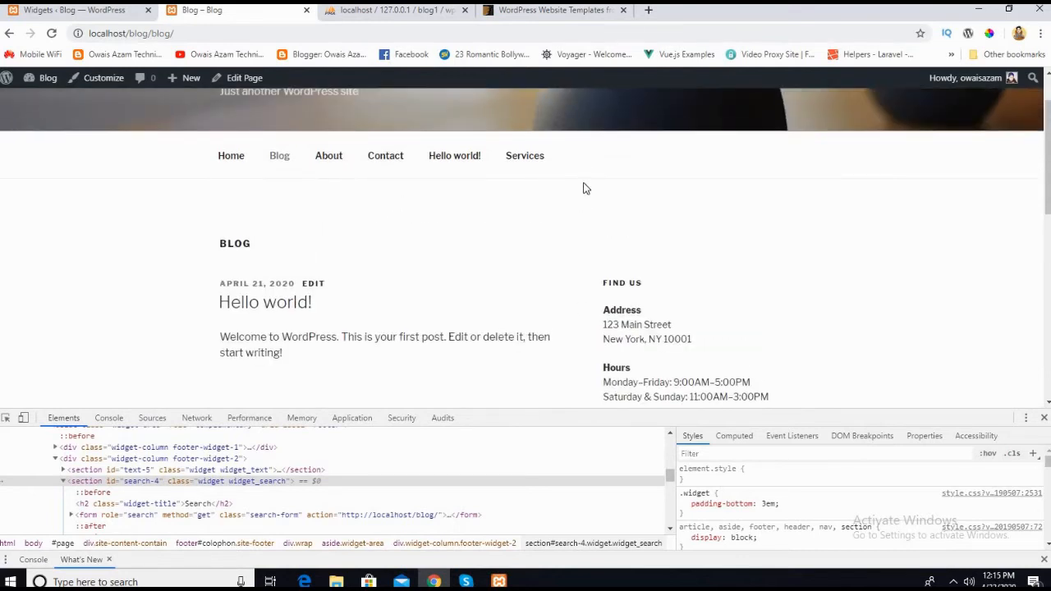
pyautogui.scroll(-3, 605, 169)
pyautogui.scroll(3, 636, 301)
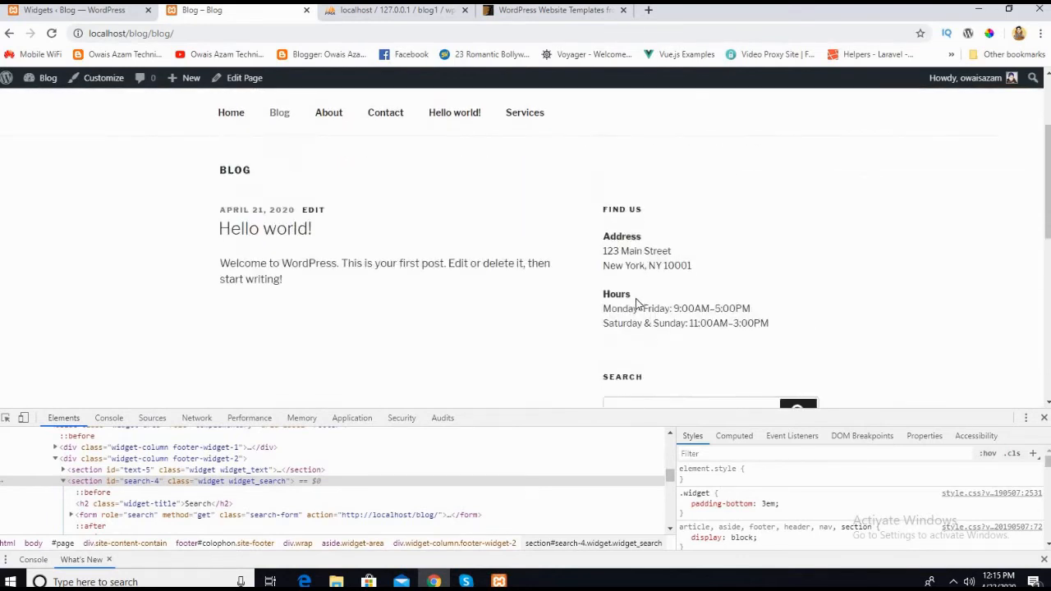
# Step: Delete the Search, About This Site and Find Us widgets from Blog Sidebar on the Widgets admin page
pyautogui.click(115, 11)
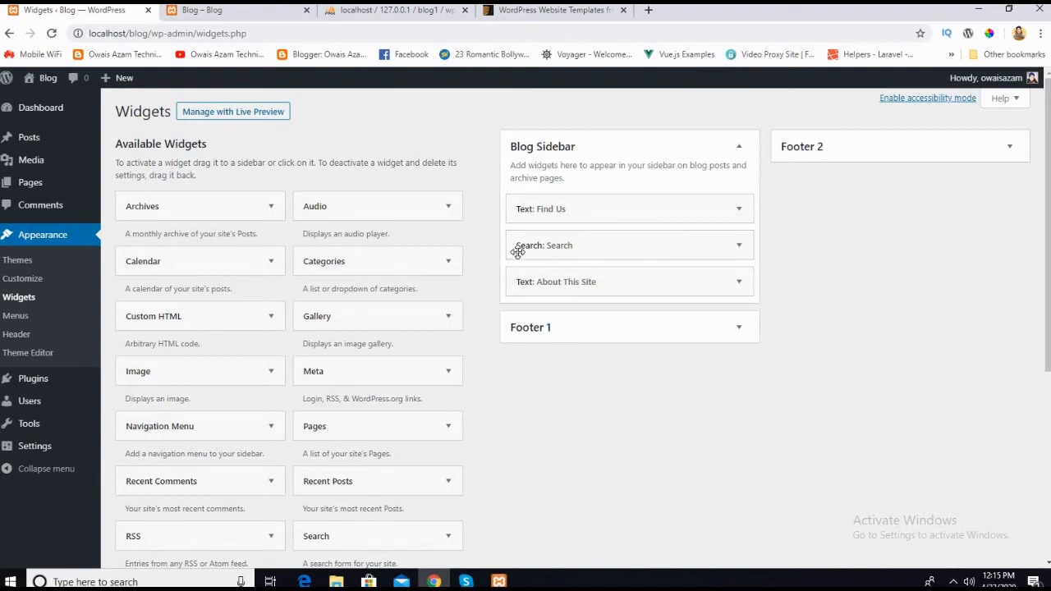
pyautogui.click(739, 247)
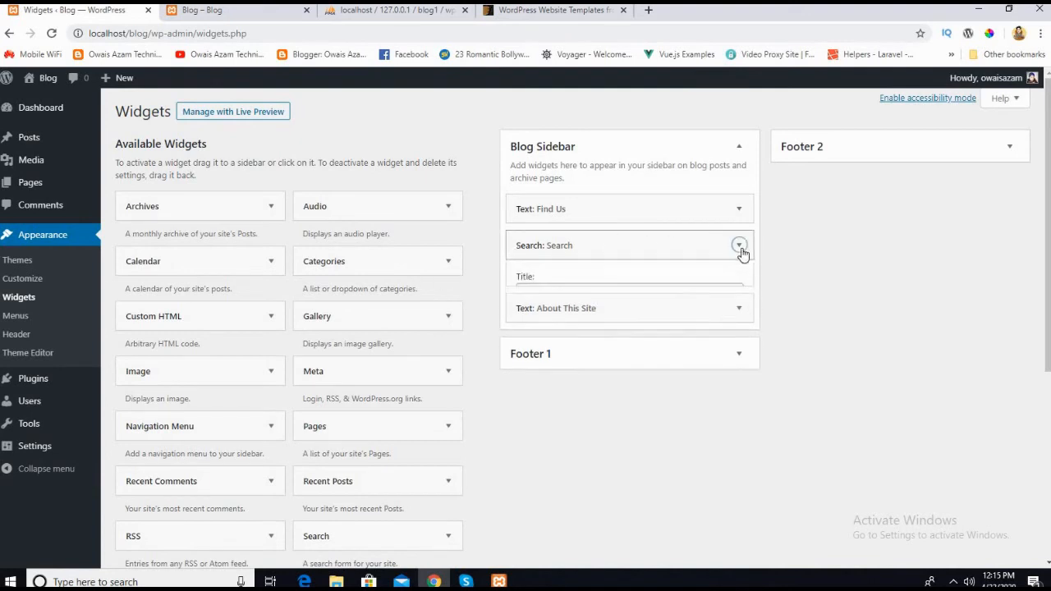
pyautogui.click(526, 319)
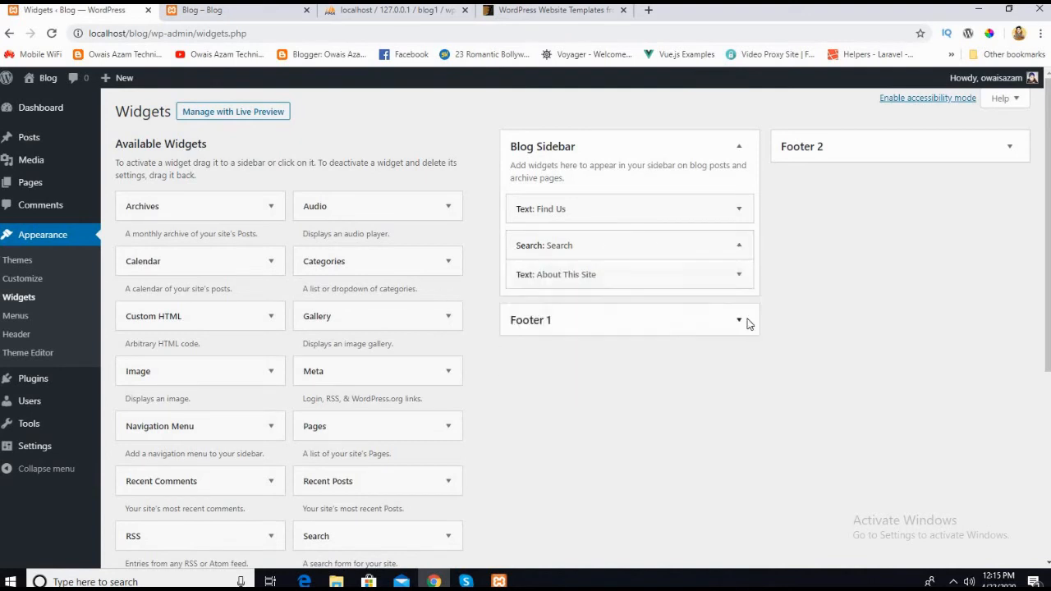
pyautogui.click(739, 249)
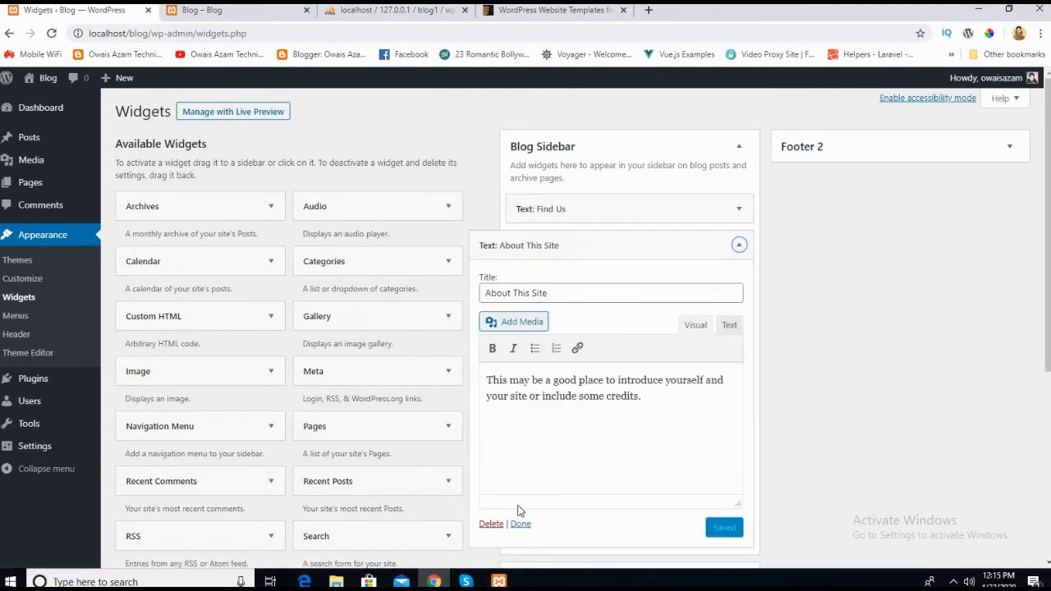
pyautogui.click(491, 525)
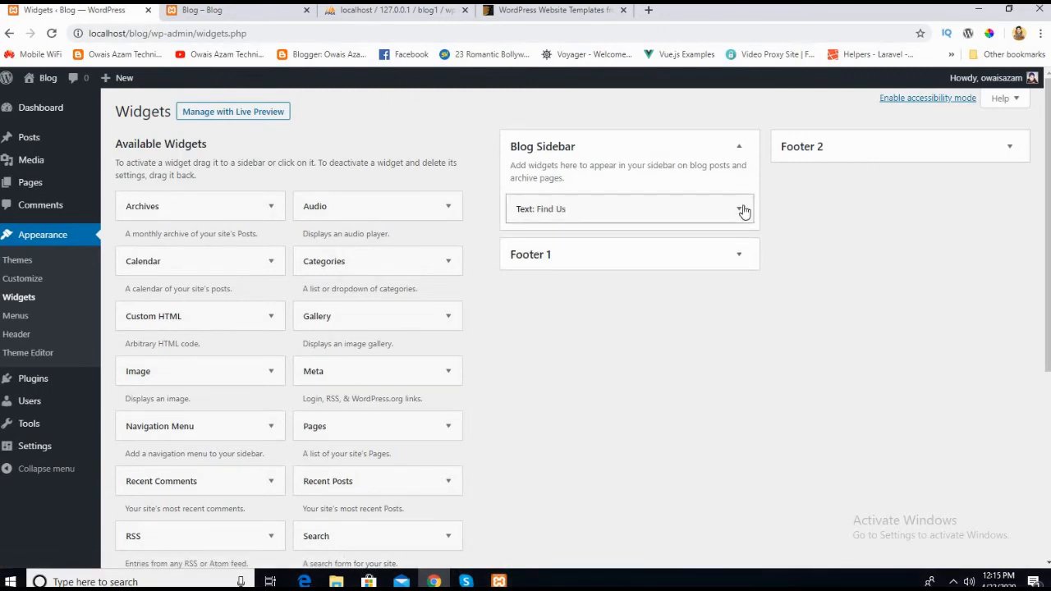
pyautogui.click(739, 210)
pyautogui.click(484, 489)
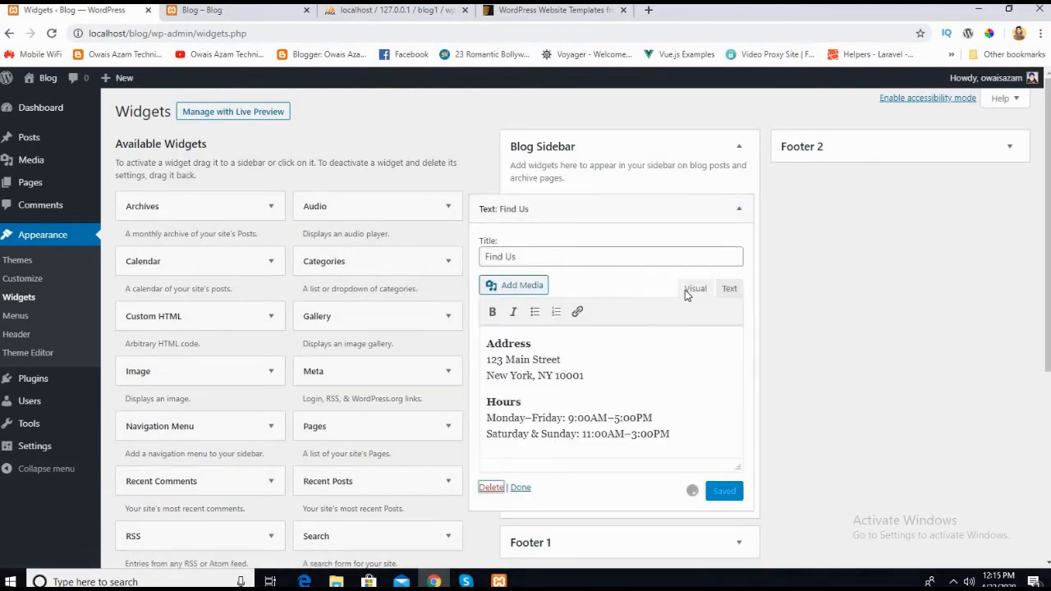
# Step: Reload the live Blog page and examine the area beside the post where the sidebar widgets were
pyautogui.click(213, 11)
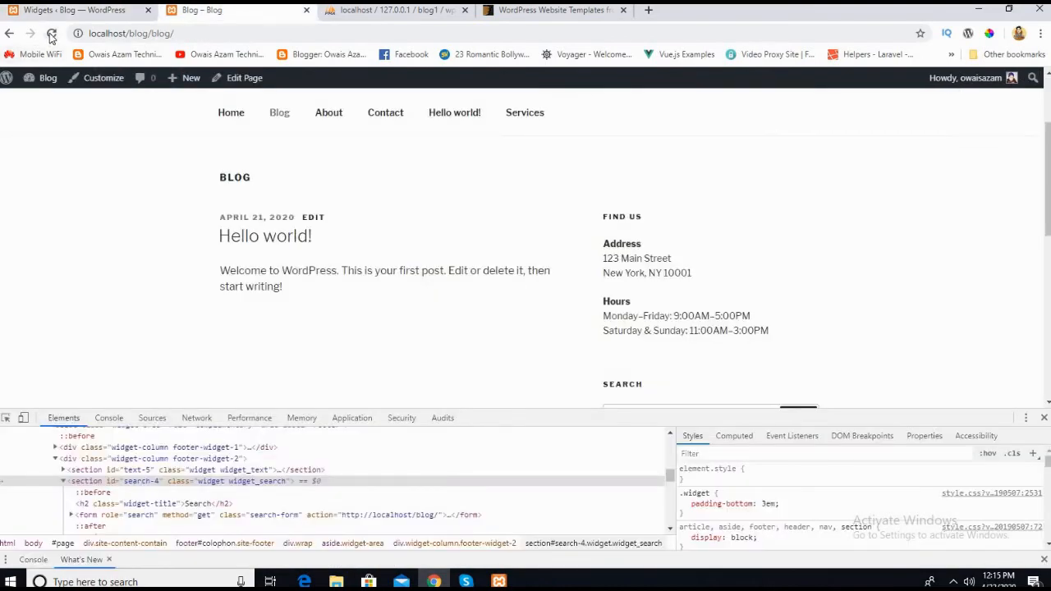
pyautogui.click(50, 33)
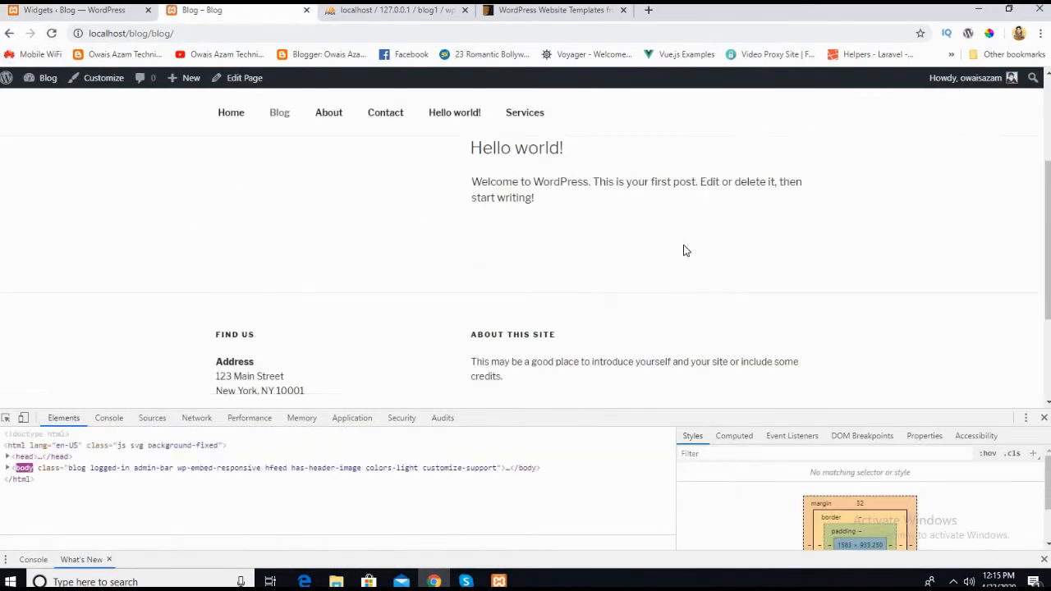
pyautogui.scroll(-1, 492, 222)
pyautogui.scroll(1, 301, 188)
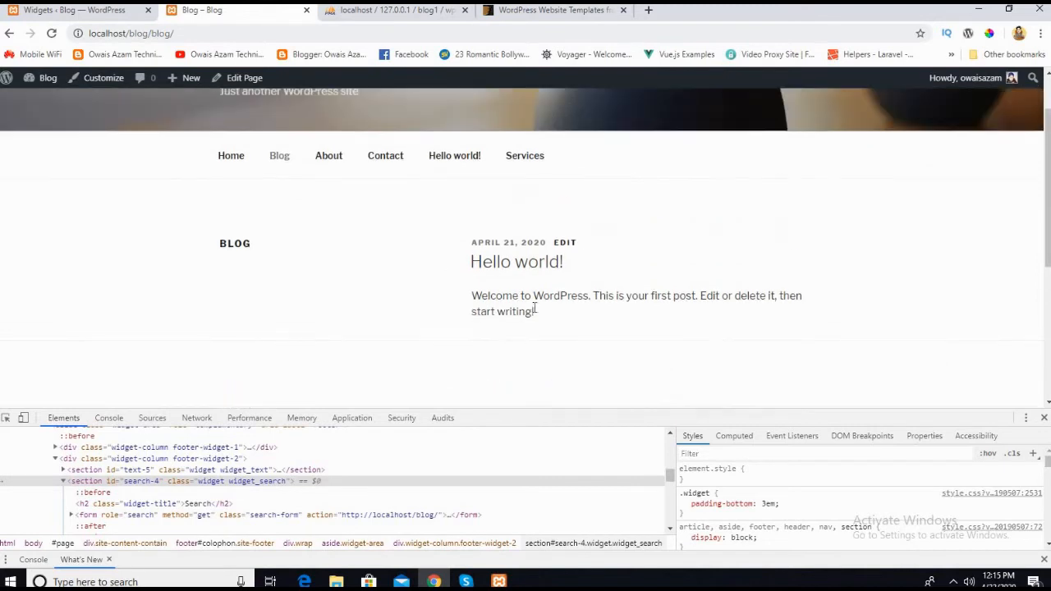
pyautogui.scroll(-2, 573, 248)
pyautogui.scroll(2, 331, 307)
pyautogui.scroll(-2, 649, 236)
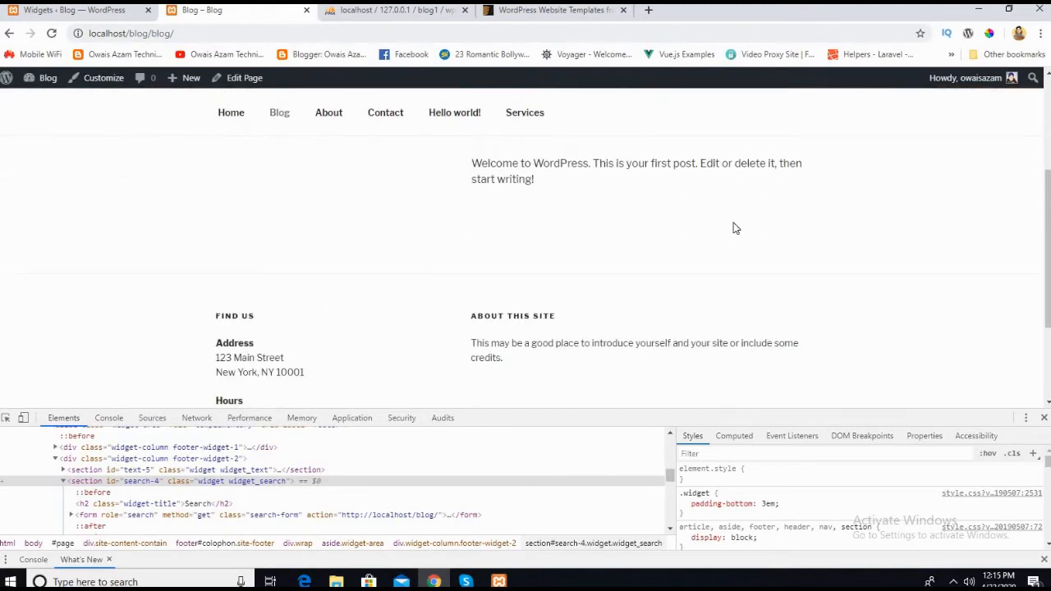
# Step: Add a Search widget to the Blog Sidebar on the Widgets admin page
pyautogui.click(53, 15)
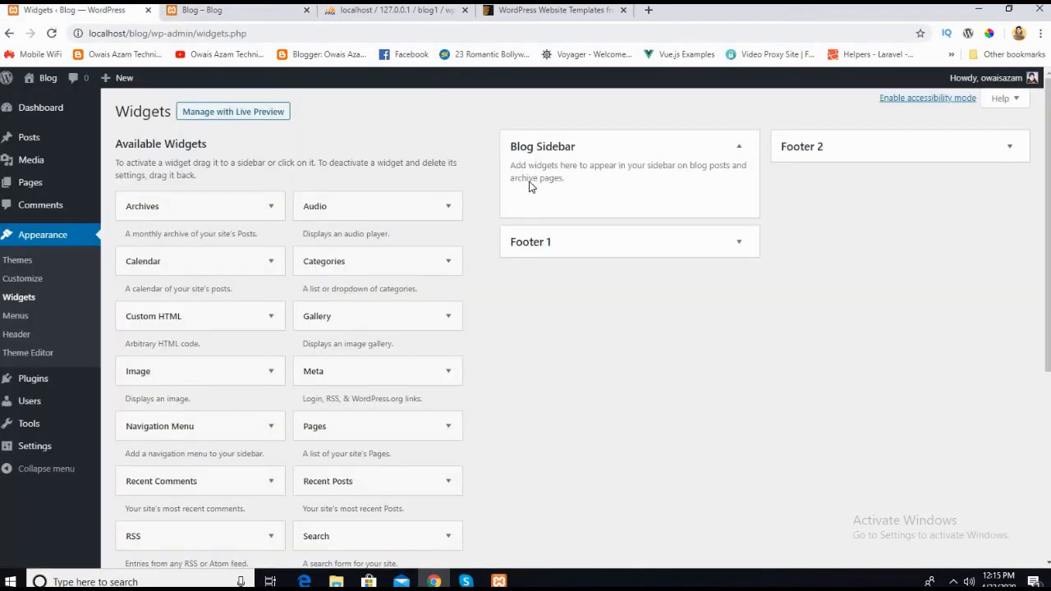
pyautogui.scroll(-3, 488, 338)
pyautogui.scroll(2, 225, 390)
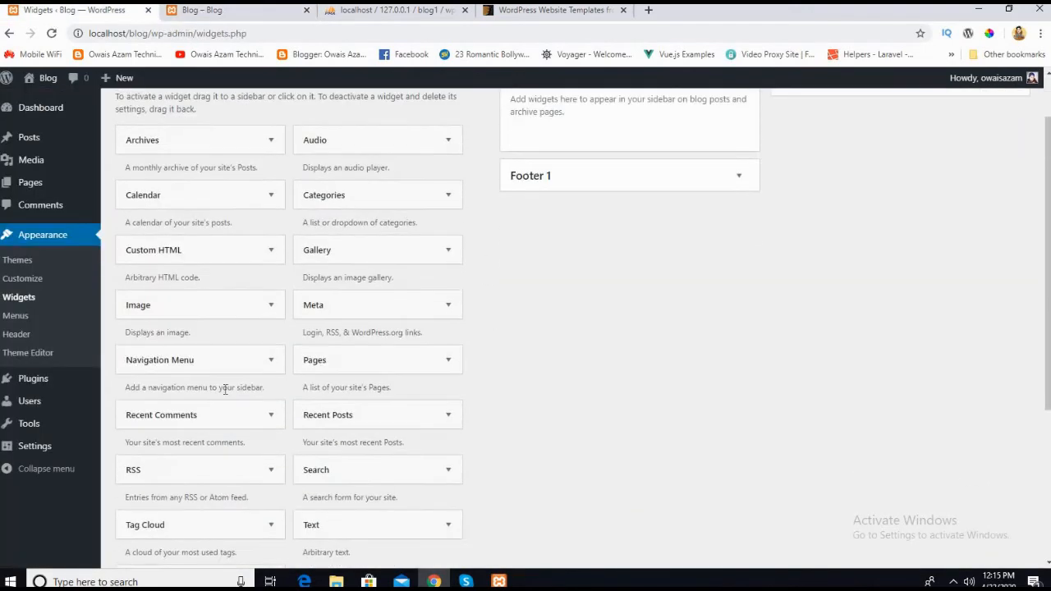
pyautogui.scroll(1, 225, 391)
pyautogui.scroll(-2, 242, 350)
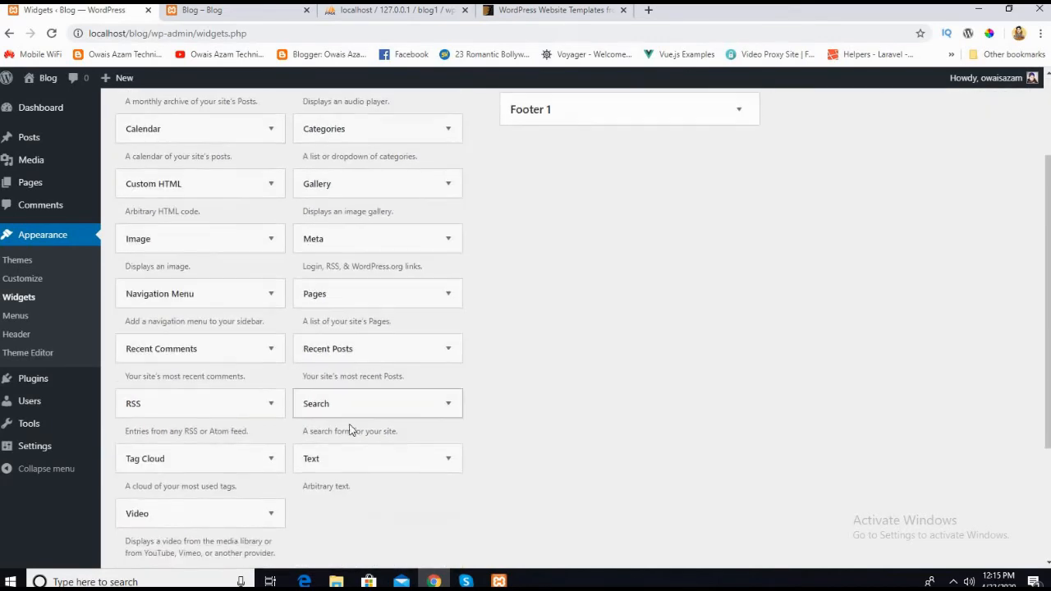
pyautogui.scroll(2, 566, 274)
pyautogui.moveTo(339, 406); pyautogui.dragTo(545, 201)
pyautogui.moveTo(544, 201); pyautogui.dragTo(546, 205)
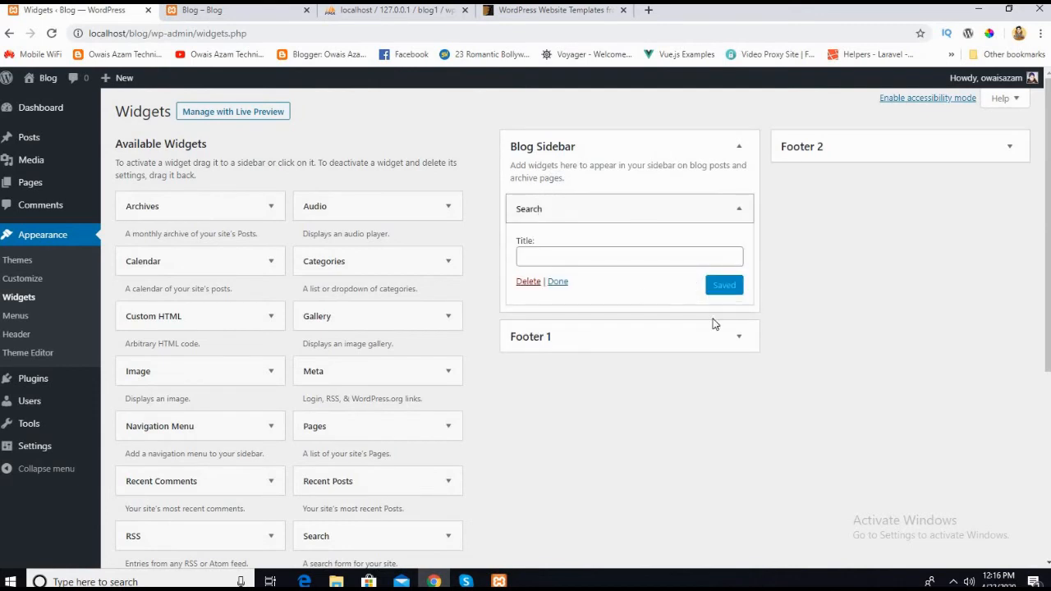
# Step: Title the Blog Sidebar's Search widget "Search" and save it
pyautogui.click(538, 262)
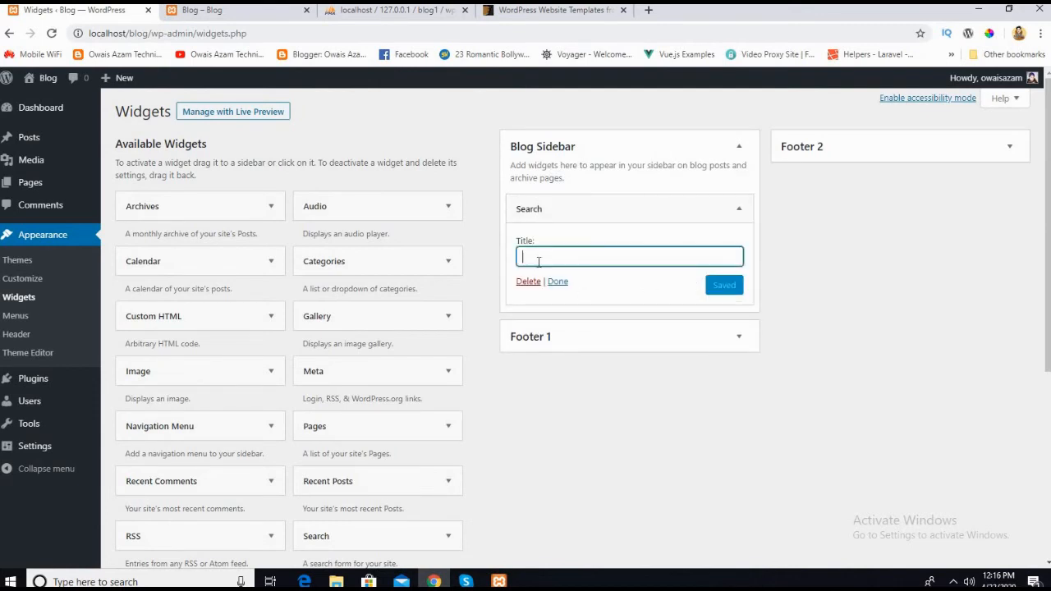
pyautogui.write('Search')
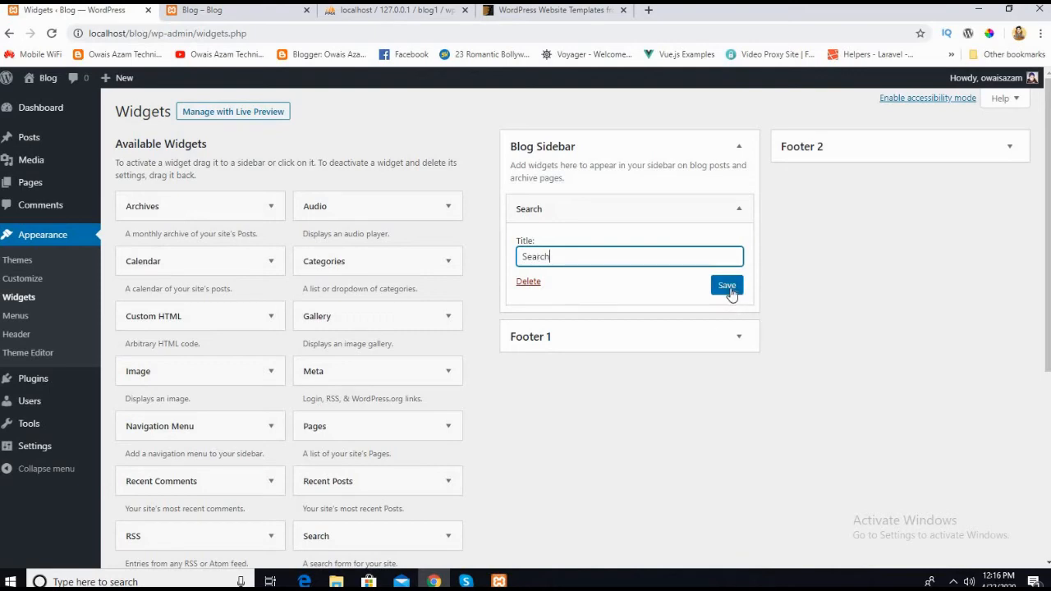
pyautogui.click(728, 288)
# Step: Reload the live Blog page and compare its sidebar search heading and box with the Search widget's title setting
pyautogui.click(201, 10)
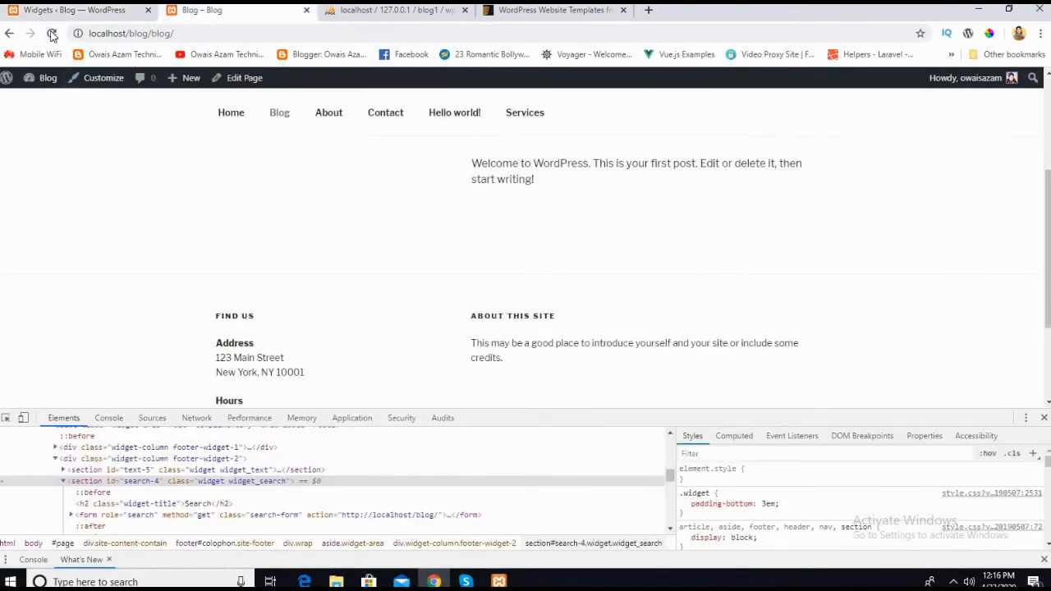
pyautogui.click(51, 34)
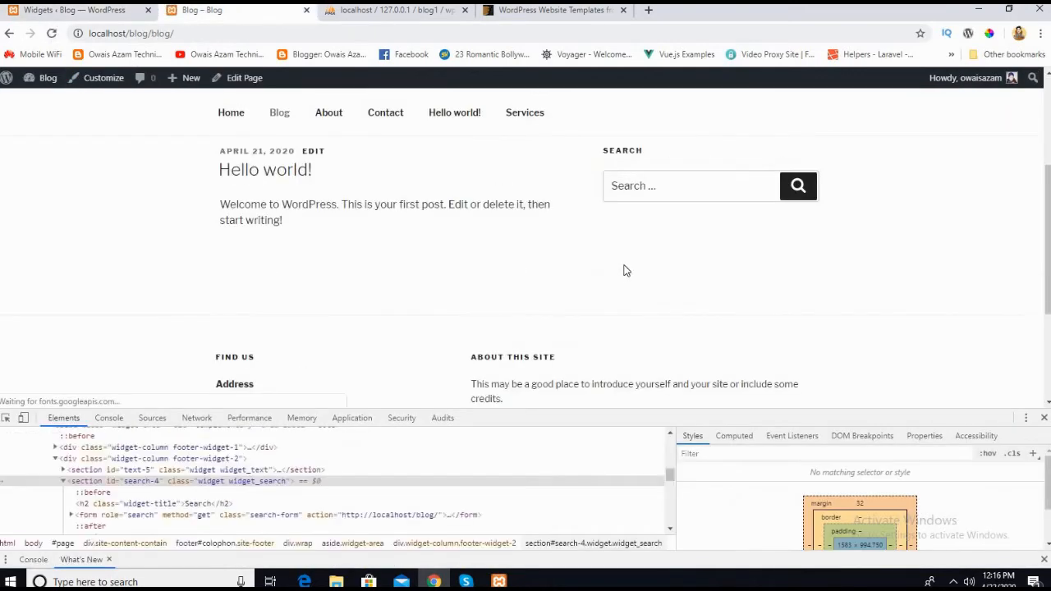
pyautogui.click(631, 243)
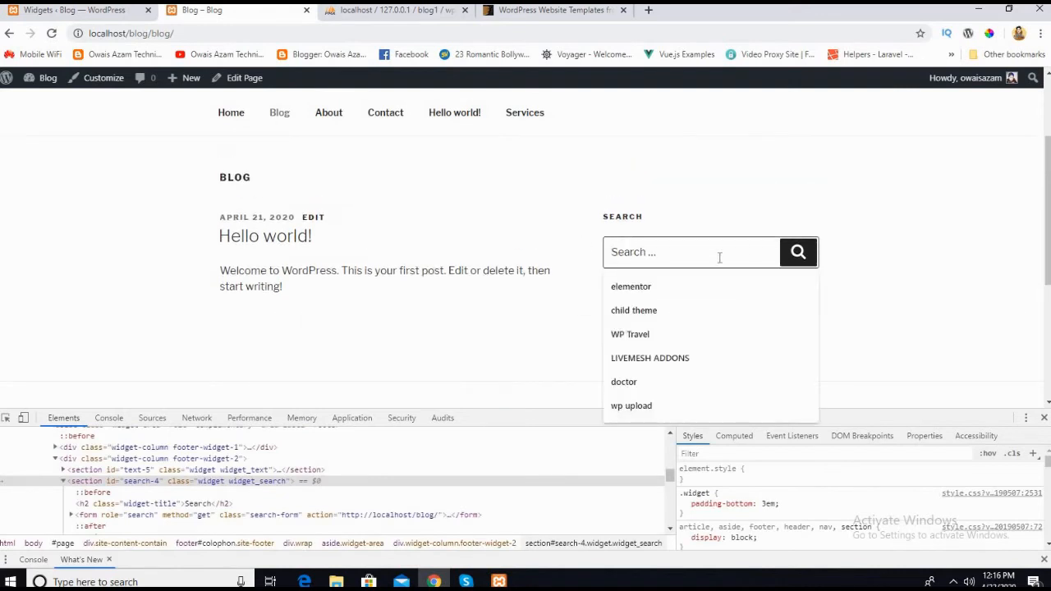
pyautogui.click(546, 279)
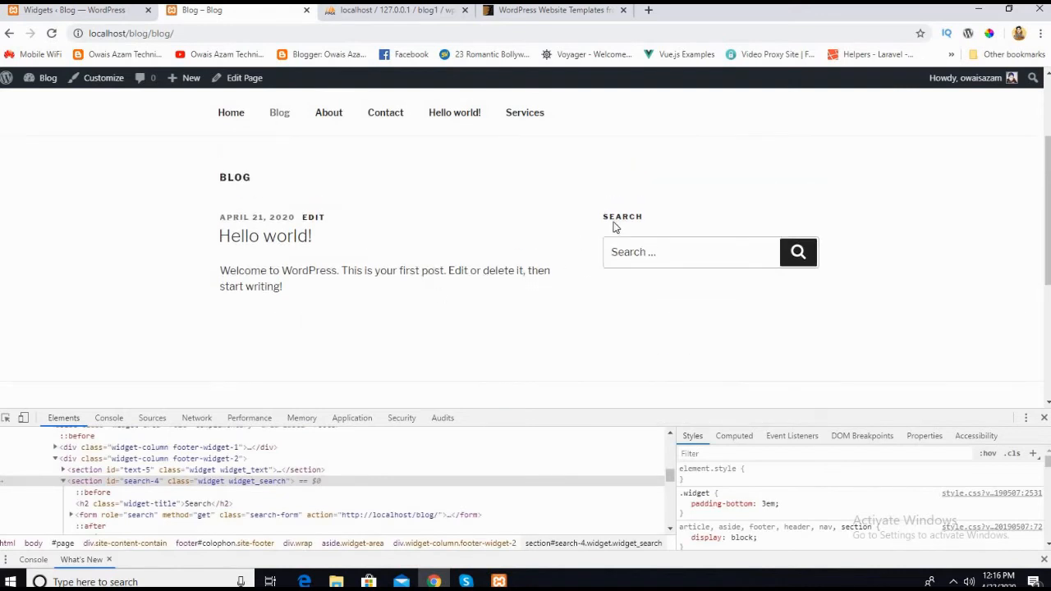
pyautogui.click(33, 18)
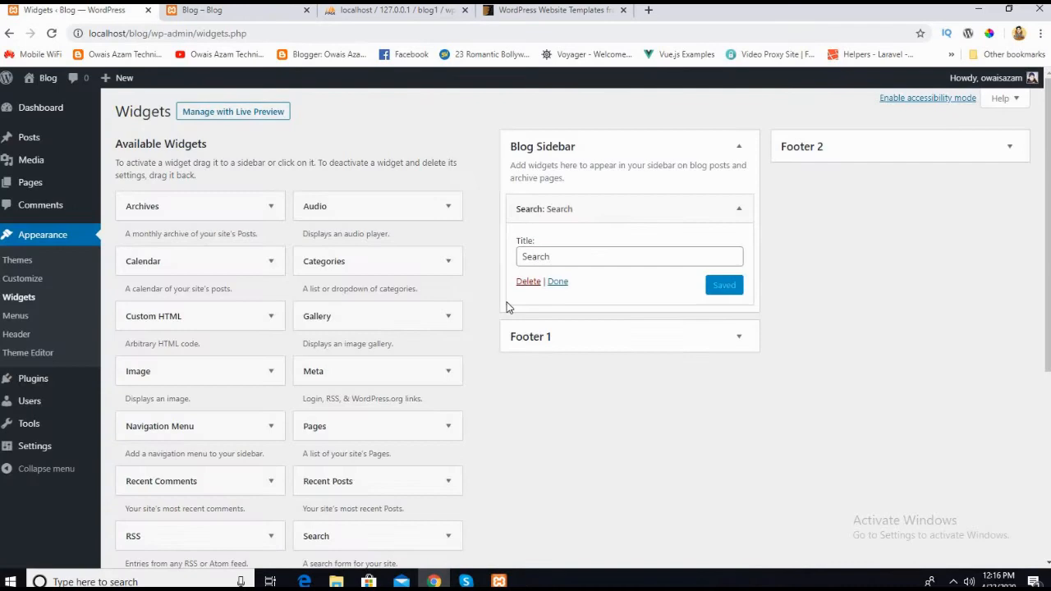
pyautogui.click(549, 255)
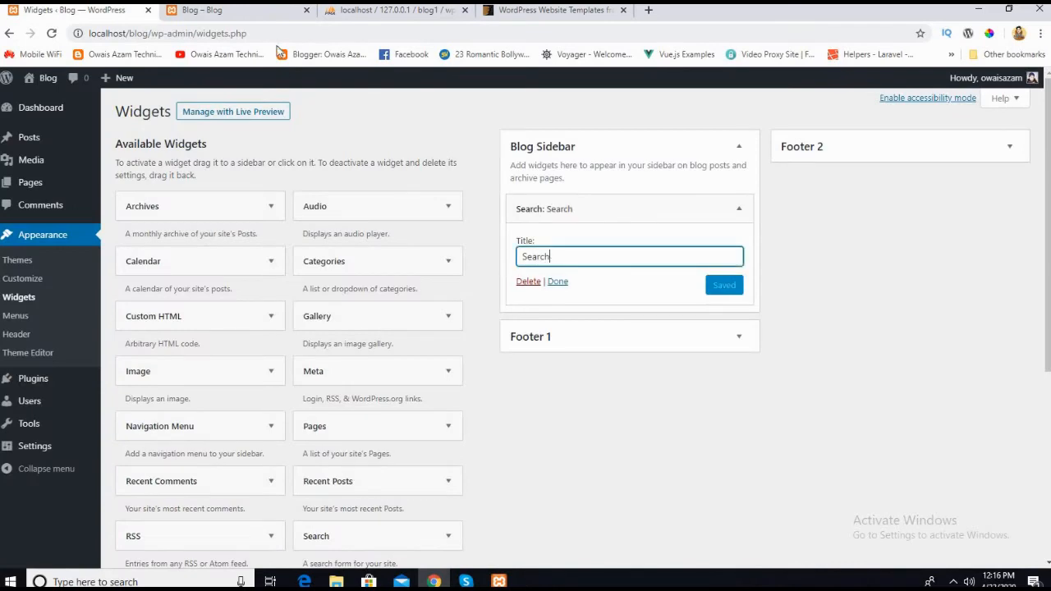
pyautogui.click(233, 15)
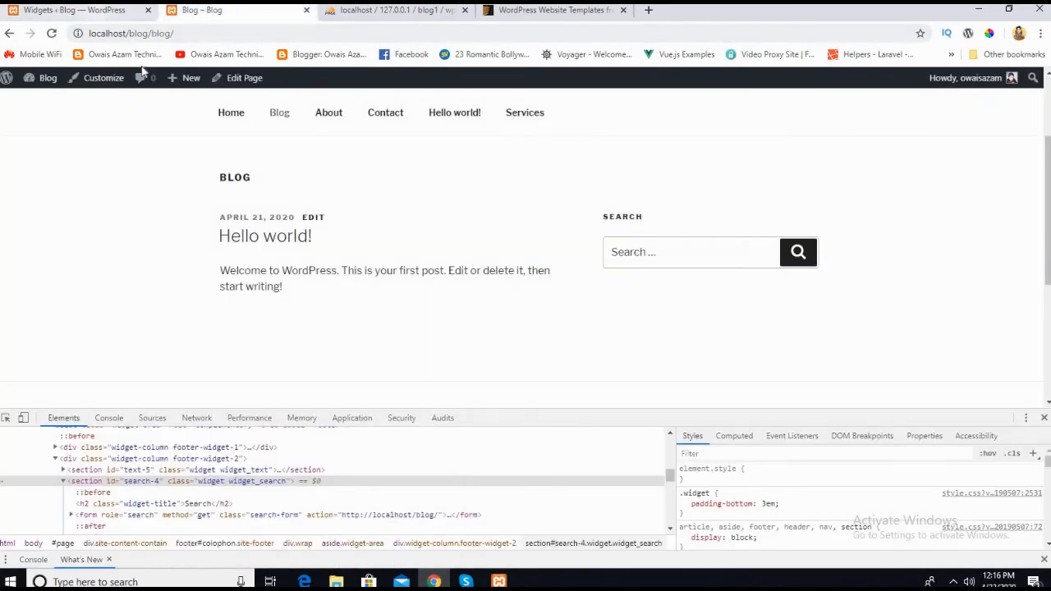
pyautogui.click(102, 10)
# Step: Collapse the Search widget and add a Categories widget below it in the Blog Sidebar
pyautogui.scroll(-1, 582, 240)
pyautogui.click(768, 336)
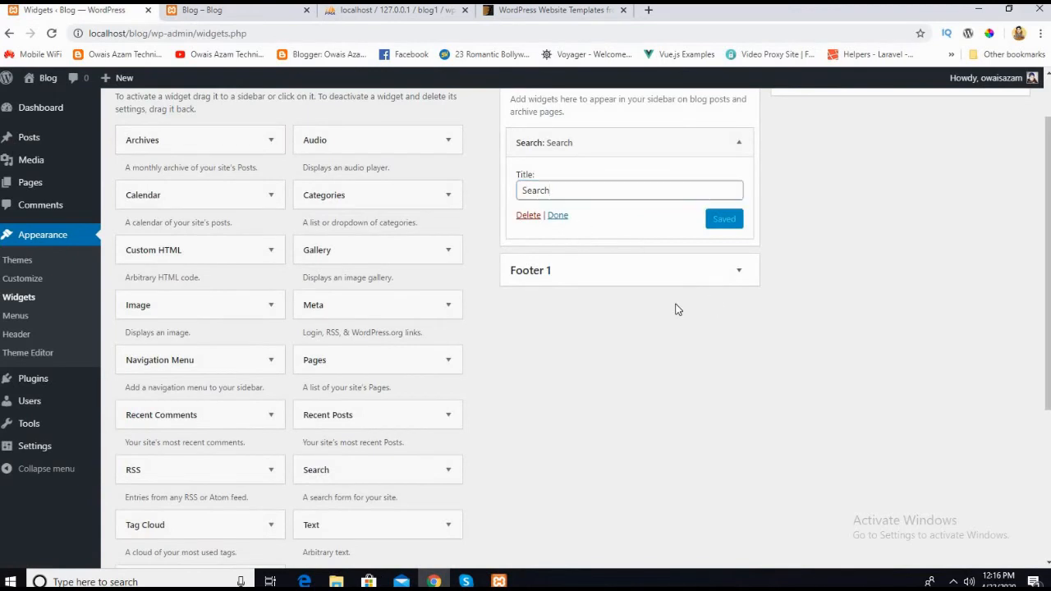
pyautogui.click(738, 143)
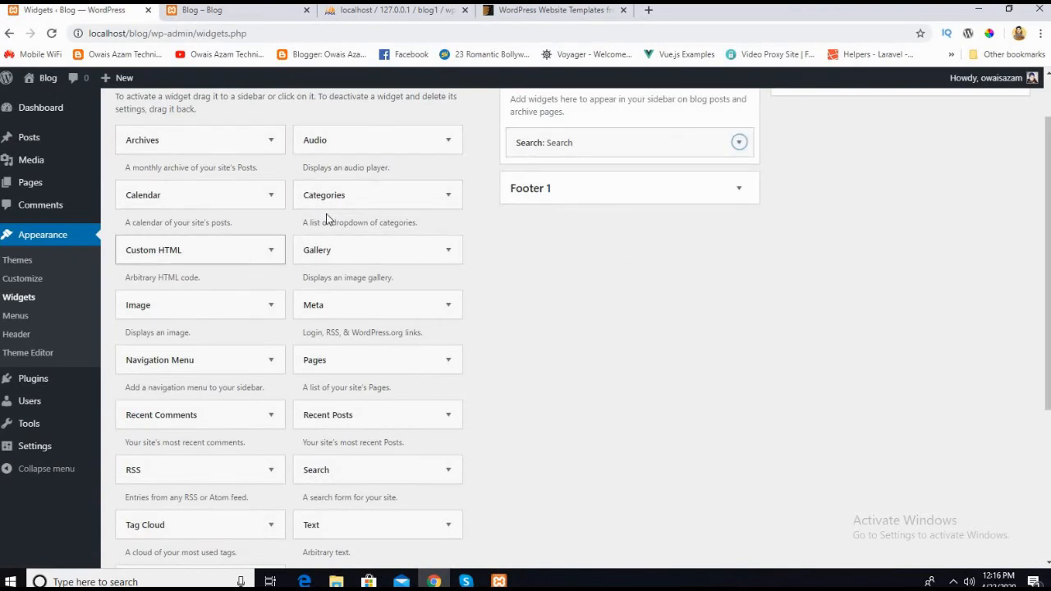
pyautogui.moveTo(321, 209); pyautogui.dragTo(577, 176)
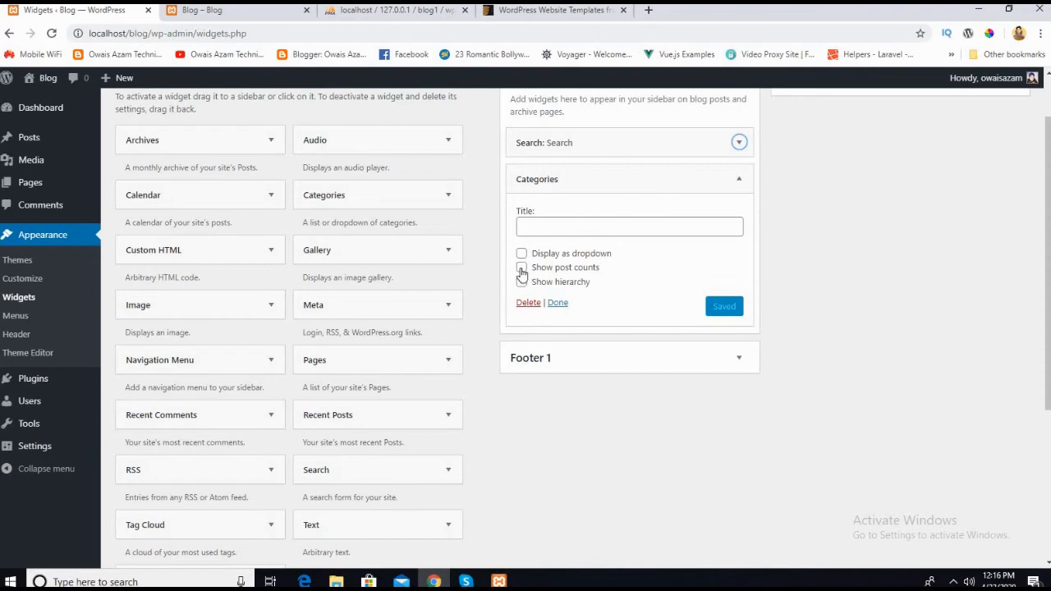
pyautogui.click(559, 303)
pyautogui.click(537, 180)
# Step: Reload the live Blog page and compare its sidebar category list and heading with the Categories widget's settings
pyautogui.click(230, 11)
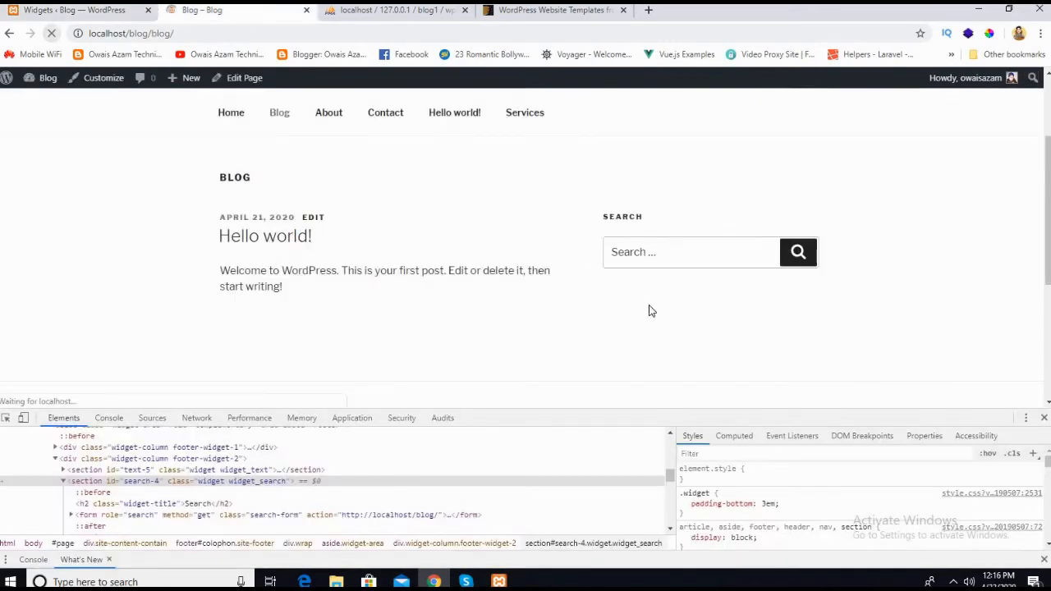
pyautogui.scroll(-3, 650, 341)
pyautogui.scroll(2, 645, 294)
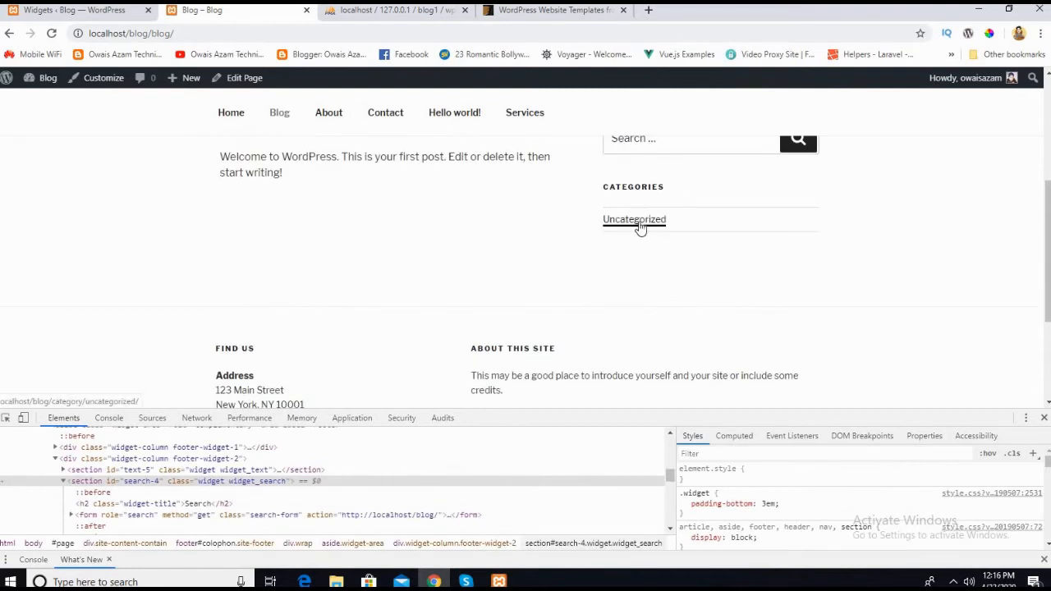
pyautogui.click(97, 16)
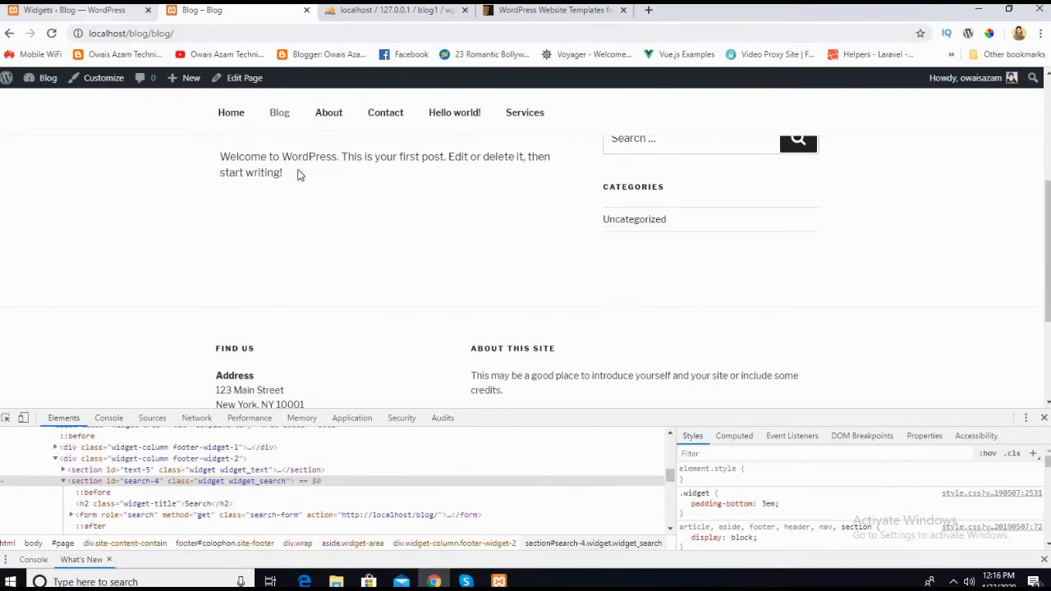
pyautogui.scroll(-1, 575, 394)
pyautogui.scroll(2, 575, 395)
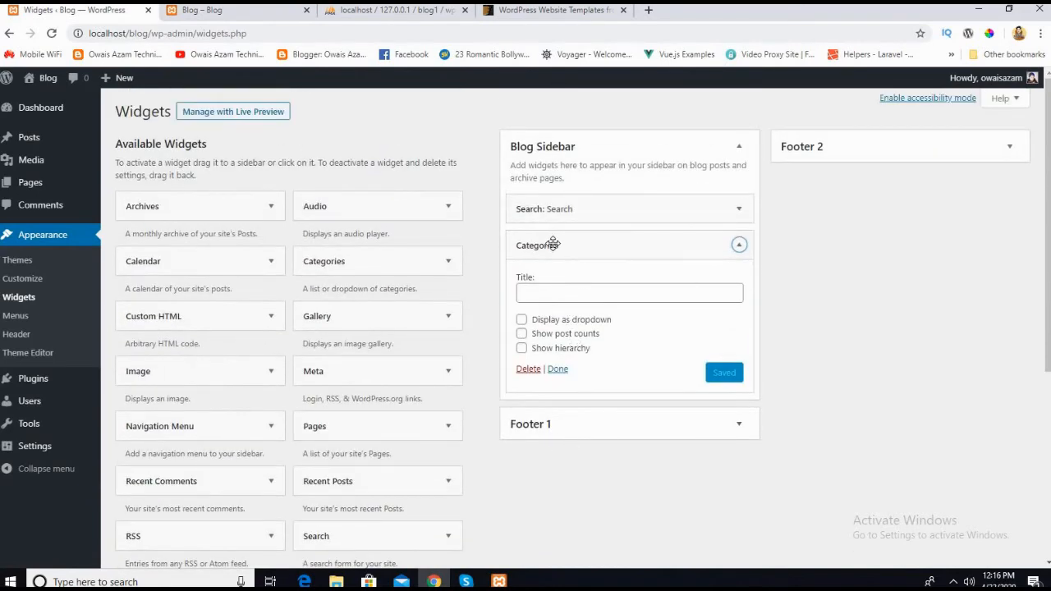
pyautogui.click(206, 9)
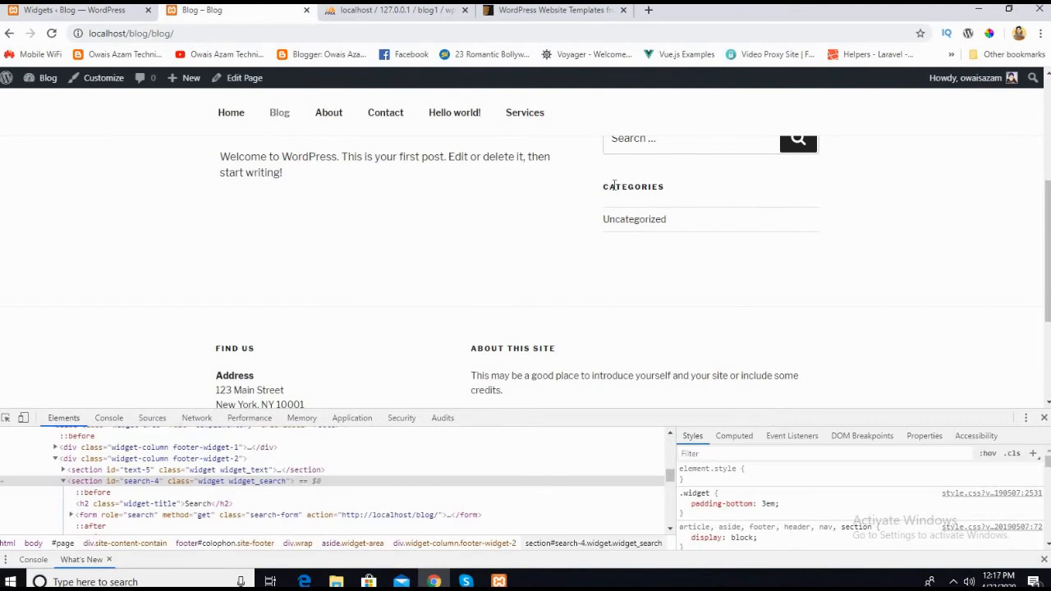
pyautogui.doubleClick(613, 186)
# Step: Set the Categories widget's title to "asdsd", save it, and check the heading on the reloaded Blog page
pyautogui.hotkey('ctrl', 'pageup')
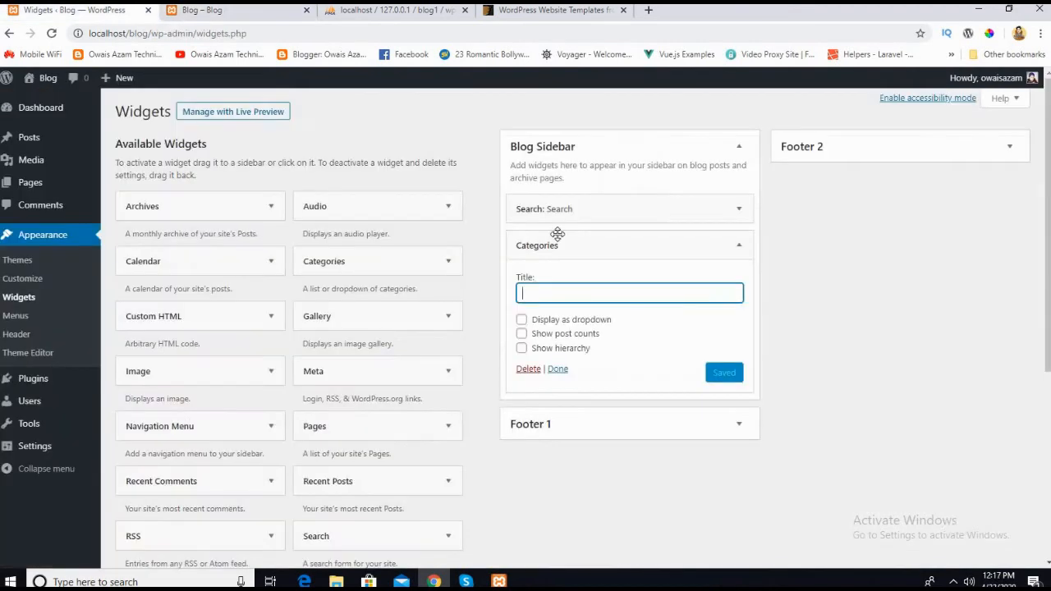
pyautogui.write('asdsd')
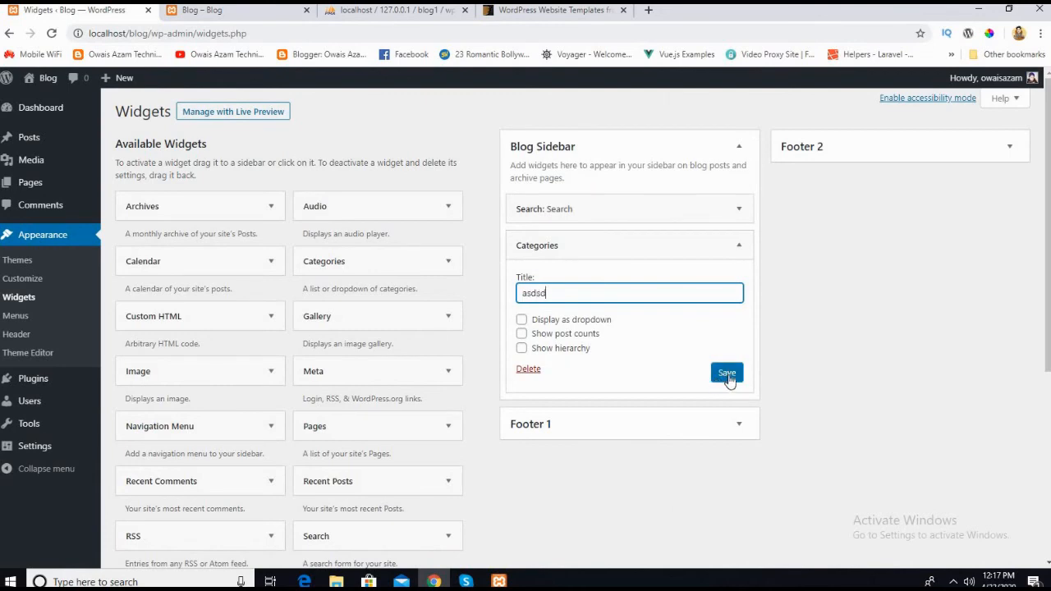
pyautogui.click(728, 376)
pyautogui.click(201, 15)
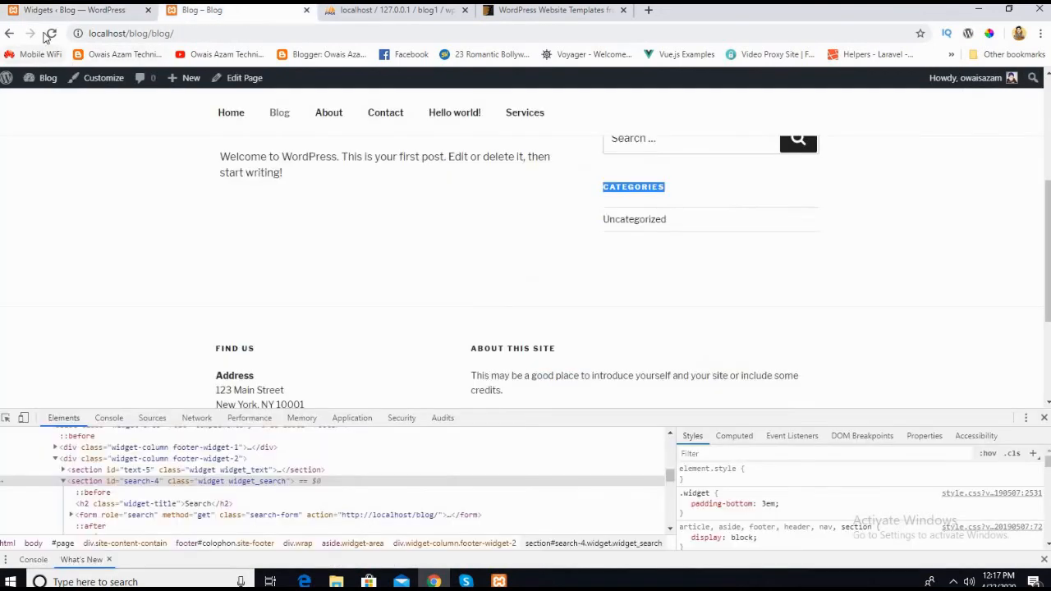
pyautogui.click(51, 33)
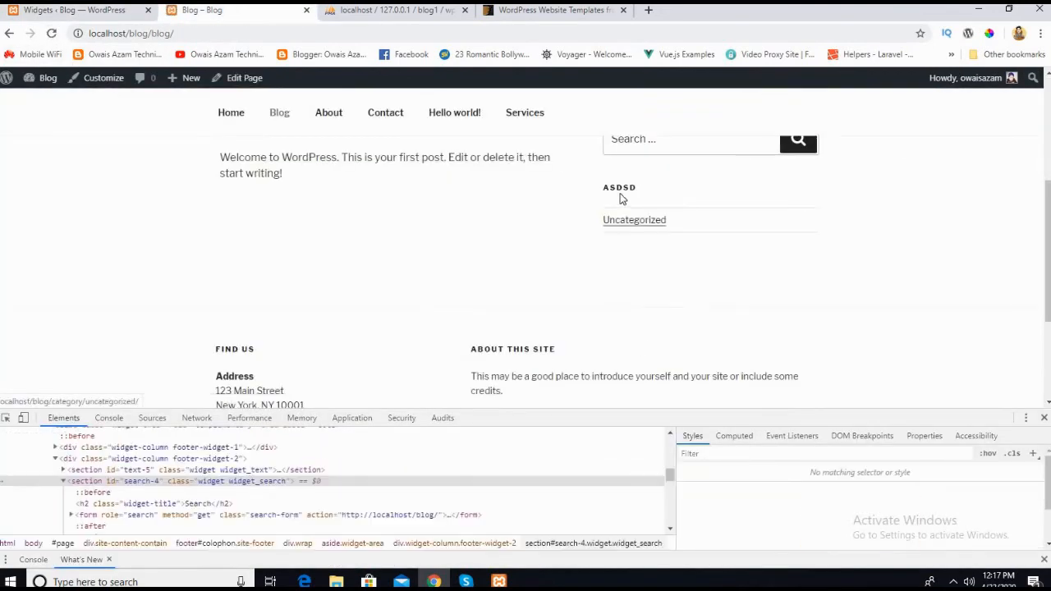
# Step: Clear the Categories widget's title, save it, and reload the live Blog page
pyautogui.hotkey('ctrl', 'pageup')
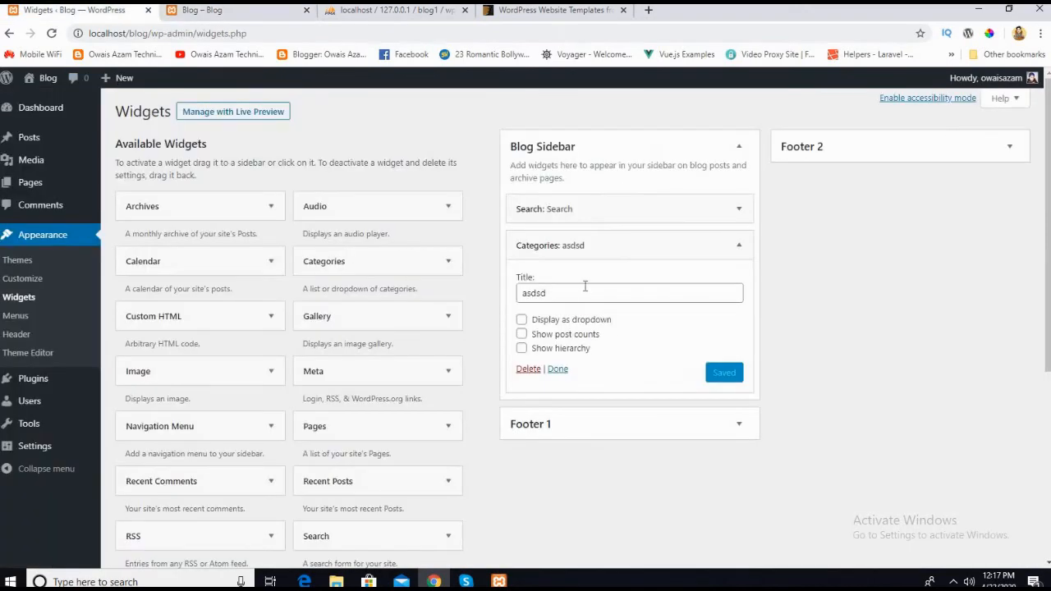
pyautogui.click(584, 286)
pyautogui.press('BackSpace')
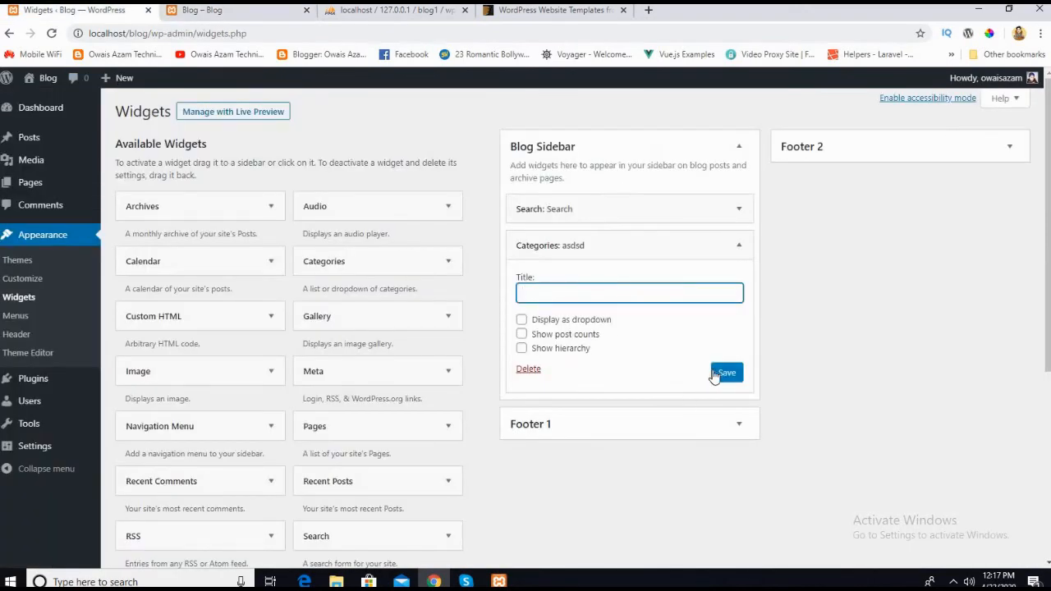
pyautogui.click(725, 372)
pyautogui.click(184, 12)
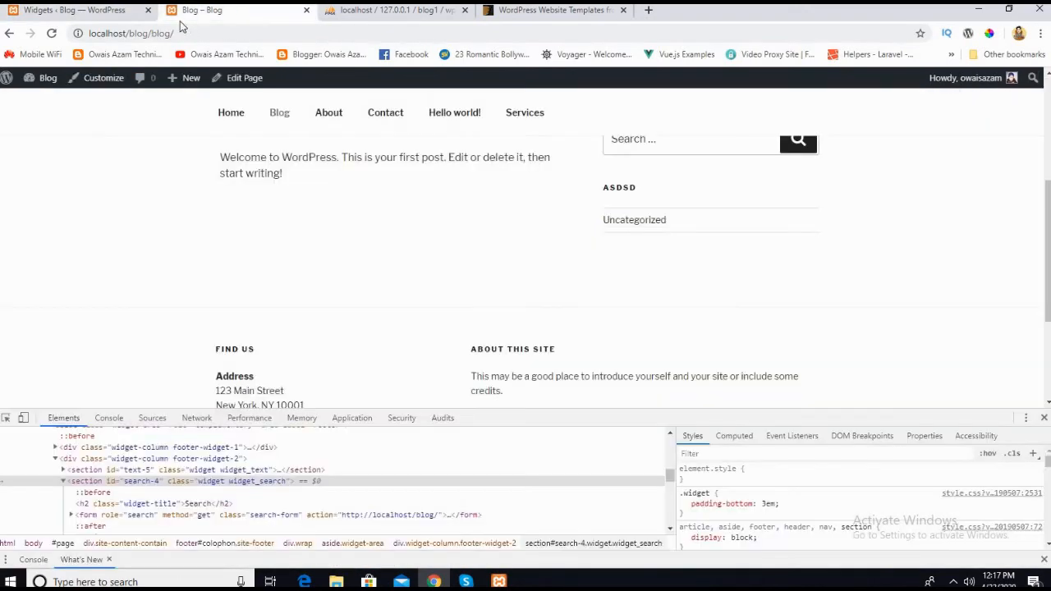
pyautogui.click(51, 33)
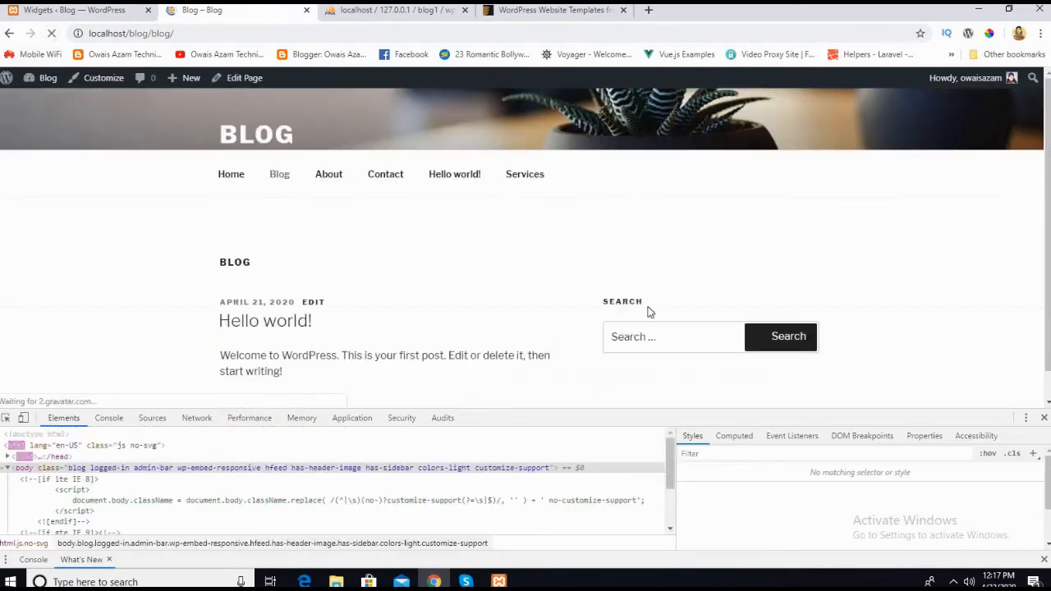
# Step: Collapse the Categories widget and add a Recent Posts widget with default settings below it in the Blog Sidebar
pyautogui.click(55, 16)
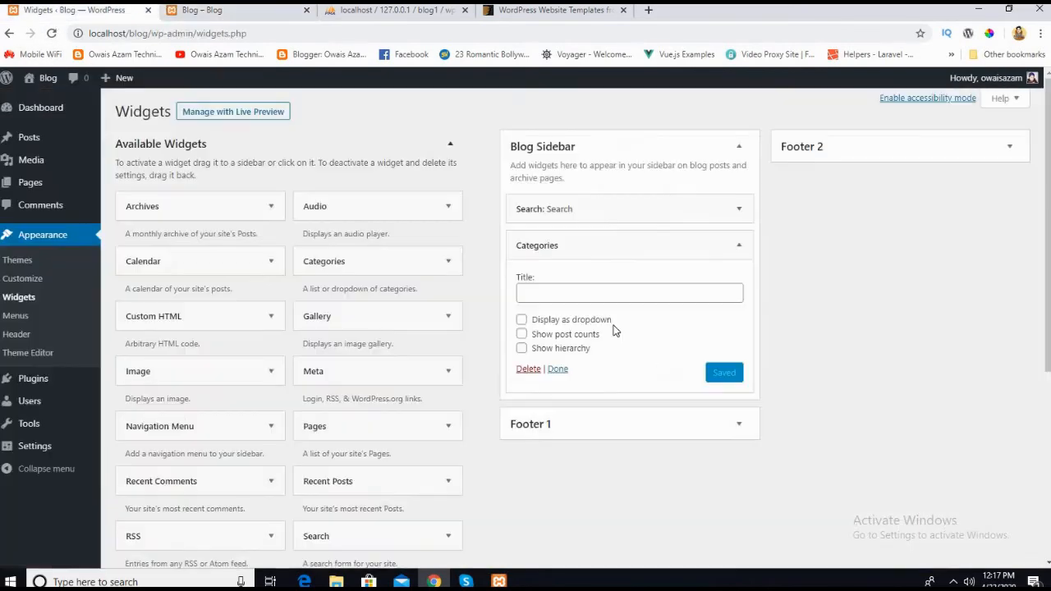
pyautogui.click(711, 246)
pyautogui.scroll(-2, 387, 359)
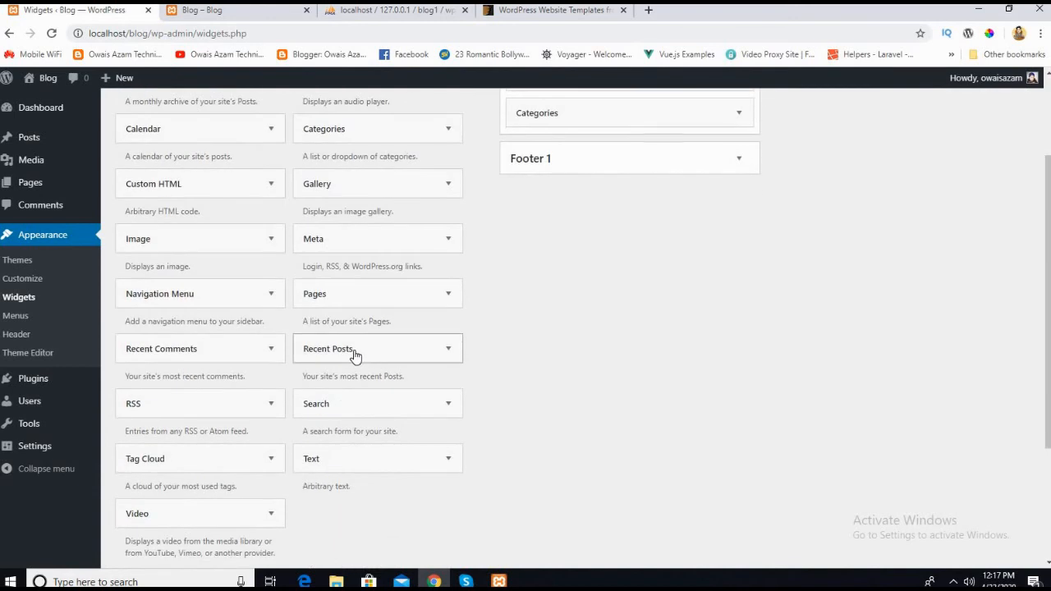
pyautogui.scroll(1, 359, 394)
pyautogui.scroll(1, 540, 331)
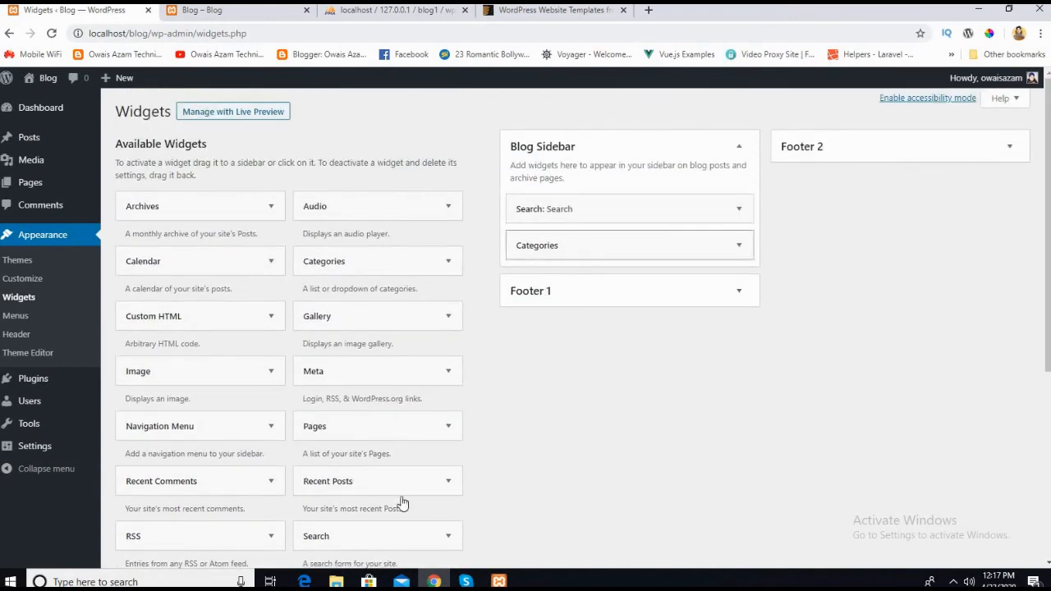
pyautogui.moveTo(343, 491); pyautogui.dragTo(578, 283)
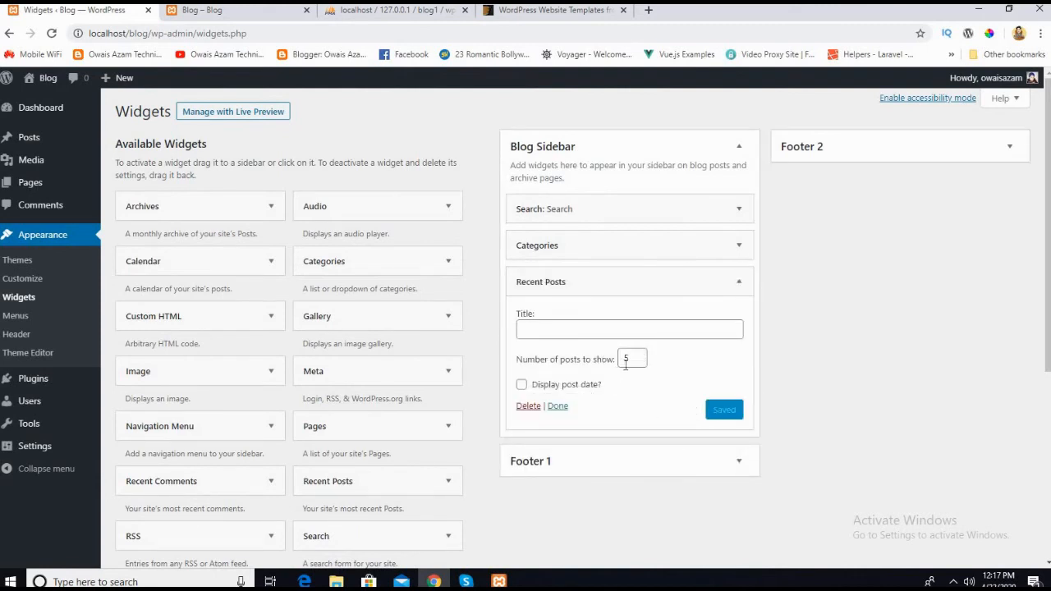
pyautogui.click(557, 406)
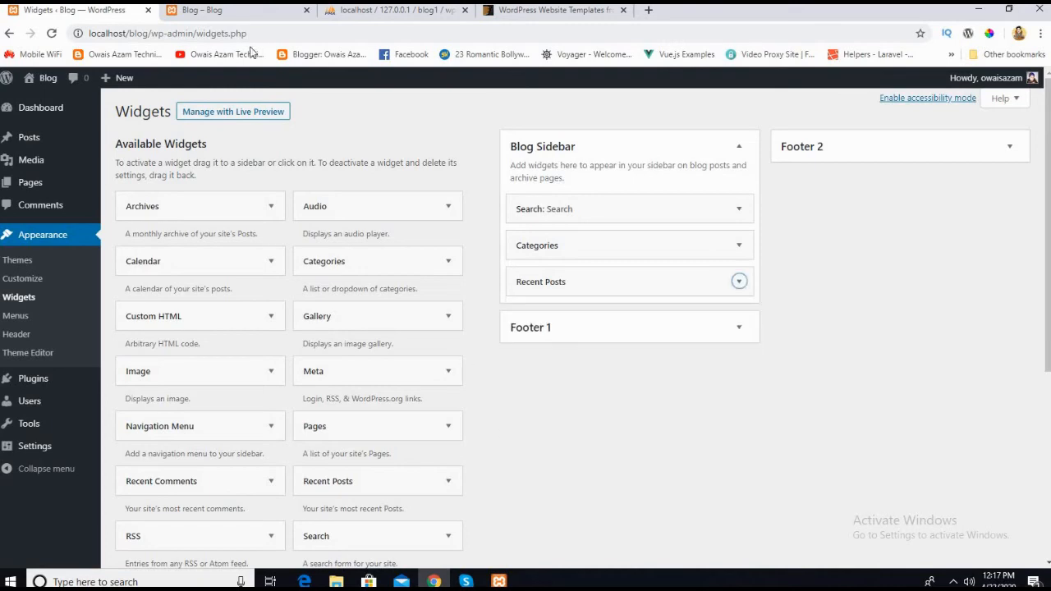
# Step: Reload the live Blog page, check the sidebar for the recent posts list, and return to the Widgets page
pyautogui.click(256, 12)
pyautogui.click(51, 35)
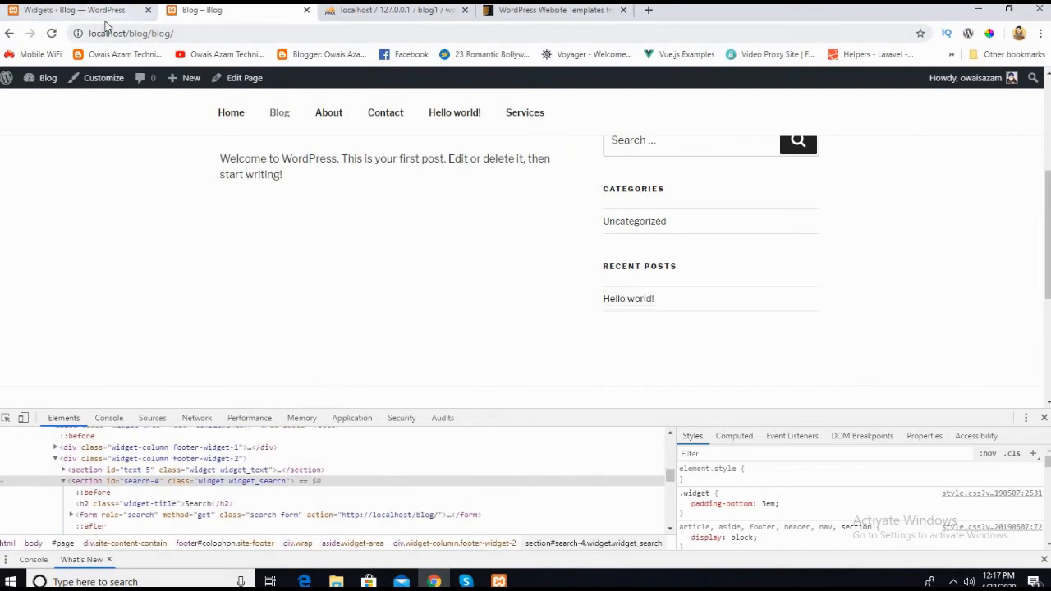
pyautogui.click(78, 10)
# Step: Add a Tag Cloud widget below Recent Posts in the Blog Sidebar, keeping Tags as its taxonomy and no title
pyautogui.scroll(-3, 388, 332)
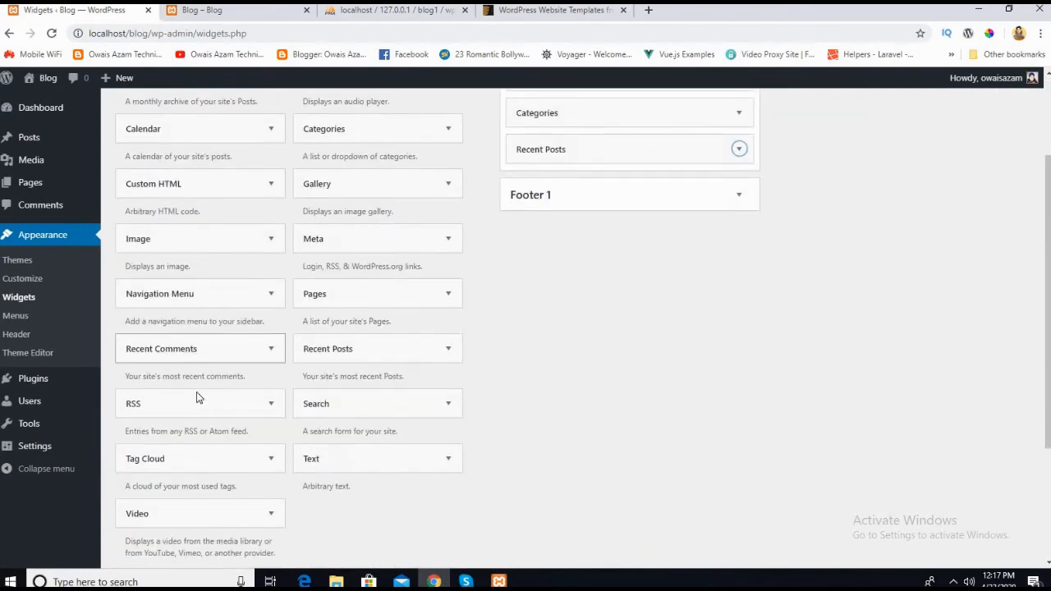
pyautogui.scroll(-1, 201, 418)
pyautogui.scroll(1, 257, 418)
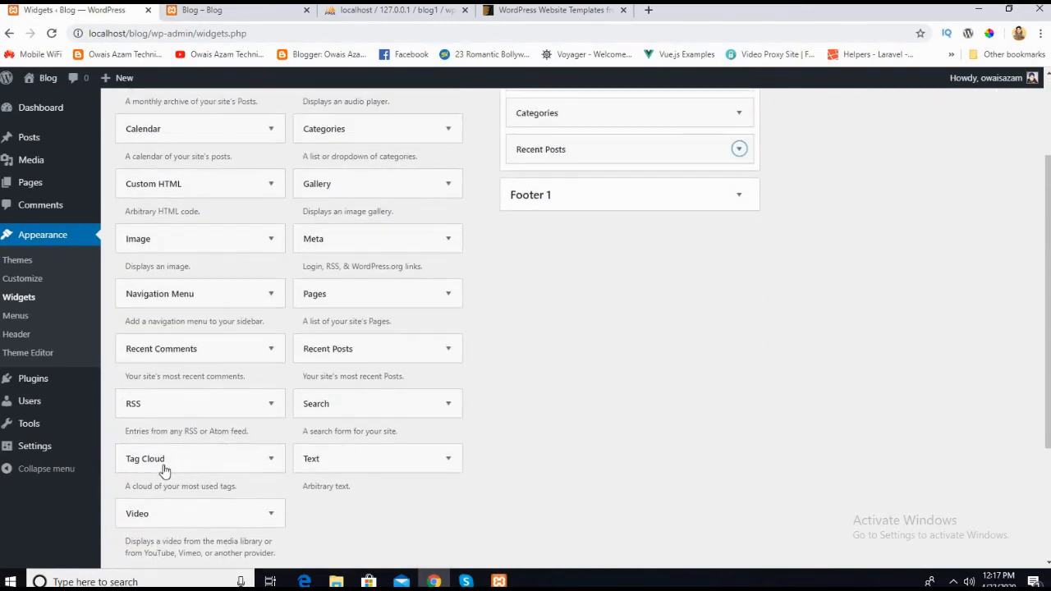
pyautogui.moveTo(161, 467); pyautogui.dragTo(562, 182)
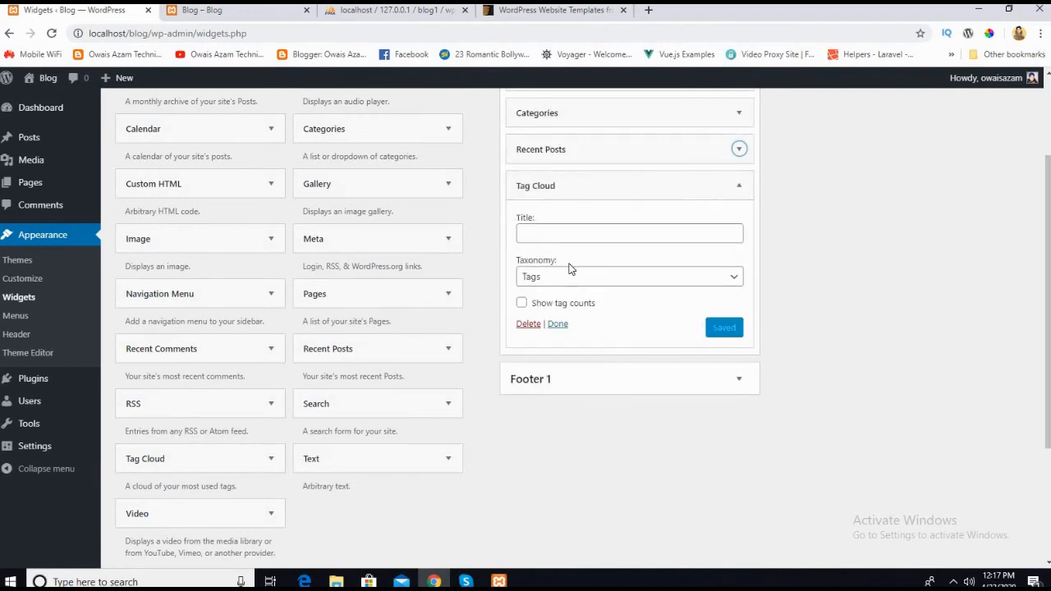
pyautogui.click(554, 235)
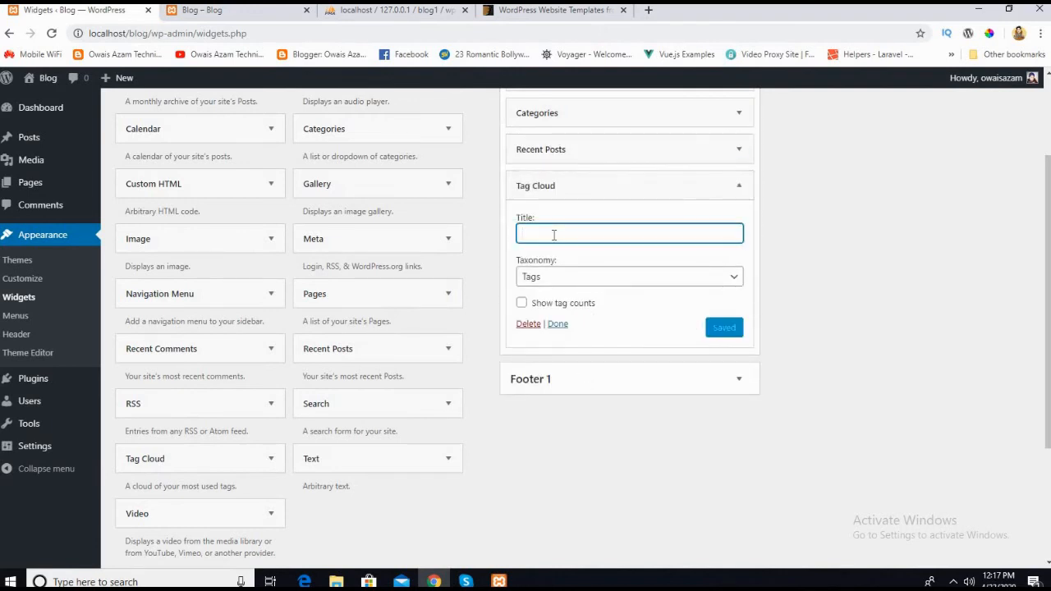
pyautogui.click(558, 324)
pyautogui.click(584, 195)
pyautogui.click(579, 283)
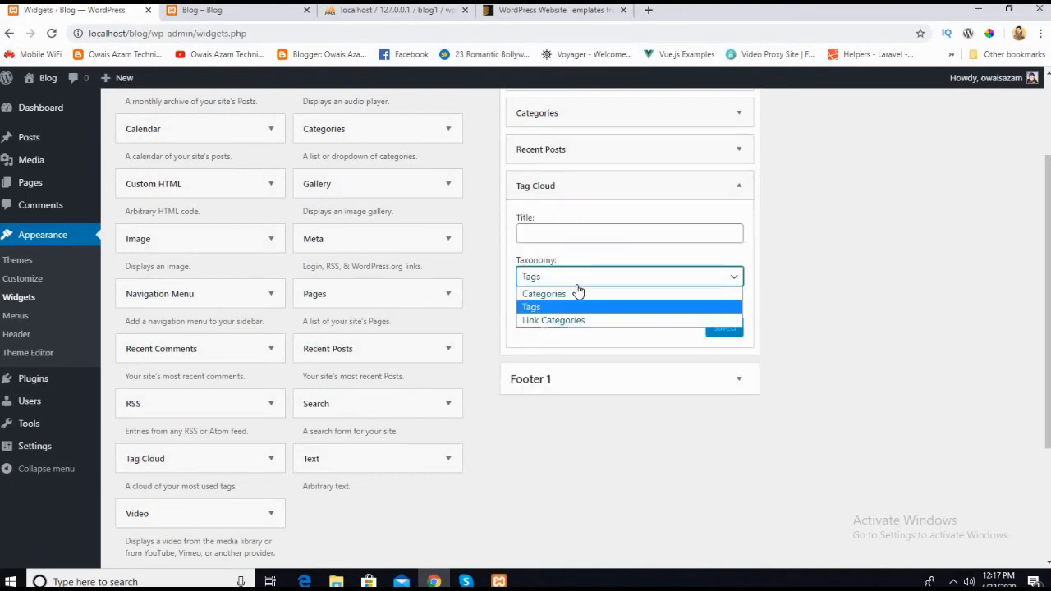
pyautogui.click(577, 285)
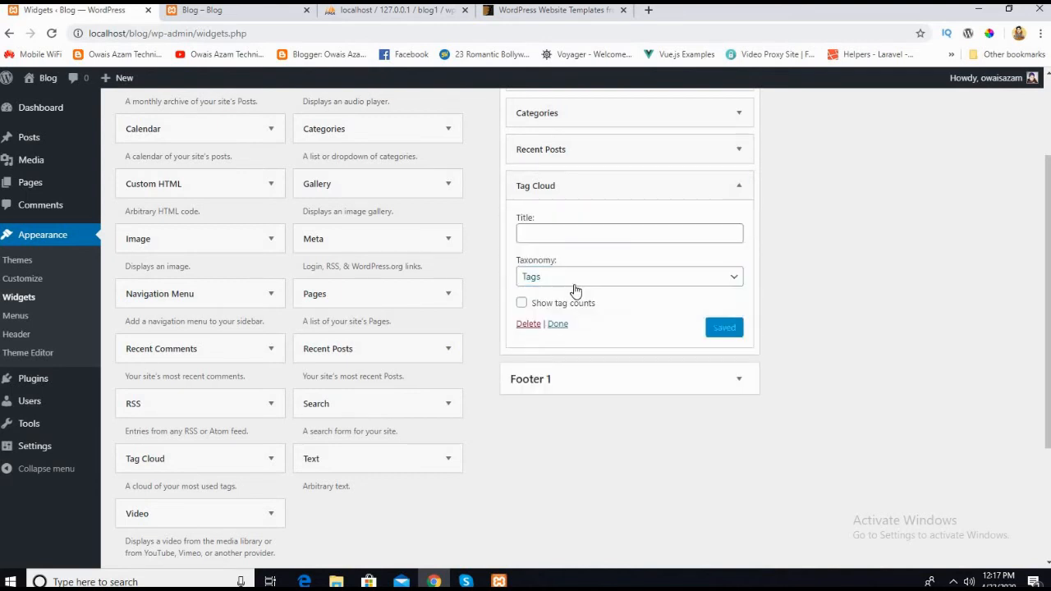
pyautogui.click(550, 326)
# Step: Reload the live Blog page and check whether the sidebar shows a tag cloud below the recent posts
pyautogui.click(217, 12)
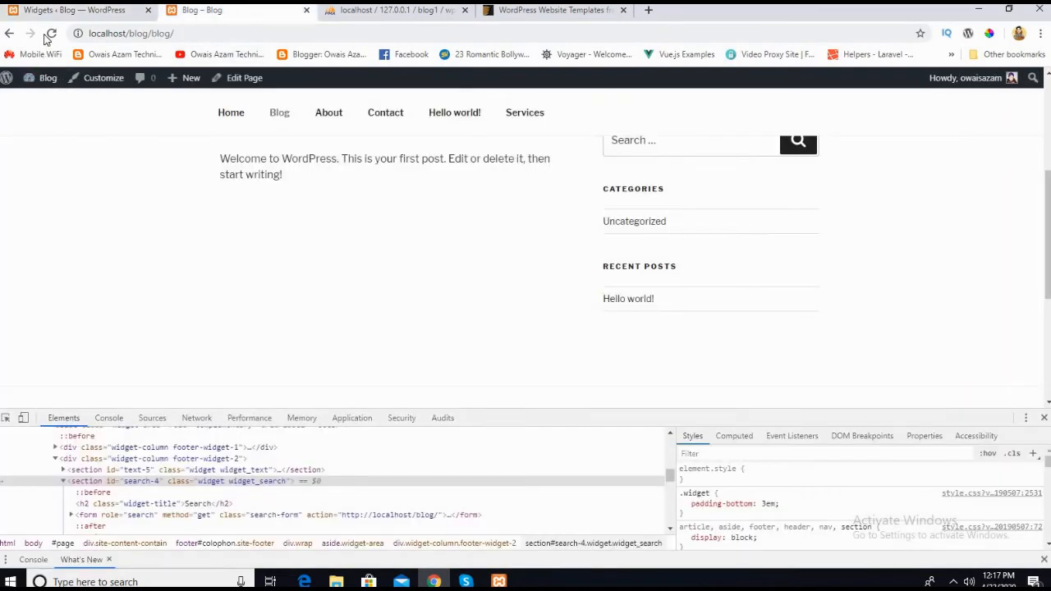
pyautogui.click(51, 33)
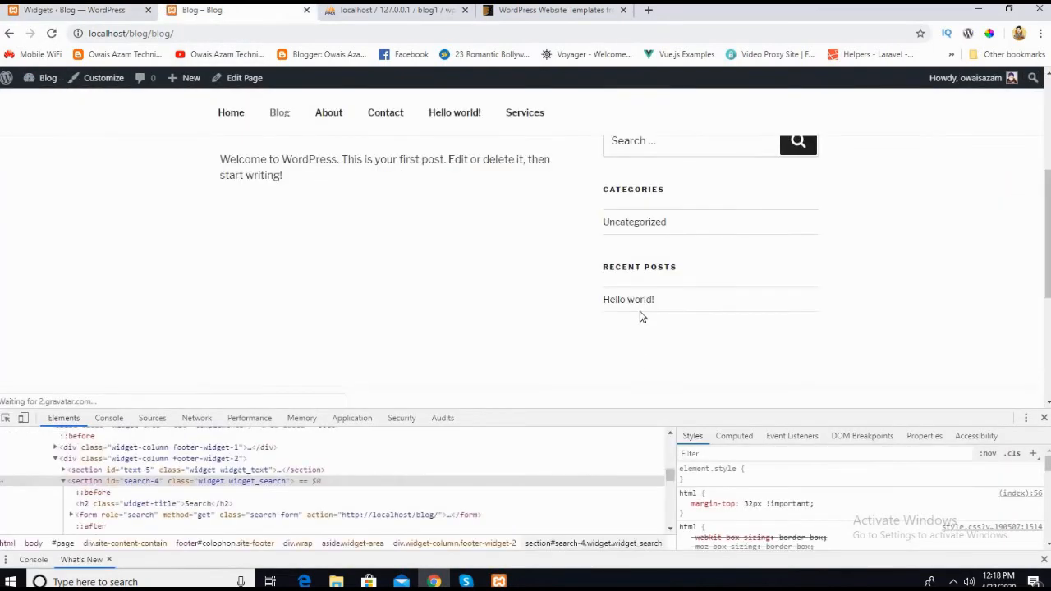
pyautogui.scroll(-1, 641, 301)
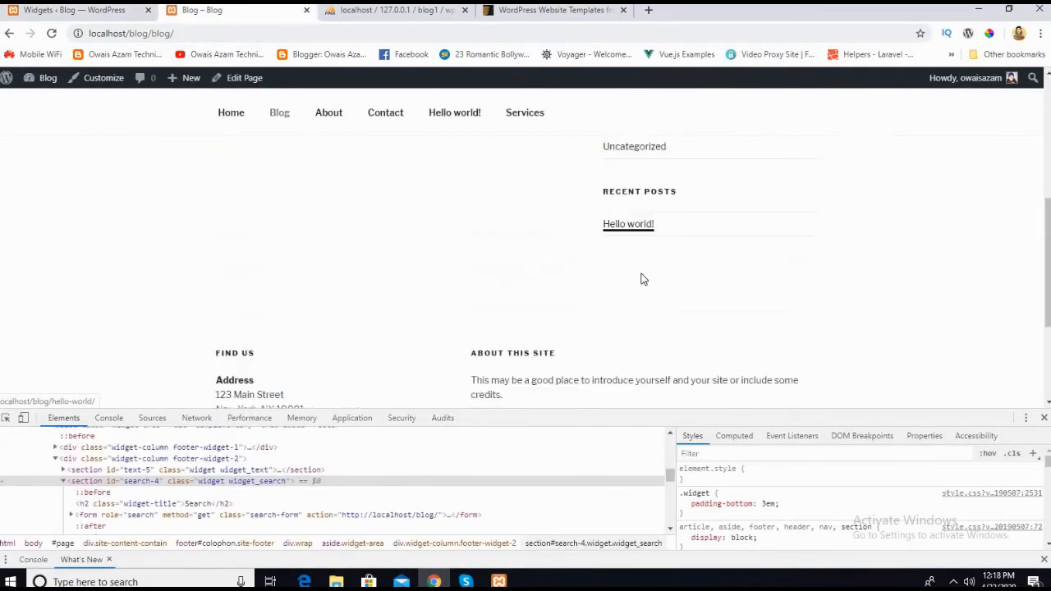
# Step: Return to the Widgets page and review the Blog Sidebar's Tag Cloud settings, collapsing the widget again
pyautogui.click(83, 12)
pyautogui.scroll(3, 616, 342)
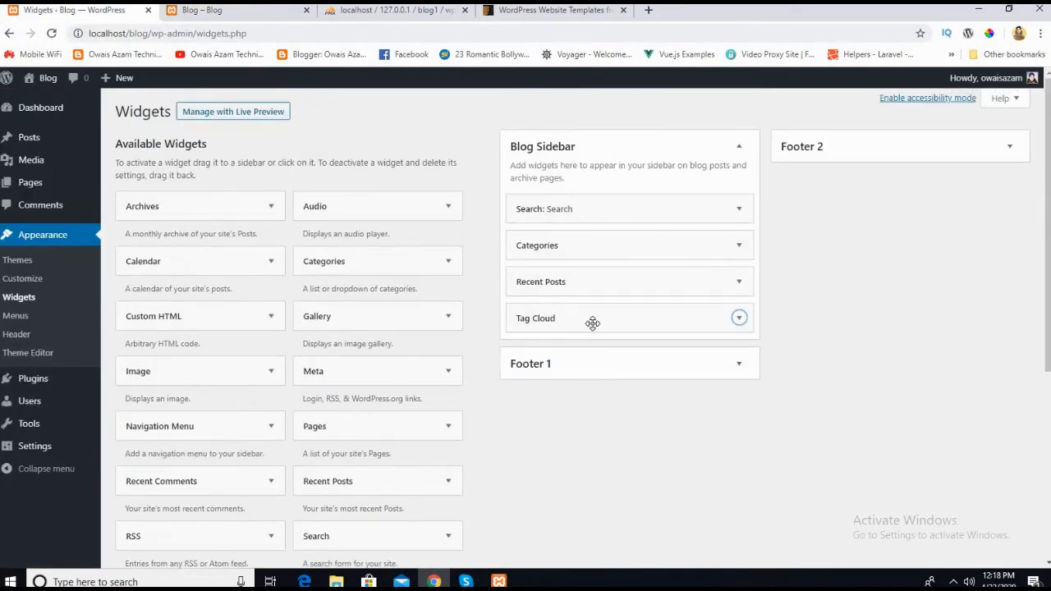
pyautogui.click(645, 320)
pyautogui.click(534, 320)
pyautogui.click(533, 318)
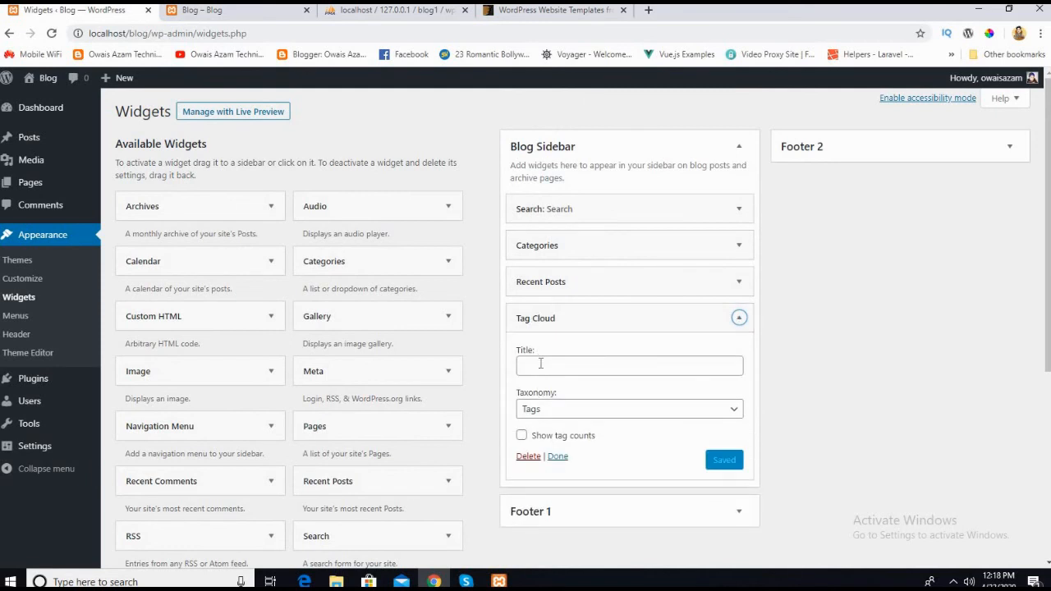
pyautogui.click(541, 320)
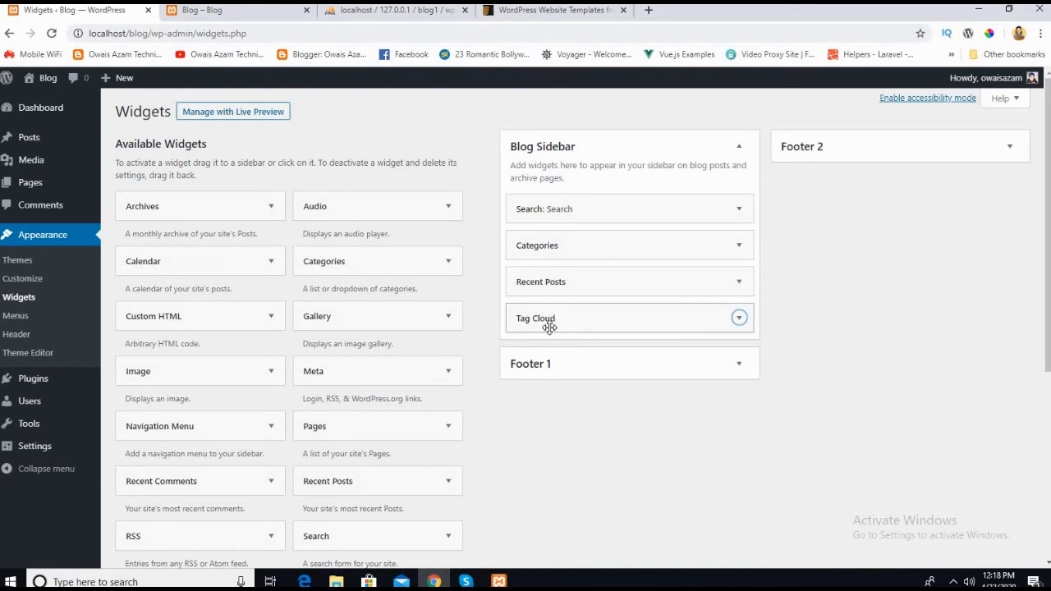
# Step: Look through the available widgets, including the Video and Custom HTML entries, to see what can be added
pyautogui.scroll(-3, 534, 468)
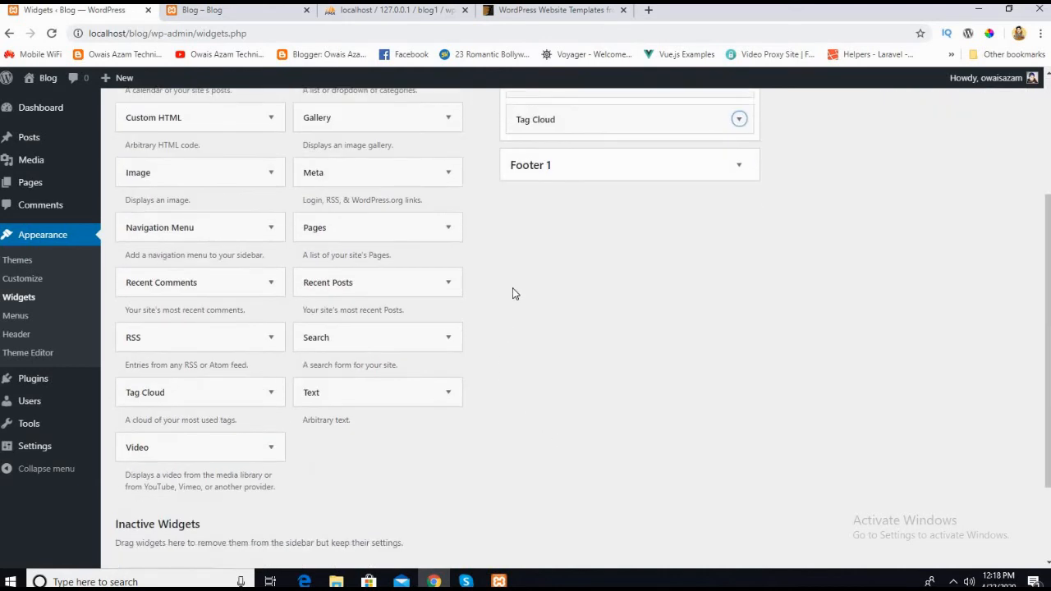
pyautogui.scroll(2, 510, 297)
pyautogui.scroll(-3, 375, 354)
pyautogui.scroll(1, 152, 399)
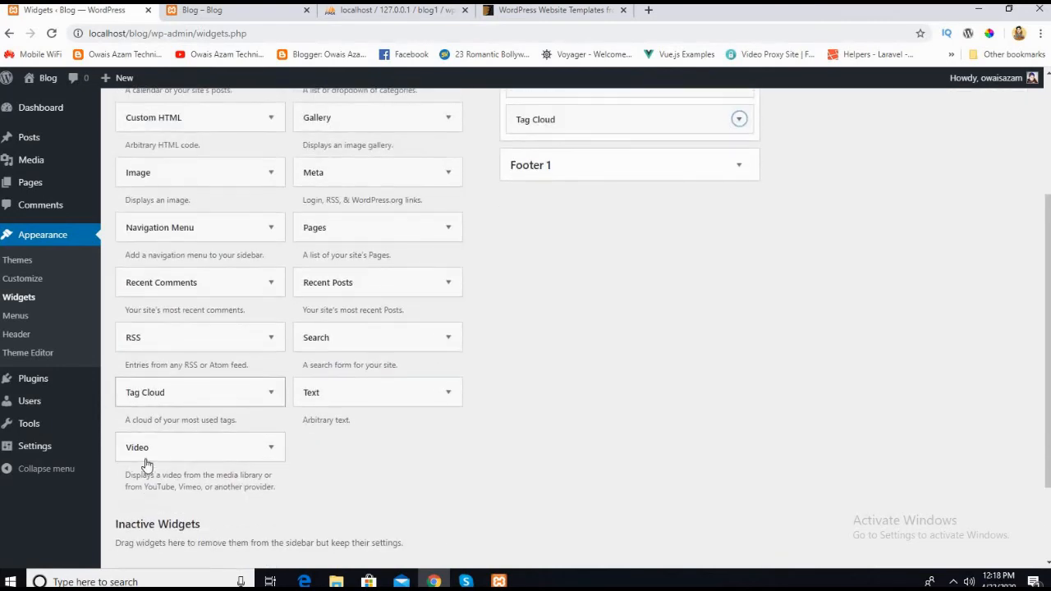
pyautogui.click(270, 447)
pyautogui.click(270, 449)
pyautogui.scroll(2, 485, 328)
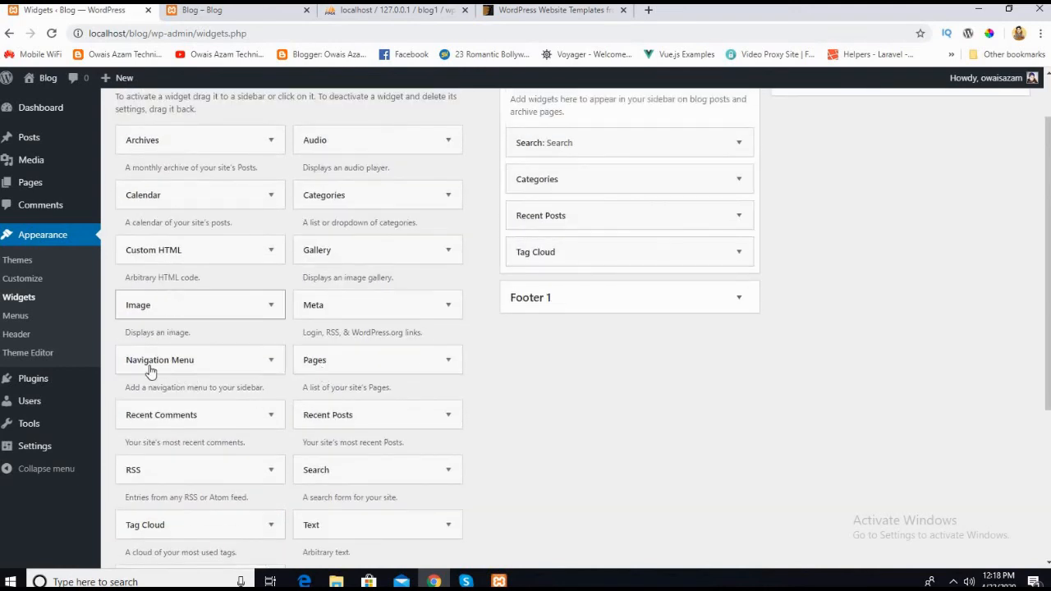
pyautogui.scroll(1, 300, 293)
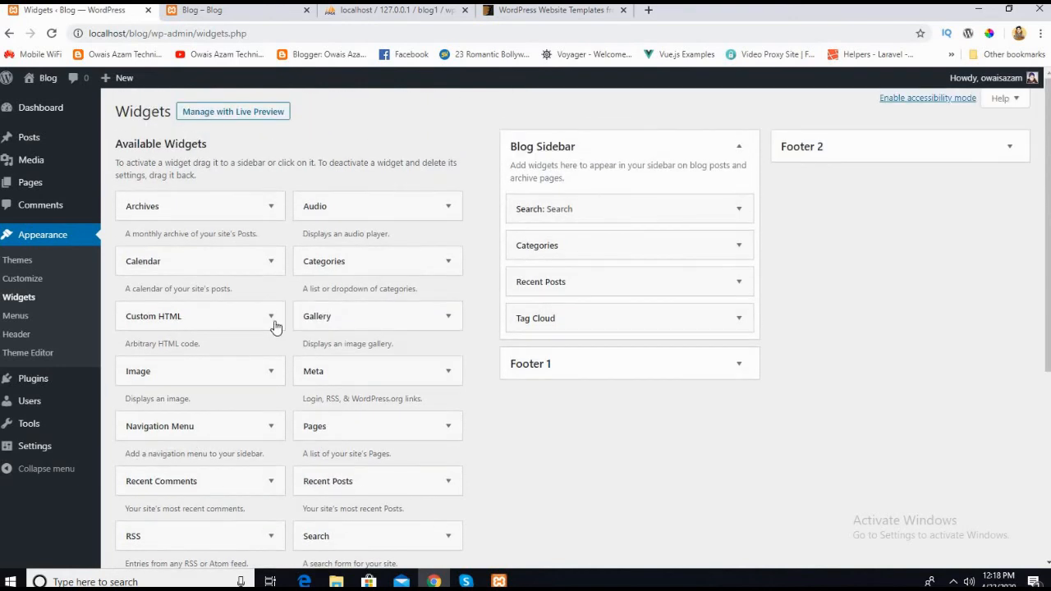
pyautogui.click(271, 316)
pyautogui.click(271, 317)
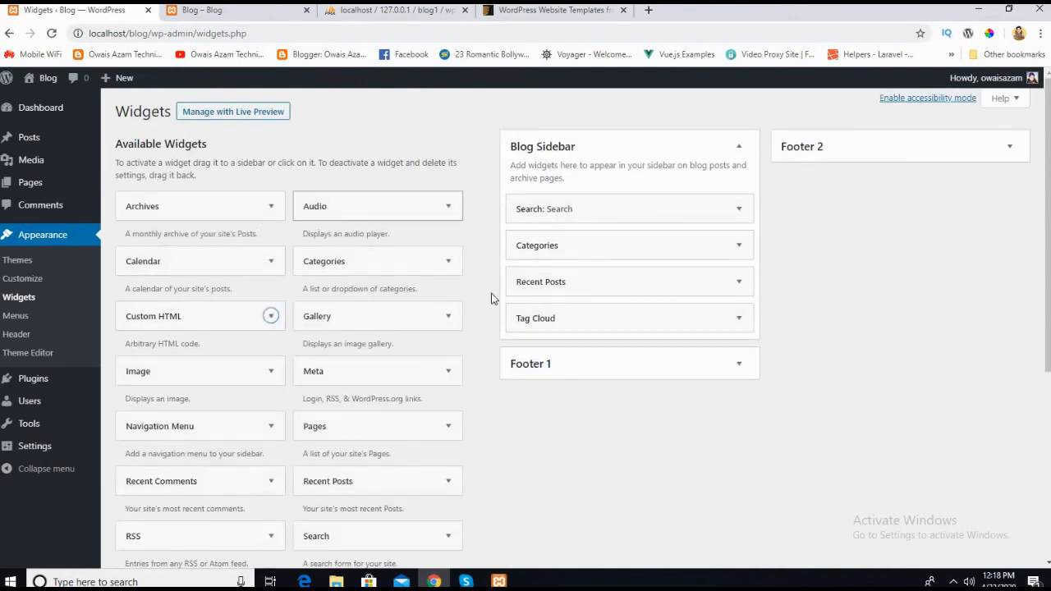
pyautogui.scroll(-2, 510, 475)
pyautogui.scroll(2, 513, 472)
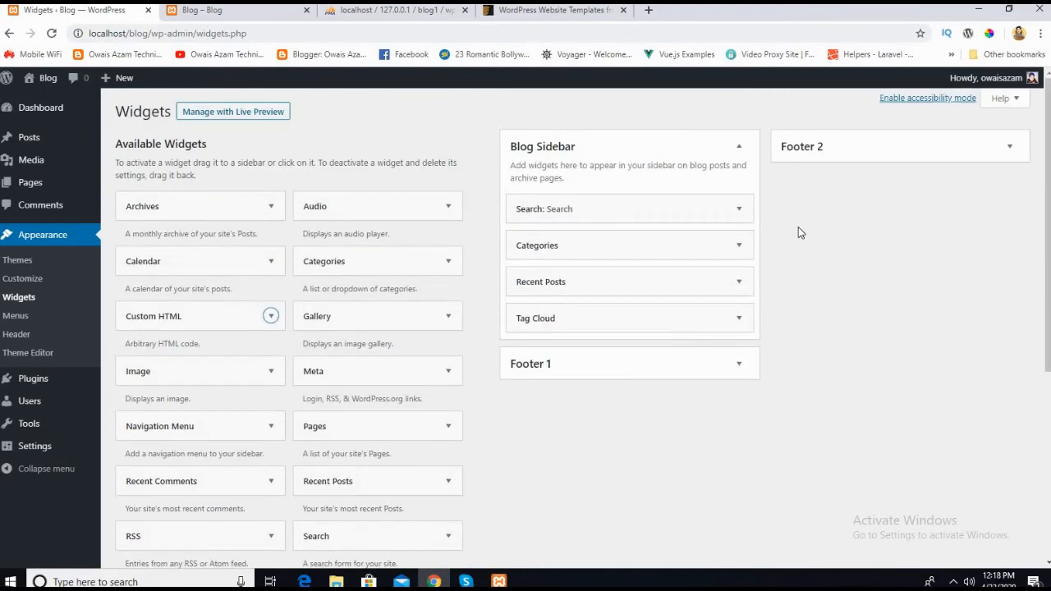
# Step: Examine the footer columns on the live Blog page and return to the Widgets page
pyautogui.hotkey('ctrl', 'Tab')
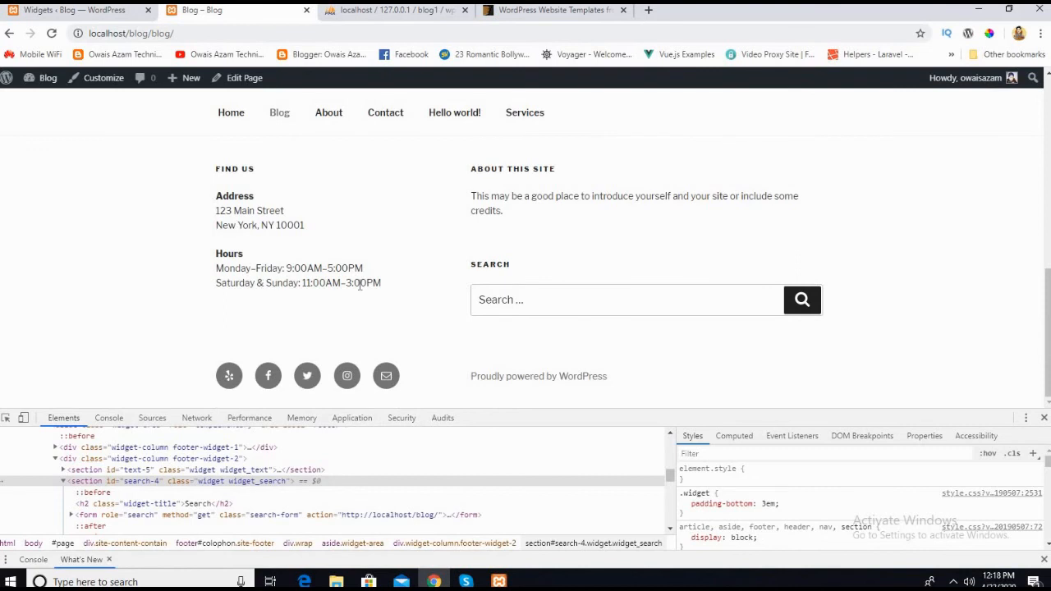
pyautogui.scroll(1, 530, 262)
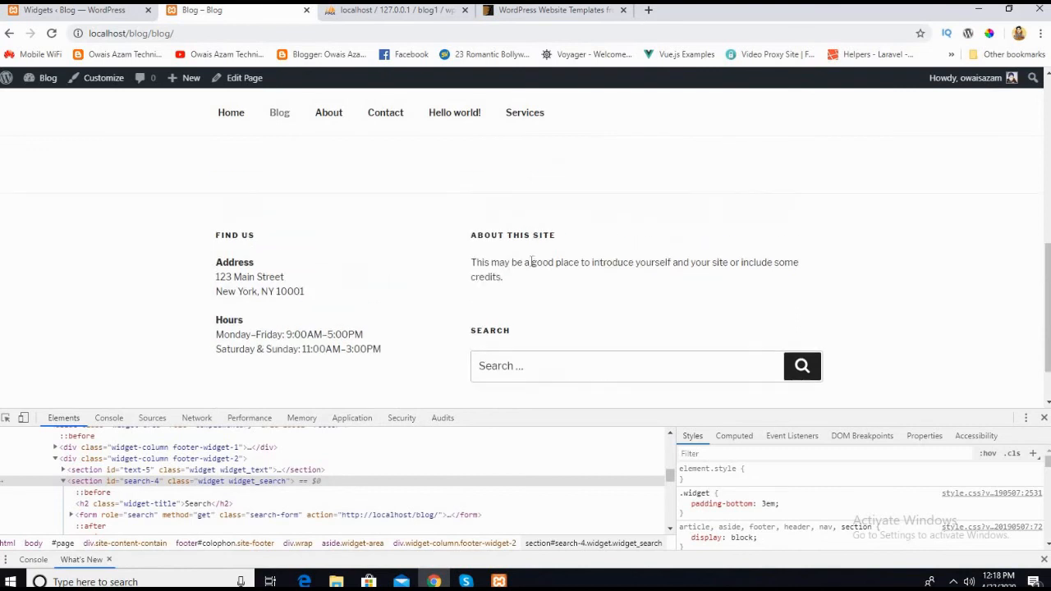
pyautogui.click(49, 10)
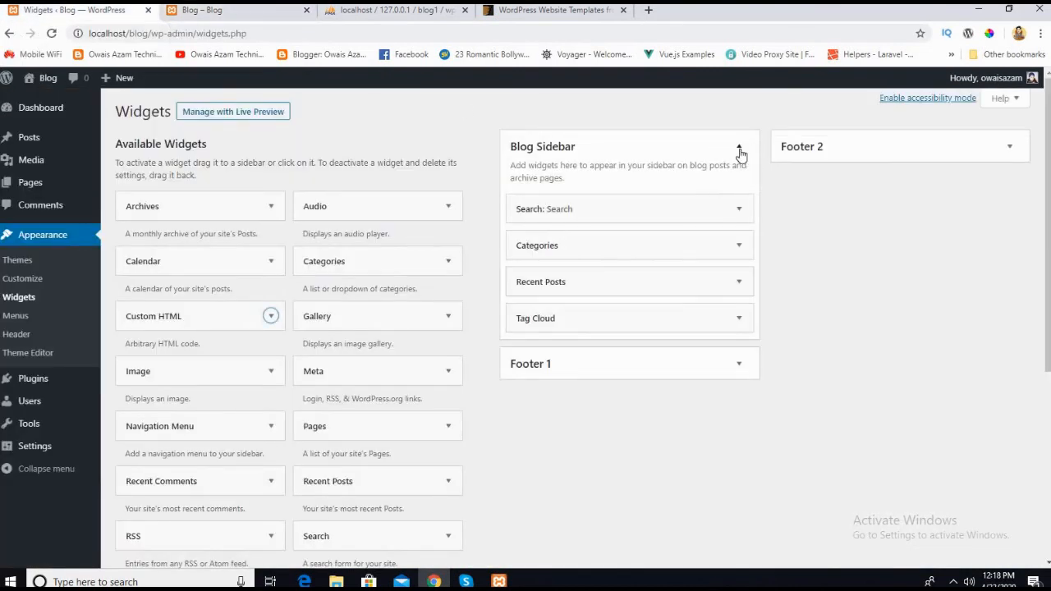
# Step: Collapse the Blog Sidebar area and reload the live Blog page to view its footer content
pyautogui.click(738, 148)
pyautogui.click(202, 10)
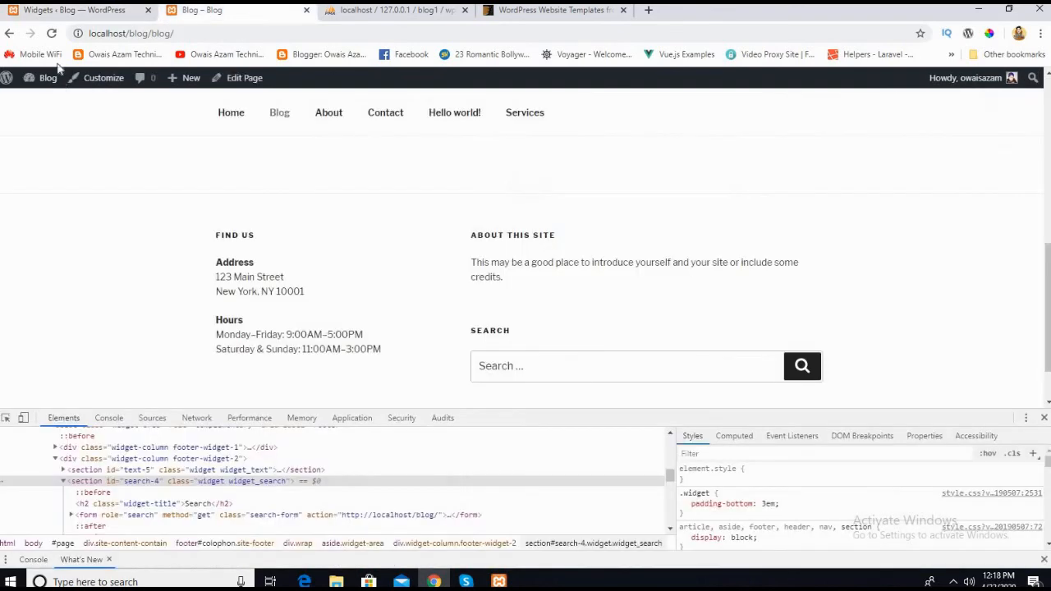
pyautogui.click(52, 34)
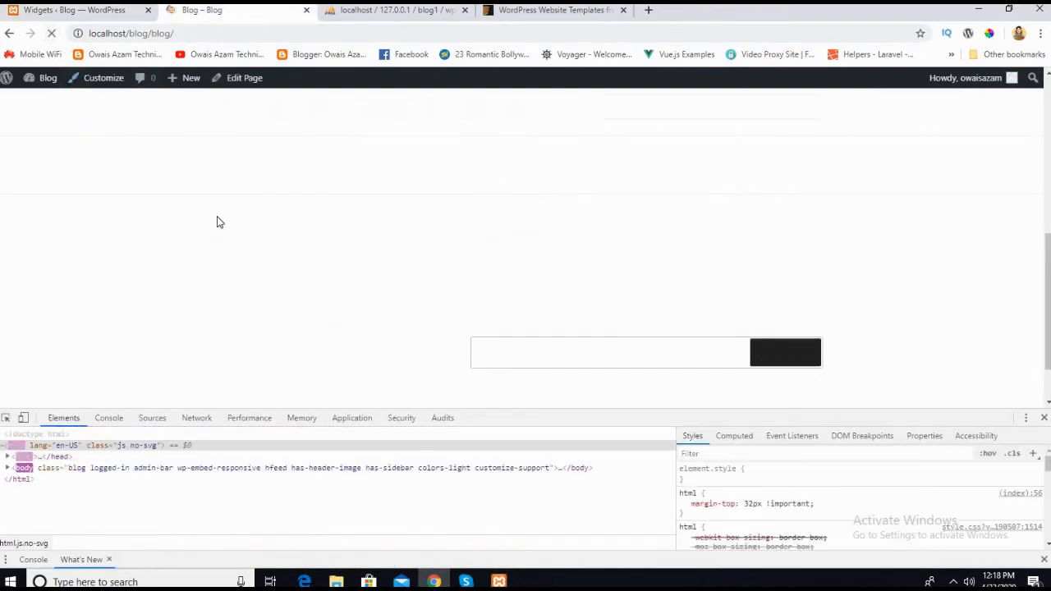
pyautogui.scroll(1, 284, 305)
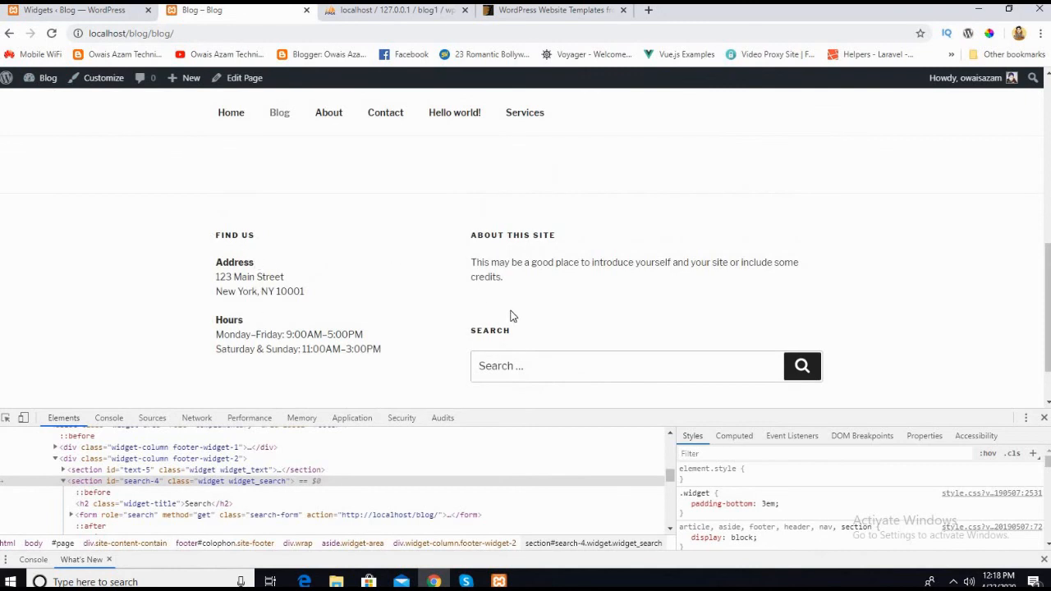
# Step: Expand the Footer 1 area and examine the title and text of its Find Us widget, closing its settings again
pyautogui.click(78, 11)
pyautogui.click(737, 190)
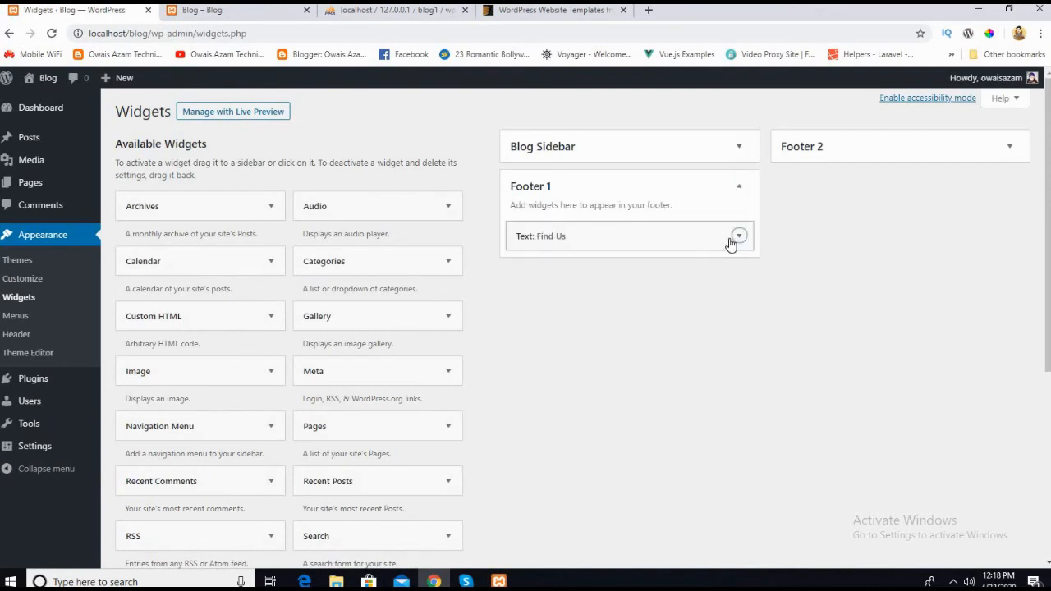
pyautogui.click(737, 237)
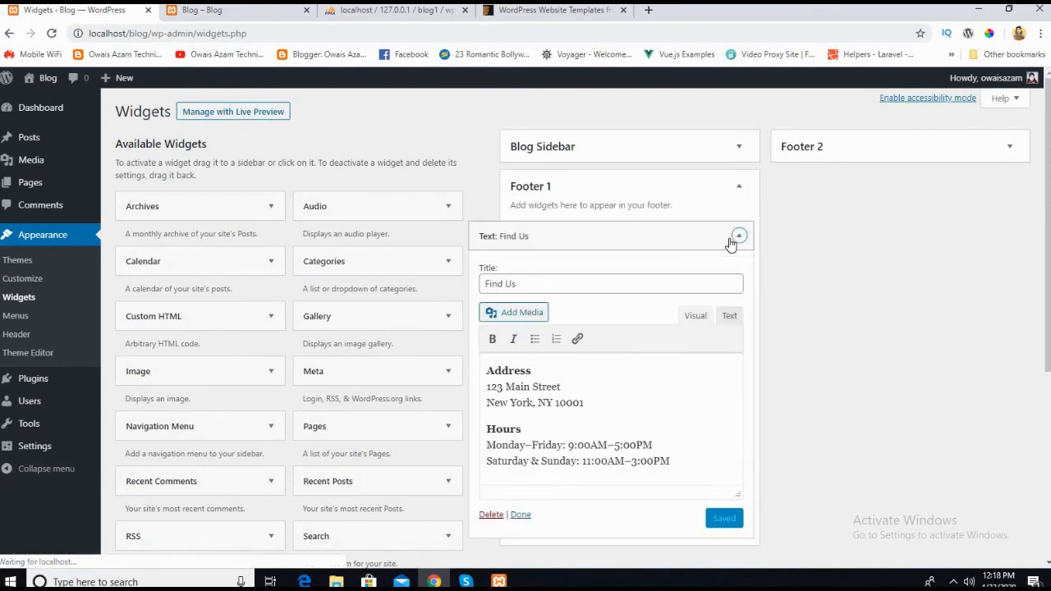
pyautogui.click(612, 389)
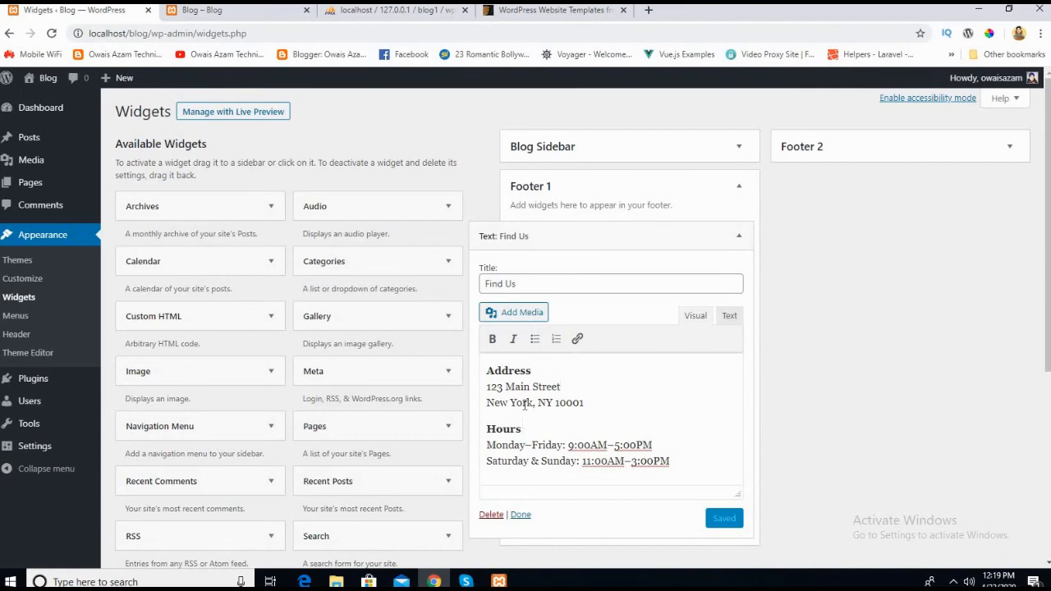
pyautogui.click(530, 420)
pyautogui.scroll(-2, 682, 129)
pyautogui.scroll(1, 843, 317)
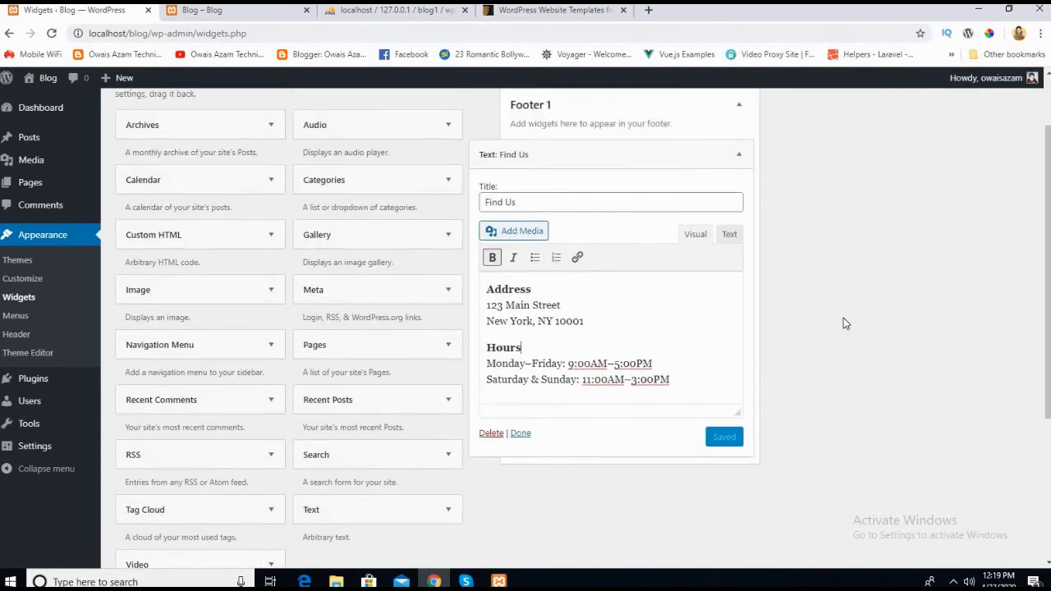
pyautogui.click(750, 178)
# Step: Expand the Footer 2 area and add the Meta widget above its About This Site widget
pyautogui.scroll(1, 834, 204)
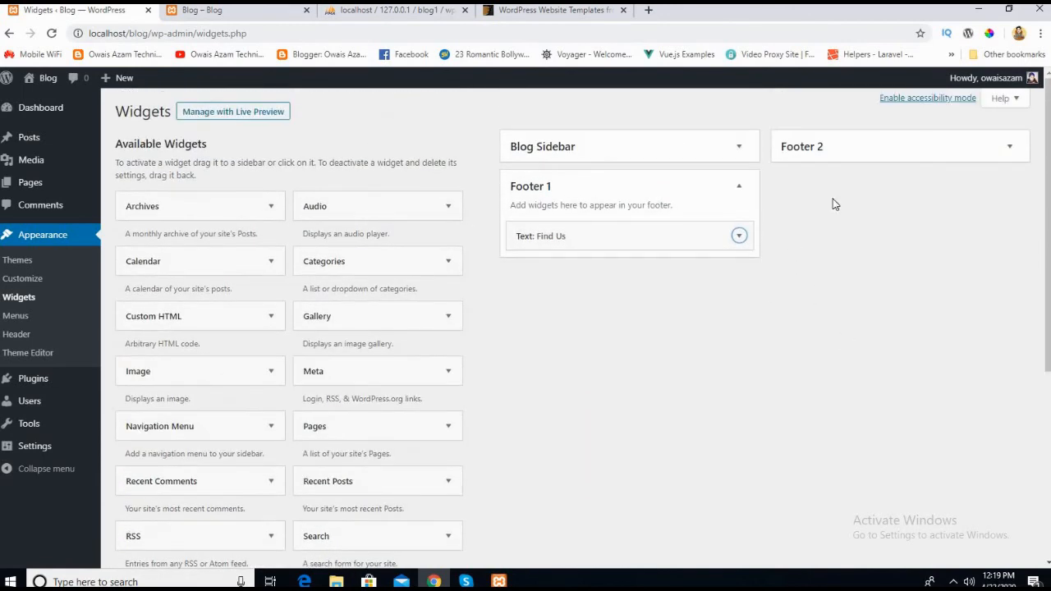
pyautogui.click(984, 156)
pyautogui.scroll(-2, 433, 408)
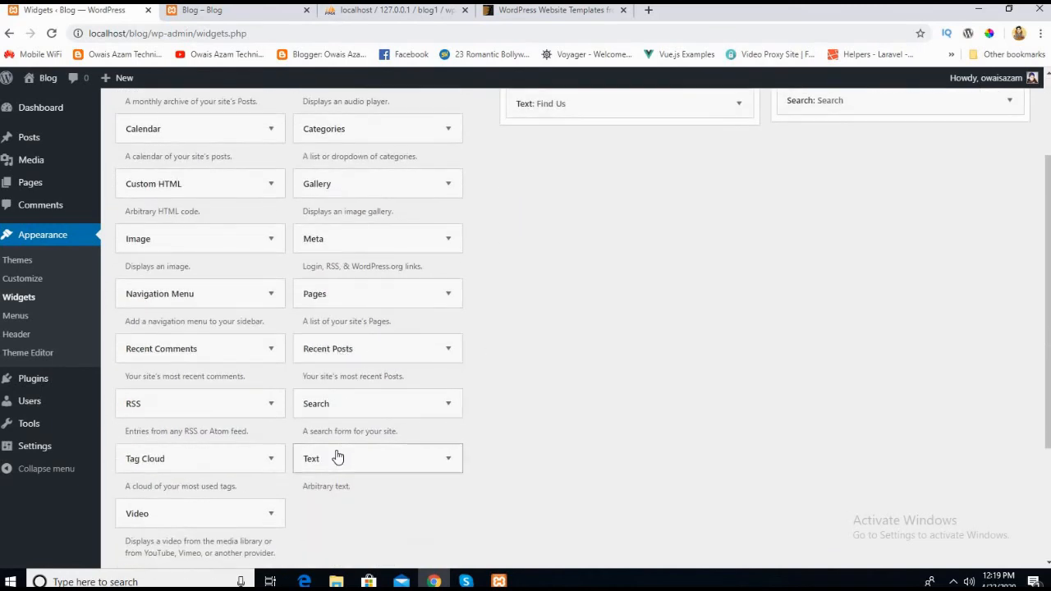
pyautogui.scroll(1, 289, 327)
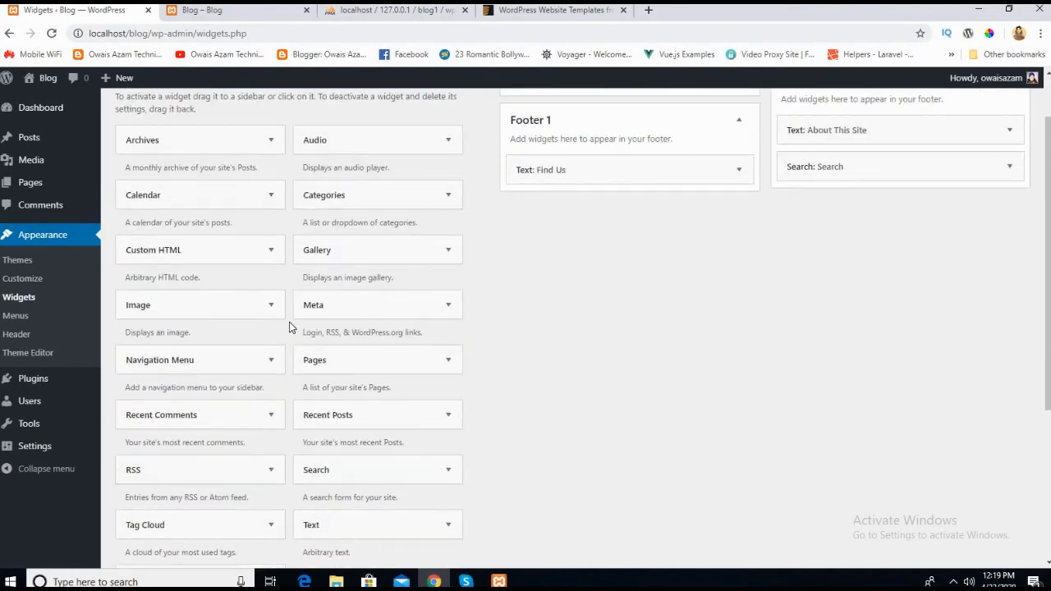
pyautogui.scroll(-1, 147, 327)
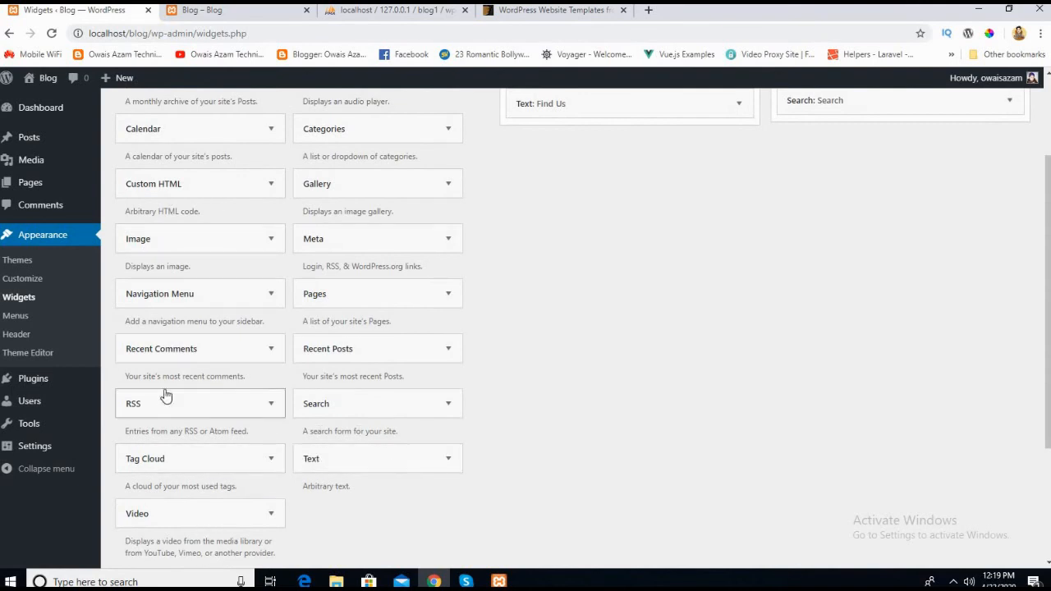
pyautogui.scroll(2, 356, 299)
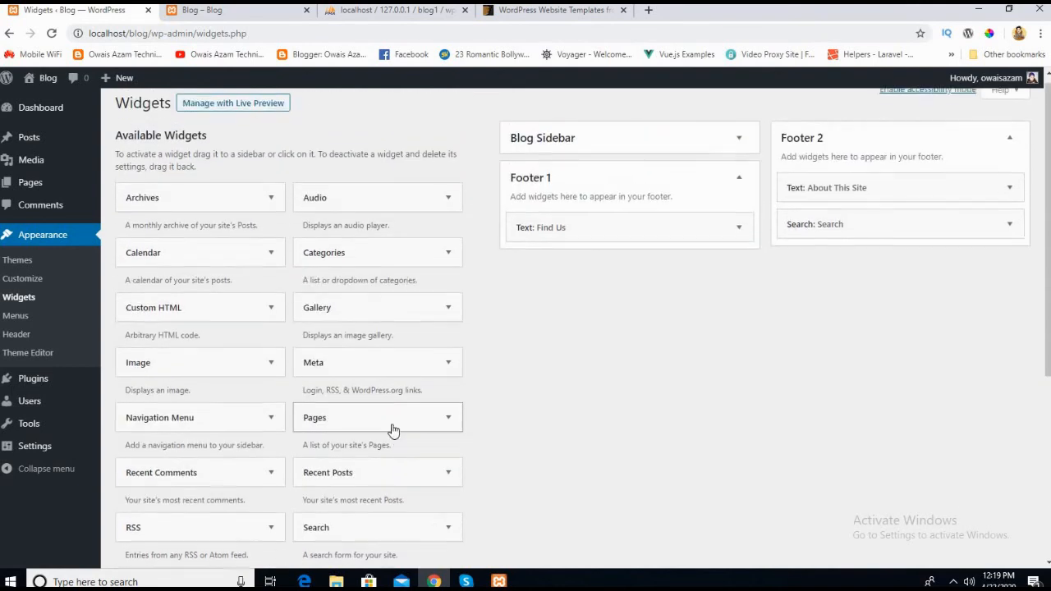
pyautogui.moveTo(328, 371); pyautogui.dragTo(854, 190)
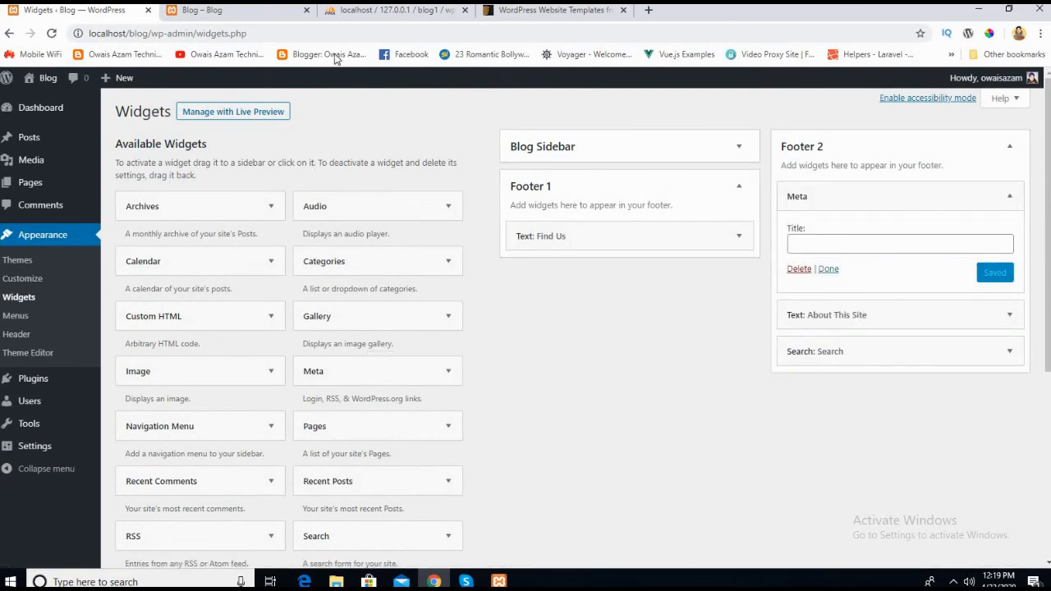
# Step: Reload the live Blog page, examine the widgets in its second footer column and return to the Widgets page
pyautogui.click(232, 11)
pyautogui.click(51, 33)
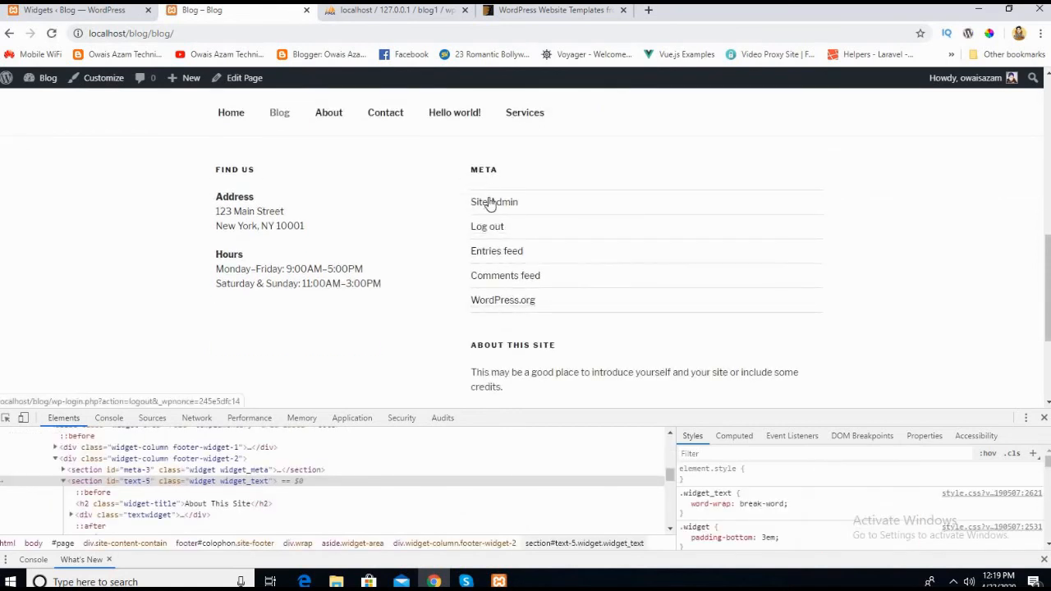
pyautogui.scroll(1, 491, 213)
pyautogui.scroll(-3, 500, 328)
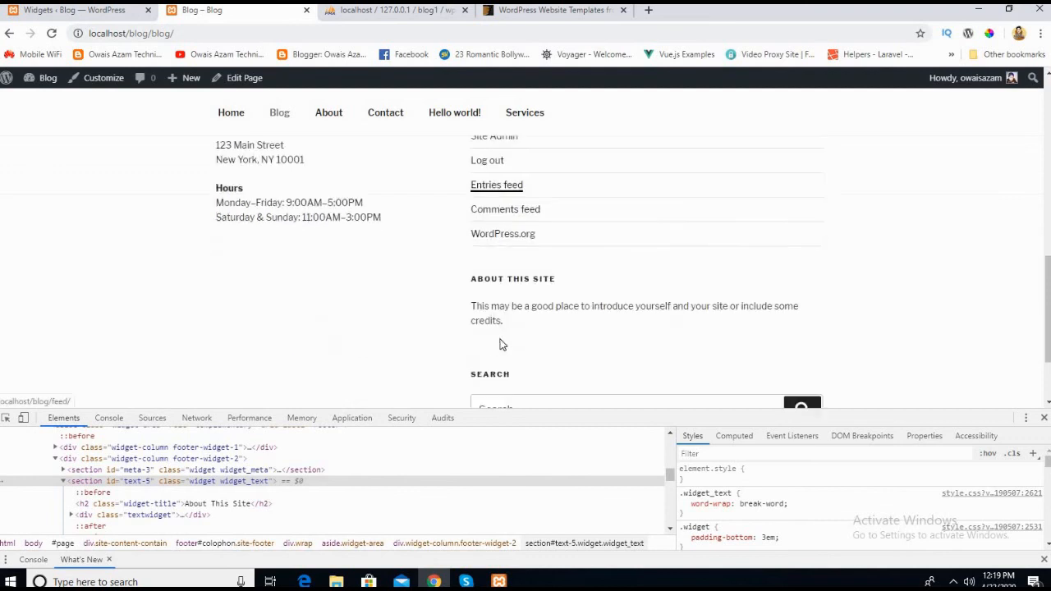
pyautogui.click(82, 10)
# Step: Collapse the Meta widget's settings and compare the Footer 2 widget list with the live Blog page's footer
pyautogui.click(1009, 196)
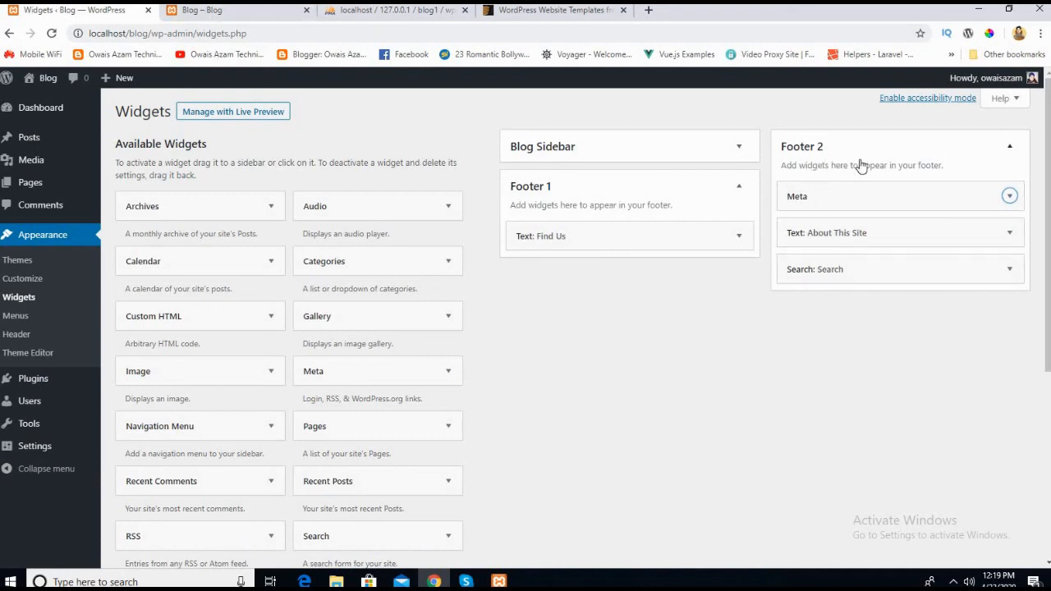
pyautogui.click(215, 10)
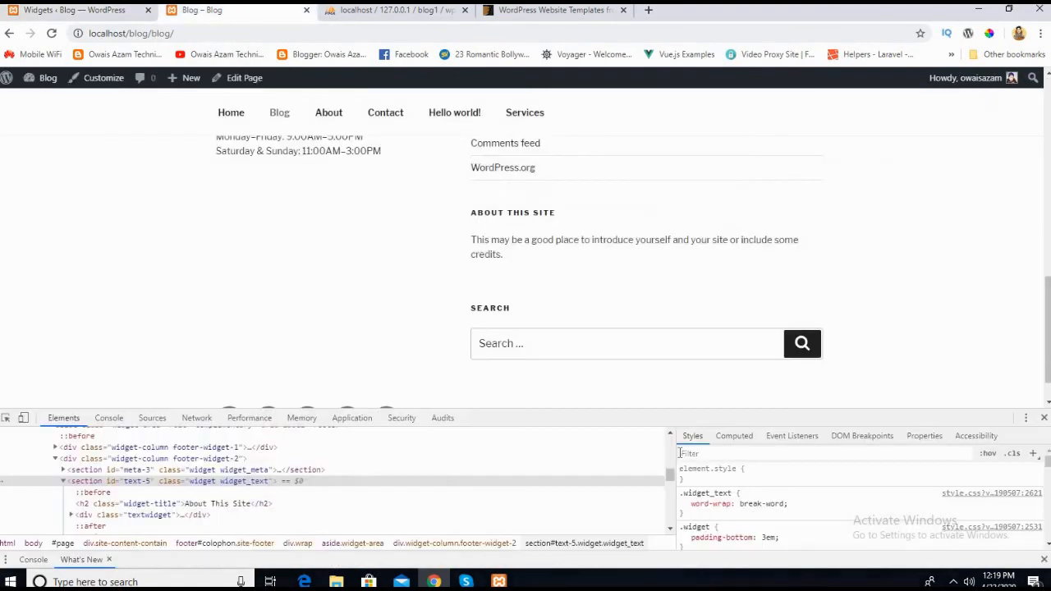
pyautogui.click(109, 16)
# Step: Delete the Search and About This Site widgets from Footer 2 and collapse the Footer 1 area
pyautogui.click(1009, 269)
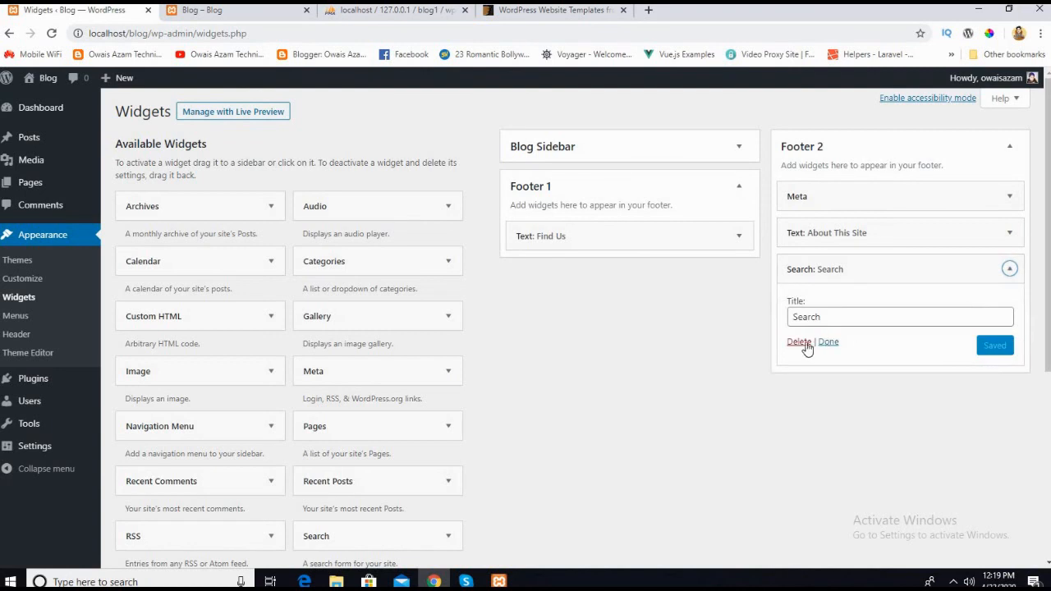
pyautogui.click(799, 343)
pyautogui.click(1009, 234)
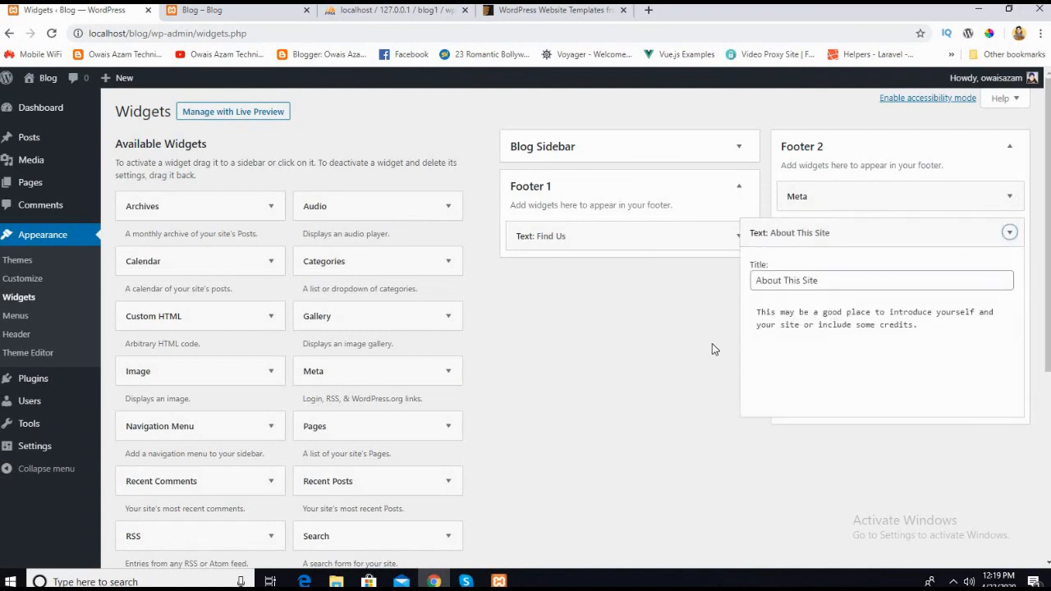
pyautogui.click(760, 511)
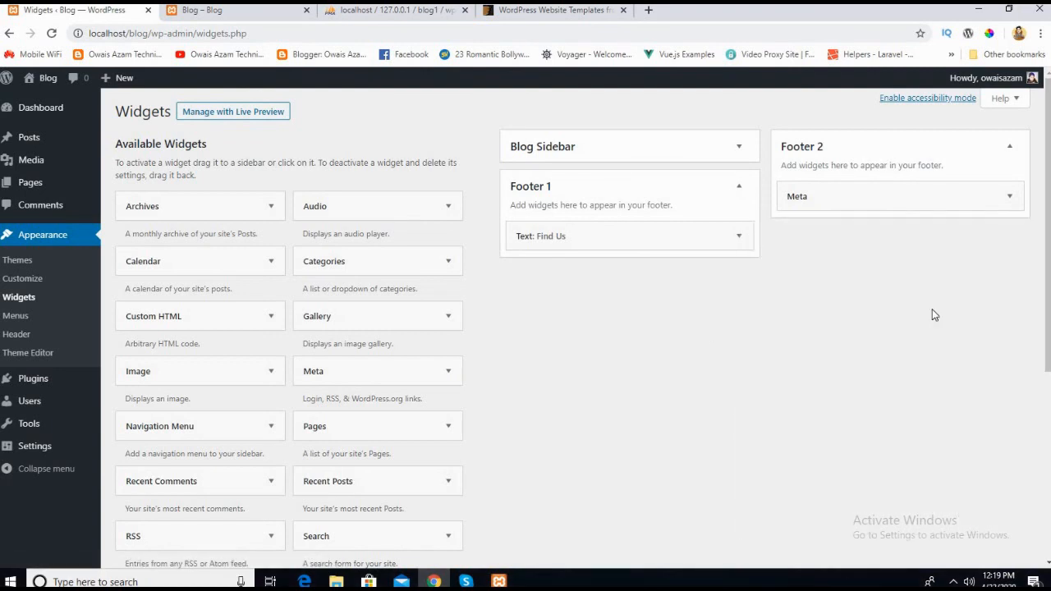
pyautogui.click(735, 199)
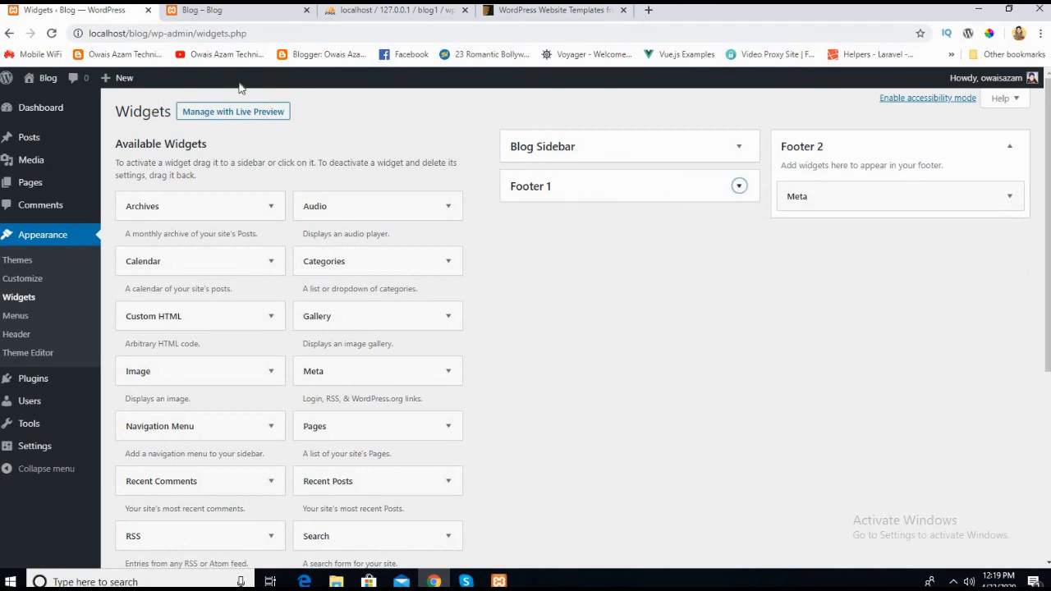
# Step: Reload the live Blog page and examine its Find Us and Meta footer columns and the sidebar above them
pyautogui.click(235, 12)
pyautogui.click(50, 34)
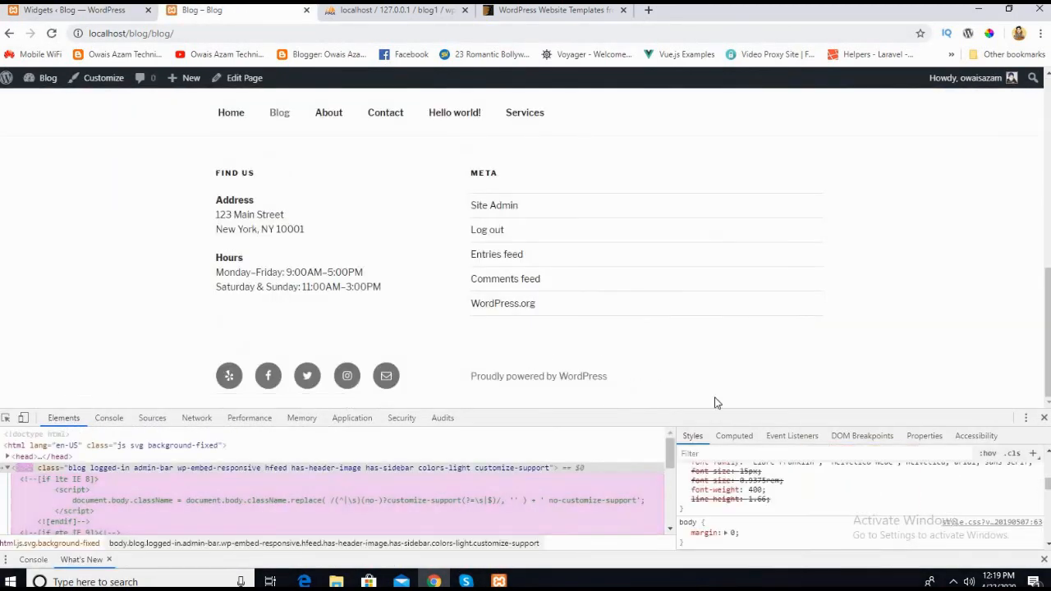
pyautogui.moveTo(1050, 348); pyautogui.dragTo(1049, 333)
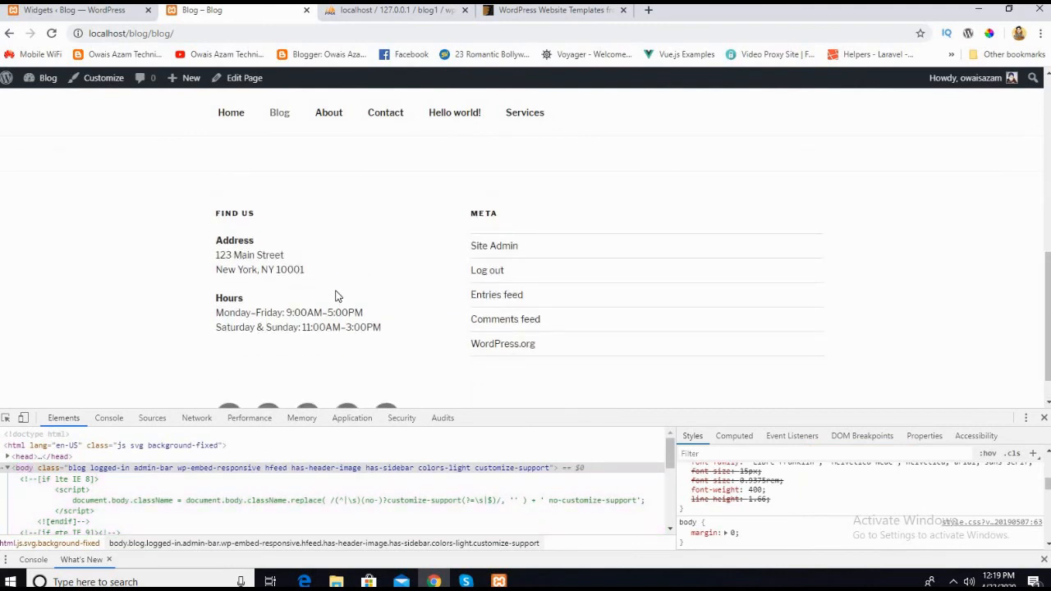
pyautogui.scroll(1, 339, 297)
pyautogui.scroll(-1, 338, 296)
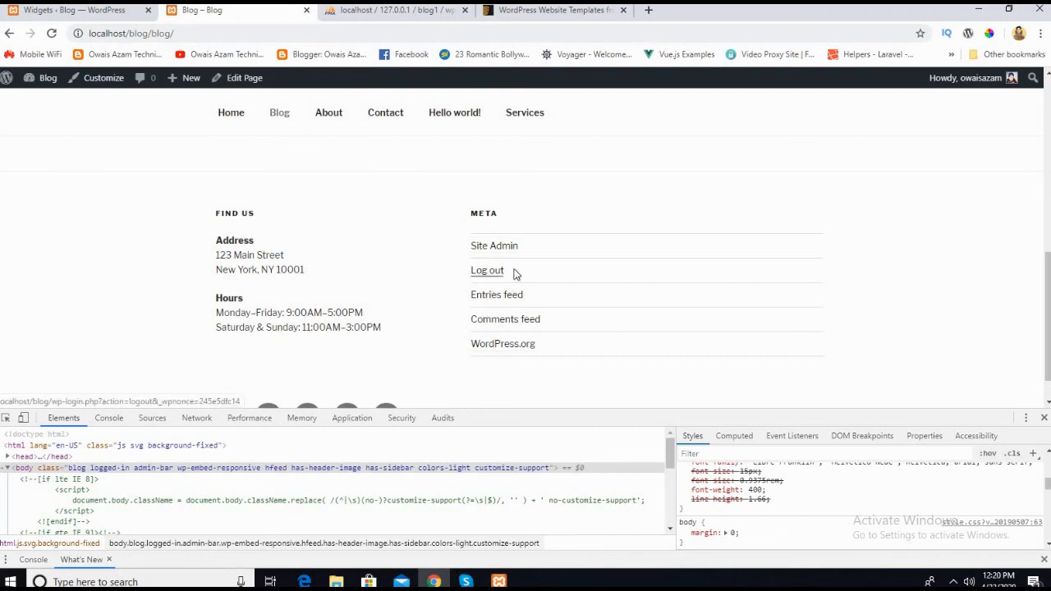
pyautogui.scroll(-1, 493, 361)
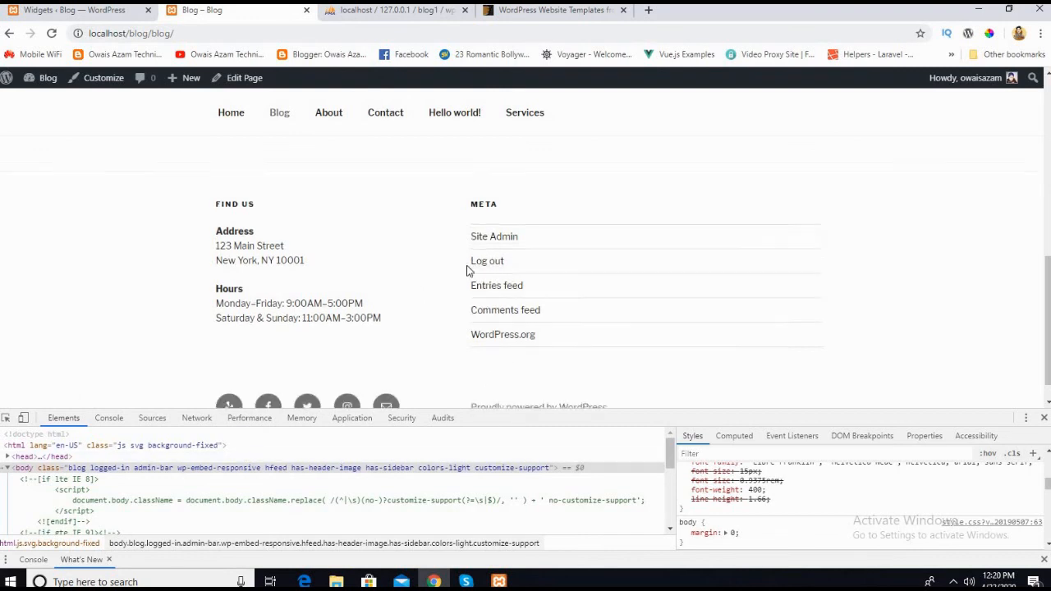
pyautogui.scroll(3, 526, 388)
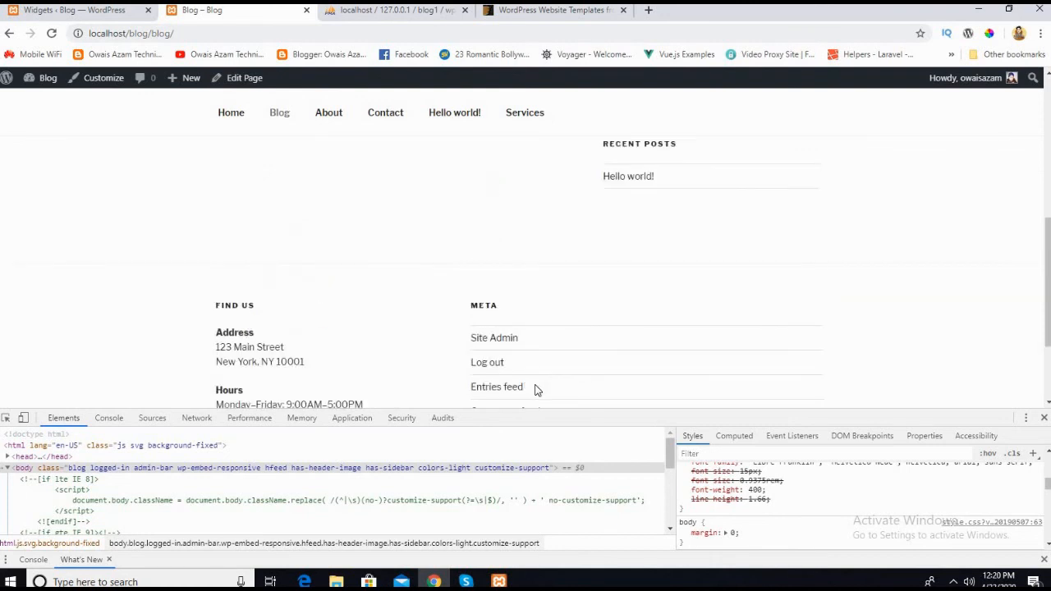
pyautogui.scroll(-3, 435, 350)
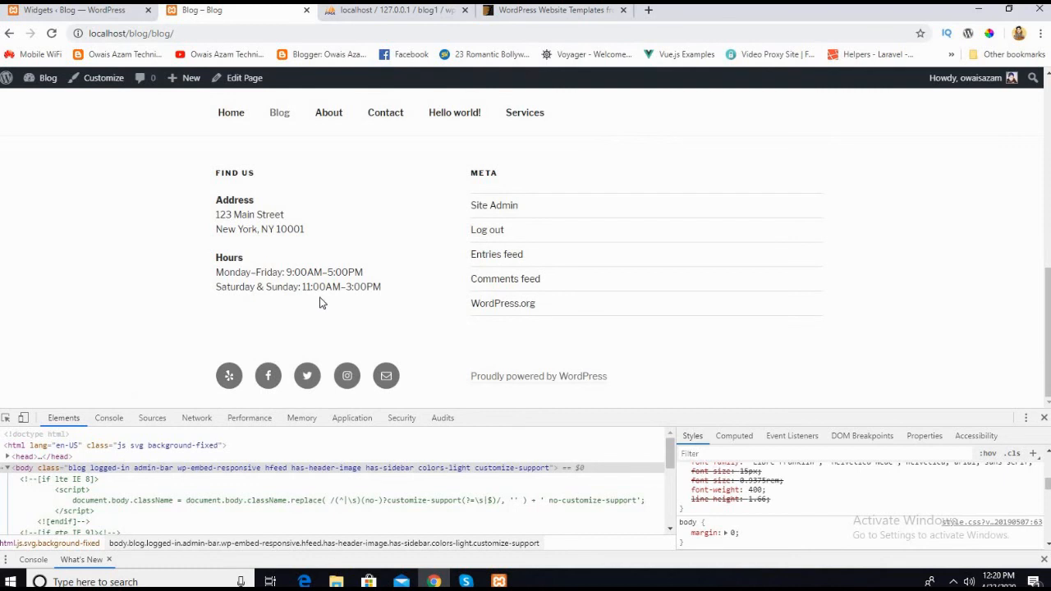
pyautogui.scroll(5, 320, 303)
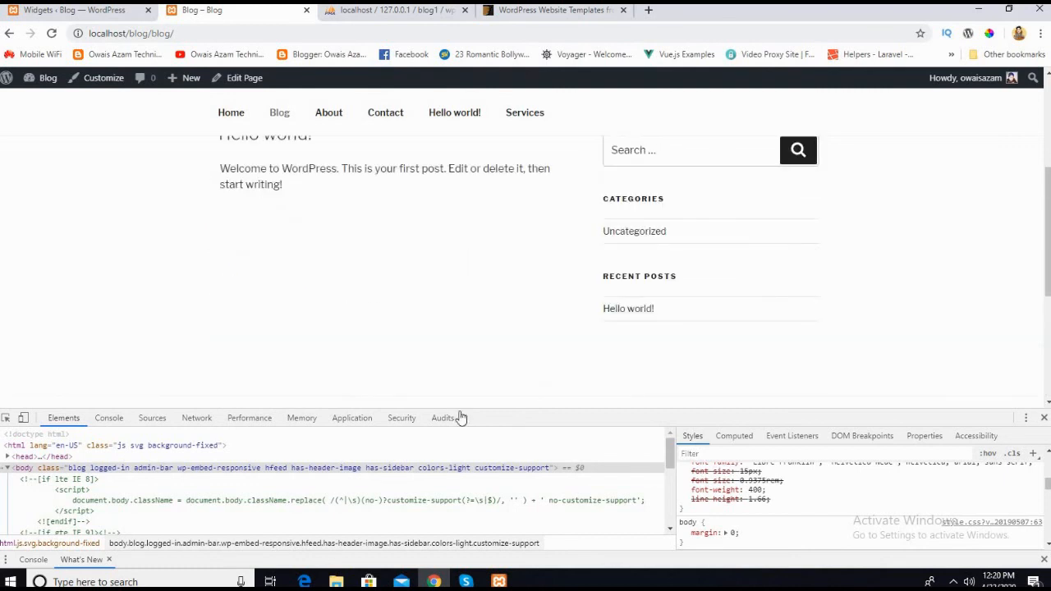
# Step: Close the developer tools on the live Blog page and collapse the Footer 2 area on the Widgets page
pyautogui.press('F12')
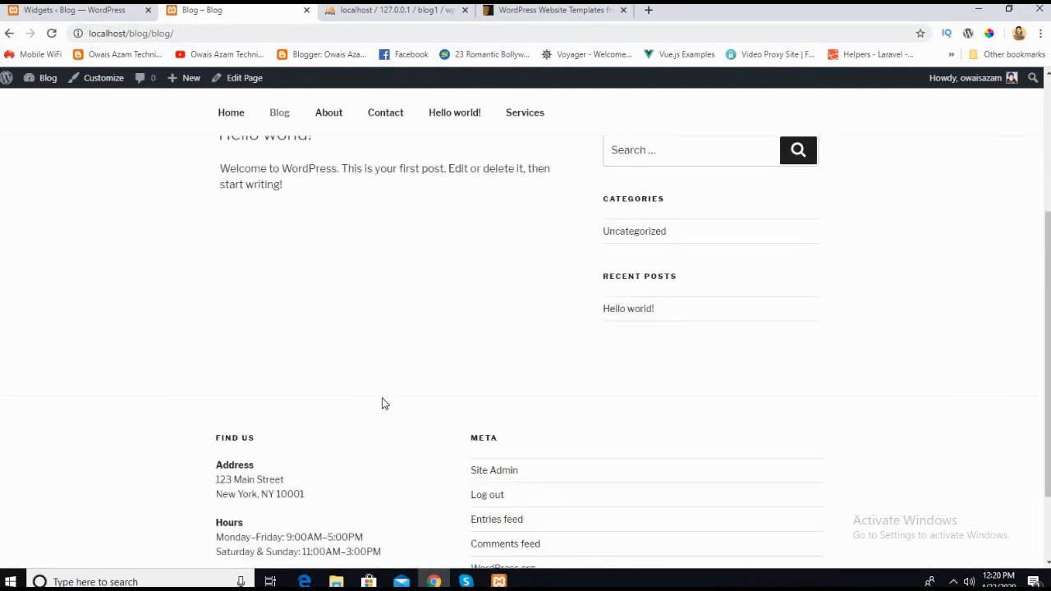
pyautogui.scroll(3, 383, 403)
pyautogui.click(74, 11)
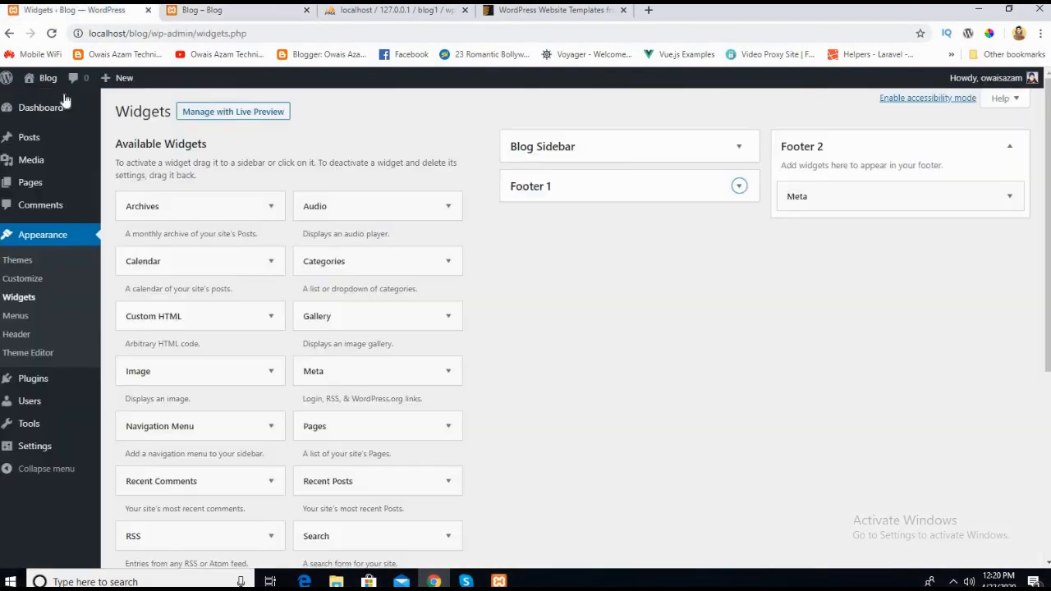
pyautogui.click(1009, 147)
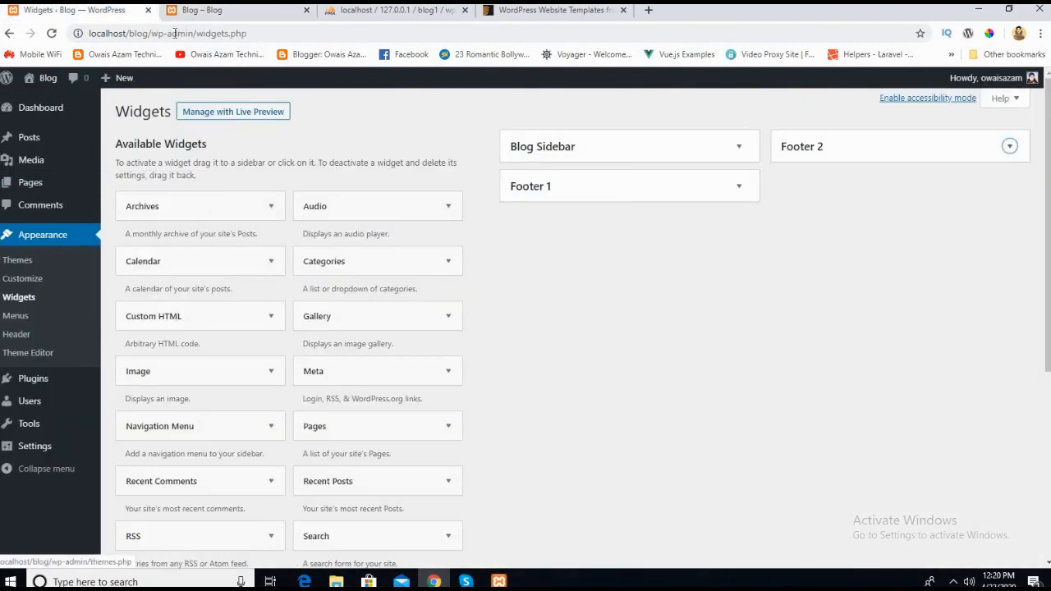
# Step: Look over the whole live Blog page from header to footer and return to the Widgets page
pyautogui.click(201, 10)
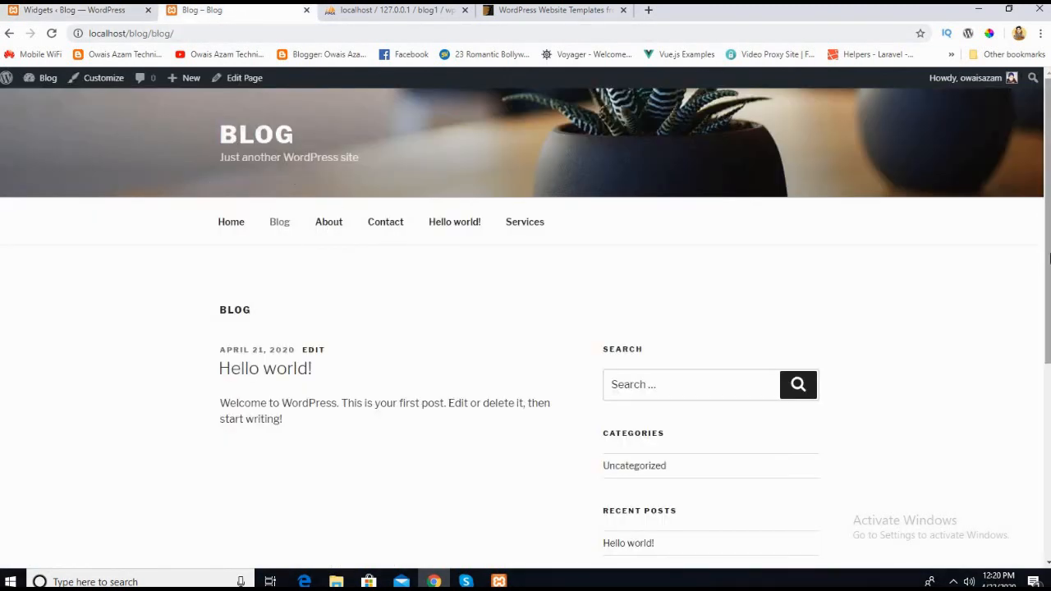
pyautogui.moveTo(1047, 282); pyautogui.dragTo(1046, 472)
pyautogui.scroll(4, 283, 198)
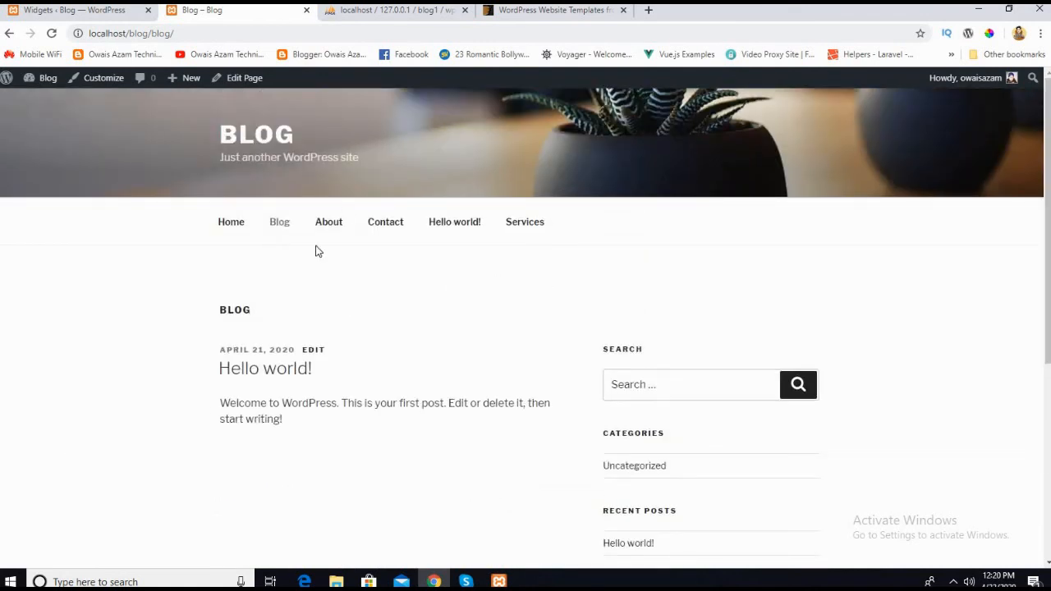
pyautogui.click(82, 10)
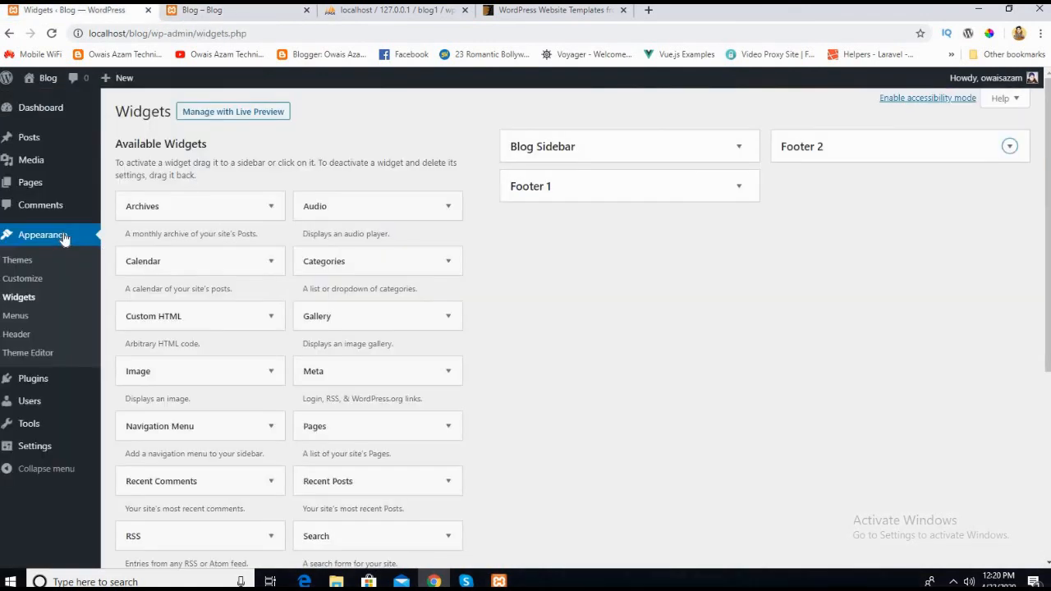